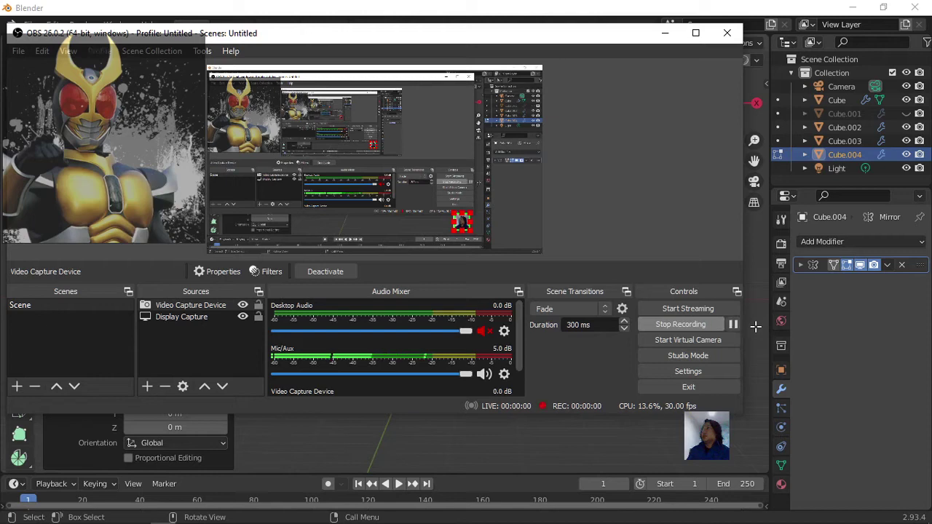
Step: Bring the Blender window with the helmet mesh Cube.004 in front of OBS Studio
{"action": "left_click", "coordinate": [755, 327]}
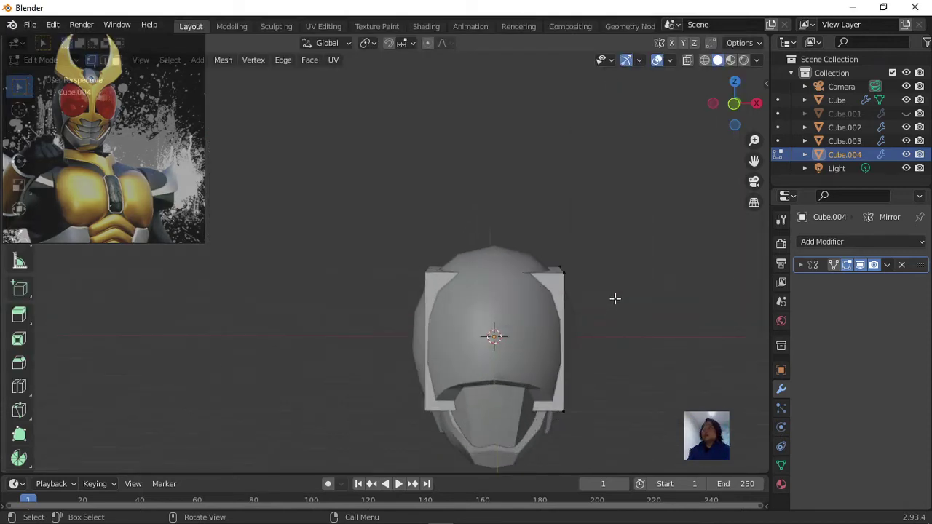
Step: With X-ray on, reposition the flat panel's lower-left and upper-left corners
{"action": "scroll", "coordinate": [615, 284], "scroll_direction": "down", "scroll_amount": 2}
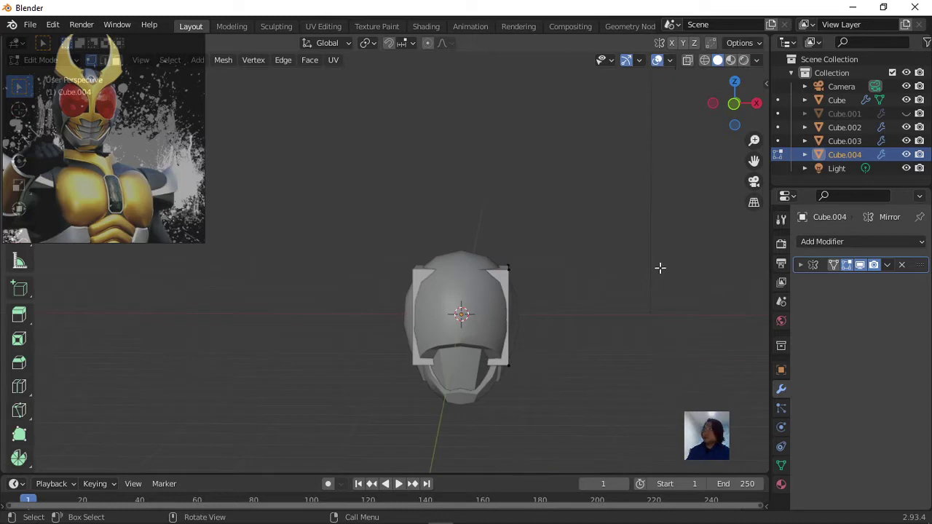
{"action": "key", "text": "alt+z"}
{"action": "mouse_move", "coordinate": [587, 306]}
{"action": "middle_mouse_down"}
{"action": "mouse_move", "coordinate": [475, 321]}
{"action": "mouse_move", "coordinate": [360, 437]}
{"action": "middle_mouse_up"}
{"action": "left_click_drag", "start_coordinate": [373, 368], "coordinate": [429, 441]}
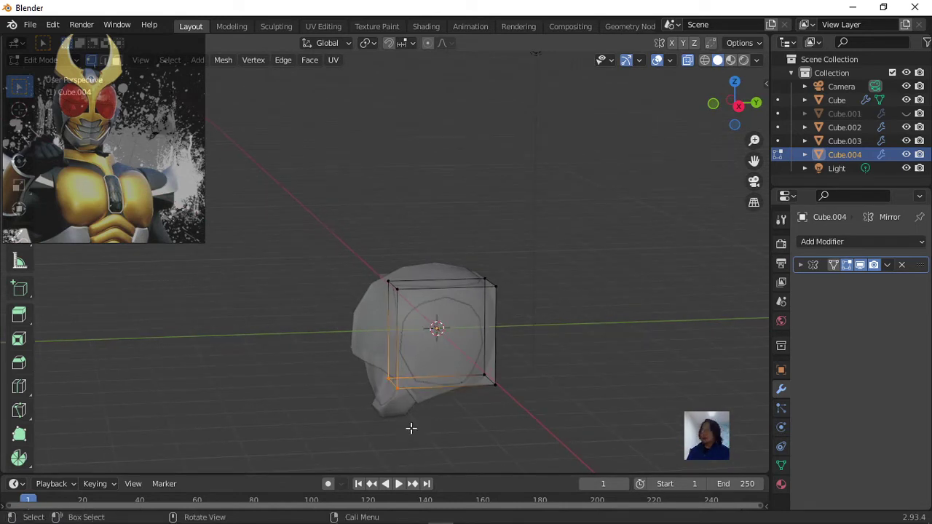
{"action": "key", "text": "g"}
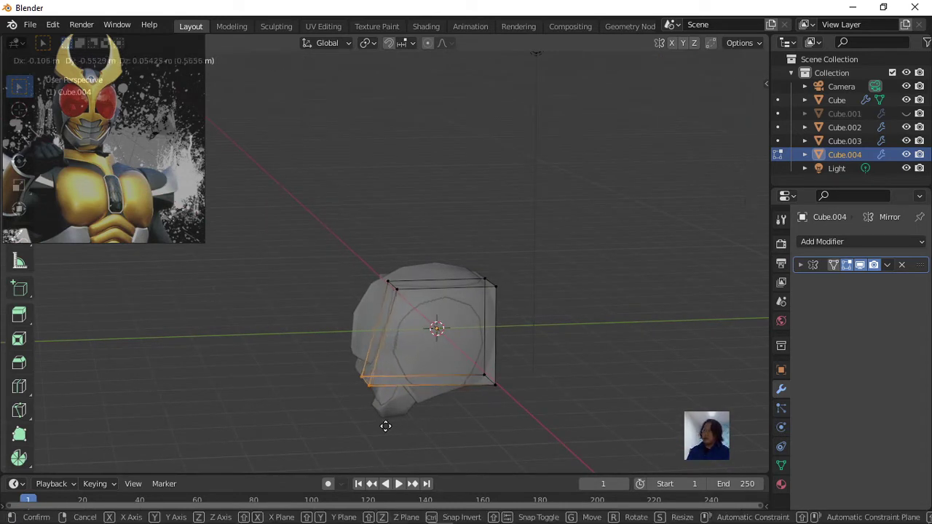
{"action": "left_click", "coordinate": [385, 427]}
{"action": "left_click", "coordinate": [387, 281]}
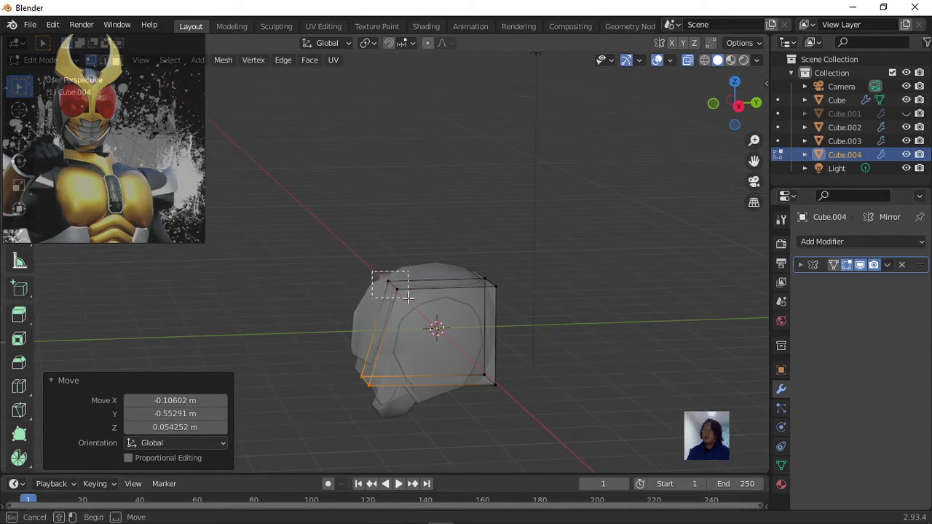
{"action": "key", "text": "g"}
{"action": "left_click", "coordinate": [387, 303]}
Step: Move the panel forward onto the helmet front and centre it along X
{"action": "mouse_move", "coordinate": [387, 303]}
{"action": "middle_mouse_down"}
{"action": "mouse_move", "coordinate": [463, 277]}
{"action": "mouse_move", "coordinate": [464, 327]}
{"action": "middle_mouse_up"}
{"action": "key", "text": "g"}
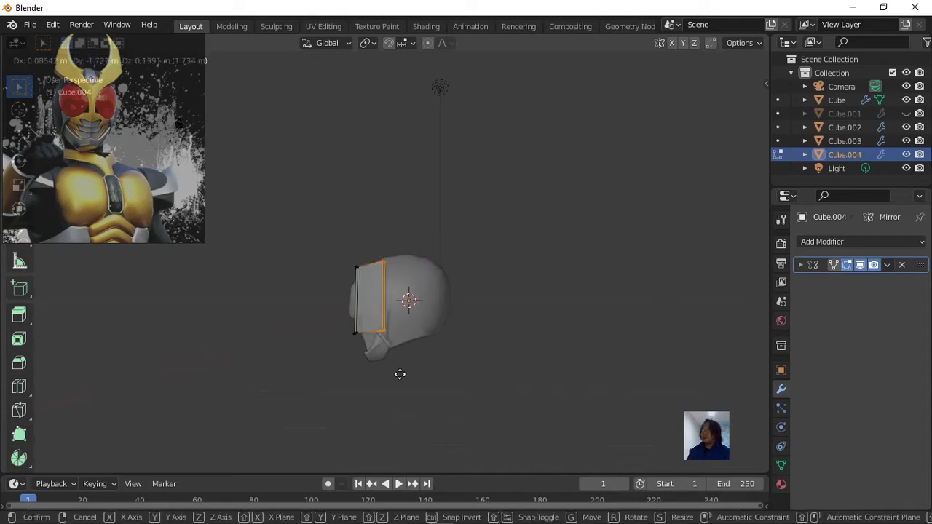
{"action": "left_click", "coordinate": [395, 369]}
{"action": "mouse_move", "coordinate": [424, 335]}
{"action": "middle_mouse_down"}
{"action": "mouse_move", "coordinate": [562, 347]}
{"action": "mouse_move", "coordinate": [541, 343]}
{"action": "middle_mouse_up"}
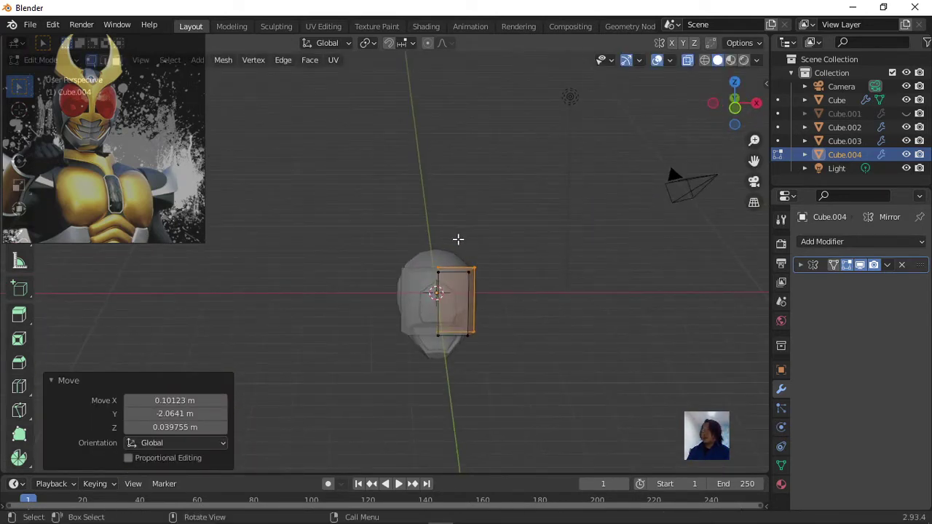
{"action": "left_click_drag", "start_coordinate": [456, 238], "coordinate": [495, 379]}
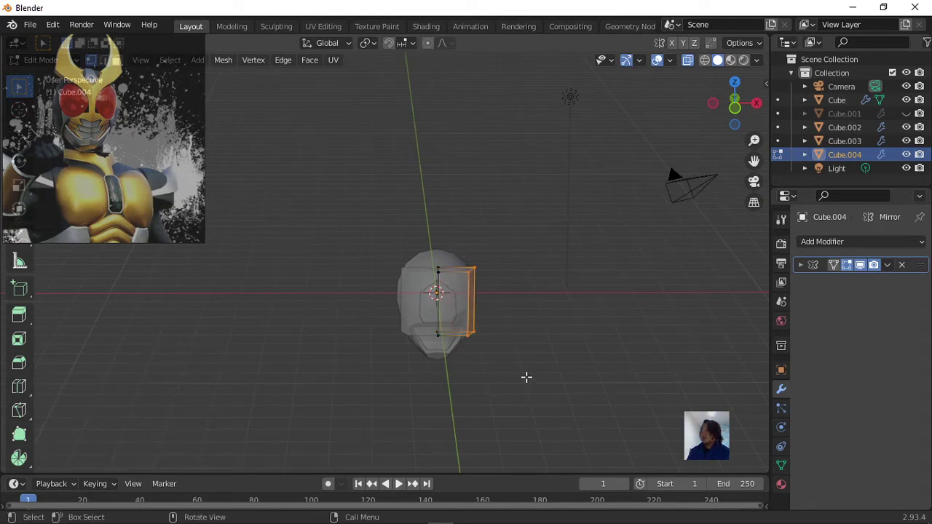
{"action": "key", "text": "g"}
{"action": "key", "text": "x"}
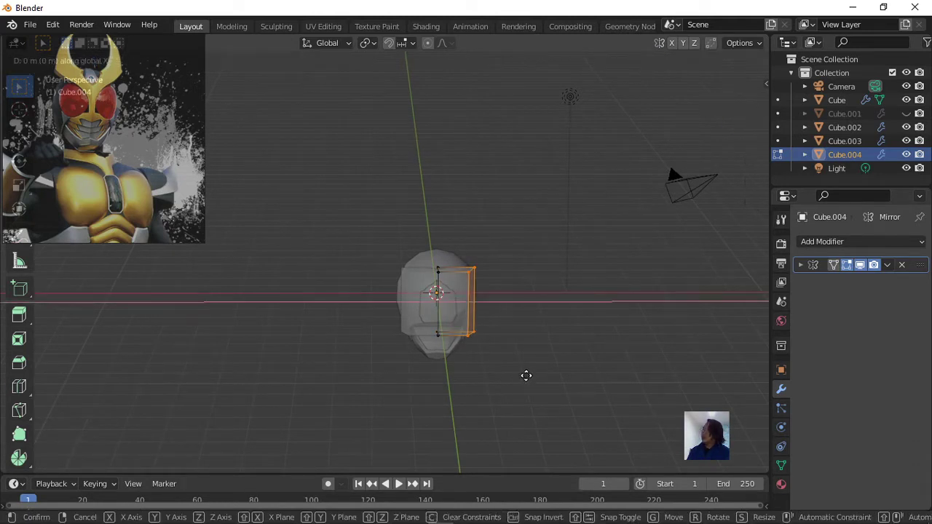
{"action": "left_click", "coordinate": [506, 374]}
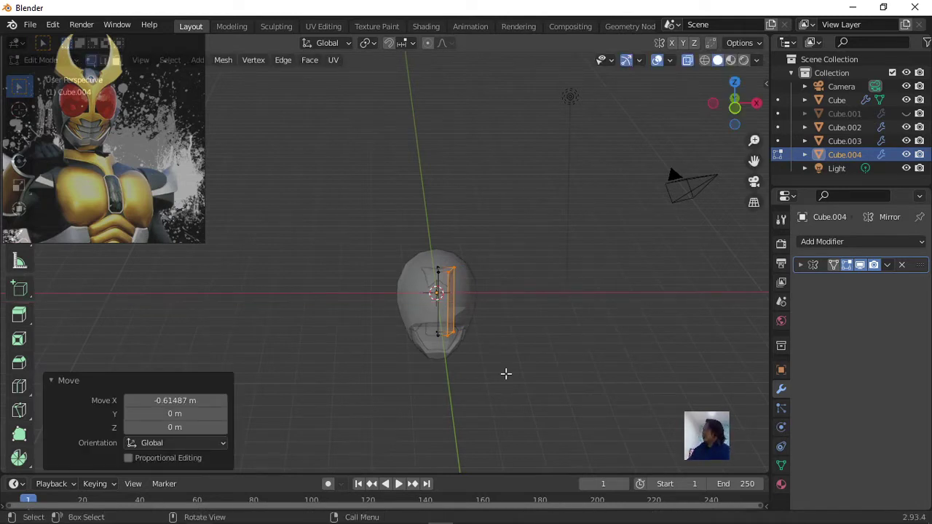
Step: Pull the panel's outer edge inward (-0.26774 m X) to make a narrow strip
{"action": "scroll", "coordinate": [510, 313], "scroll_direction": "up", "scroll_amount": 2}
{"action": "scroll", "coordinate": [525, 270], "scroll_direction": "up", "scroll_amount": 1}
{"action": "scroll", "coordinate": [530, 272], "scroll_direction": "up", "scroll_amount": 1}
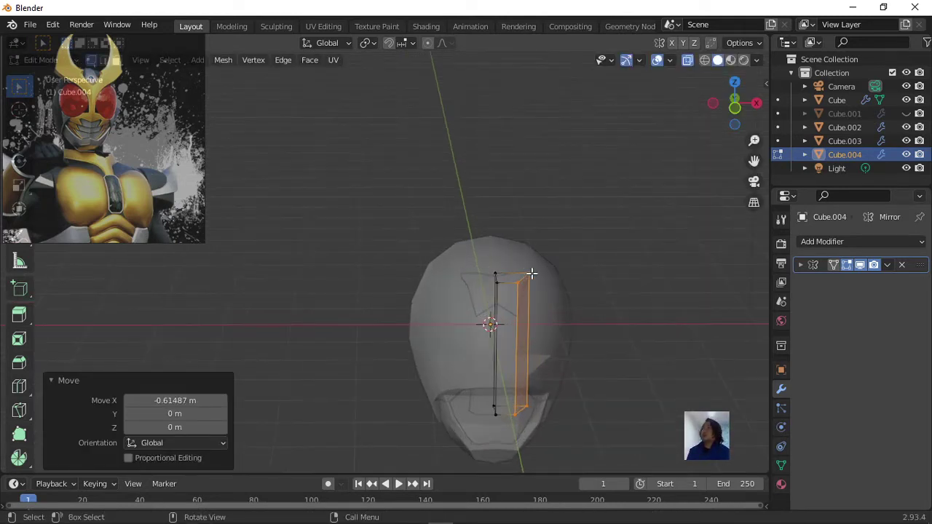
{"action": "left_click", "coordinate": [530, 273]}
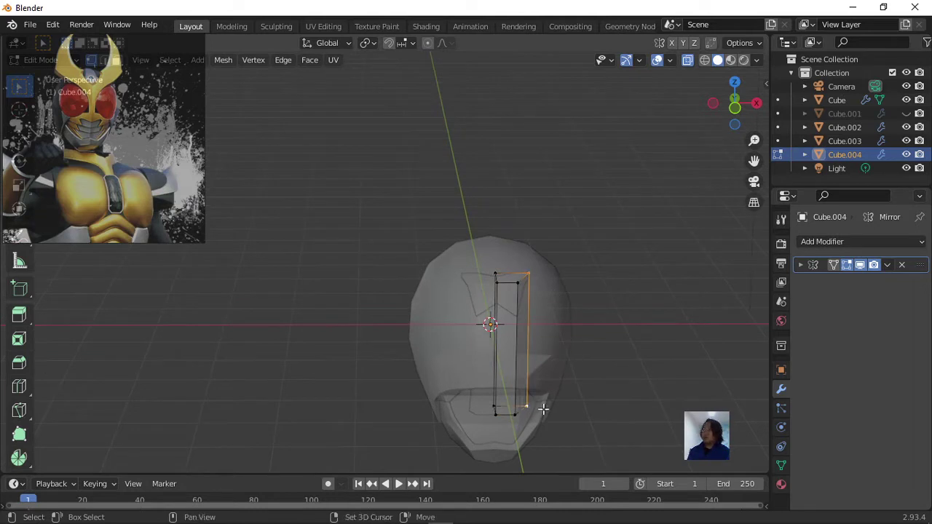
{"action": "key", "text": "g"}
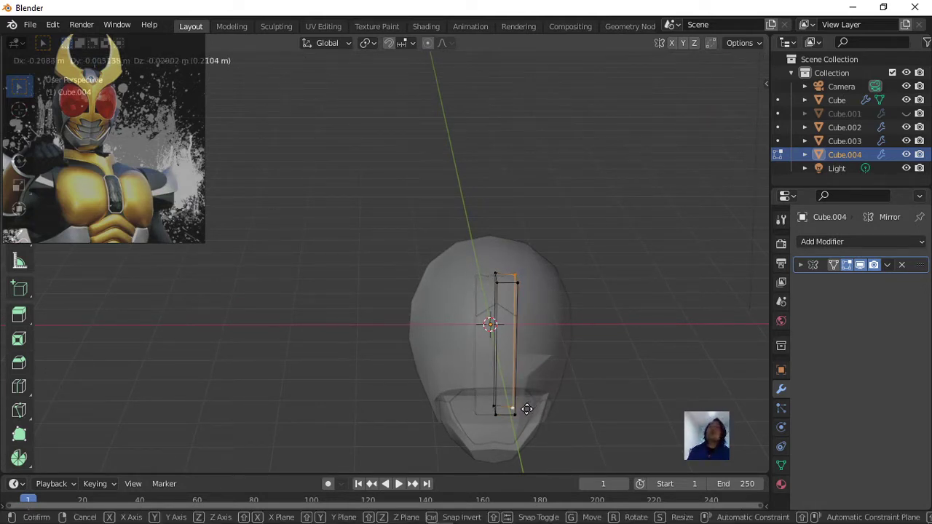
{"action": "left_click", "coordinate": [522, 405]}
Step: Add a horizontal loop cut across the strip and push its front edge forward into a point
{"action": "middle_click_drag", "start_coordinate": [628, 410], "coordinate": [462, 387]}
{"action": "scroll", "coordinate": [356, 354], "scroll_direction": "down", "scroll_amount": 2}
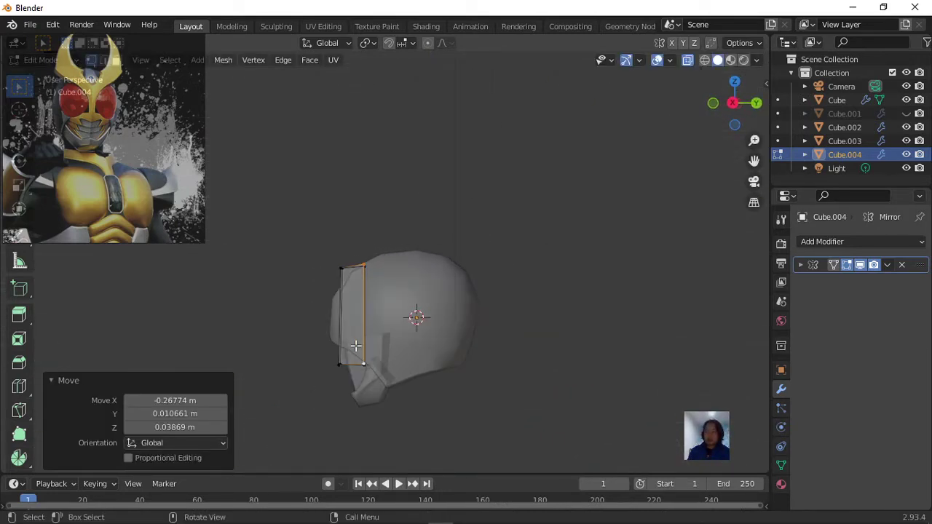
{"action": "key", "text": "ctrl+r"}
{"action": "left_click", "coordinate": [354, 338]}
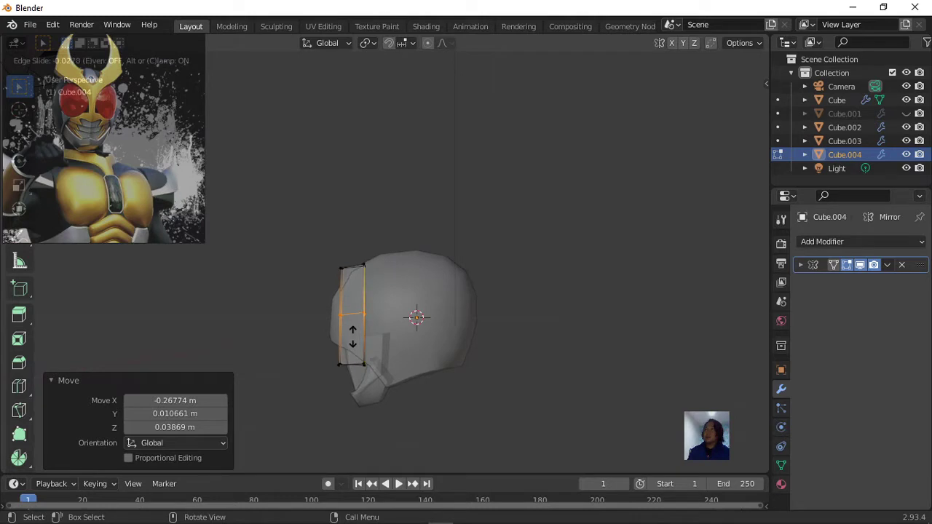
{"action": "left_click", "coordinate": [353, 337]}
{"action": "key", "text": "b"}
{"action": "left_click_drag", "start_coordinate": [350, 334], "coordinate": [355, 340]}
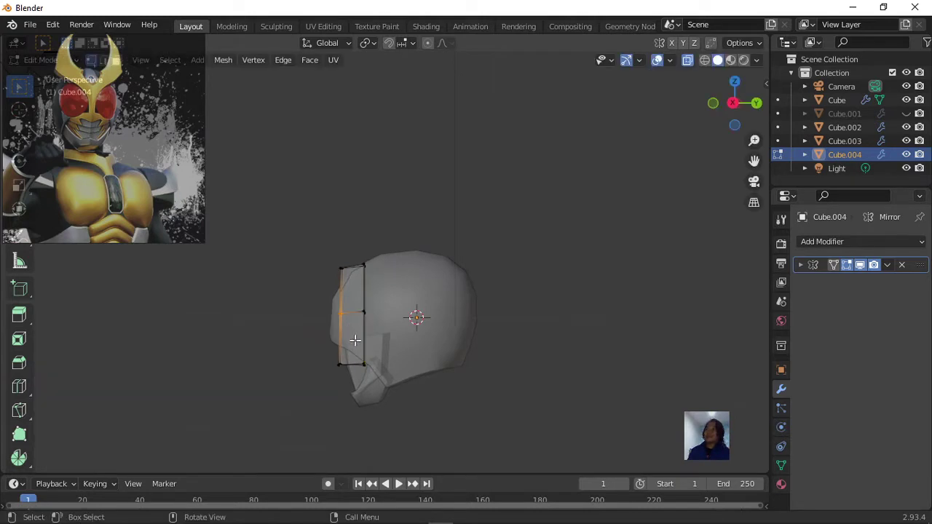
{"action": "key", "text": "g"}
{"action": "left_click", "coordinate": [342, 344]}
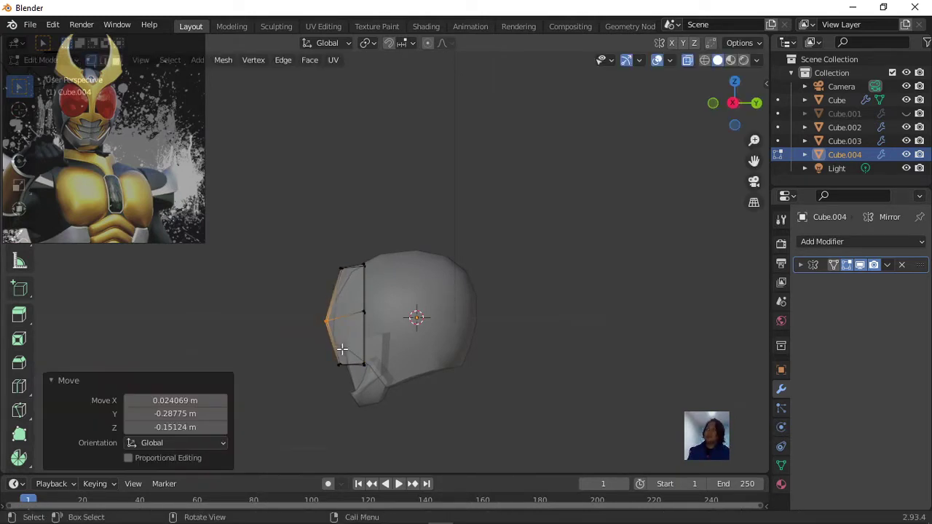
Step: Lower the strip's top edges along the Z axis
{"action": "scroll", "coordinate": [383, 319], "scroll_direction": "down", "scroll_amount": 1}
{"action": "middle_click_drag", "start_coordinate": [384, 319], "coordinate": [452, 339]}
{"action": "scroll", "coordinate": [422, 327], "scroll_direction": "up", "scroll_amount": 2}
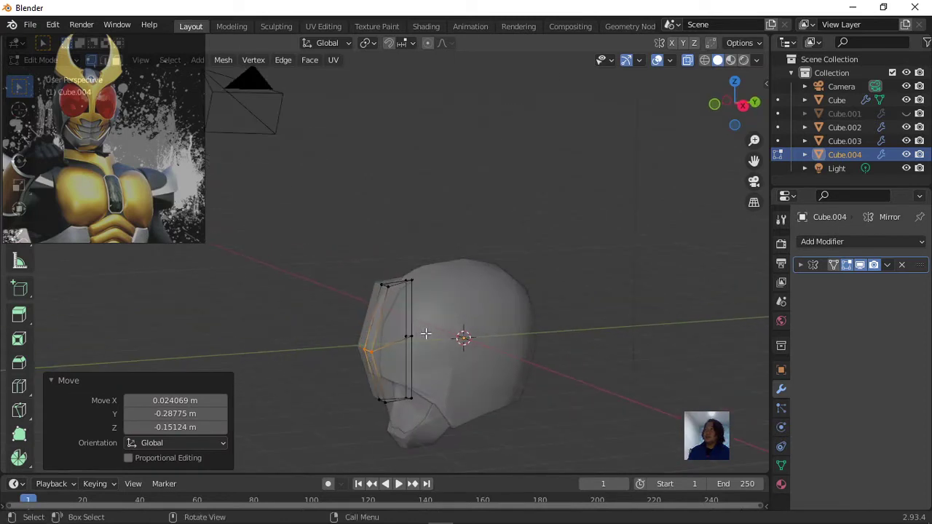
{"action": "middle_click_drag", "start_coordinate": [479, 408], "coordinate": [541, 383], "text": "shift"}
{"action": "scroll", "coordinate": [506, 313], "scroll_direction": "up", "scroll_amount": 2}
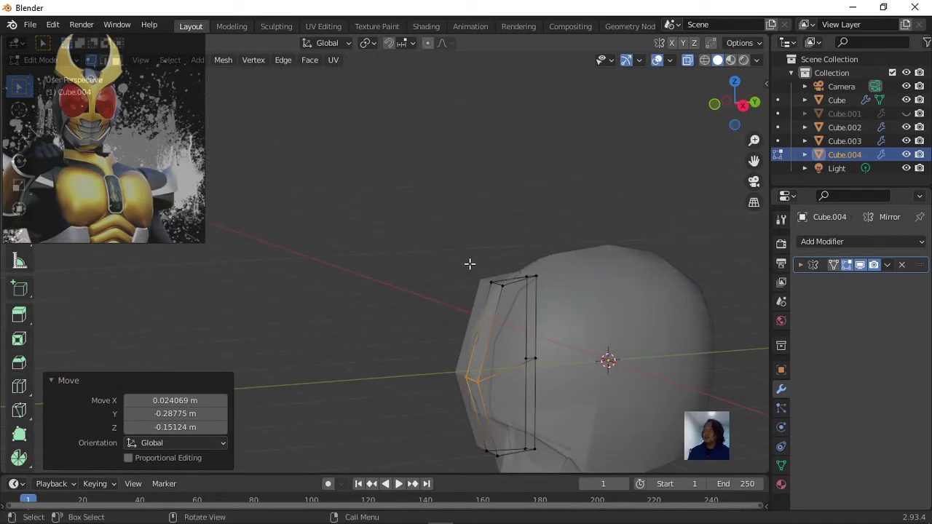
{"action": "left_click_drag", "start_coordinate": [466, 263], "coordinate": [541, 302]}
{"action": "mouse_move", "coordinate": [543, 304]}
{"action": "middle_mouse_down"}
{"action": "mouse_move", "coordinate": [616, 322]}
{"action": "mouse_move", "coordinate": [417, 393]}
{"action": "middle_mouse_up"}
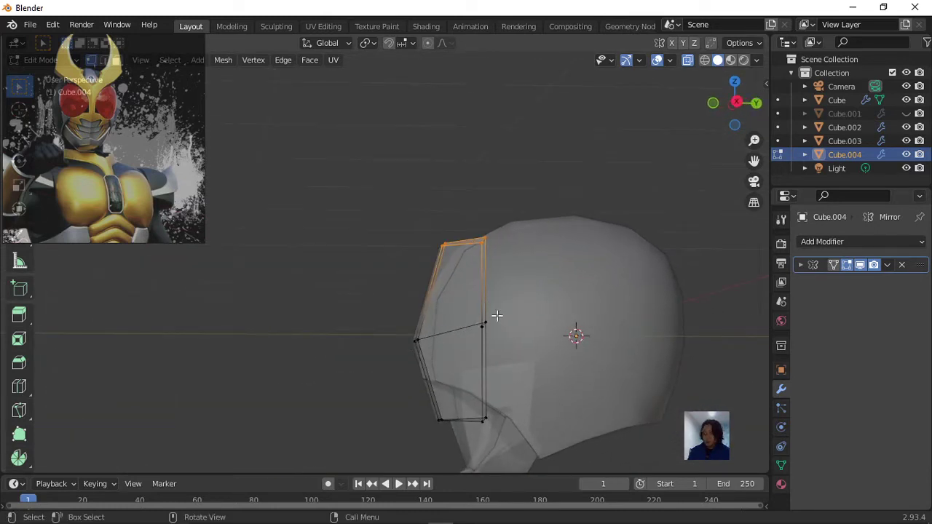
{"action": "key", "text": "g"}
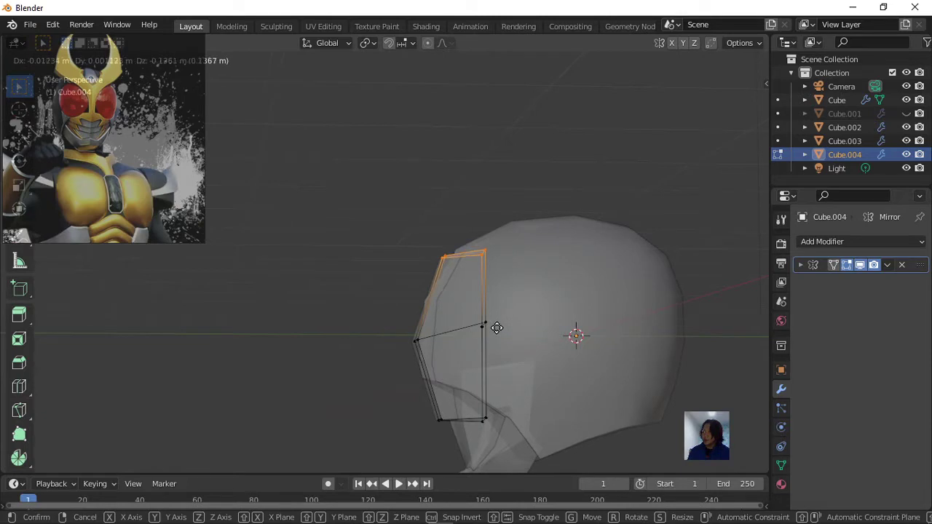
{"action": "key", "text": "z"}
{"action": "left_click", "coordinate": [481, 354]}
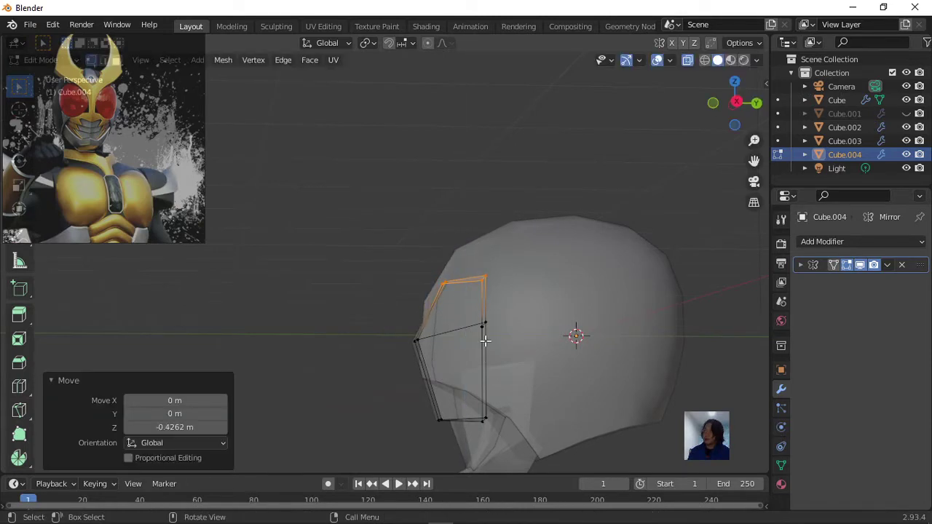
Step: In Right Orthographic view, reposition the strip's upper edge against the helmet
{"action": "middle_click_drag", "start_coordinate": [500, 352], "coordinate": [506, 387]}
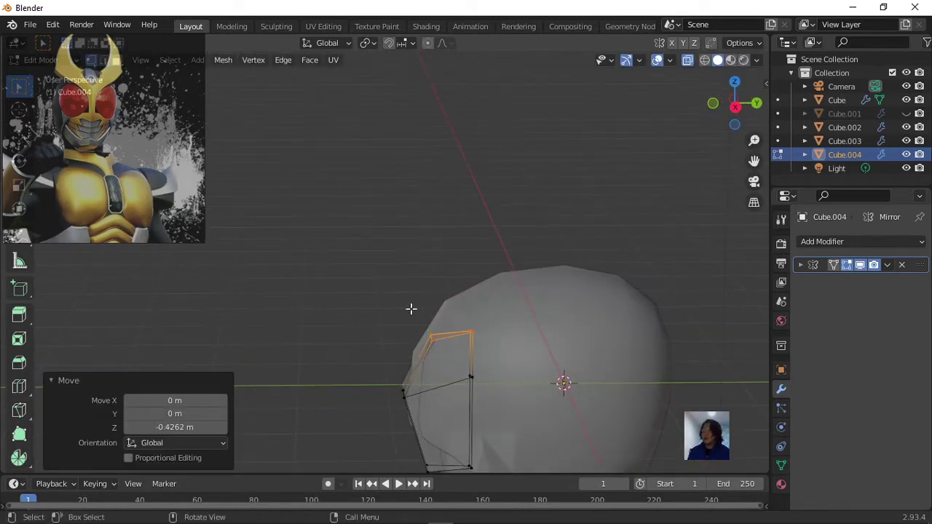
{"action": "left_click_drag", "start_coordinate": [406, 318], "coordinate": [437, 346]}
{"action": "middle_click_drag", "start_coordinate": [471, 368], "coordinate": [502, 255], "text": "shift"}
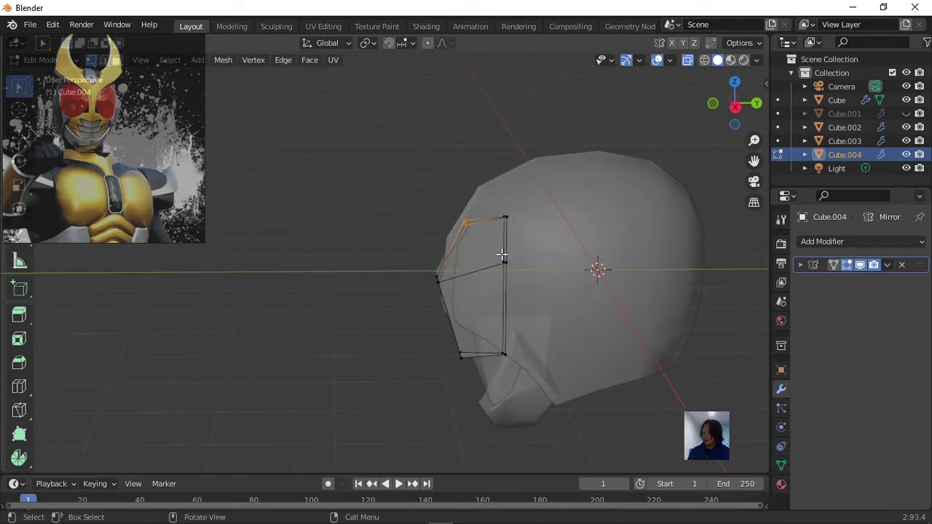
{"action": "key", "text": "KP_3"}
{"action": "key", "text": "g"}
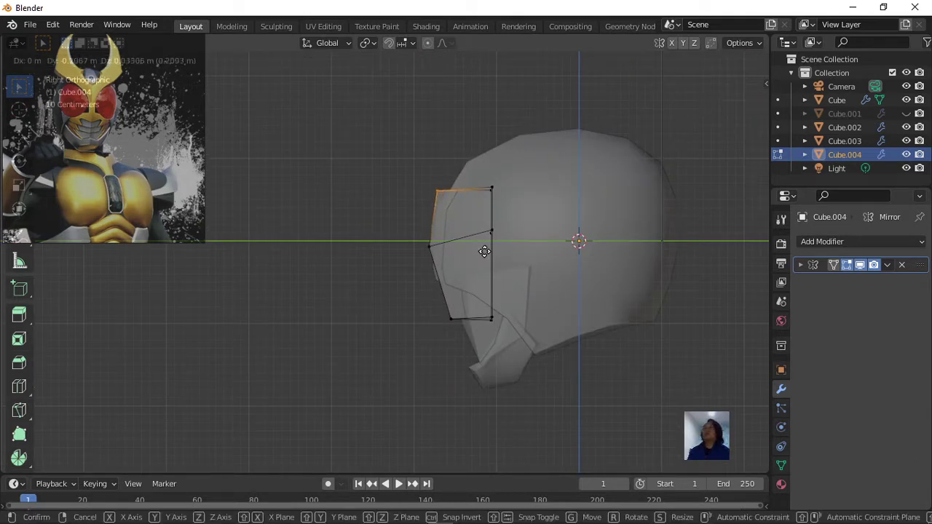
{"action": "left_click", "coordinate": [484, 252]}
Step: Slide the strip's back column of vertices toward the front to thin it
{"action": "mouse_move", "coordinate": [476, 255]}
{"action": "middle_mouse_down"}
{"action": "mouse_move", "coordinate": [618, 262]}
{"action": "mouse_move", "coordinate": [476, 259]}
{"action": "middle_mouse_up"}
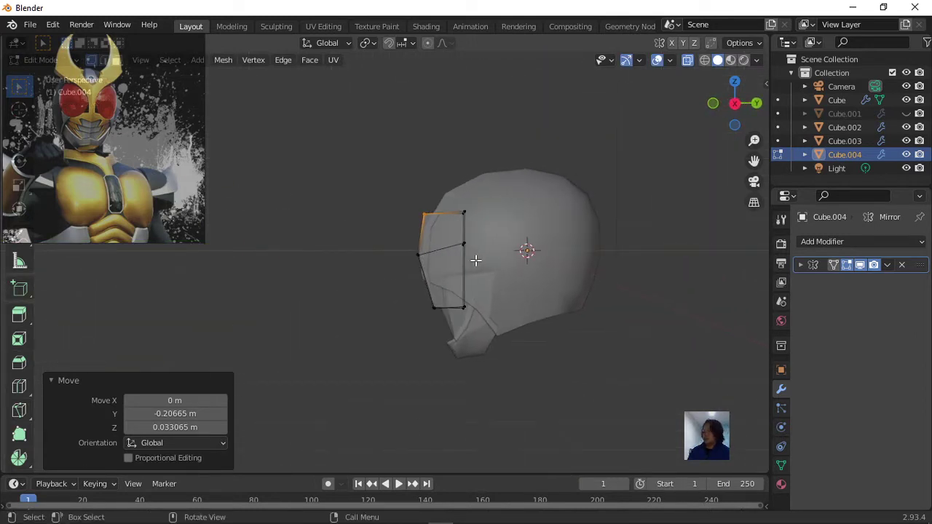
{"action": "key", "text": "KP_3"}
{"action": "mouse_move", "coordinate": [450, 195]}
{"action": "left_mouse_down"}
{"action": "mouse_move", "coordinate": [477, 236]}
{"action": "mouse_move", "coordinate": [482, 332]}
{"action": "left_mouse_up"}
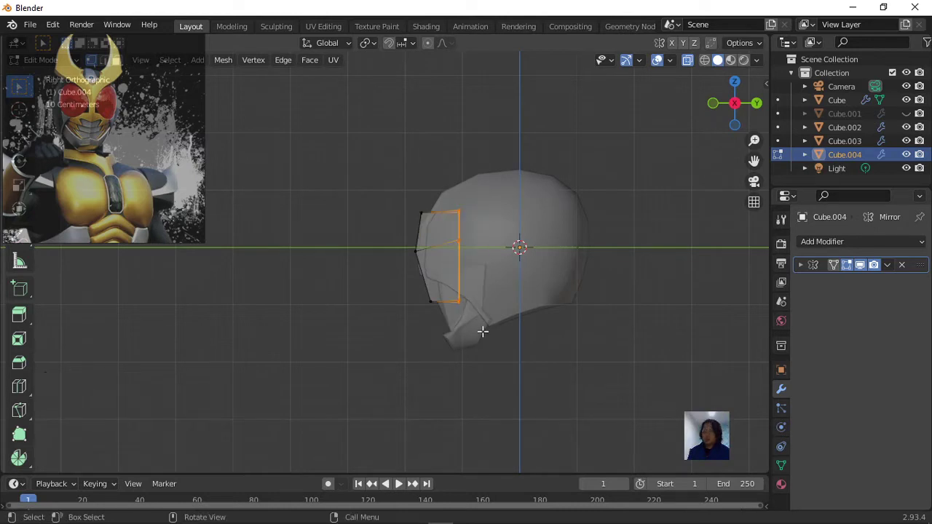
{"action": "key", "text": "g"}
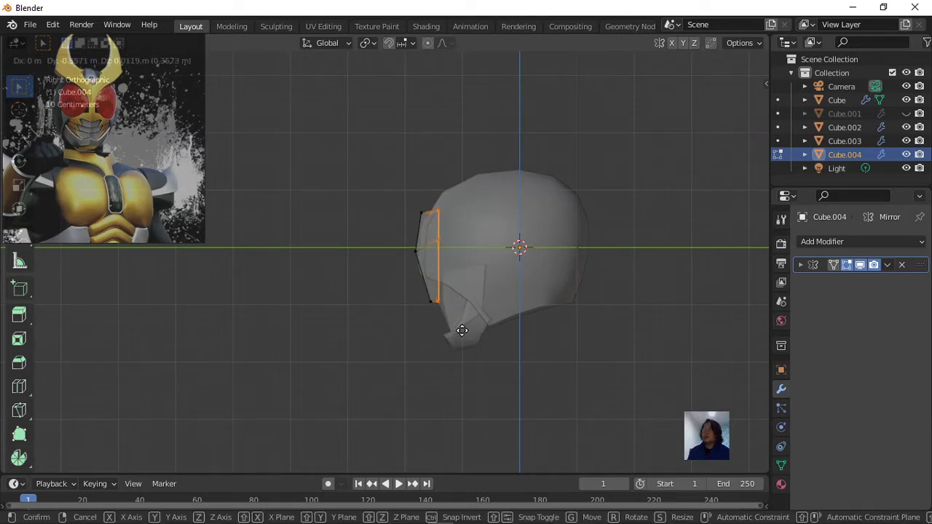
{"action": "left_click", "coordinate": [463, 330]}
Step: Adjust the middle edge and top vertex to follow the face curve (-0.047613 m Y, -0.03571 m Z)
{"action": "left_click", "coordinate": [432, 231]}
{"action": "key", "text": "g"}
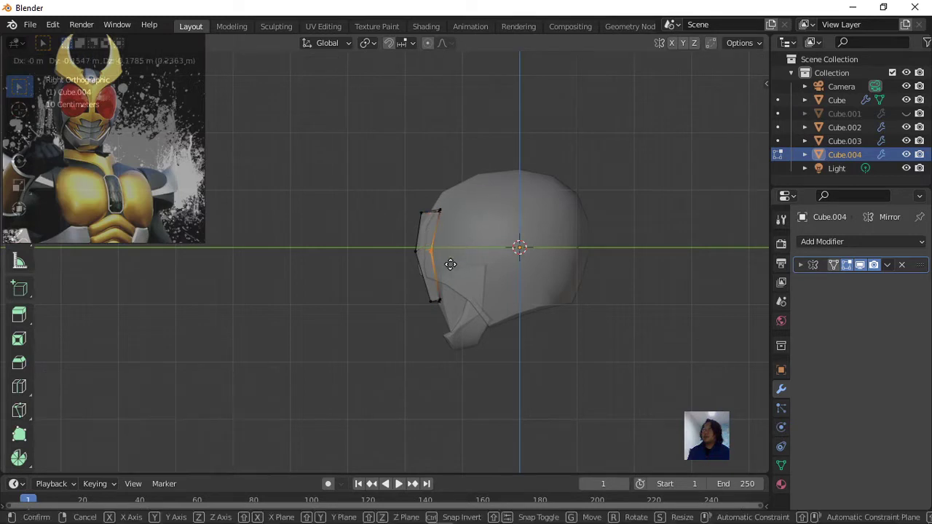
{"action": "left_click", "coordinate": [453, 264]}
{"action": "left_click", "coordinate": [435, 214]}
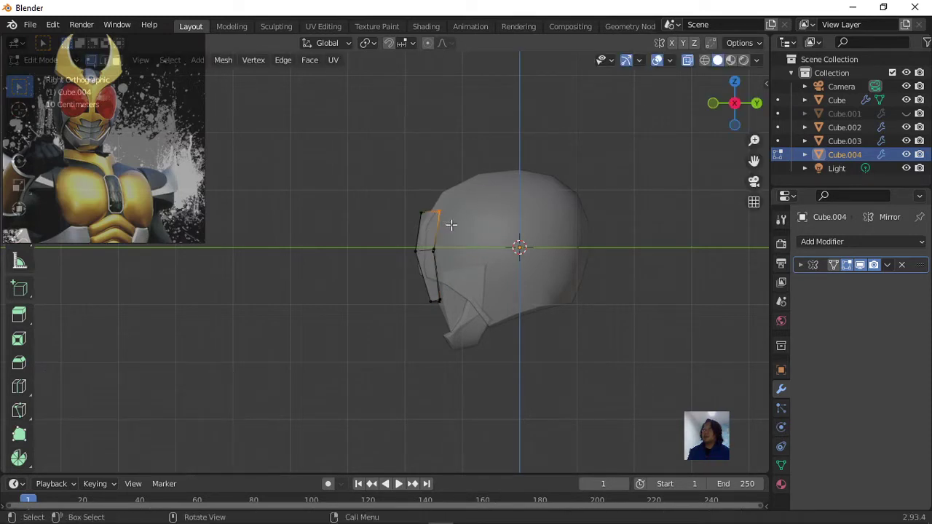
{"action": "key", "text": "g"}
{"action": "left_click", "coordinate": [448, 226]}
Step: With X-ray off, slide the stem's right edge inward to narrow it
{"action": "middle_click_drag", "start_coordinate": [445, 241], "coordinate": [624, 250]}
{"action": "scroll", "coordinate": [534, 339], "scroll_direction": "up", "scroll_amount": 1}
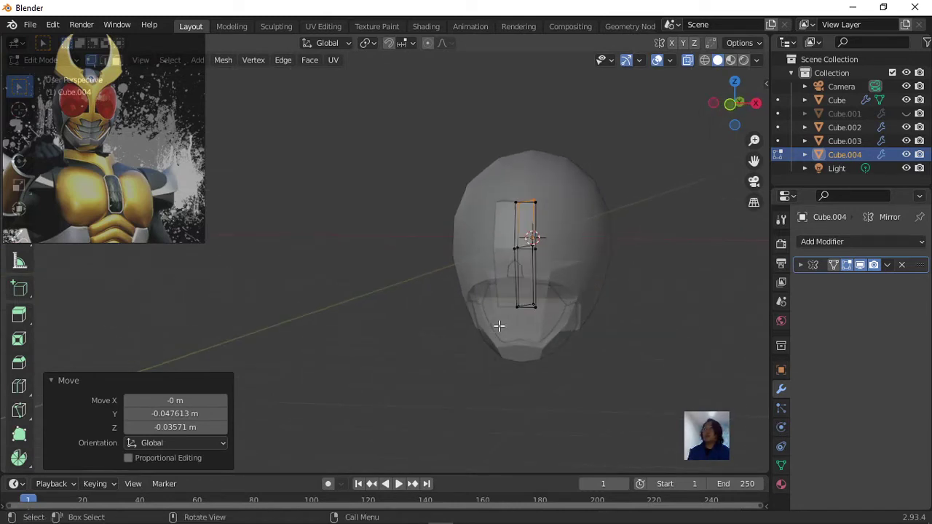
{"action": "scroll", "coordinate": [534, 338], "scroll_direction": "up", "scroll_amount": 2}
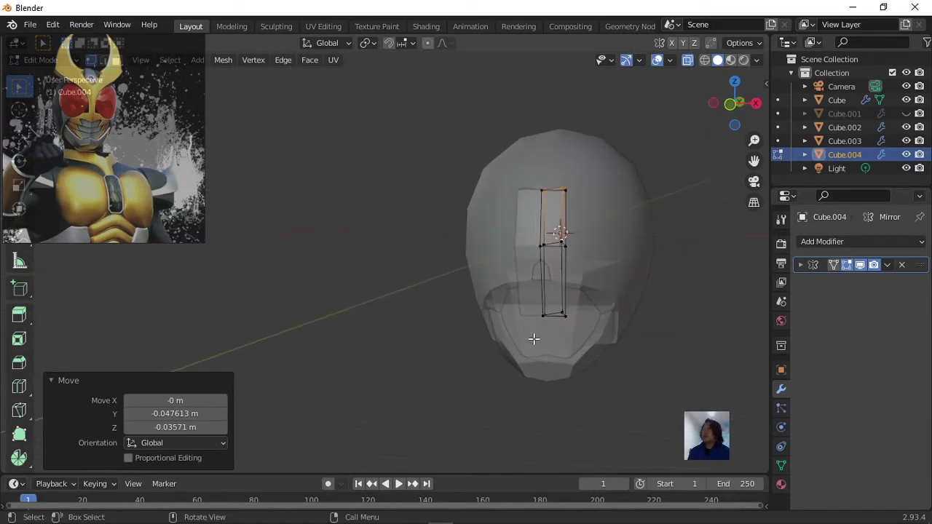
{"action": "left_click", "coordinate": [688, 60]}
{"action": "scroll", "coordinate": [594, 277], "scroll_direction": "up", "scroll_amount": 1}
{"action": "mouse_move", "coordinate": [610, 313]}
{"action": "middle_mouse_down"}
{"action": "mouse_move", "coordinate": [641, 314]}
{"action": "mouse_move", "coordinate": [621, 311]}
{"action": "middle_mouse_up"}
{"action": "left_click", "coordinate": [599, 169]}
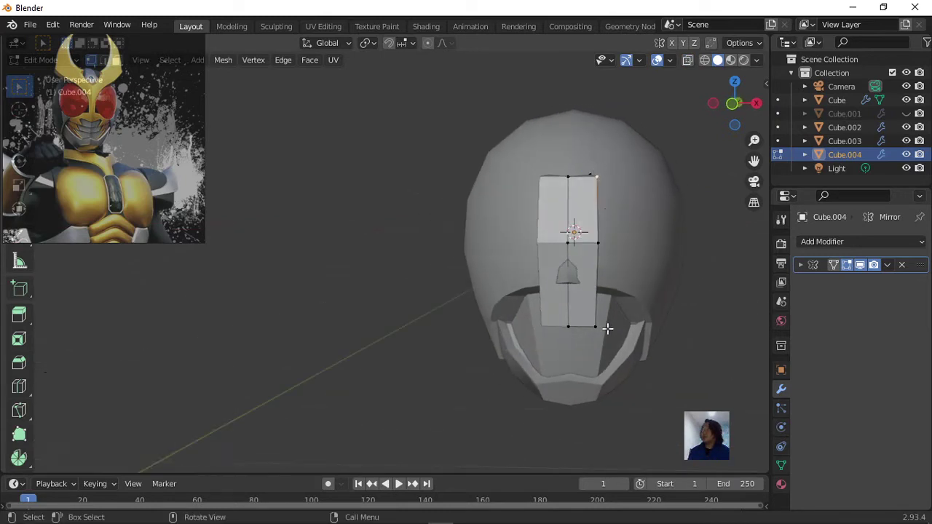
{"action": "left_click", "coordinate": [596, 253], "text": "shift"}
{"action": "key", "text": "g"}
{"action": "key", "text": "g"}
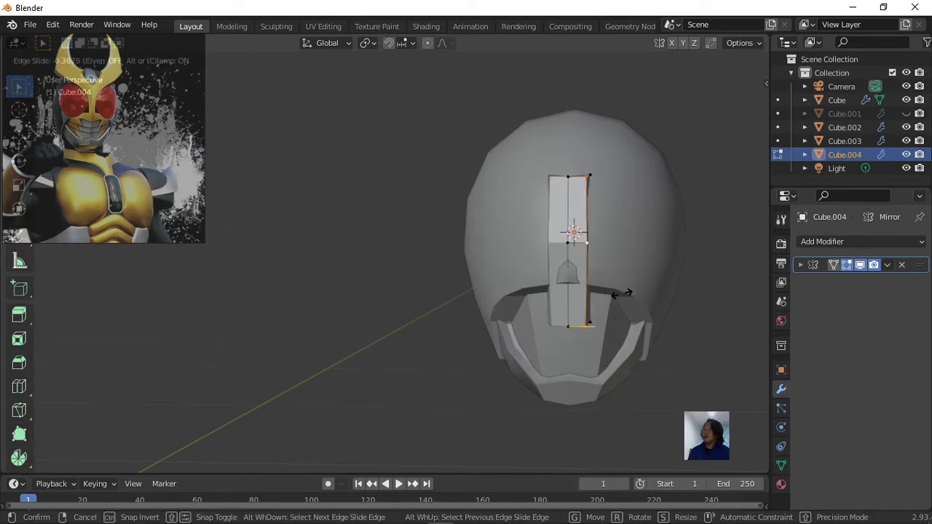
{"action": "left_click", "coordinate": [619, 294]}
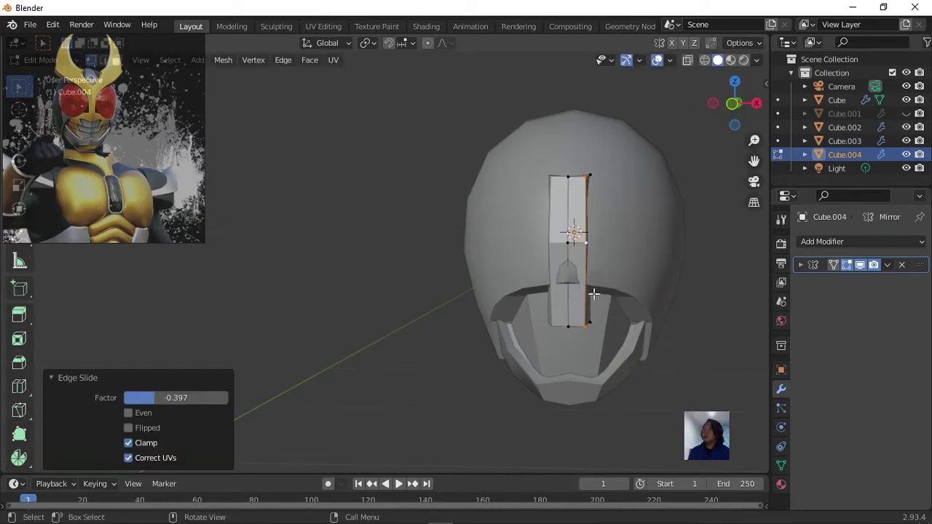
Step: Slide the stem's bottom-right vertex along its edge
{"action": "left_click", "coordinate": [586, 323]}
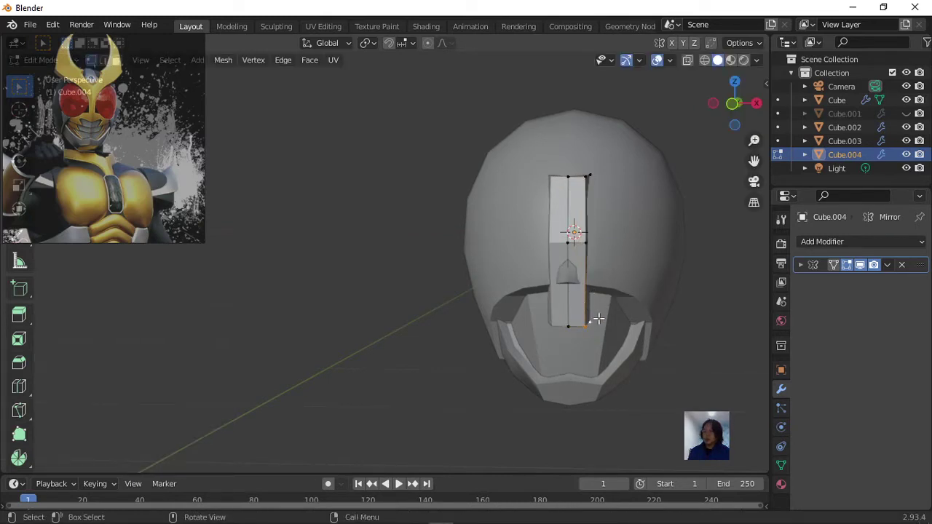
{"action": "key", "text": "g"}
{"action": "key", "text": "g"}
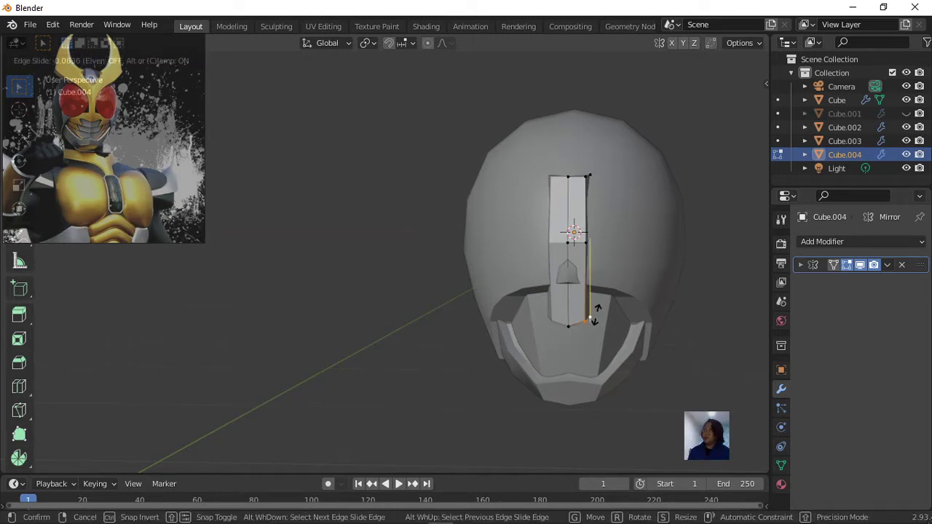
{"action": "left_click", "coordinate": [594, 312]}
{"action": "scroll", "coordinate": [611, 284], "scroll_direction": "down", "scroll_amount": 1}
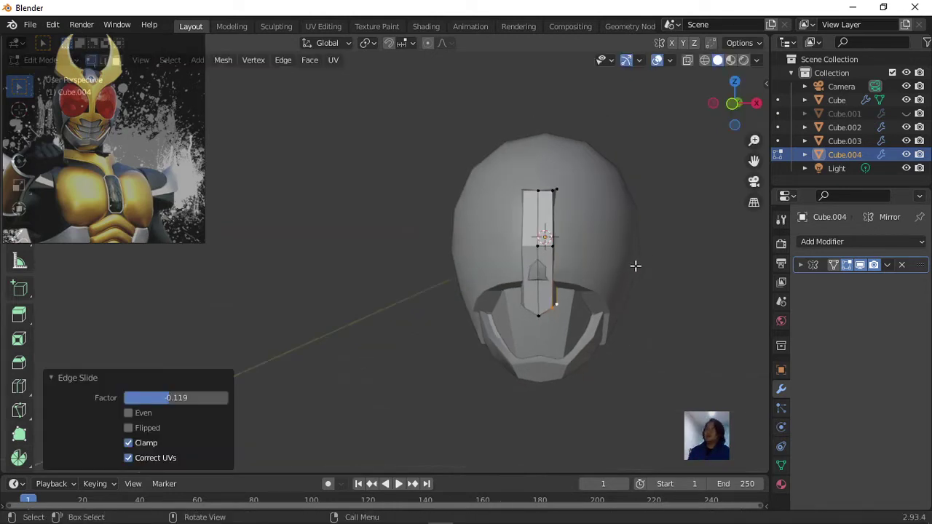
{"action": "mouse_move", "coordinate": [647, 244]}
{"action": "middle_mouse_down"}
{"action": "mouse_move", "coordinate": [565, 249]}
{"action": "mouse_move", "coordinate": [627, 249]}
{"action": "mouse_move", "coordinate": [612, 252]}
{"action": "mouse_move", "coordinate": [633, 257]}
{"action": "mouse_move", "coordinate": [642, 246]}
{"action": "mouse_move", "coordinate": [623, 271]}
{"action": "middle_mouse_up"}
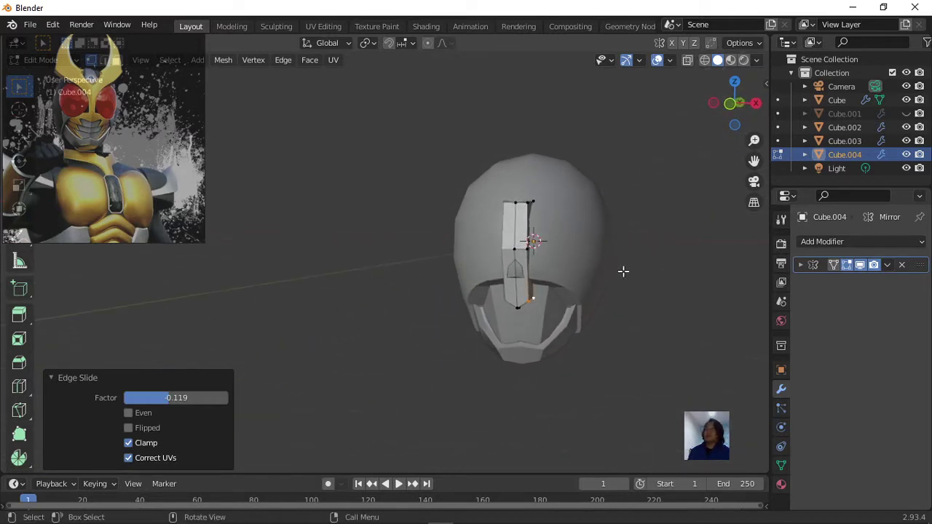
Step: Cut a lengthwise edge loop down the stem and push a loop vertex forward along Y
{"action": "key", "text": "ctrl+r"}
{"action": "left_click", "coordinate": [523, 284]}
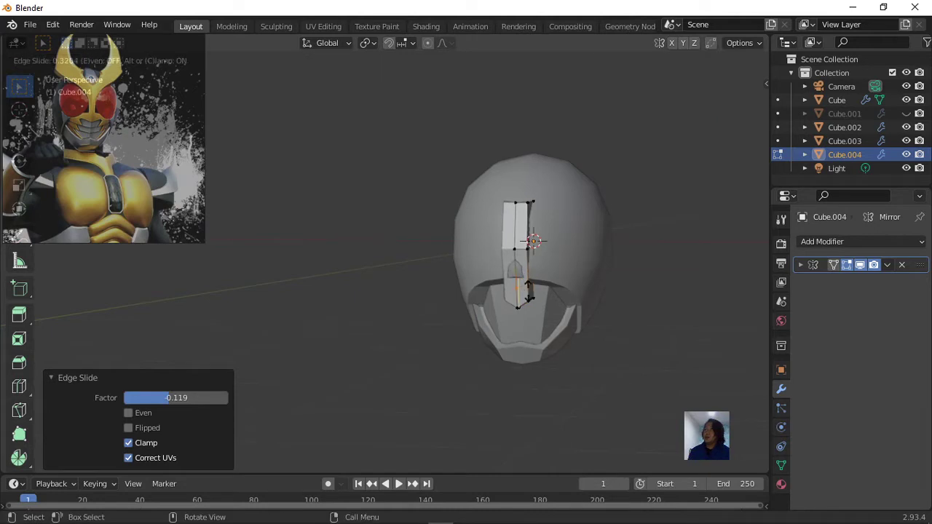
{"action": "left_click", "coordinate": [527, 285]}
{"action": "middle_click_drag", "start_coordinate": [566, 296], "coordinate": [481, 297]}
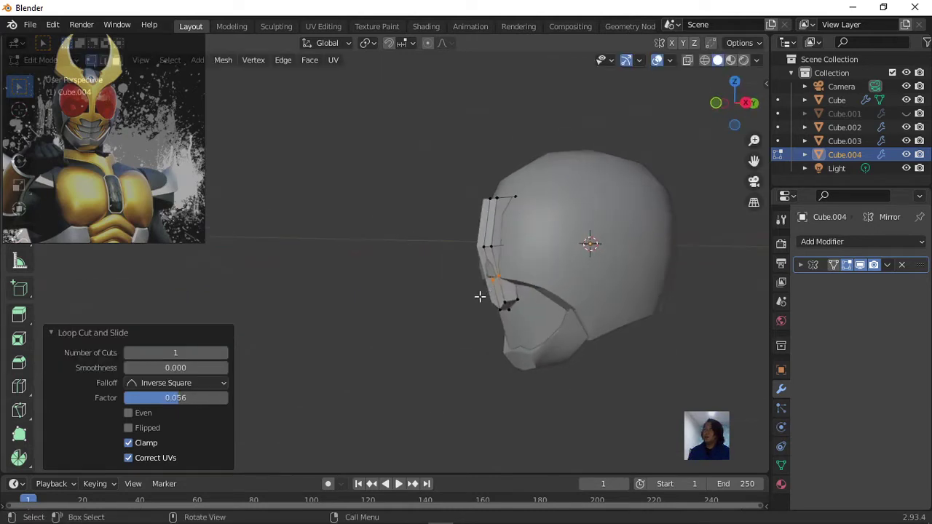
{"action": "scroll", "coordinate": [483, 297], "scroll_direction": "up", "scroll_amount": 2}
{"action": "left_click", "coordinate": [586, 289]}
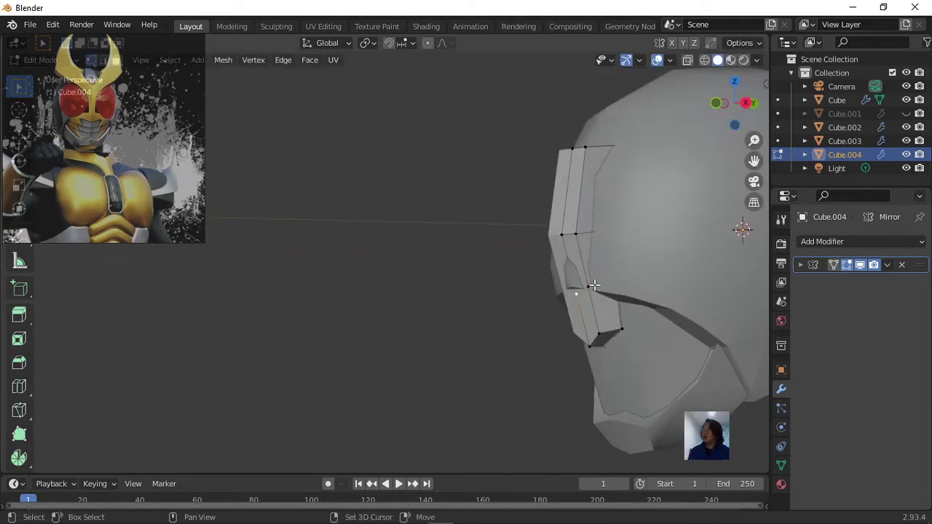
{"action": "key", "text": "g"}
{"action": "key", "text": "y"}
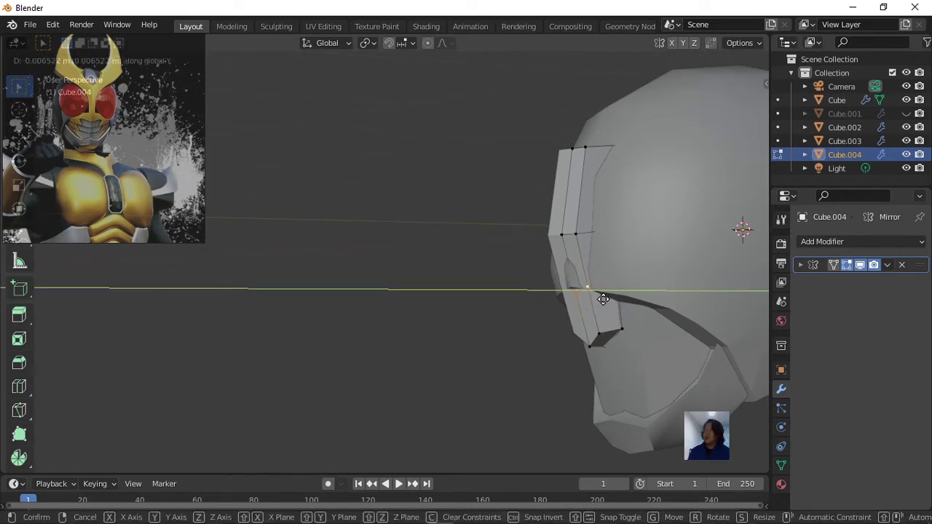
{"action": "left_click", "coordinate": [596, 299]}
Step: Raise the vertex at the stem's middle to form the ridge
{"action": "scroll", "coordinate": [597, 296], "scroll_direction": "down", "scroll_amount": 2}
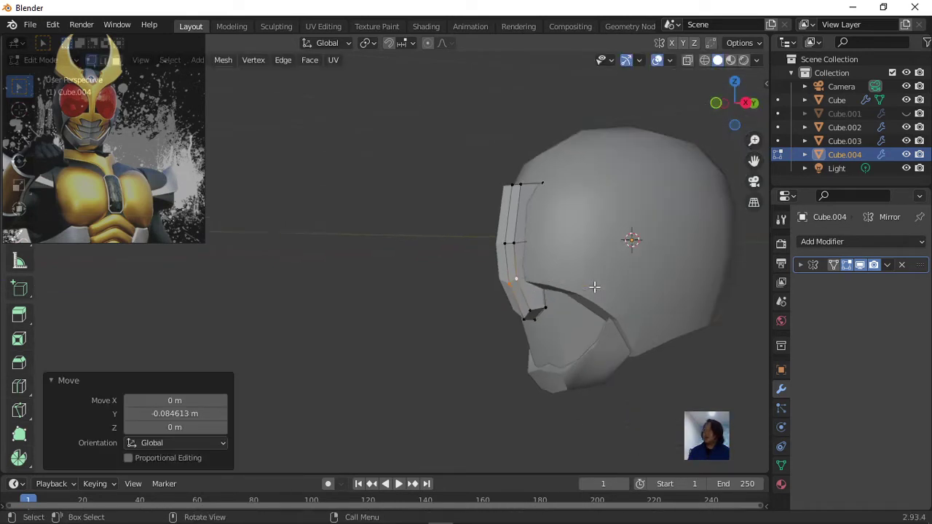
{"action": "middle_click_drag", "start_coordinate": [596, 296], "coordinate": [512, 273]}
{"action": "mouse_move", "coordinate": [500, 231]}
{"action": "middle_mouse_down"}
{"action": "mouse_move", "coordinate": [591, 230]}
{"action": "mouse_move", "coordinate": [458, 233]}
{"action": "mouse_move", "coordinate": [539, 241]}
{"action": "mouse_move", "coordinate": [478, 236]}
{"action": "middle_mouse_up"}
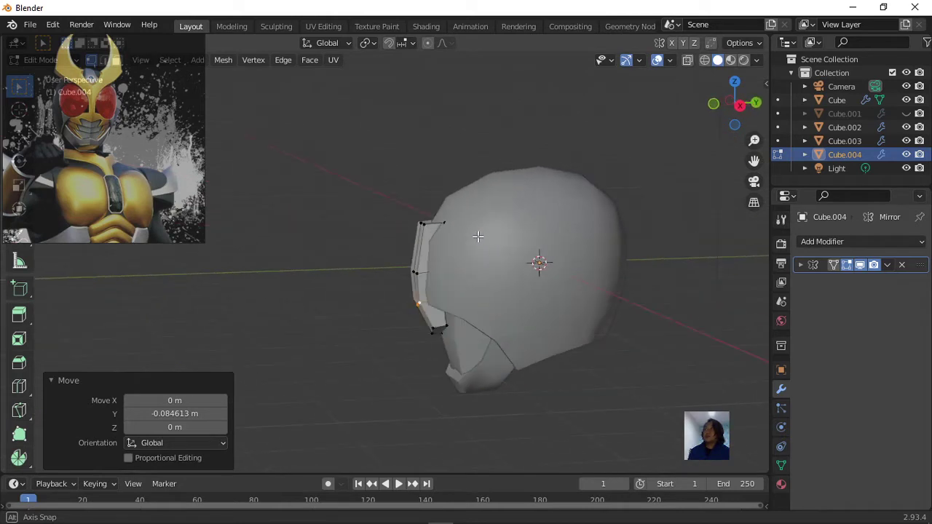
{"action": "left_click", "coordinate": [417, 270]}
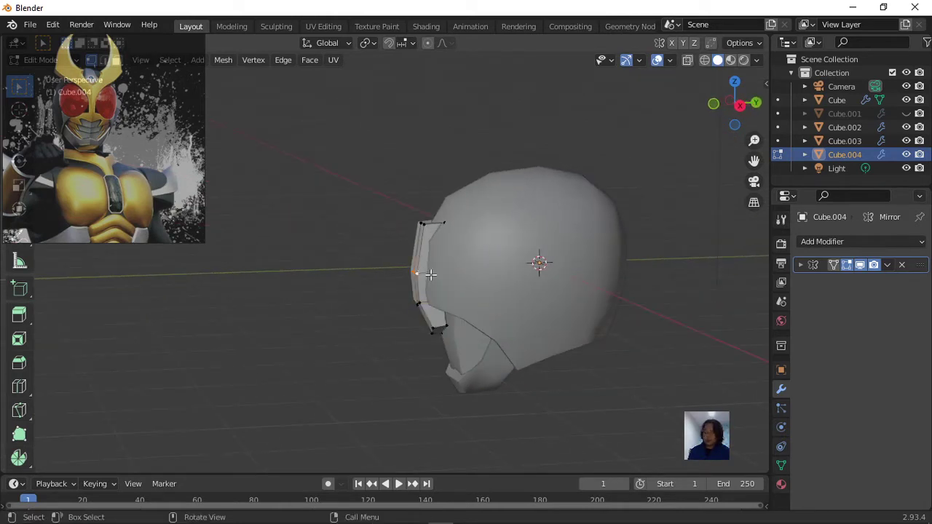
{"action": "key", "text": "g"}
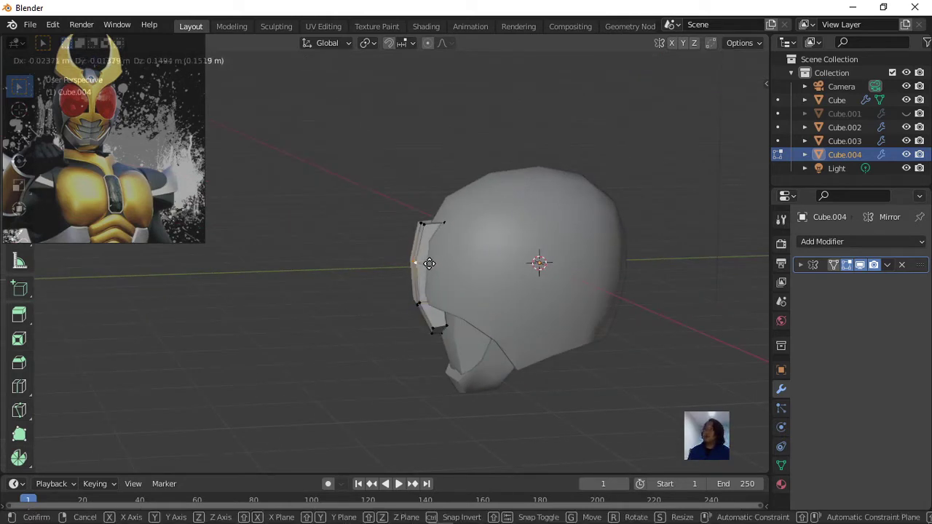
{"action": "left_click", "coordinate": [428, 254]}
Step: Turn X-ray back on and select the stem's upper-right face
{"action": "middle_click_drag", "start_coordinate": [429, 254], "coordinate": [450, 252]}
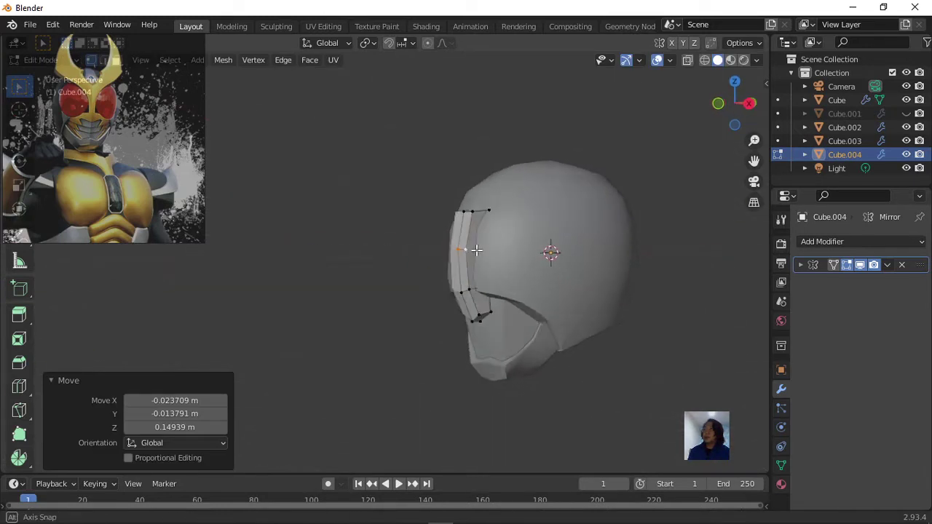
{"action": "key", "text": "alt+z"}
{"action": "scroll", "coordinate": [459, 268], "scroll_direction": "up", "scroll_amount": 2}
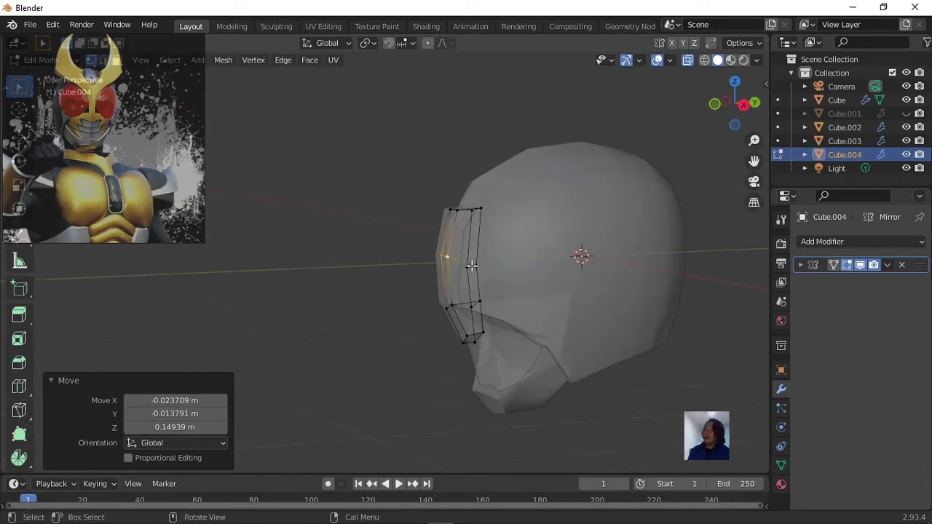
{"action": "middle_click_drag", "start_coordinate": [459, 268], "coordinate": [493, 266]}
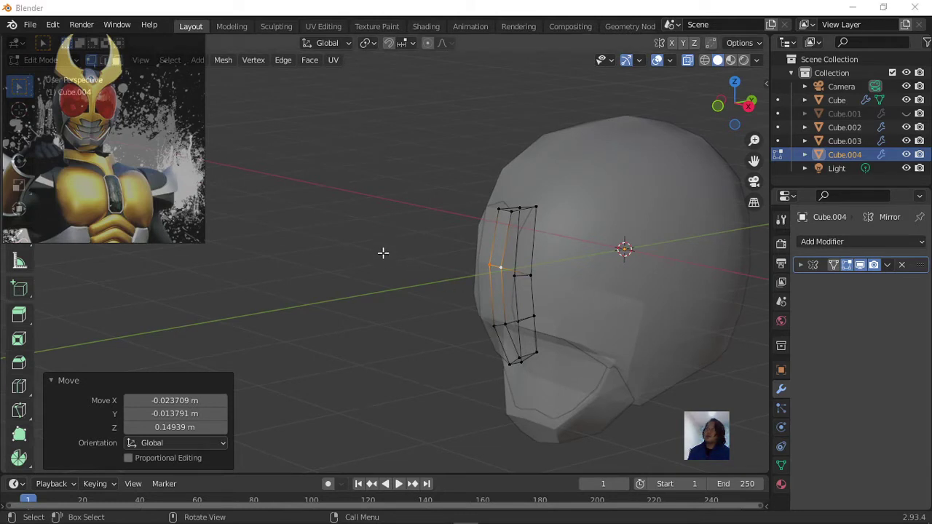
{"action": "left_click", "coordinate": [528, 248]}
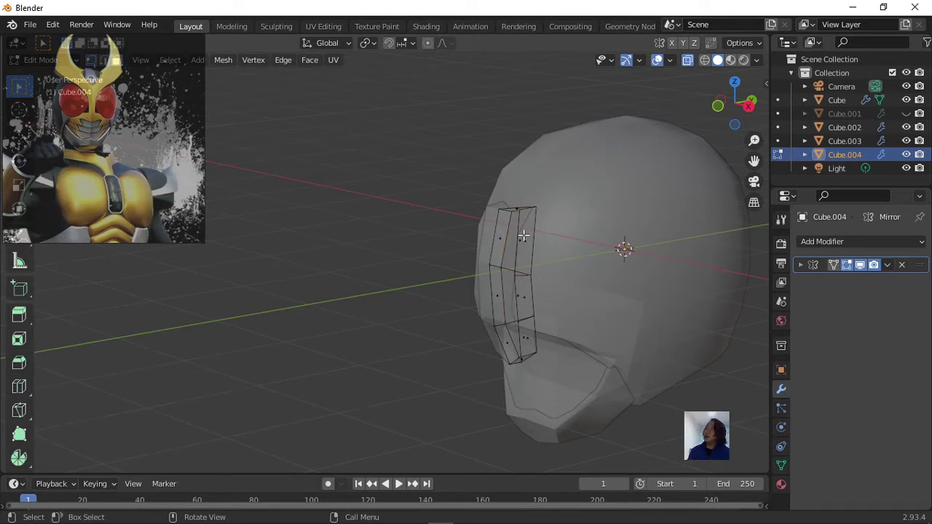
{"action": "left_click", "coordinate": [523, 250]}
Step: Extrude the stem's upper side face sideways into an arm and reposition its end
{"action": "mouse_move", "coordinate": [384, 260]}
{"action": "middle_mouse_down"}
{"action": "mouse_move", "coordinate": [462, 256]}
{"action": "mouse_move", "coordinate": [473, 240]}
{"action": "mouse_move", "coordinate": [464, 235]}
{"action": "middle_mouse_up"}
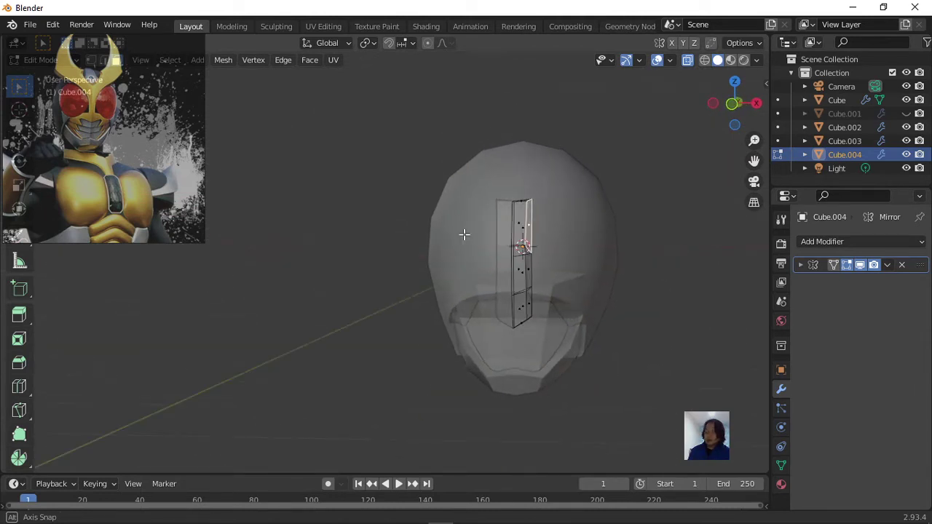
{"action": "key", "text": "e"}
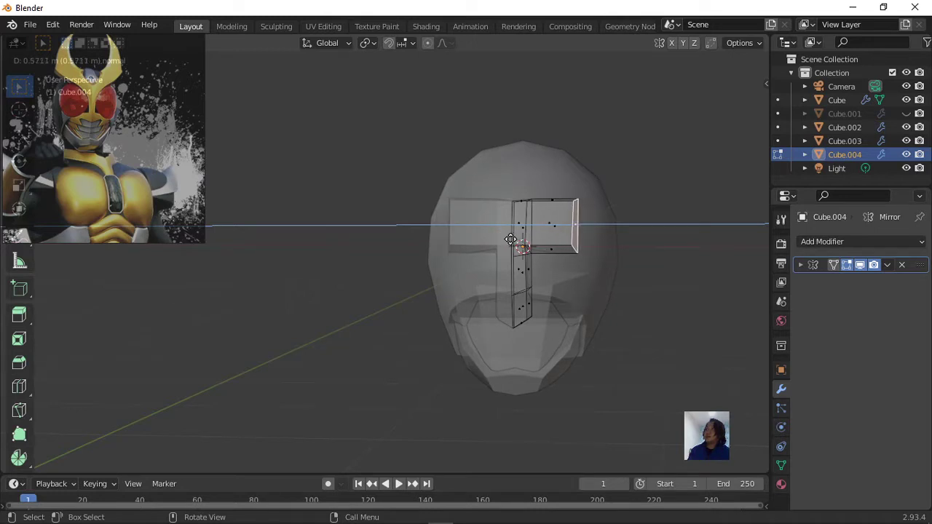
{"action": "left_click", "coordinate": [496, 239]}
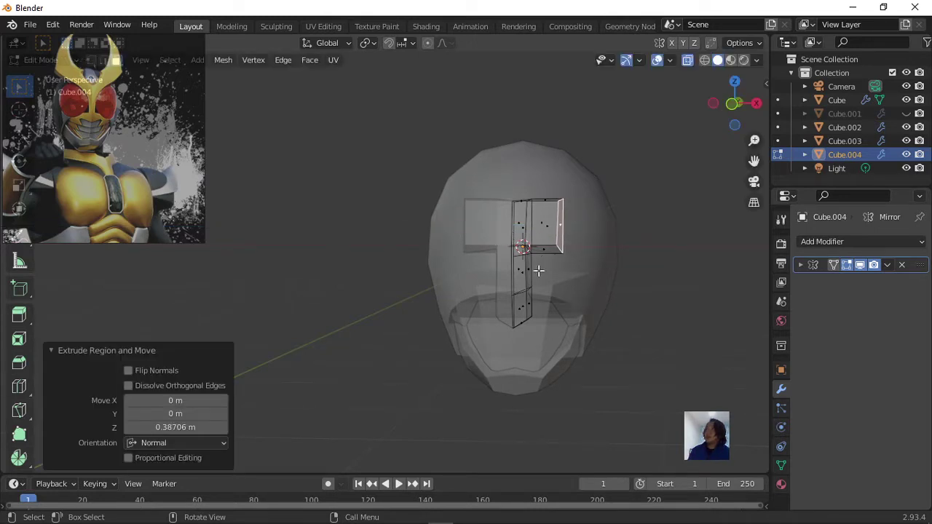
{"action": "key", "text": "g"}
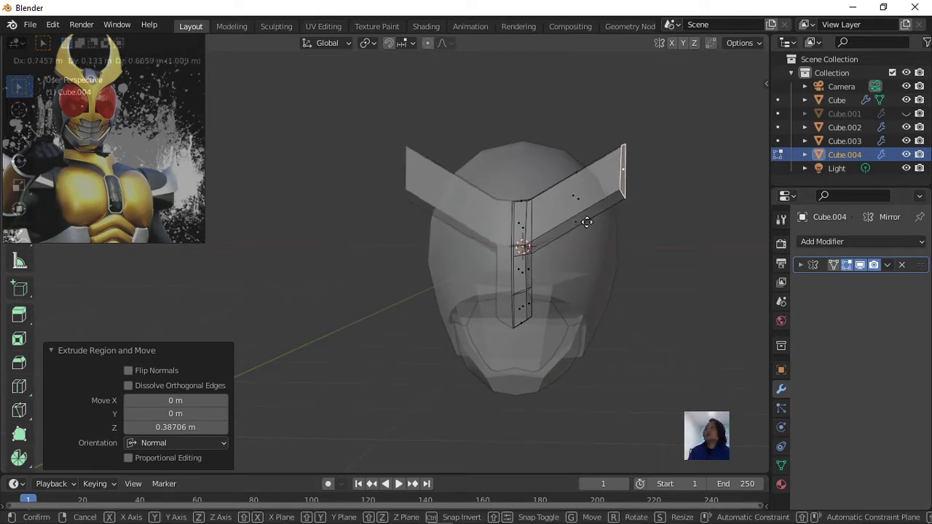
{"action": "left_click", "coordinate": [539, 248]}
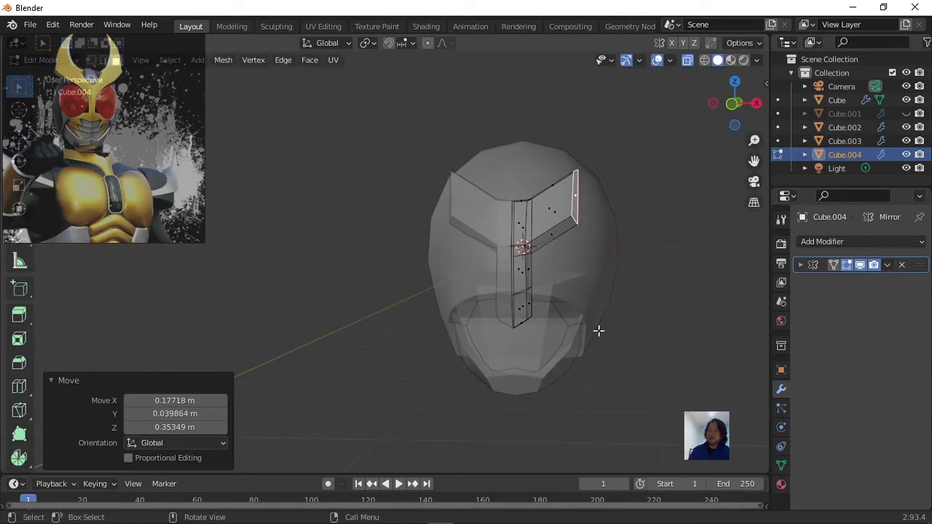
Step: Rotate the arm's end face -38.5° about view Z so the crest reads as a Y
{"action": "key", "text": "r"}
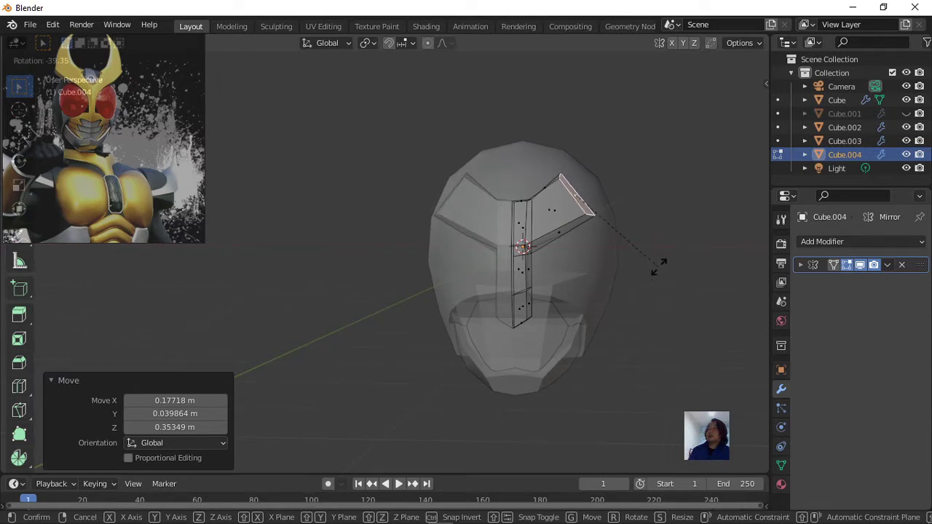
{"action": "left_click", "coordinate": [659, 269]}
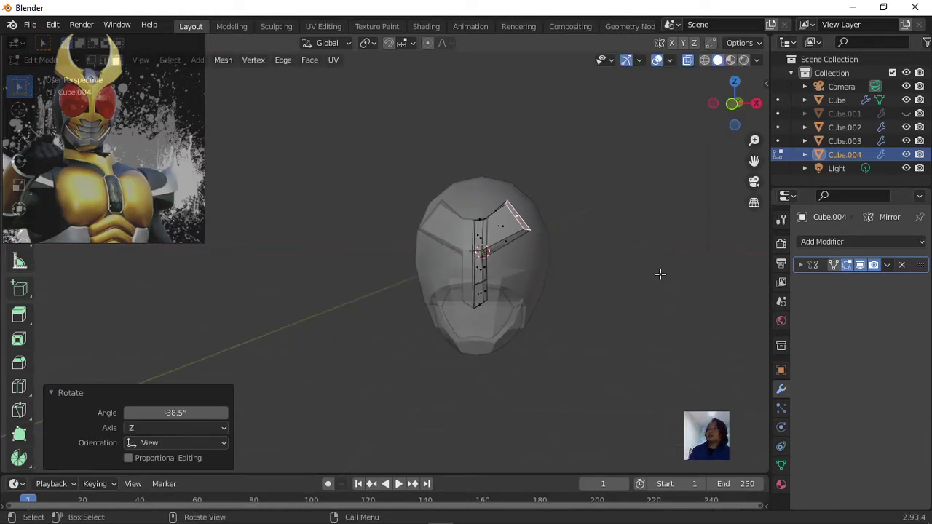
{"action": "mouse_move", "coordinate": [660, 272]}
{"action": "middle_mouse_down"}
{"action": "mouse_move", "coordinate": [531, 299]}
{"action": "mouse_move", "coordinate": [537, 310]}
{"action": "mouse_move", "coordinate": [634, 293]}
{"action": "mouse_move", "coordinate": [707, 260]}
{"action": "mouse_move", "coordinate": [551, 262]}
{"action": "mouse_move", "coordinate": [624, 289]}
{"action": "mouse_move", "coordinate": [663, 288]}
{"action": "mouse_move", "coordinate": [678, 274]}
{"action": "mouse_move", "coordinate": [618, 252]}
{"action": "middle_mouse_up"}
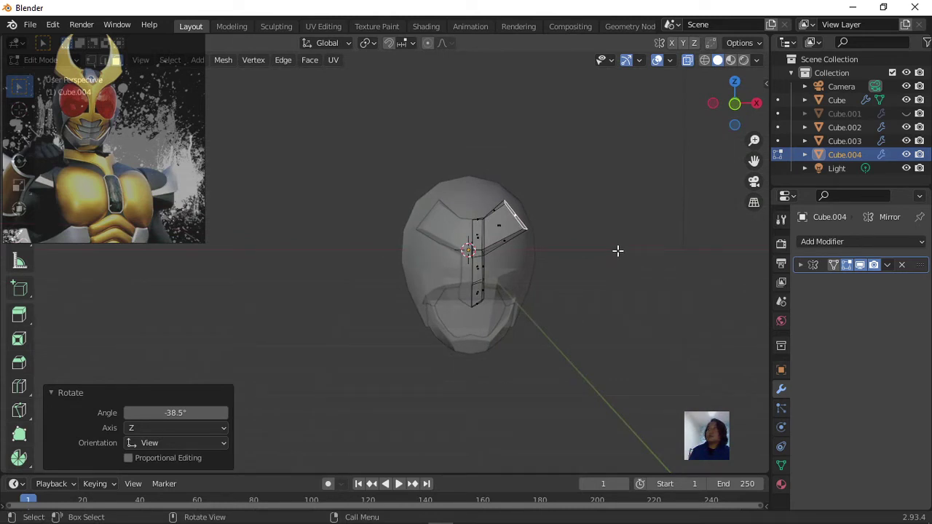
{"action": "scroll", "coordinate": [617, 250], "scroll_direction": "up", "scroll_amount": 1}
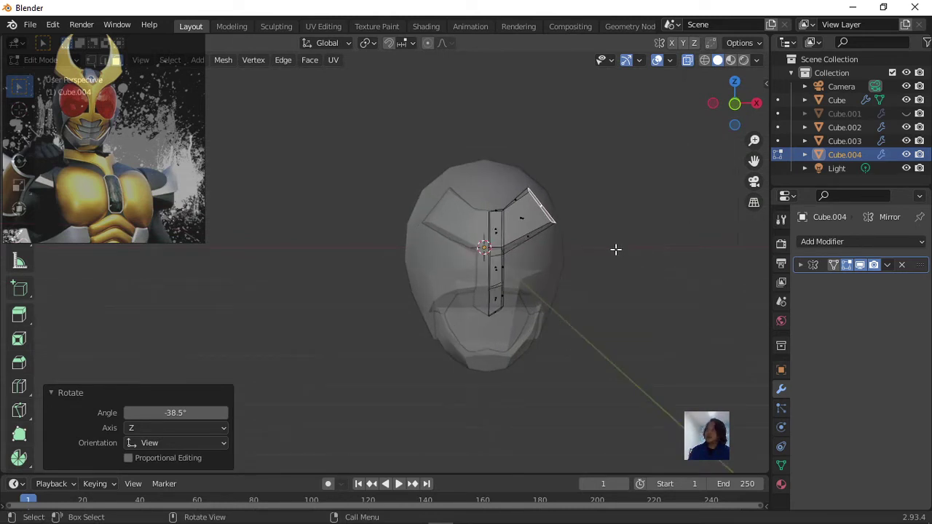
Step: Extrude a second arm segment moved 0.61889 m X, 0.022435 m Y, 0.45862 m Z
{"action": "key", "text": "e"}
{"action": "right_click", "coordinate": [672, 220]}
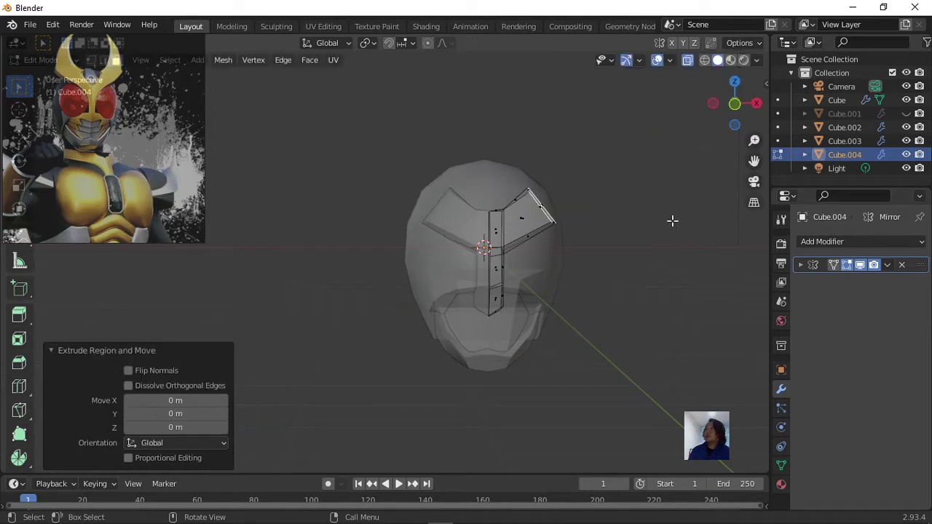
{"action": "key", "text": "e"}
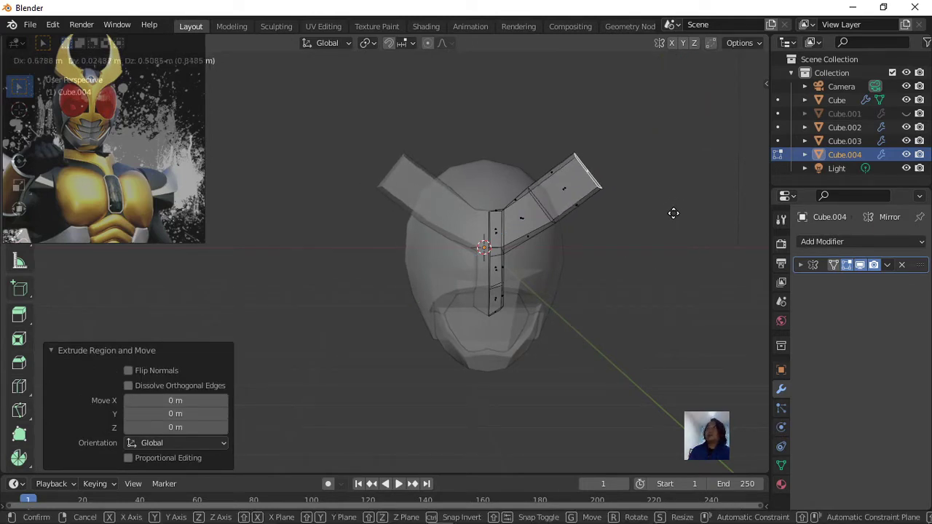
{"action": "left_click", "coordinate": [669, 217]}
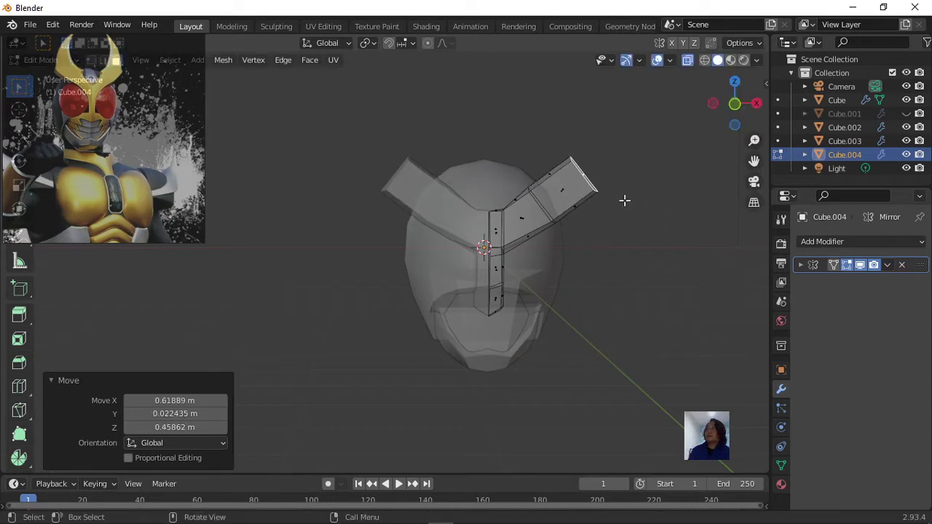
{"action": "scroll", "coordinate": [641, 198], "scroll_direction": "up", "scroll_amount": 3}
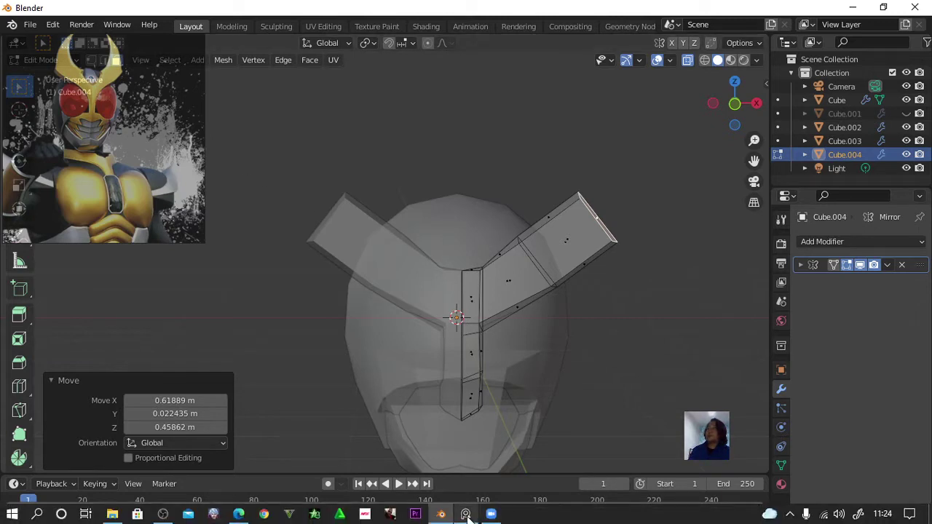
{"action": "mouse_move", "coordinate": [465, 514]}
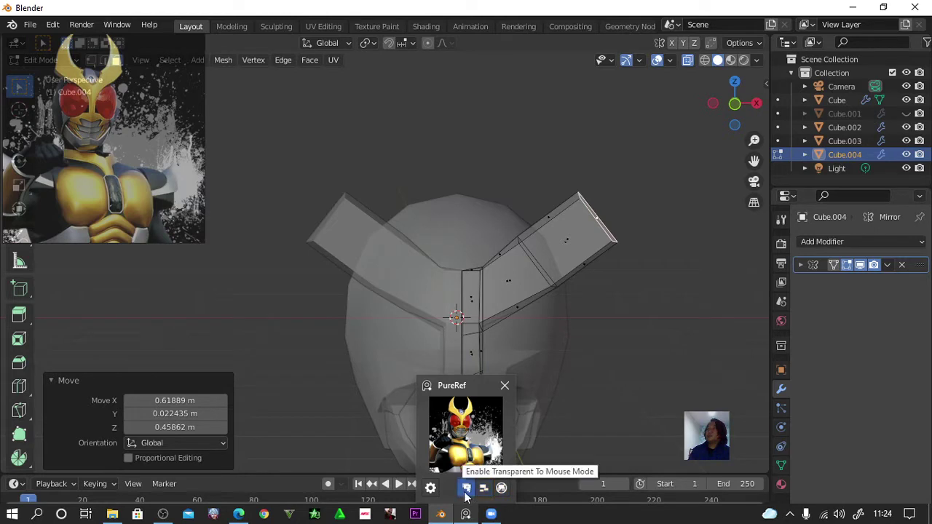
Step: Turn off PureRef's Transparent To Mouse via the taskbar thumbnail so the reference can be moved
{"action": "left_click", "coordinate": [466, 489]}
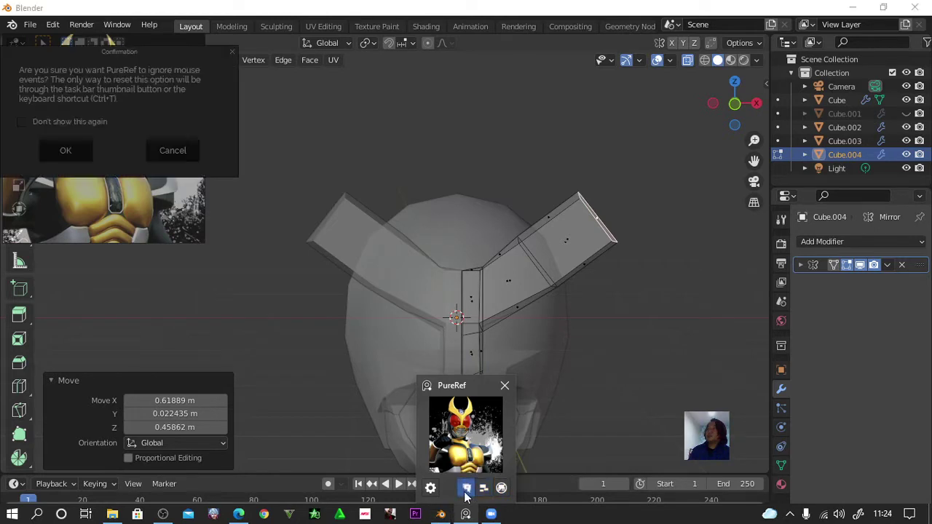
{"action": "left_click", "coordinate": [84, 145]}
{"action": "right_click", "coordinate": [113, 160]}
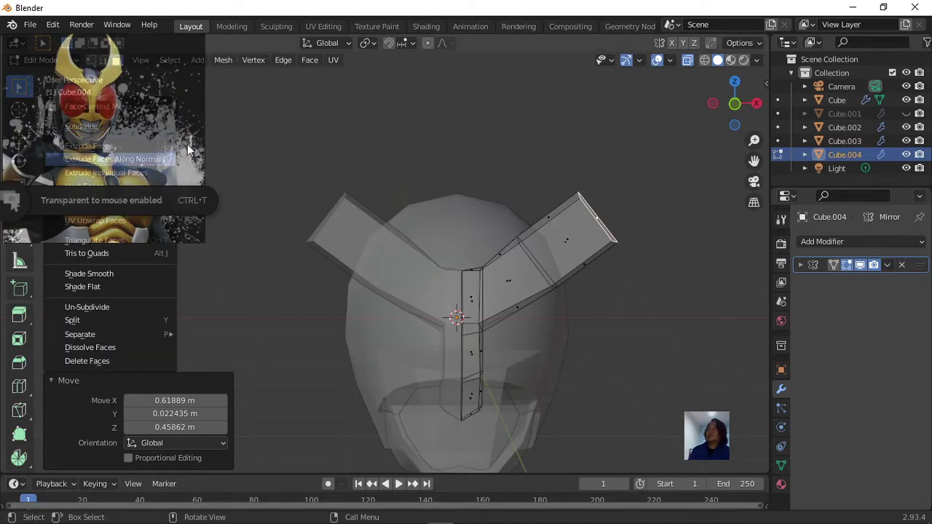
{"action": "key", "text": "Escape"}
{"action": "right_click", "coordinate": [186, 139]}
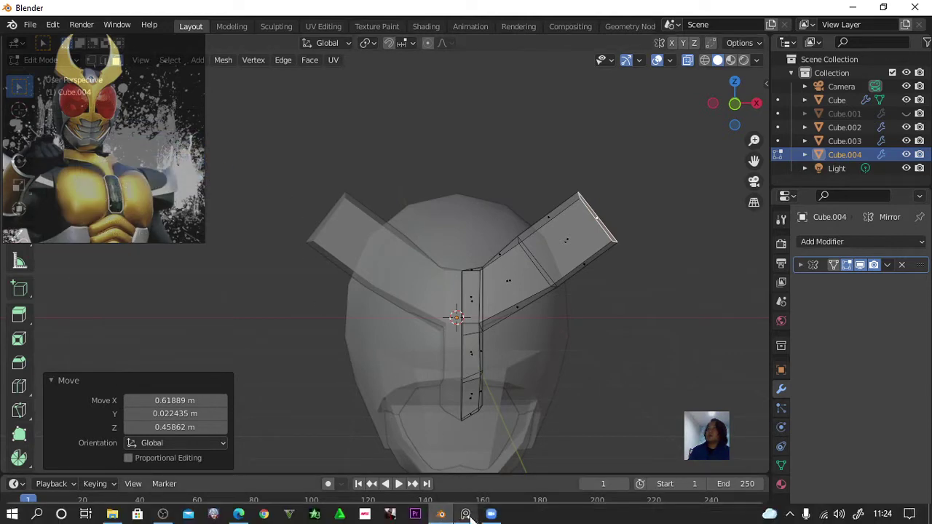
{"action": "mouse_move", "coordinate": [466, 514]}
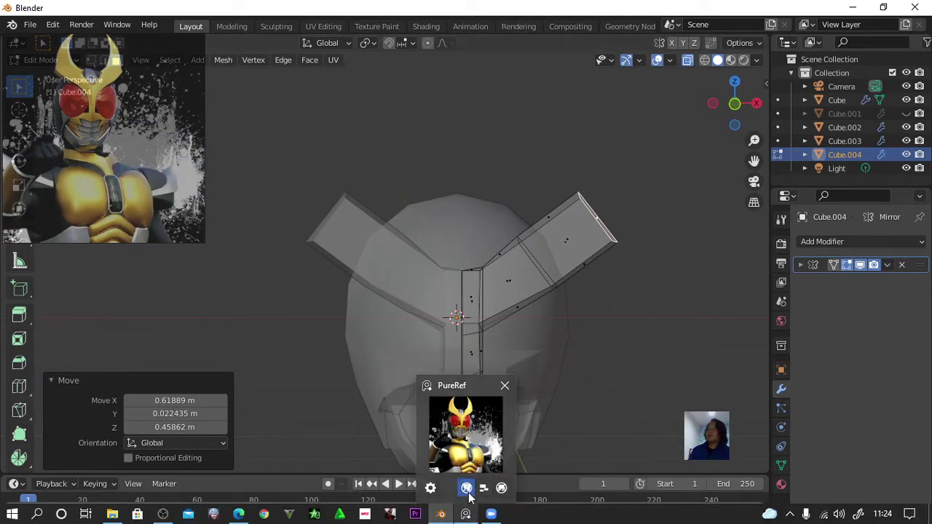
{"action": "left_click", "coordinate": [467, 488]}
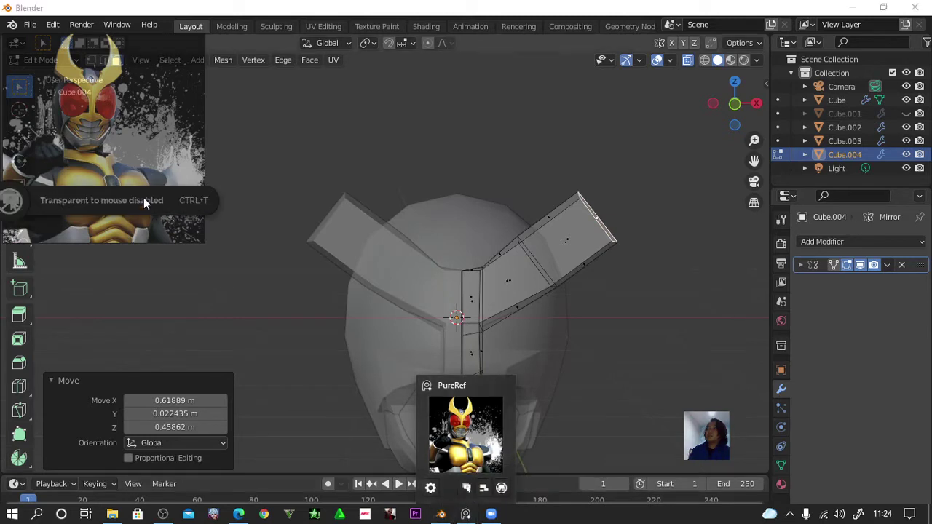
Step: Nudge the reference image right and down, then re-enable Transparent To Mouse
{"action": "mouse_move", "coordinate": [199, 174]}
{"action": "left_mouse_down"}
{"action": "mouse_move", "coordinate": [224, 178]}
{"action": "mouse_move", "coordinate": [206, 204]}
{"action": "mouse_move", "coordinate": [204, 192]}
{"action": "left_mouse_up"}
{"action": "right_click", "coordinate": [204, 192]}
{"action": "mouse_move", "coordinate": [229, 348]}
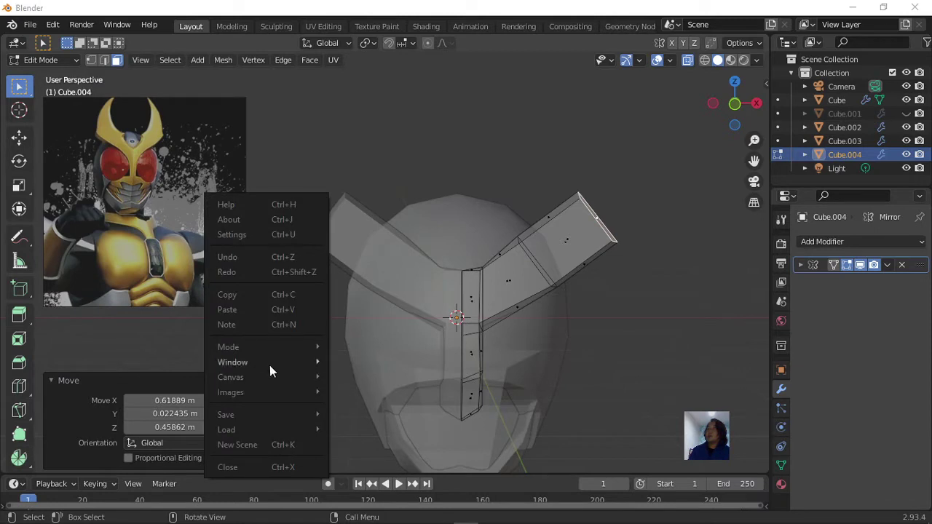
{"action": "left_click", "coordinate": [369, 347]}
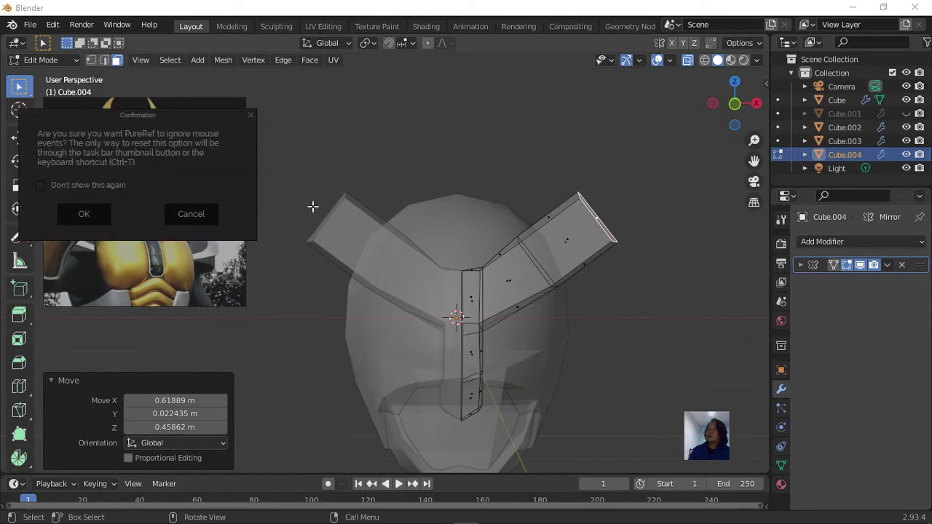
{"action": "left_click", "coordinate": [84, 214]}
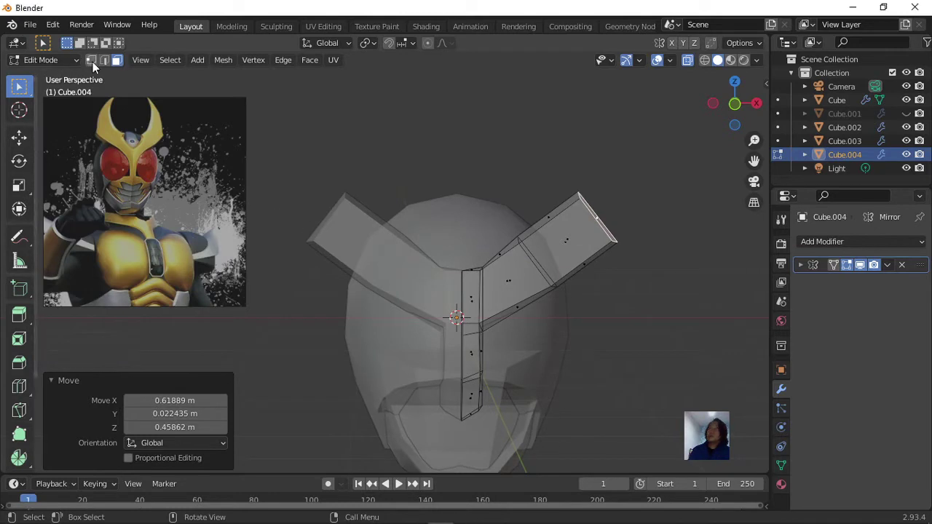
{"action": "left_click", "coordinate": [92, 61]}
Step: Extrude the right crest arm's end and pull it upward into a tall horn
{"action": "left_click", "coordinate": [578, 191]}
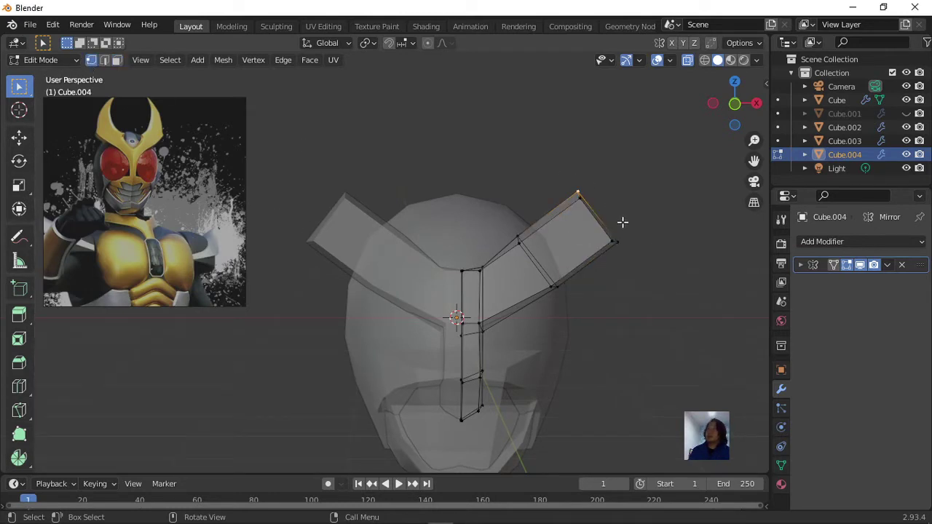
{"action": "scroll", "coordinate": [608, 231], "scroll_direction": "down", "scroll_amount": 1}
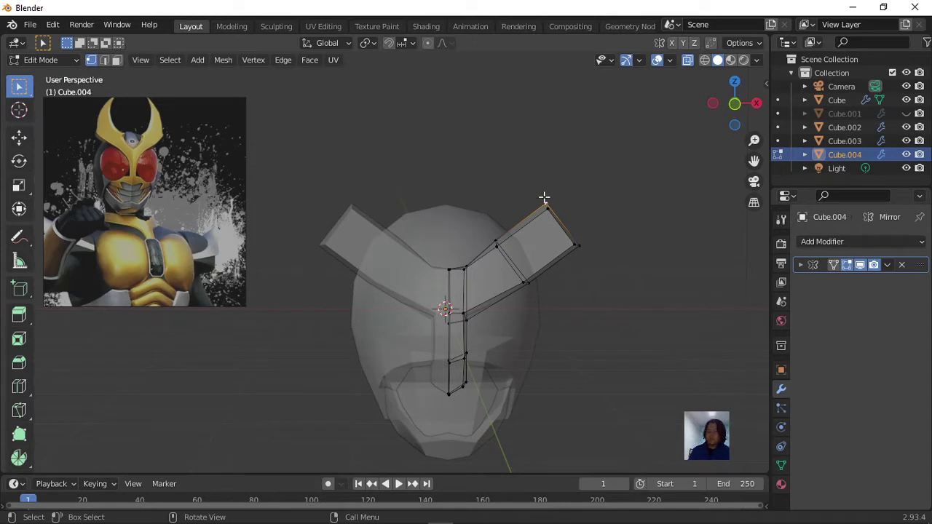
{"action": "left_click_drag", "start_coordinate": [532, 192], "coordinate": [600, 268]}
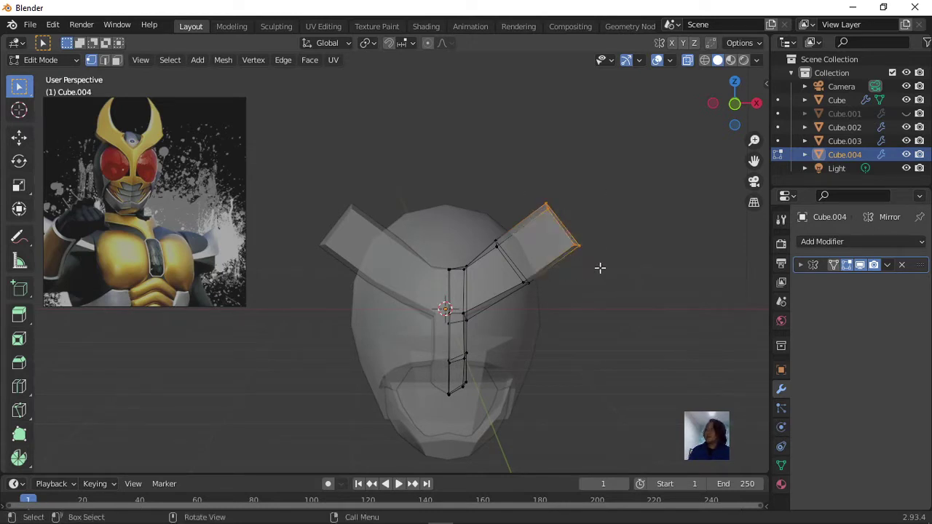
{"action": "key", "text": "e"}
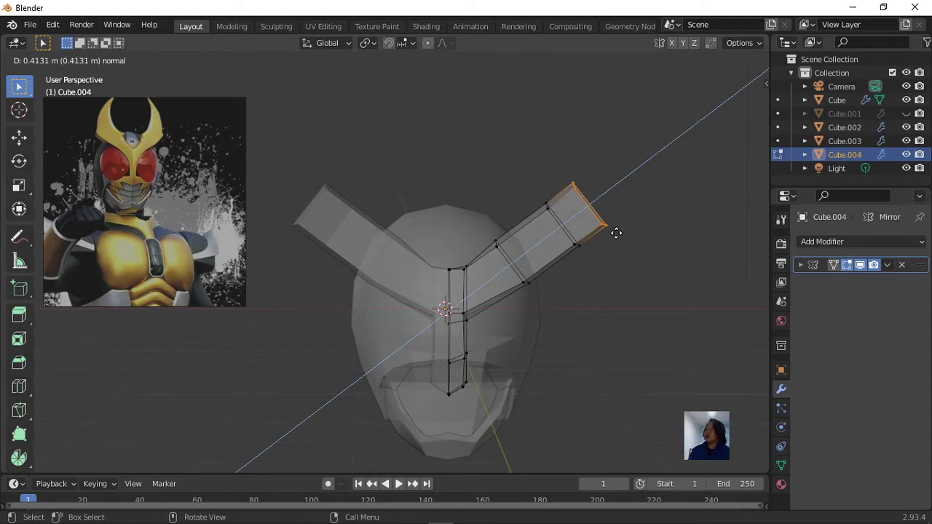
{"action": "key", "text": "Escape"}
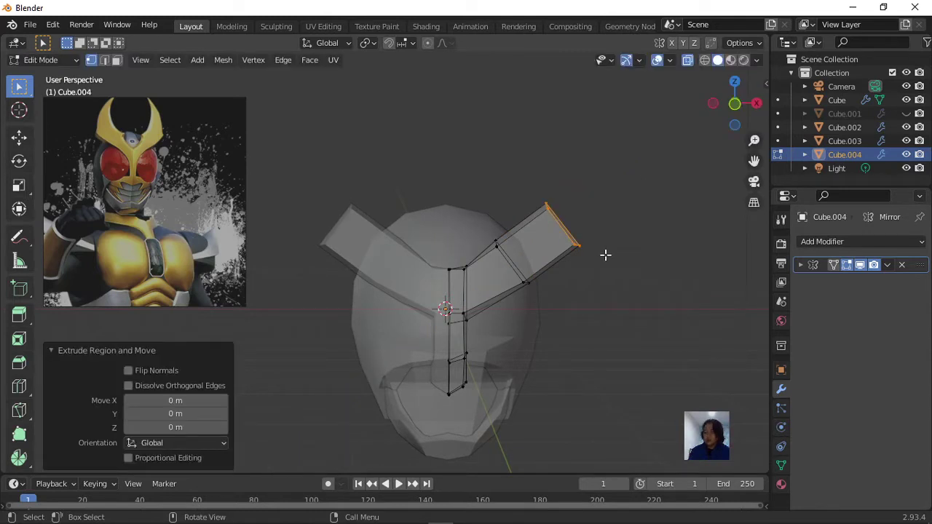
{"action": "key", "text": "g"}
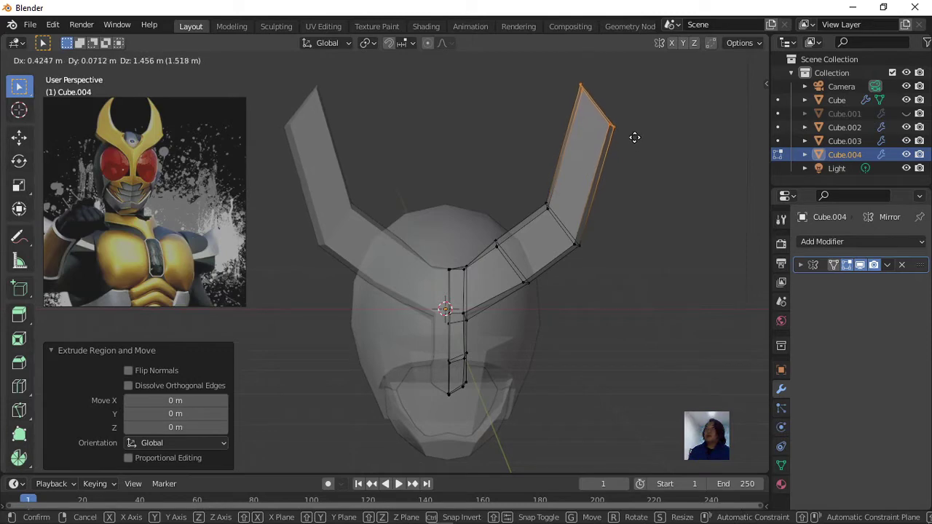
{"action": "left_click", "coordinate": [620, 152]}
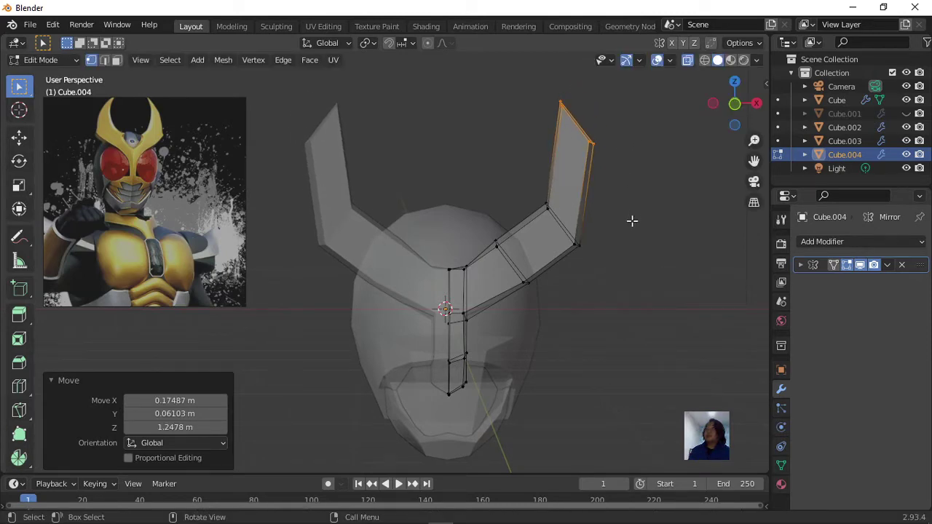
{"action": "mouse_move", "coordinate": [630, 221]}
{"action": "middle_mouse_down"}
{"action": "mouse_move", "coordinate": [505, 274]}
{"action": "mouse_move", "coordinate": [588, 245]}
{"action": "mouse_move", "coordinate": [626, 245]}
{"action": "mouse_move", "coordinate": [609, 245]}
{"action": "middle_mouse_up"}
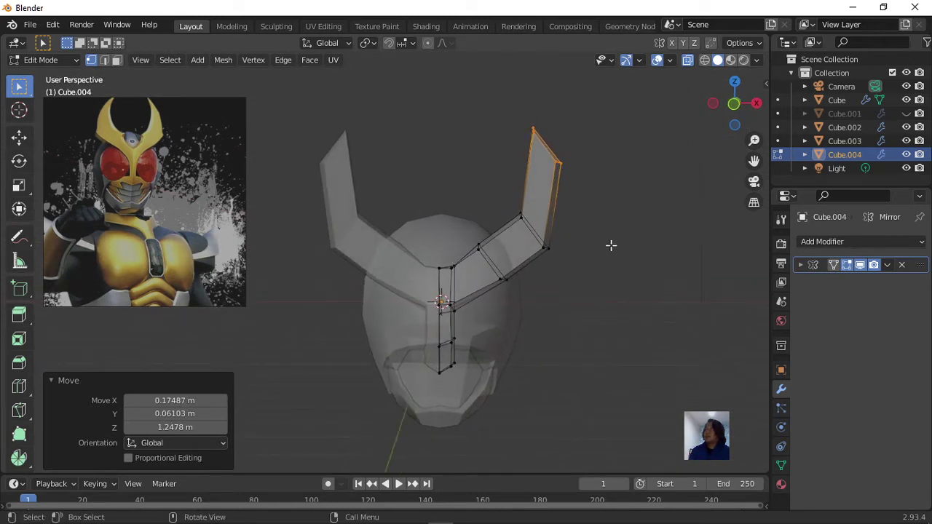
Step: Lower the horn-tip vertices (-0.039188 m X, -0.012612 m Y, -0.21843 m Z) to angle the tip
{"action": "left_click", "coordinate": [568, 164]}
{"action": "left_click", "coordinate": [571, 176], "text": "shift"}
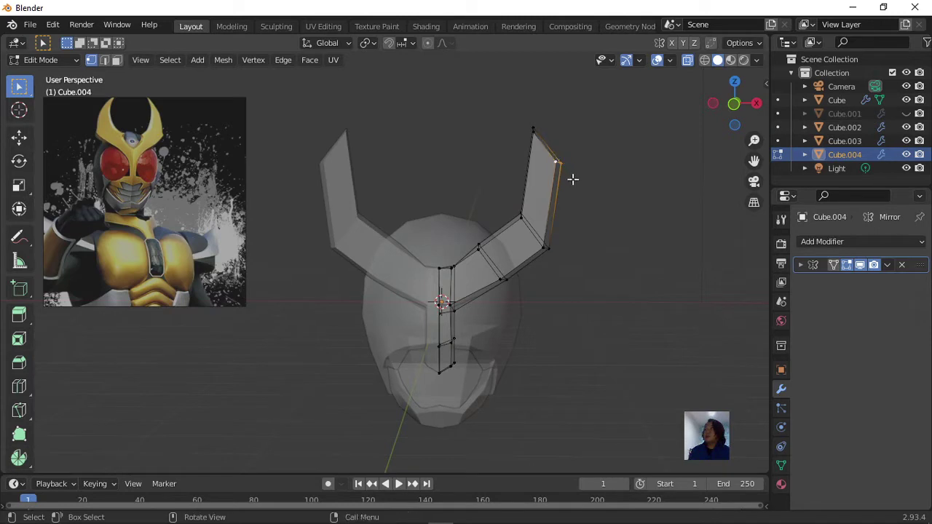
{"action": "key", "text": "g"}
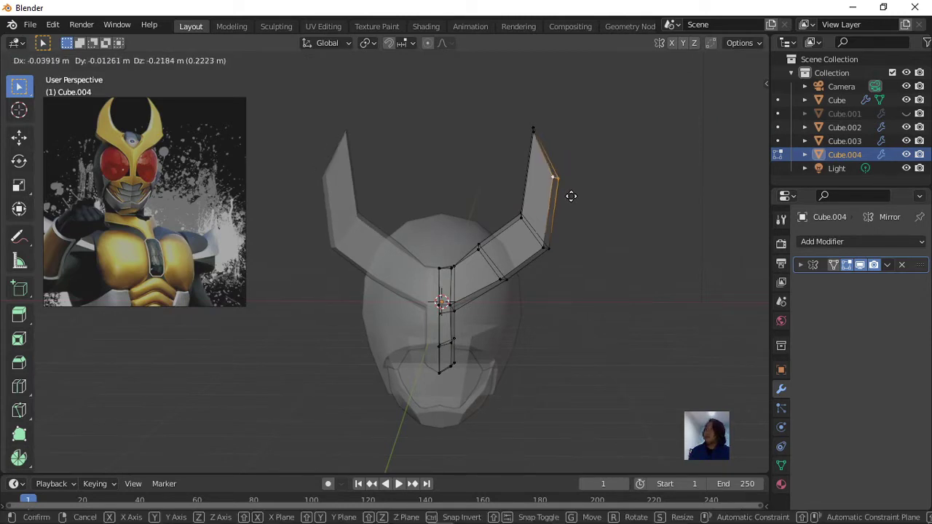
{"action": "left_click", "coordinate": [572, 197]}
{"action": "mouse_move", "coordinate": [606, 226]}
{"action": "middle_mouse_down"}
{"action": "mouse_move", "coordinate": [603, 244]}
{"action": "mouse_move", "coordinate": [458, 245]}
{"action": "mouse_move", "coordinate": [479, 251]}
{"action": "mouse_move", "coordinate": [461, 252]}
{"action": "middle_mouse_up"}
Step: Delete the back column of crest vertices in side view, leaving a single flat sheet
{"action": "left_click", "coordinate": [412, 190]}
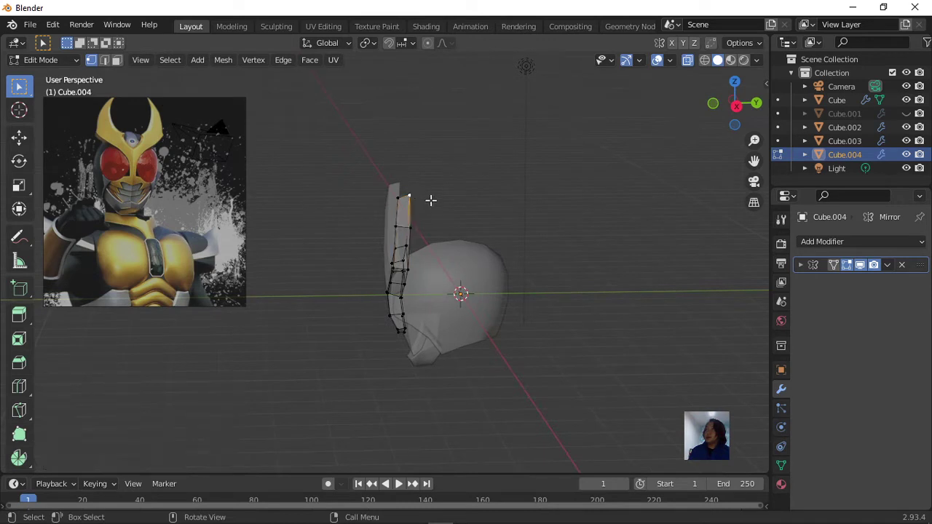
{"action": "middle_click_drag", "start_coordinate": [430, 200], "coordinate": [427, 202]}
{"action": "key", "text": "g"}
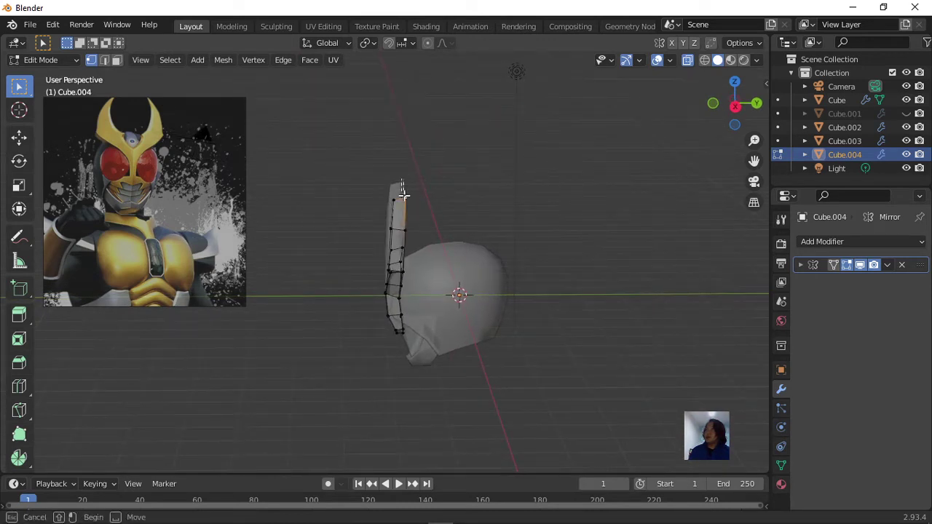
{"action": "left_click_drag", "start_coordinate": [402, 181], "coordinate": [419, 364]}
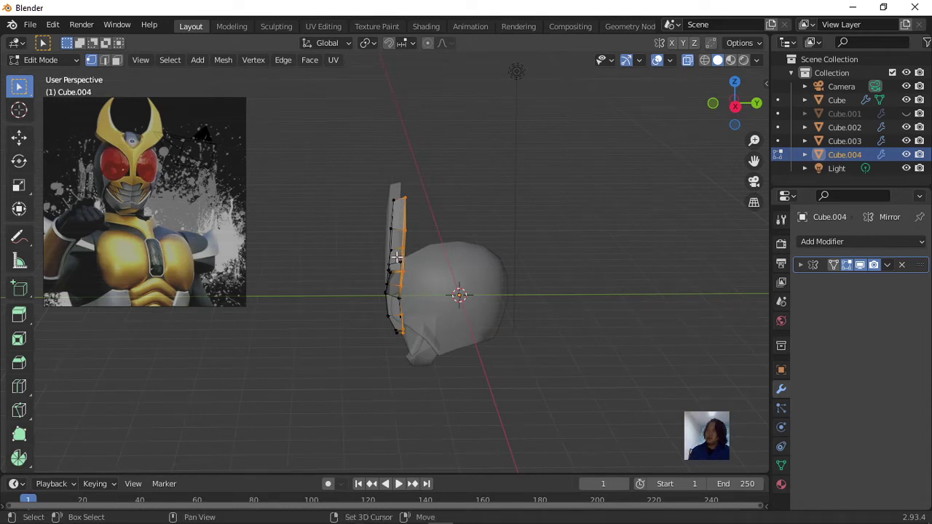
{"action": "mouse_move", "coordinate": [397, 256]}
{"action": "left_mouse_down"}
{"action": "mouse_move", "coordinate": [419, 331]}
{"action": "mouse_move", "coordinate": [418, 312]}
{"action": "left_mouse_up"}
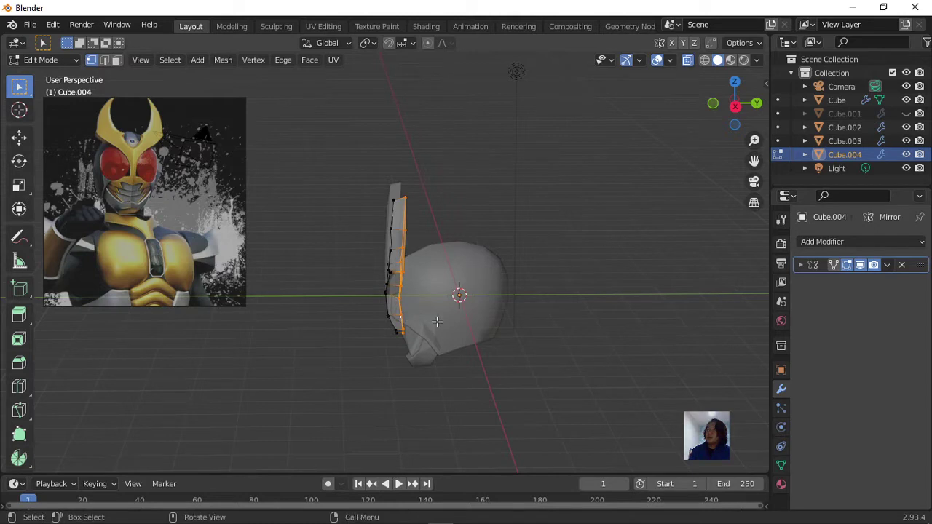
{"action": "key", "text": "x"}
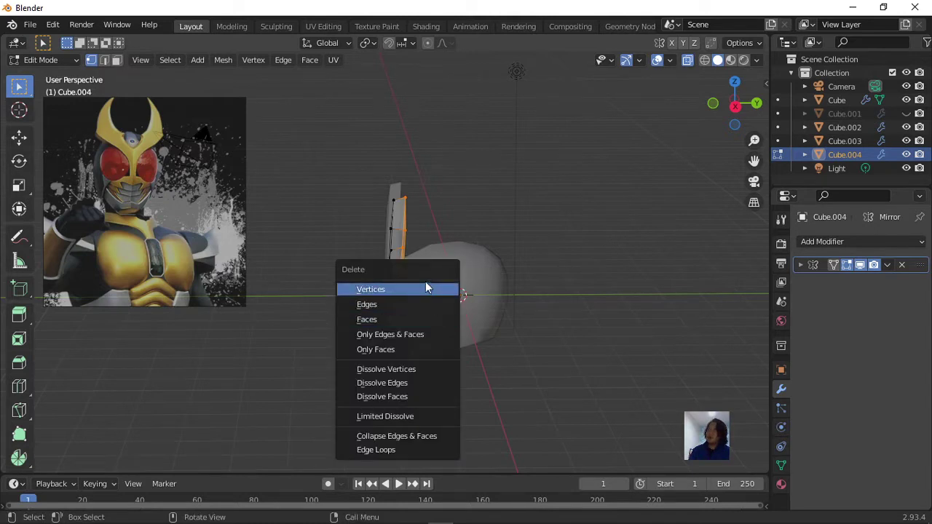
{"action": "left_click", "coordinate": [426, 289]}
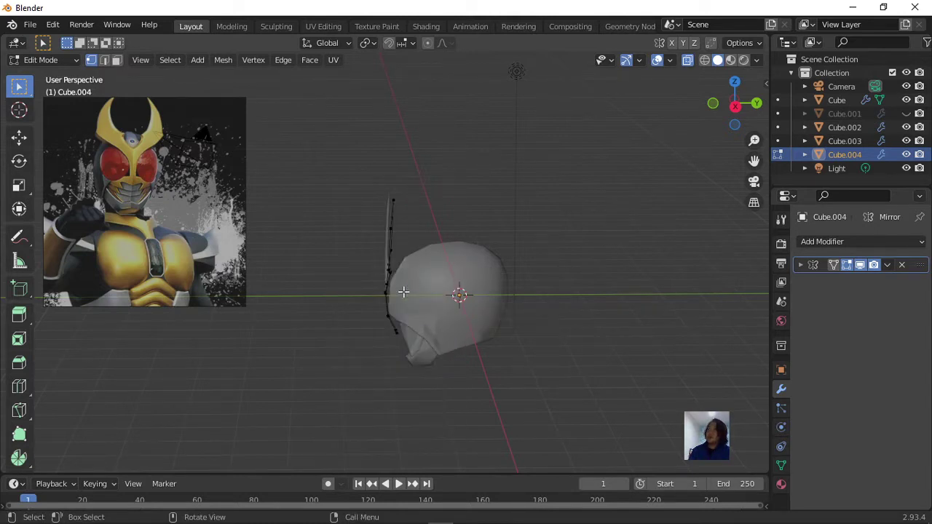
Step: Inspect the flattened crest edge-on from several angles and bring up the Add Modifier list
{"action": "mouse_move", "coordinate": [404, 292]}
{"action": "middle_mouse_down"}
{"action": "mouse_move", "coordinate": [544, 285]}
{"action": "mouse_move", "coordinate": [427, 274]}
{"action": "middle_mouse_up"}
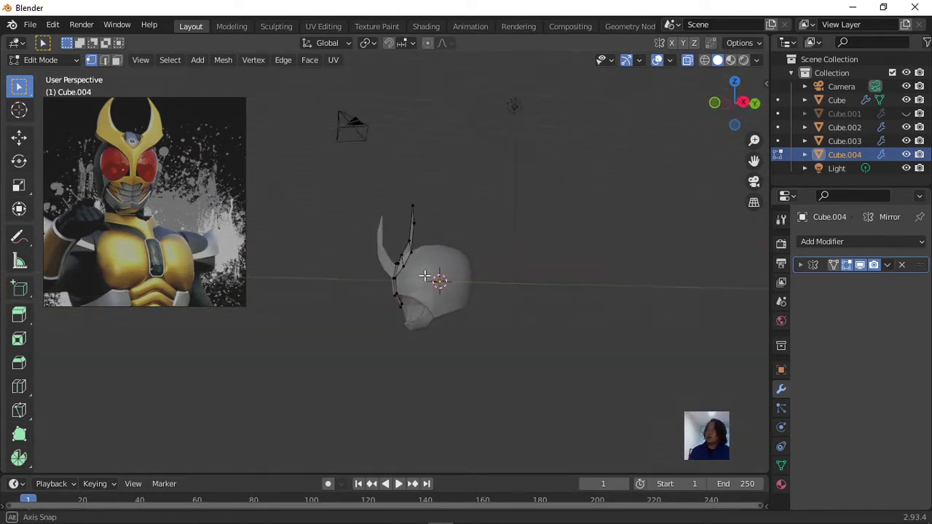
{"action": "scroll", "coordinate": [458, 289], "scroll_direction": "up", "scroll_amount": 2}
{"action": "scroll", "coordinate": [474, 297], "scroll_direction": "up", "scroll_amount": 3}
{"action": "mouse_move", "coordinate": [496, 292]}
{"action": "middle_mouse_down"}
{"action": "mouse_move", "coordinate": [456, 292]}
{"action": "mouse_move", "coordinate": [470, 306]}
{"action": "mouse_move", "coordinate": [445, 298]}
{"action": "middle_mouse_up"}
{"action": "middle_click_drag", "start_coordinate": [401, 270], "coordinate": [605, 291]}
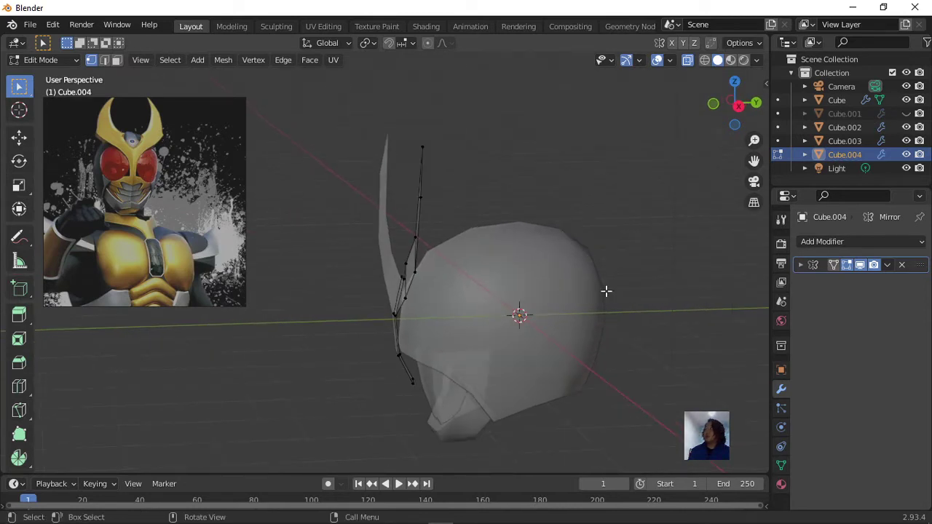
{"action": "left_click", "coordinate": [812, 238]}
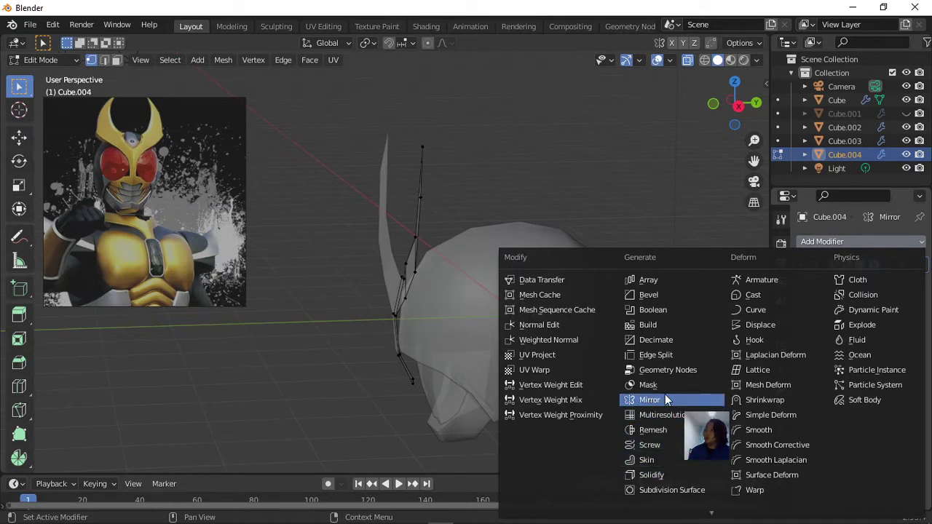
Step: Add a Solidify modifier to the crest and set its Thickness to 0.33 m
{"action": "left_click", "coordinate": [645, 475]}
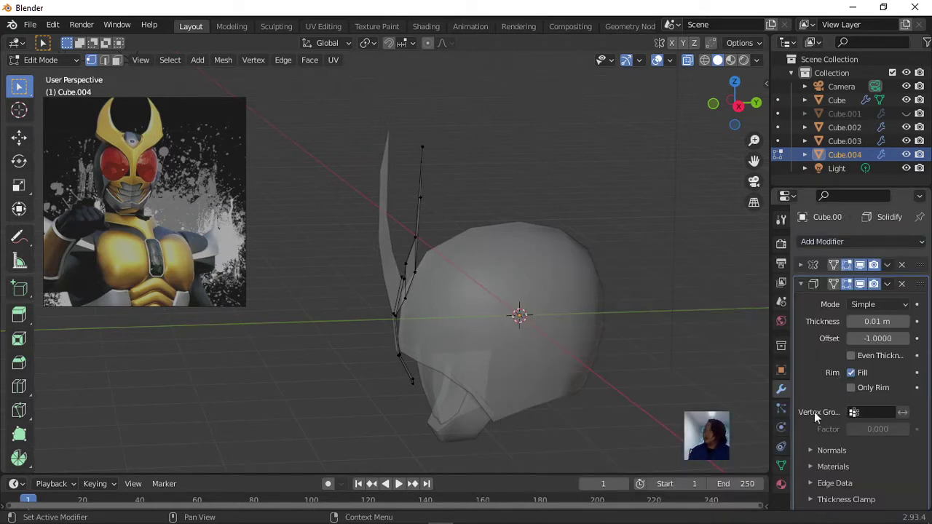
{"action": "left_click", "coordinate": [802, 285]}
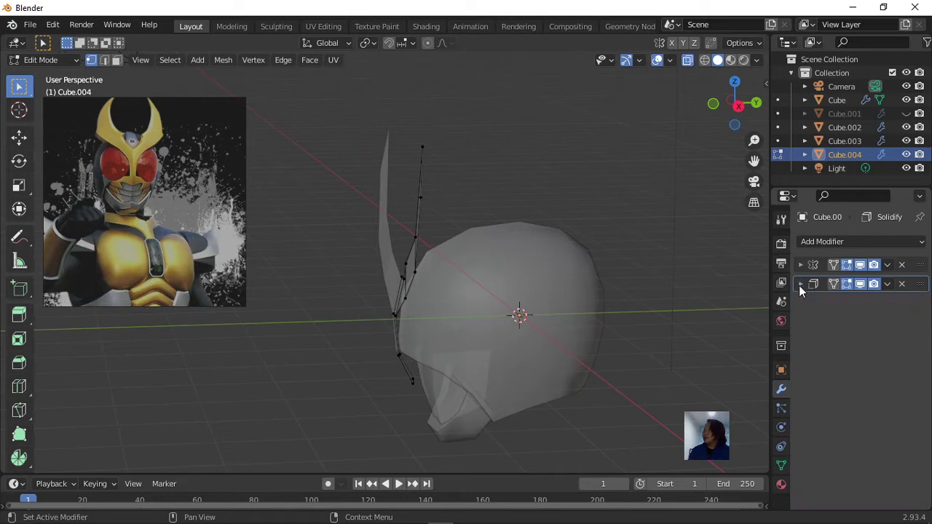
{"action": "left_click", "coordinate": [801, 284]}
{"action": "mouse_move", "coordinate": [863, 321]}
{"action": "left_mouse_down"}
{"action": "mouse_move", "coordinate": [896, 321]}
{"action": "mouse_move", "coordinate": [885, 321]}
{"action": "left_mouse_up"}
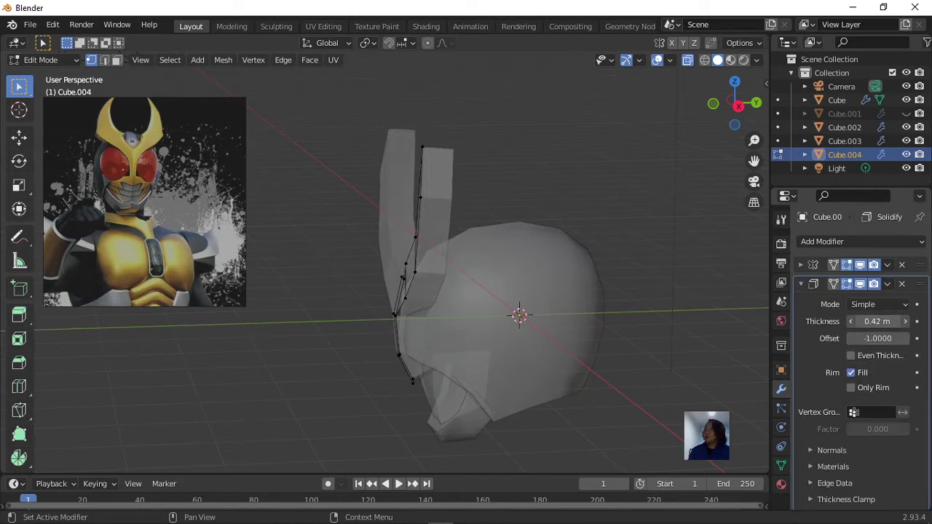
{"action": "mouse_move", "coordinate": [489, 308]}
{"action": "middle_mouse_down"}
{"action": "mouse_move", "coordinate": [503, 293]}
{"action": "mouse_move", "coordinate": [412, 294]}
{"action": "middle_mouse_up"}
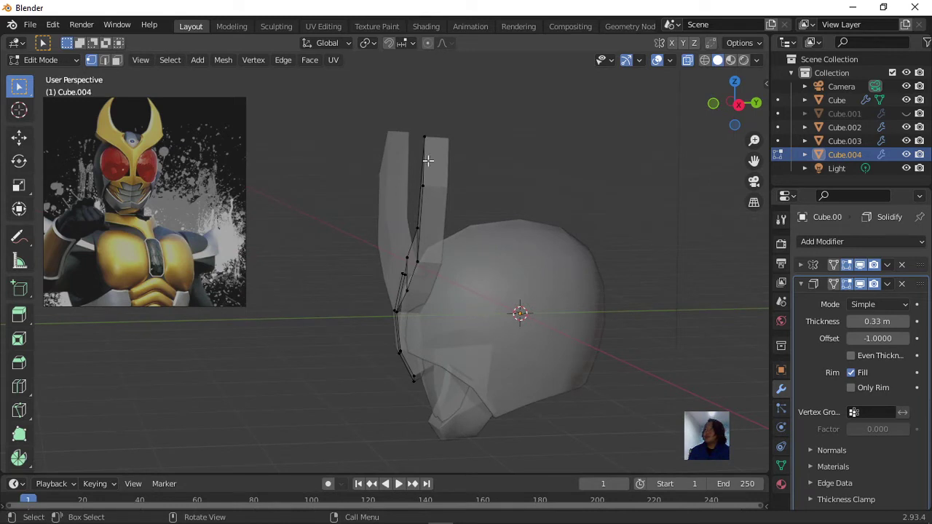
Step: In side view, push the horn's top edge and lower vertices further right
{"action": "key", "text": "g"}
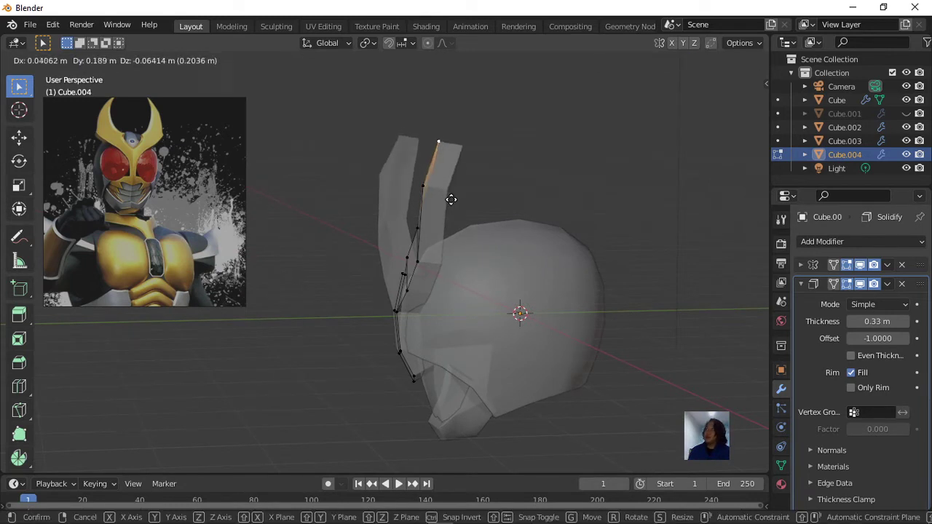
{"action": "left_click", "coordinate": [450, 195]}
{"action": "key", "text": "g"}
{"action": "left_click", "coordinate": [461, 191]}
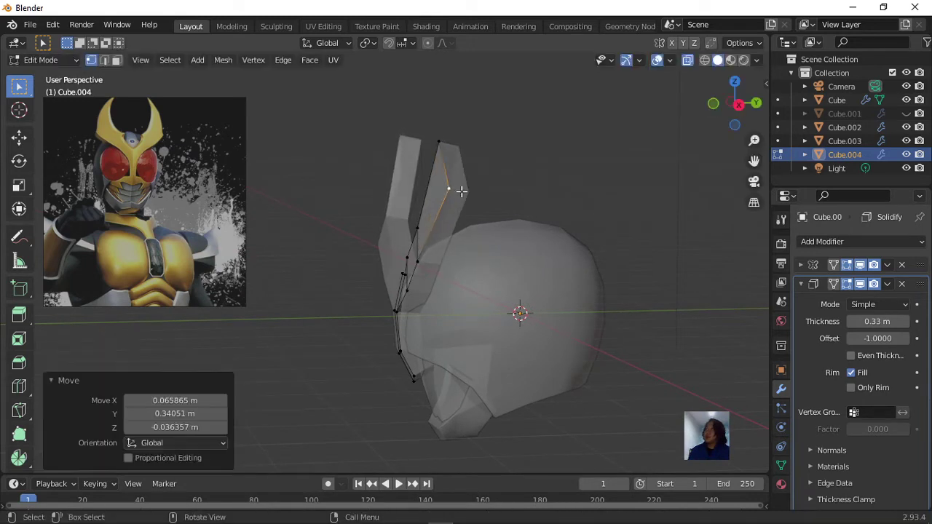
{"action": "left_click", "coordinate": [430, 260]}
{"action": "key", "text": "g"}
{"action": "left_click", "coordinate": [442, 261]}
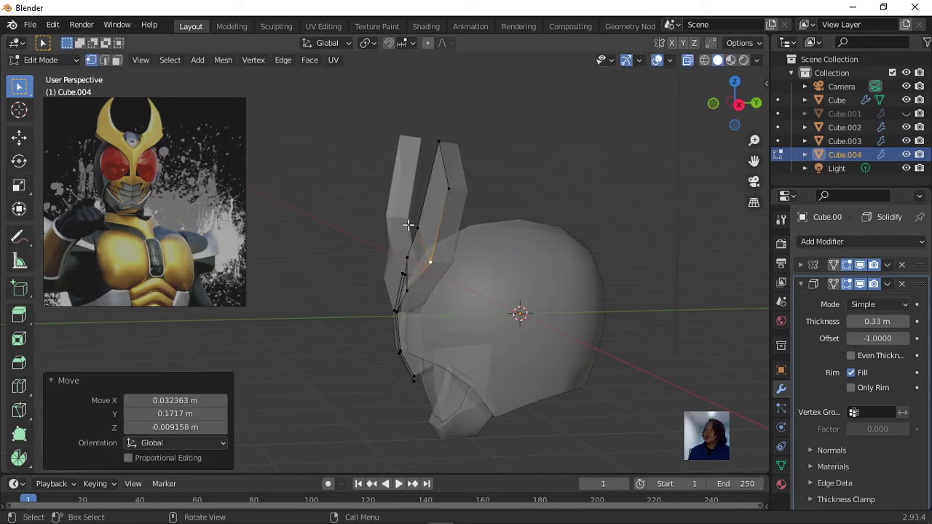
{"action": "key", "text": "g"}
{"action": "left_click", "coordinate": [428, 259]}
Step: Reposition the horn's side vertices, checking from the front and three-quarter views
{"action": "mouse_move", "coordinate": [428, 259]}
{"action": "middle_mouse_down"}
{"action": "mouse_move", "coordinate": [601, 265]}
{"action": "mouse_move", "coordinate": [536, 254]}
{"action": "mouse_move", "coordinate": [490, 316]}
{"action": "mouse_move", "coordinate": [465, 290]}
{"action": "mouse_move", "coordinate": [428, 316]}
{"action": "middle_mouse_up"}
{"action": "left_click", "coordinate": [407, 284]}
{"action": "key", "text": "g"}
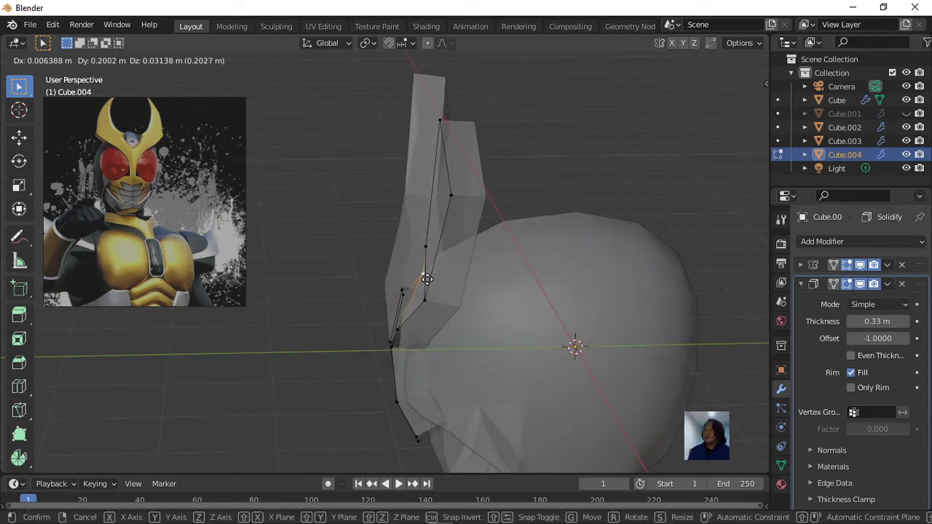
{"action": "left_click", "coordinate": [419, 277]}
{"action": "mouse_move", "coordinate": [425, 312]}
{"action": "middle_mouse_down"}
{"action": "mouse_move", "coordinate": [562, 295]}
{"action": "mouse_move", "coordinate": [492, 262]}
{"action": "mouse_move", "coordinate": [439, 266]}
{"action": "middle_mouse_up"}
{"action": "left_click", "coordinate": [401, 250]}
{"action": "key", "text": "g"}
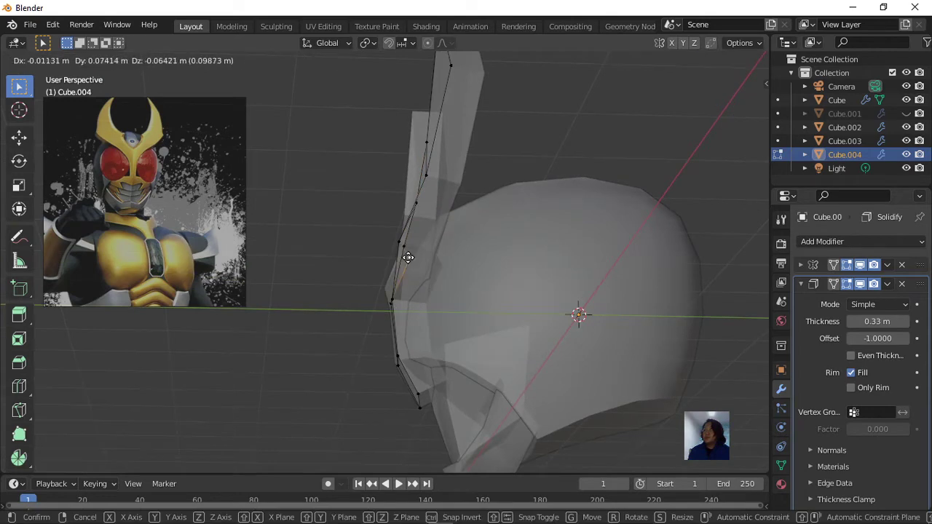
{"action": "right_click", "coordinate": [407, 257]}
{"action": "key", "text": "g"}
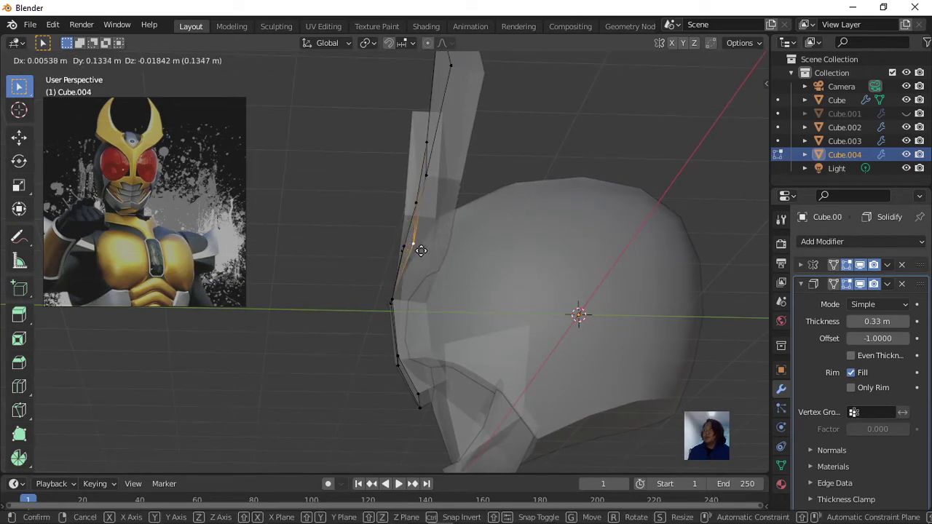
{"action": "left_click", "coordinate": [416, 245]}
Step: Raise and shift the middle horn vertex from a three-quarter angle
{"action": "mouse_move", "coordinate": [416, 246]}
{"action": "middle_mouse_down"}
{"action": "mouse_move", "coordinate": [505, 272]}
{"action": "mouse_move", "coordinate": [451, 272]}
{"action": "mouse_move", "coordinate": [423, 251]}
{"action": "middle_mouse_up"}
{"action": "left_click", "coordinate": [397, 231]}
{"action": "key", "text": "g"}
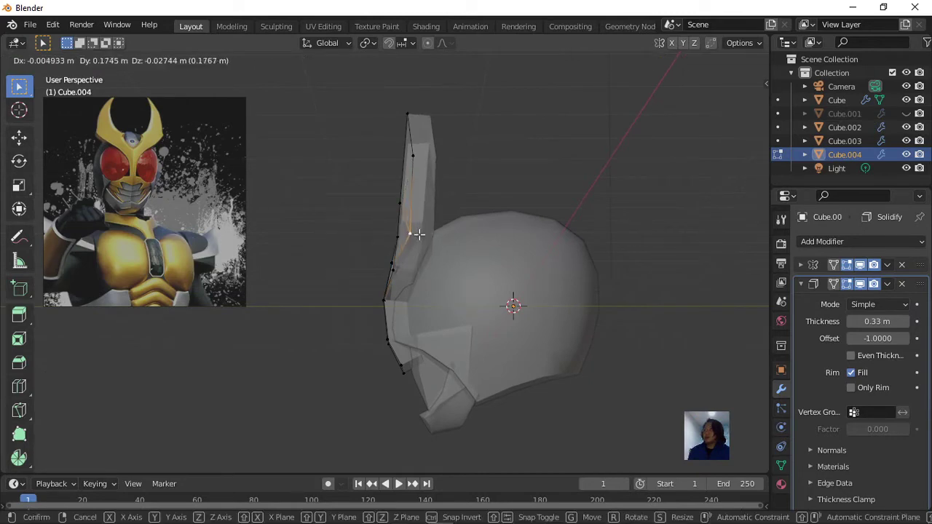
{"action": "left_click", "coordinate": [402, 204]}
{"action": "key", "text": "g"}
{"action": "left_click", "coordinate": [415, 204]}
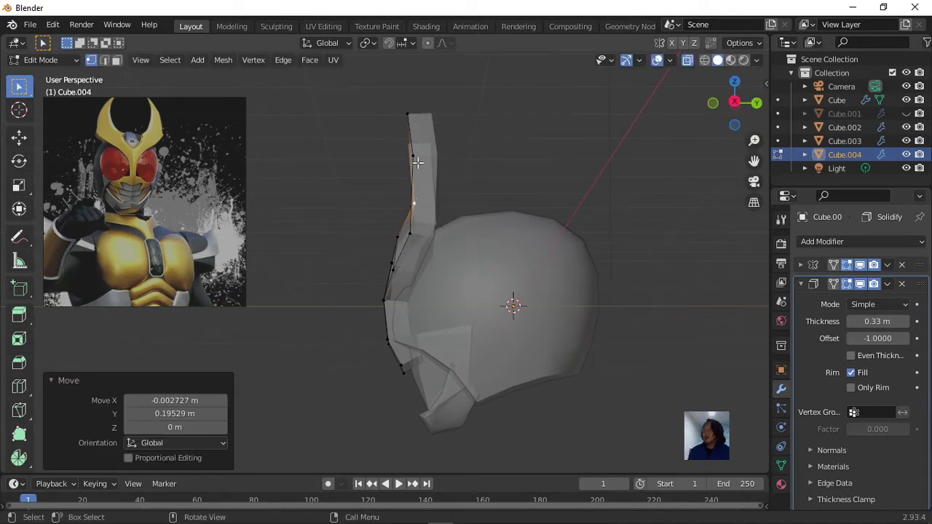
Step: Pull the upper horn vertex up and out into a pointed, backward-sweeping tip
{"action": "left_click", "coordinate": [413, 158]}
{"action": "key", "text": "g"}
{"action": "key", "text": "g"}
{"action": "right_click", "coordinate": [439, 167]}
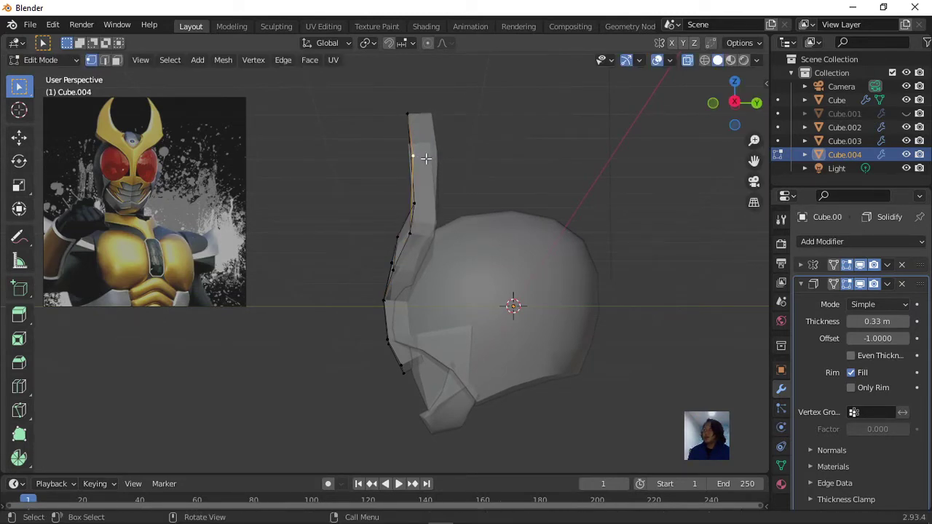
{"action": "key", "text": "g"}
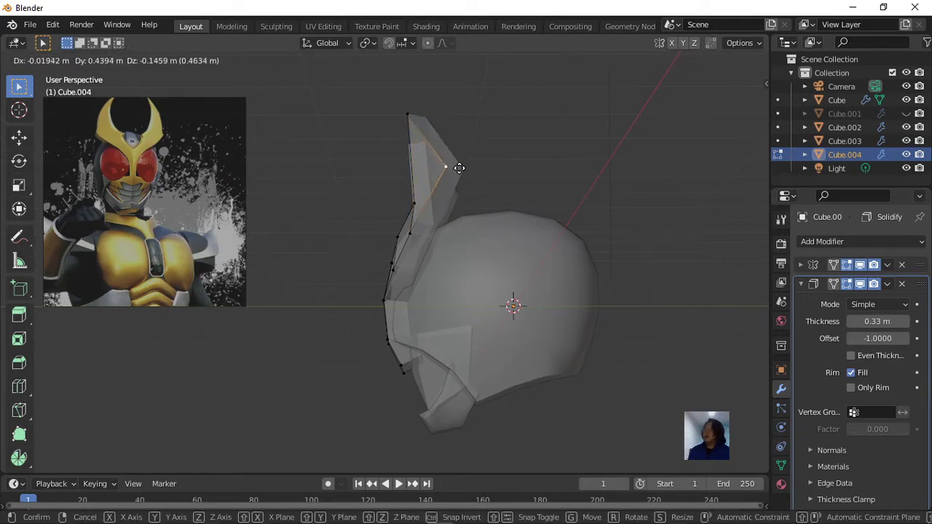
{"action": "left_click", "coordinate": [418, 120]}
{"action": "key", "text": "g"}
{"action": "left_click_drag", "start_coordinate": [425, 121], "coordinate": [463, 131]}
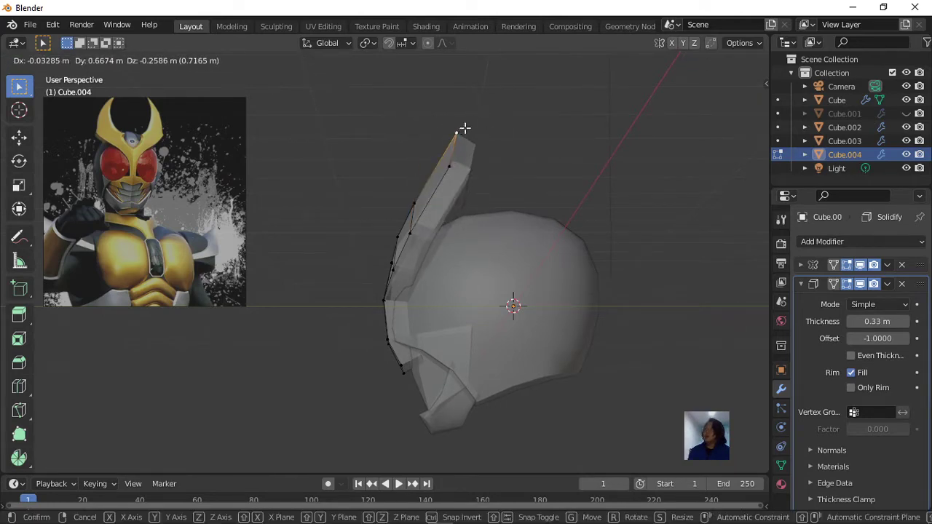
{"action": "left_click", "coordinate": [463, 130]}
{"action": "mouse_move", "coordinate": [495, 221]}
{"action": "middle_mouse_down"}
{"action": "mouse_move", "coordinate": [649, 255]}
{"action": "mouse_move", "coordinate": [572, 225]}
{"action": "mouse_move", "coordinate": [516, 246]}
{"action": "mouse_move", "coordinate": [595, 261]}
{"action": "mouse_move", "coordinate": [634, 252]}
{"action": "mouse_move", "coordinate": [524, 267]}
{"action": "middle_mouse_up"}
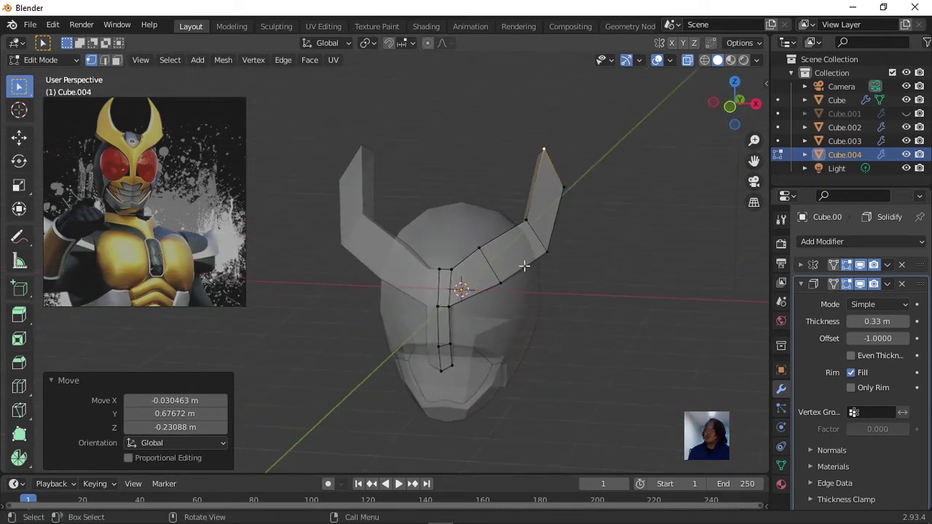
Step: Move horn vertices inward and outward, checking the shape from a side view
{"action": "left_click", "coordinate": [524, 222]}
{"action": "key", "text": "g"}
{"action": "left_click", "coordinate": [520, 217]}
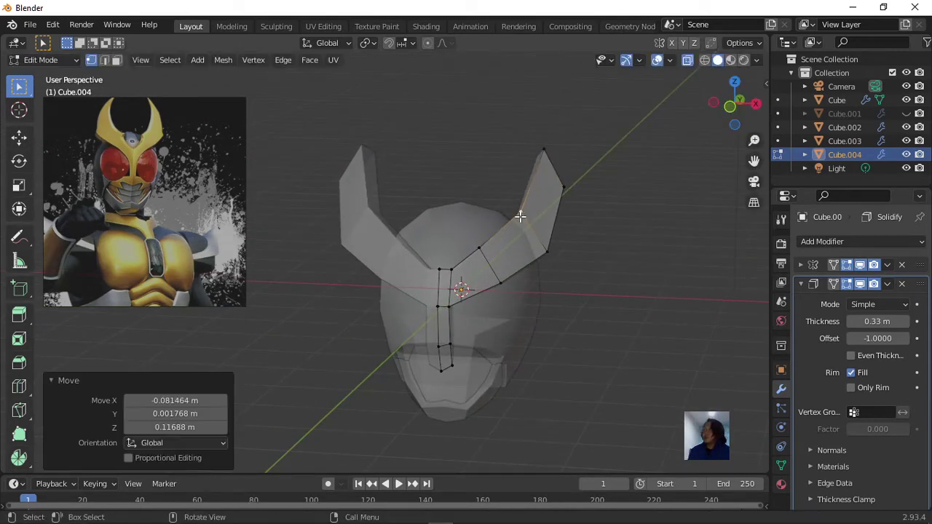
{"action": "key", "text": "g"}
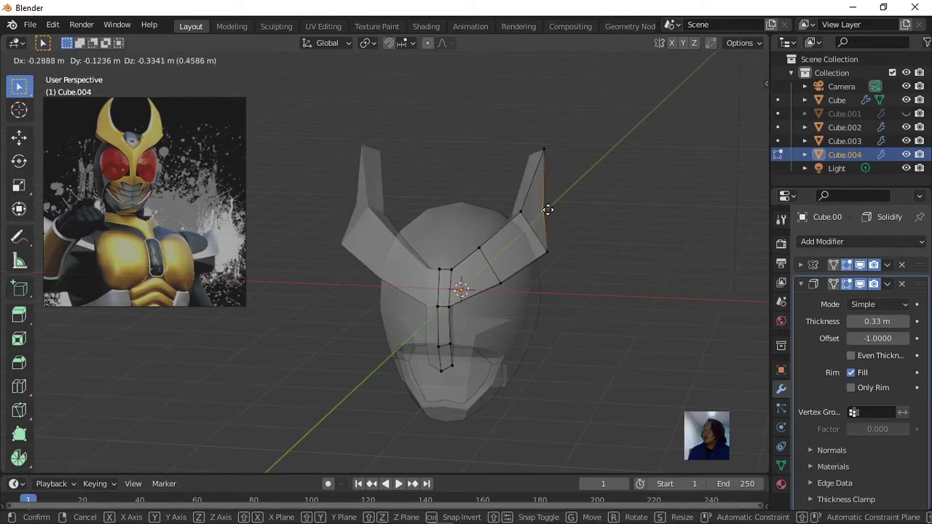
{"action": "left_click", "coordinate": [547, 206]}
{"action": "middle_click_drag", "start_coordinate": [557, 248], "coordinate": [412, 248]}
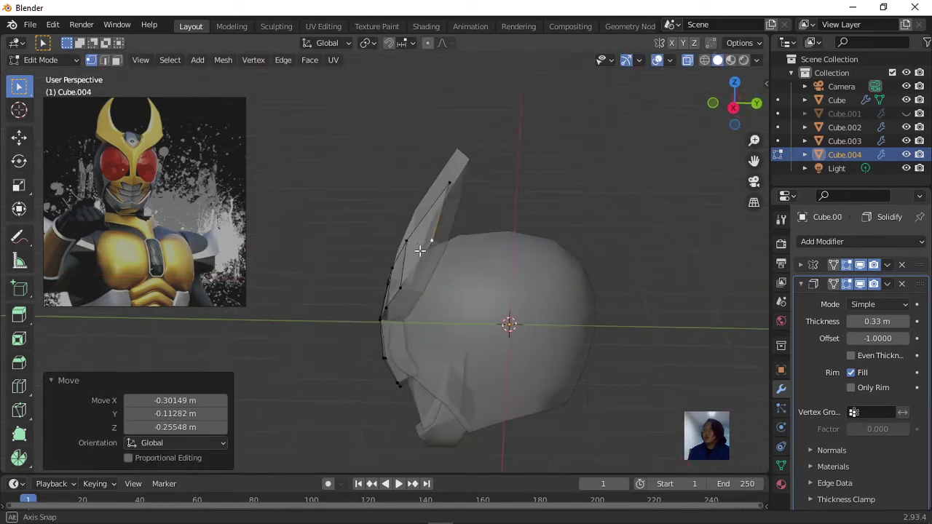
{"action": "key", "text": "g"}
{"action": "left_click", "coordinate": [399, 243]}
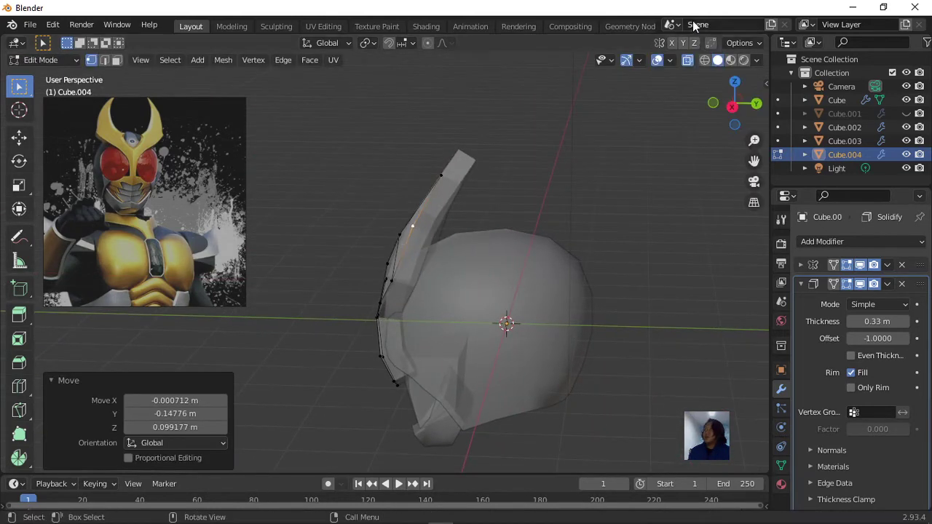
Step: Refine nearby horn vertices from the front so the V arms flare into sharp tips
{"action": "mouse_move", "coordinate": [627, 131]}
{"action": "middle_mouse_down"}
{"action": "mouse_move", "coordinate": [550, 283]}
{"action": "mouse_move", "coordinate": [591, 235]}
{"action": "mouse_move", "coordinate": [577, 287]}
{"action": "mouse_move", "coordinate": [461, 277]}
{"action": "middle_mouse_up"}
{"action": "key", "text": "g"}
{"action": "left_click", "coordinate": [604, 235]}
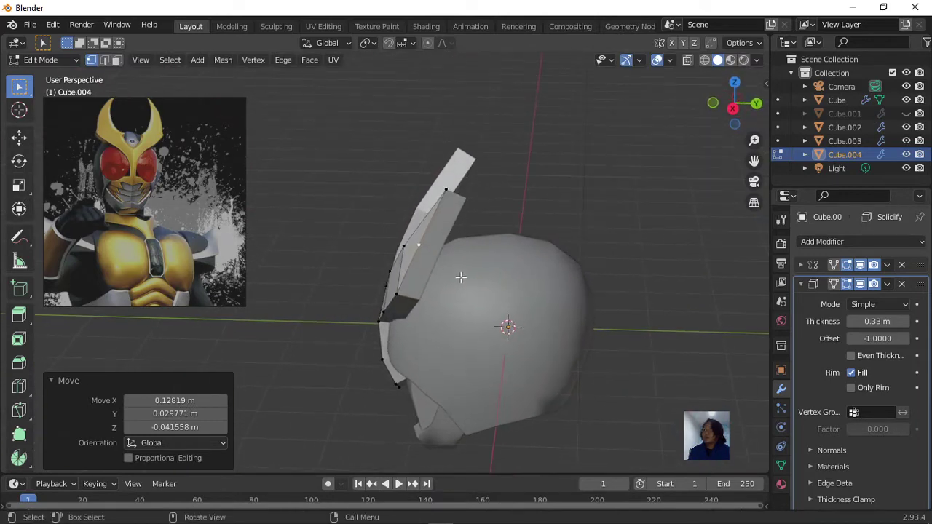
{"action": "key", "text": "g"}
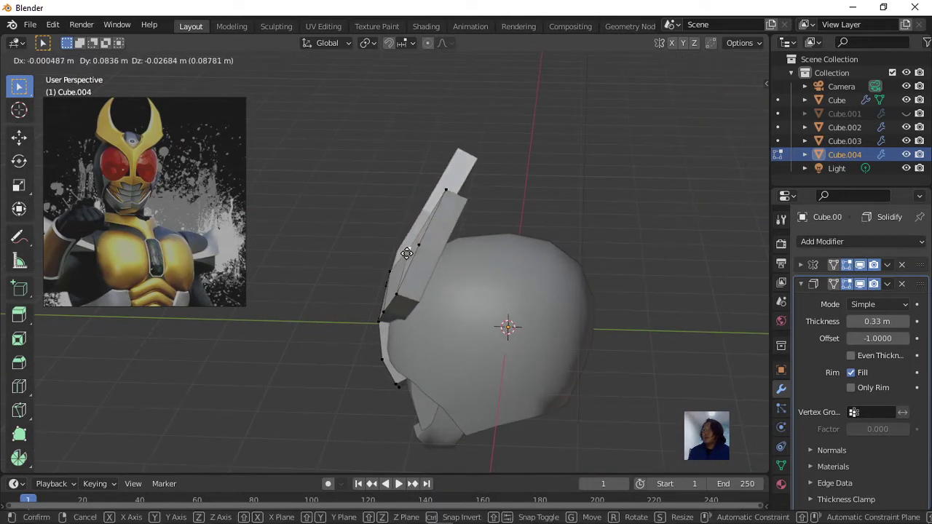
{"action": "left_click", "coordinate": [405, 306]}
{"action": "key", "text": "g"}
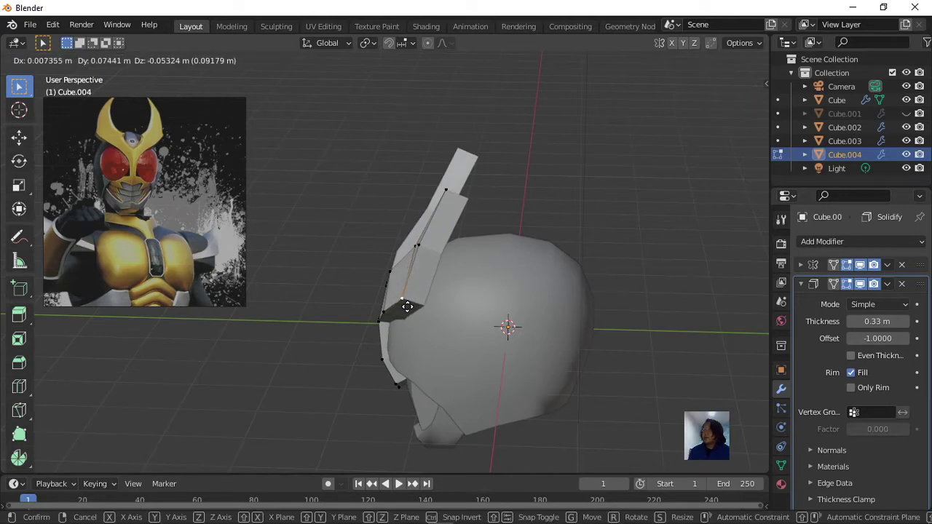
{"action": "left_click", "coordinate": [406, 306]}
{"action": "left_click", "coordinate": [428, 240]}
{"action": "key", "text": "g"}
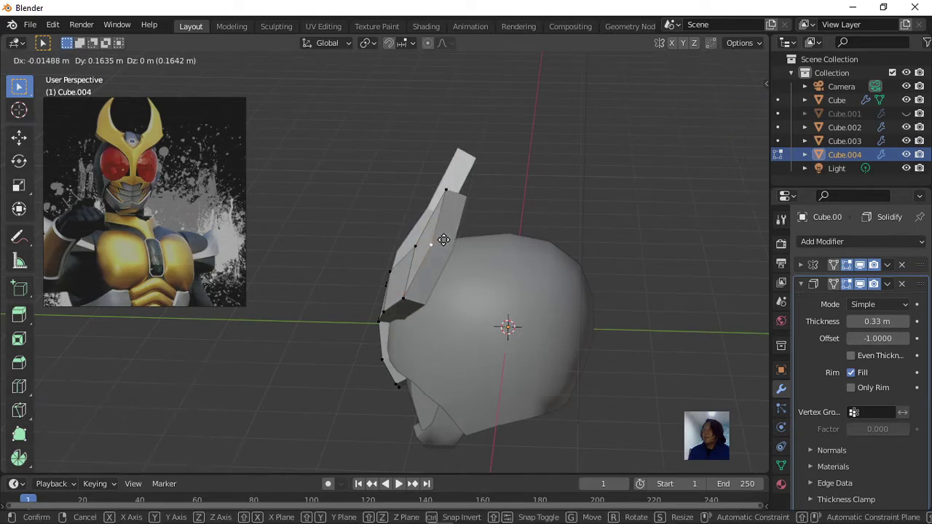
{"action": "left_click", "coordinate": [442, 241]}
{"action": "mouse_move", "coordinate": [439, 262]}
{"action": "middle_mouse_down"}
{"action": "mouse_move", "coordinate": [486, 280]}
{"action": "mouse_move", "coordinate": [619, 243]}
{"action": "mouse_move", "coordinate": [576, 243]}
{"action": "mouse_move", "coordinate": [597, 249]}
{"action": "mouse_move", "coordinate": [498, 279]}
{"action": "middle_mouse_up"}
{"action": "key", "text": "g"}
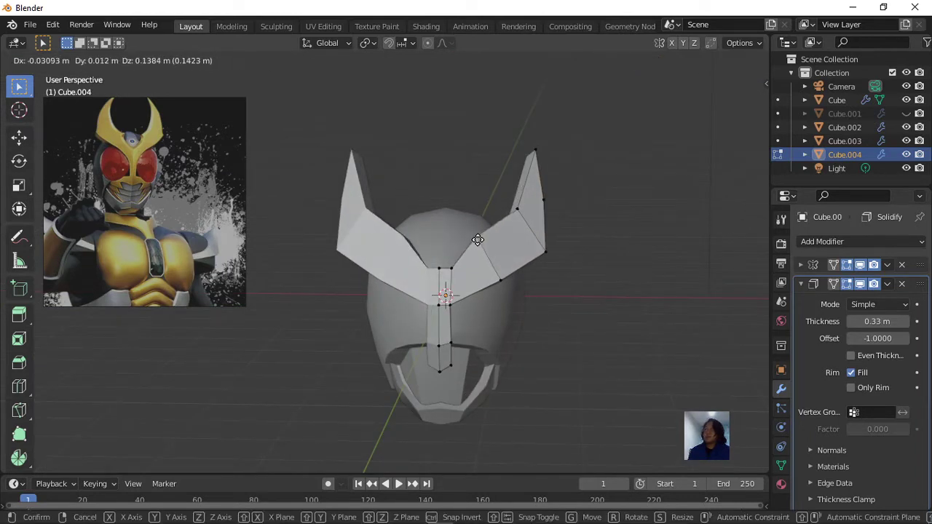
Step: Add a loop cut across the horn stem and slide one of its vertices along the wing
{"action": "left_click", "coordinate": [477, 240]}
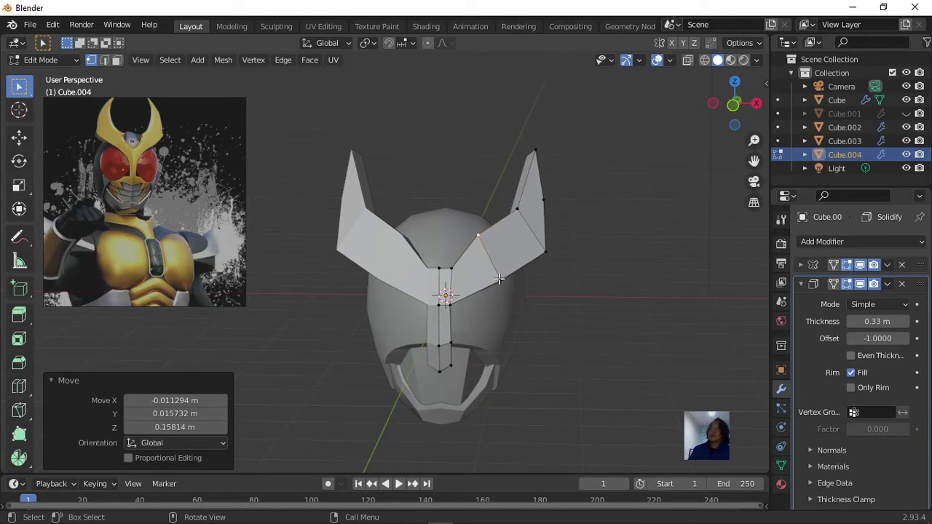
{"action": "key", "text": "ctrl+r"}
{"action": "left_click", "coordinate": [470, 254]}
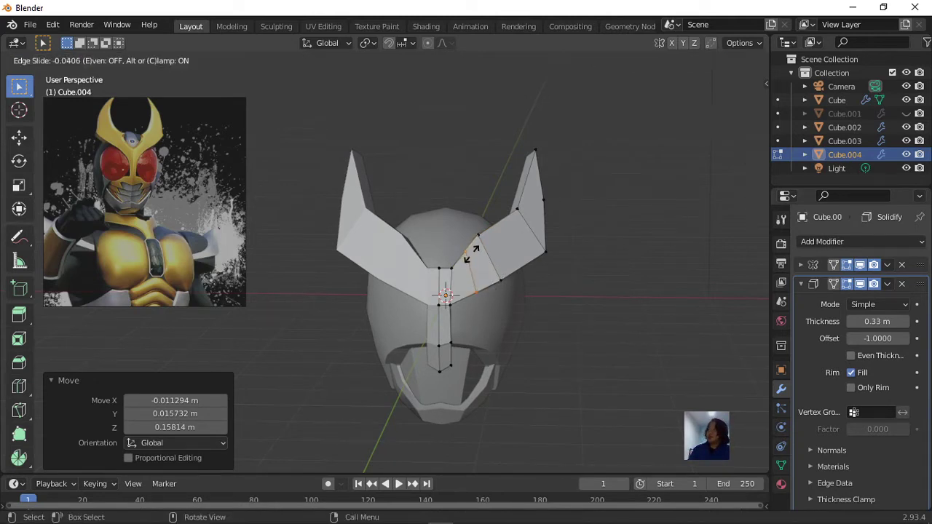
{"action": "left_click", "coordinate": [482, 254]}
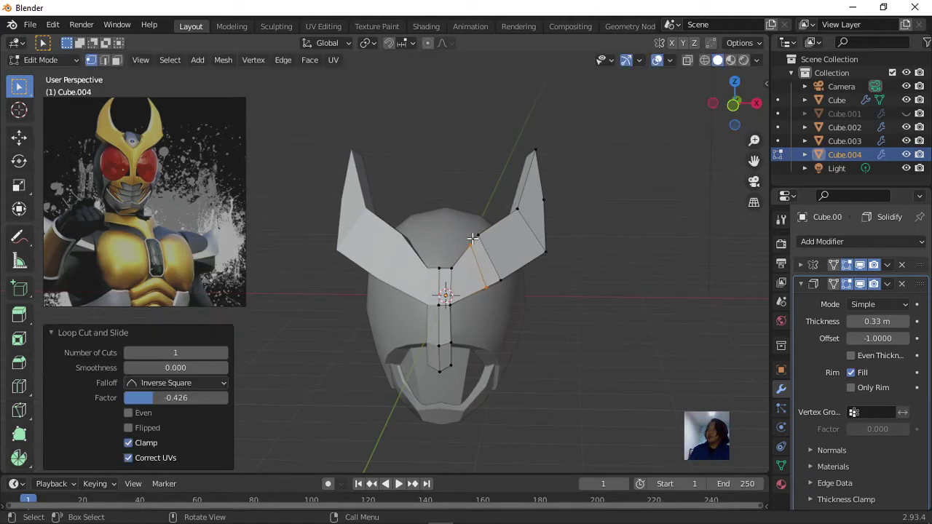
{"action": "left_click", "coordinate": [472, 241]}
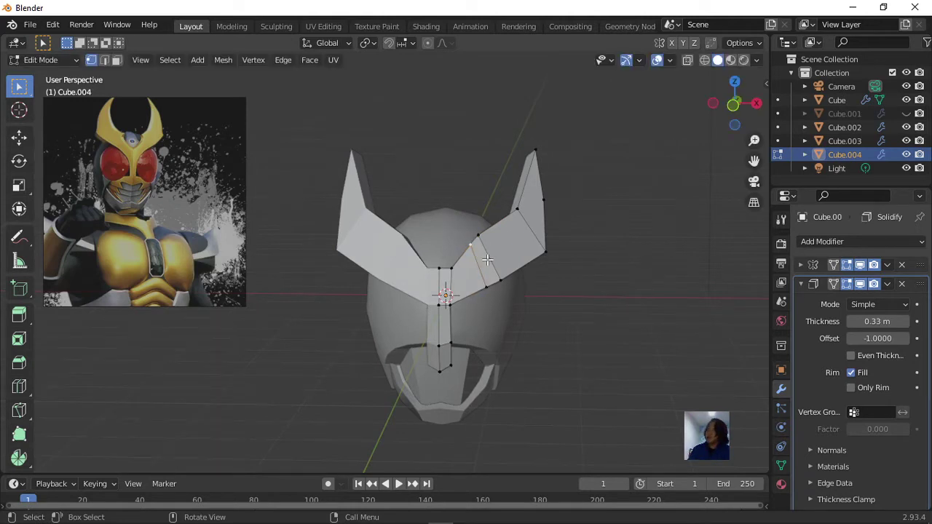
{"action": "key", "text": "shift+v"}
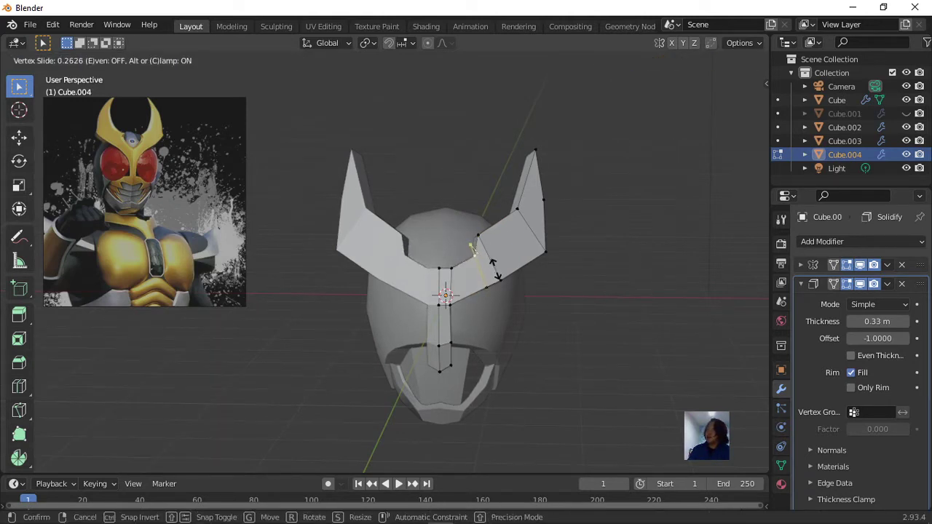
{"action": "left_click", "coordinate": [494, 269]}
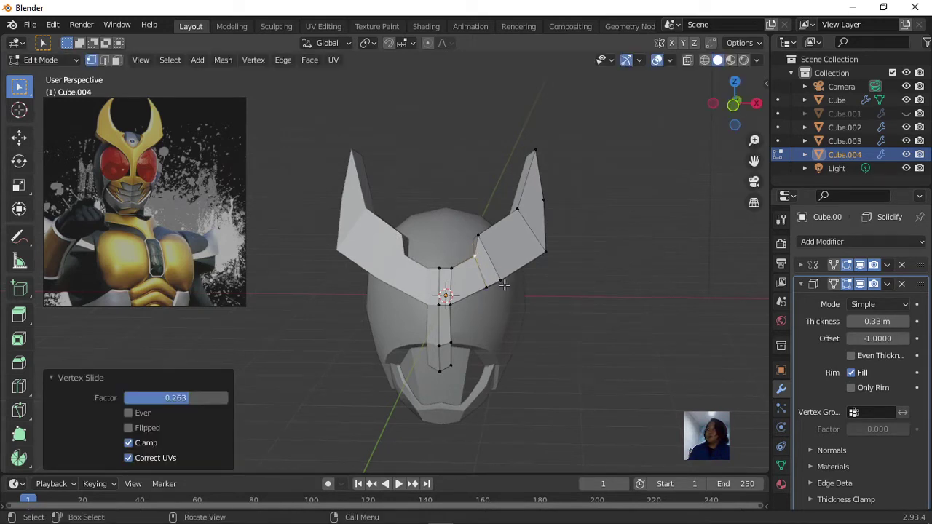
Step: Vertex-slide two more vertices along the right wing's edge
{"action": "left_click", "coordinate": [504, 284]}
{"action": "key", "text": "shift+v"}
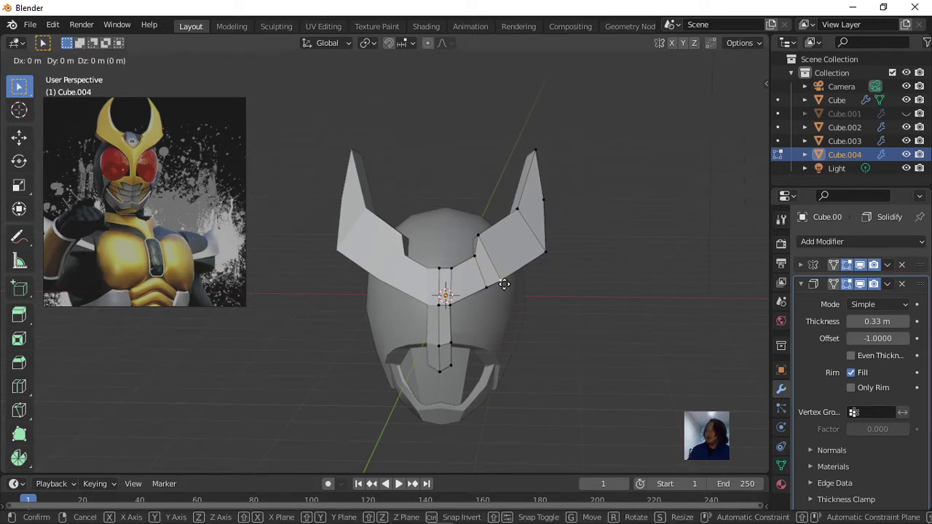
{"action": "left_click", "coordinate": [498, 273]}
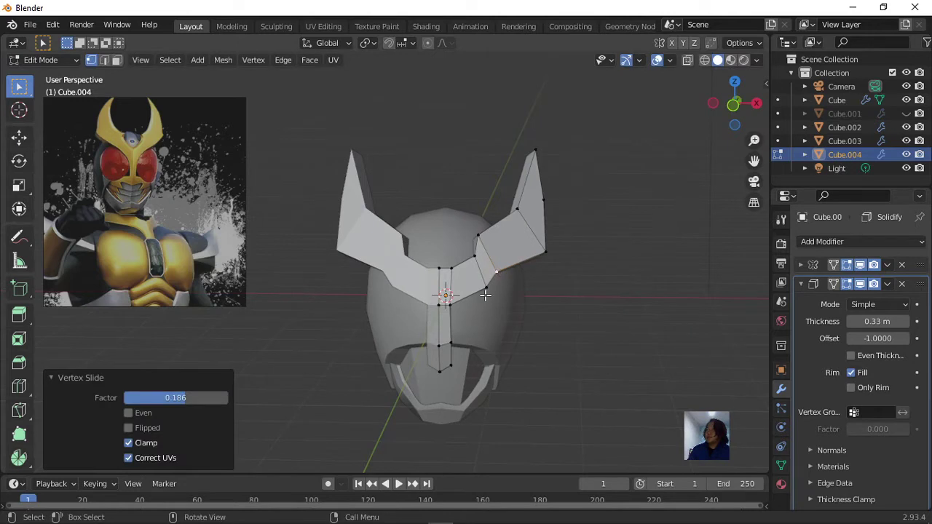
{"action": "left_click", "coordinate": [485, 294]}
{"action": "key", "text": "shift+v"}
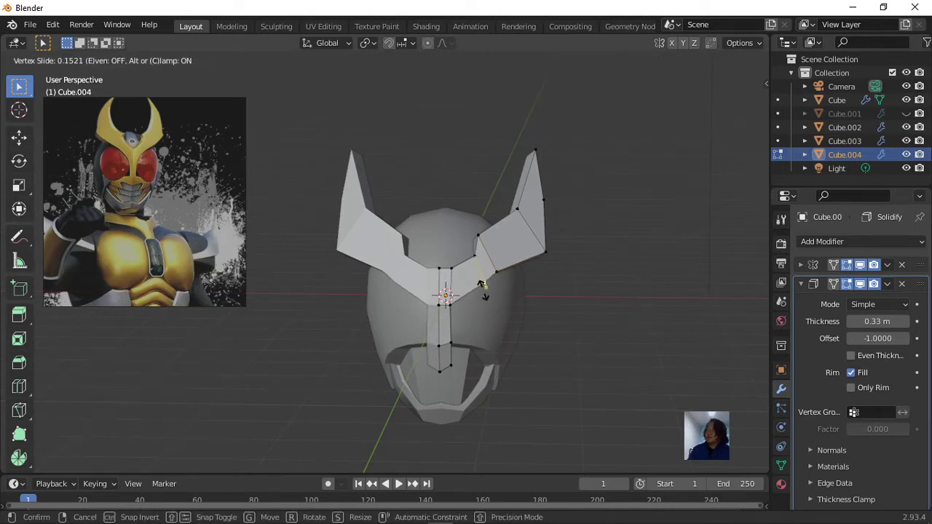
{"action": "left_click", "coordinate": [483, 290]}
Step: Add an edge loop near the wing's outer edge and slide the tip vertex by 0.205
{"action": "left_click", "coordinate": [552, 254]}
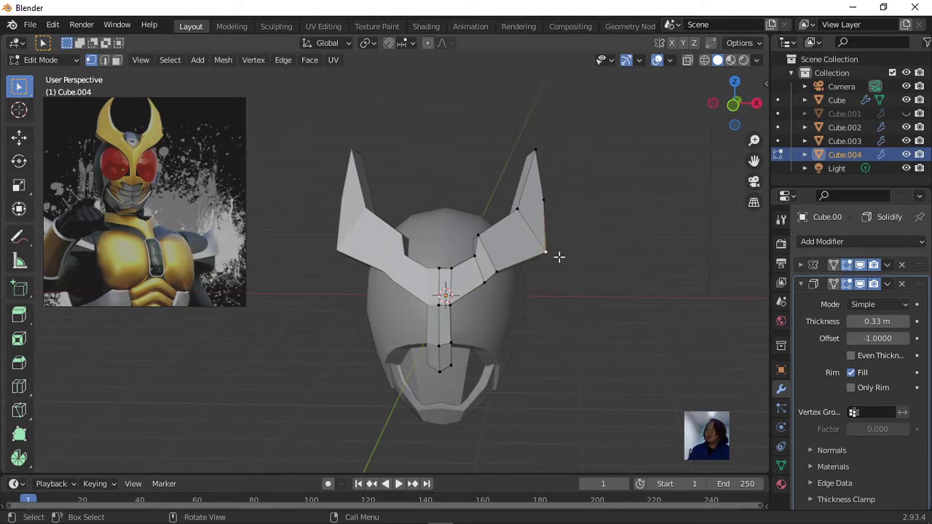
{"action": "key", "text": "ctrl"}
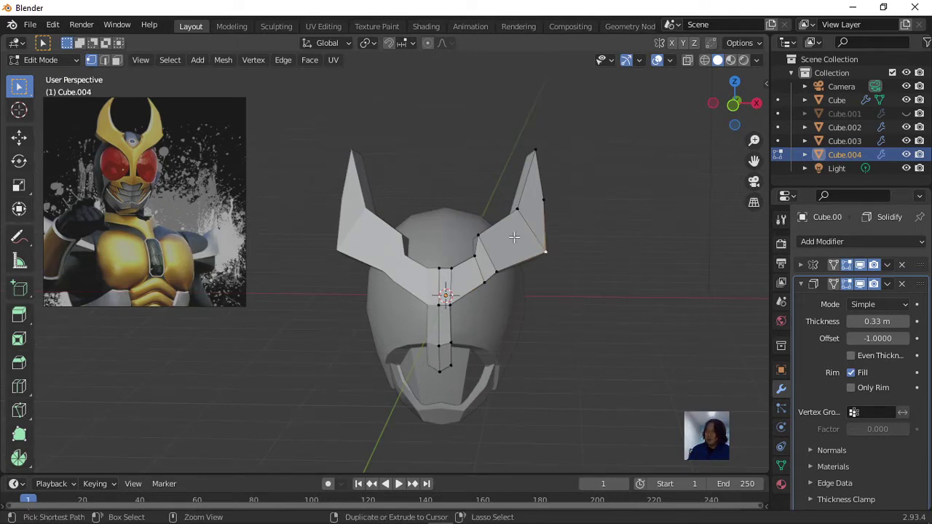
{"action": "key", "text": "ctrl+r"}
{"action": "left_click", "coordinate": [502, 231]}
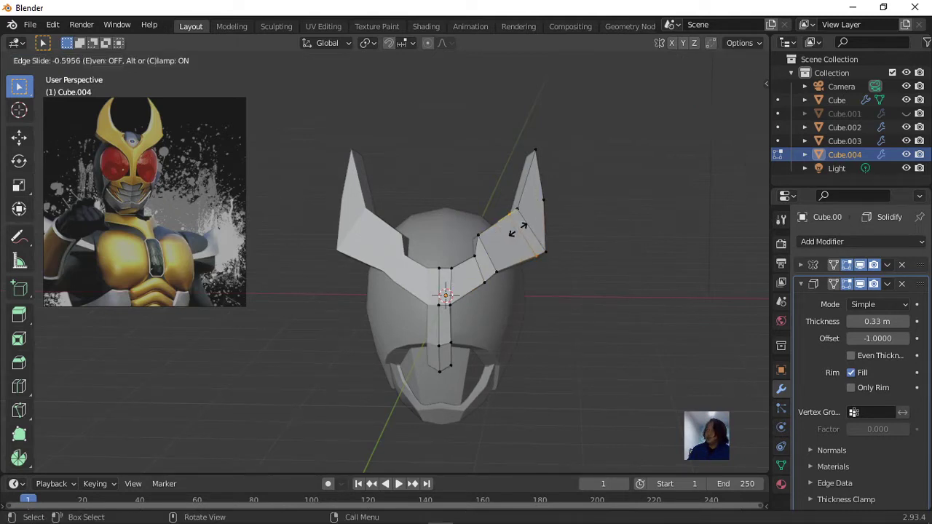
{"action": "left_click", "coordinate": [549, 258]}
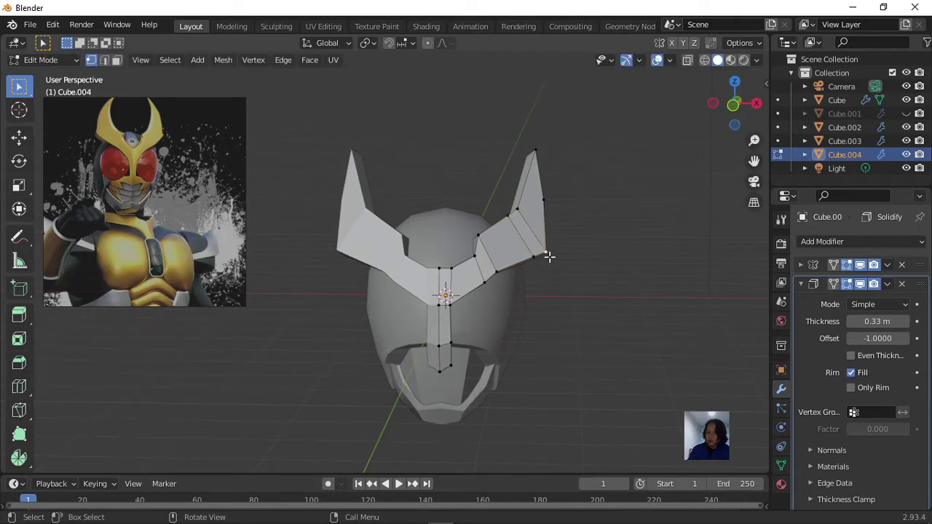
{"action": "key", "text": "shift+v"}
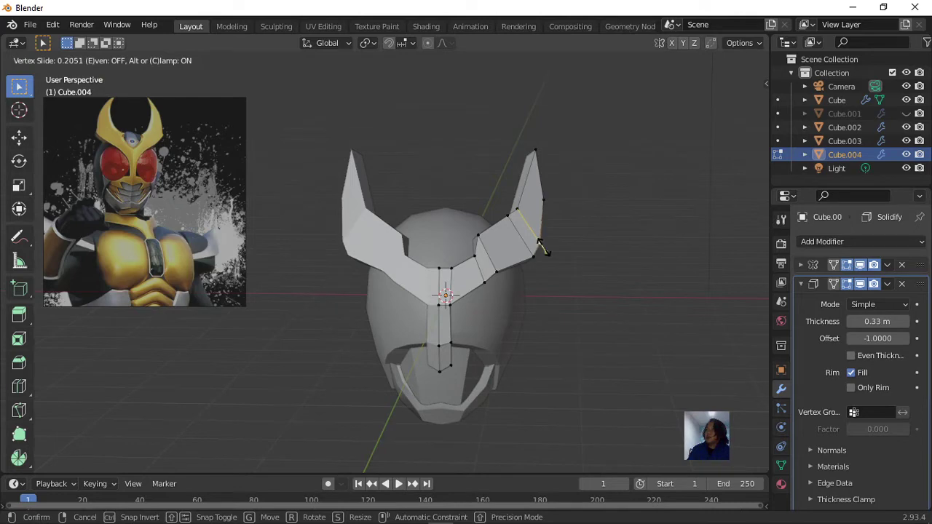
{"action": "left_click", "coordinate": [542, 246]}
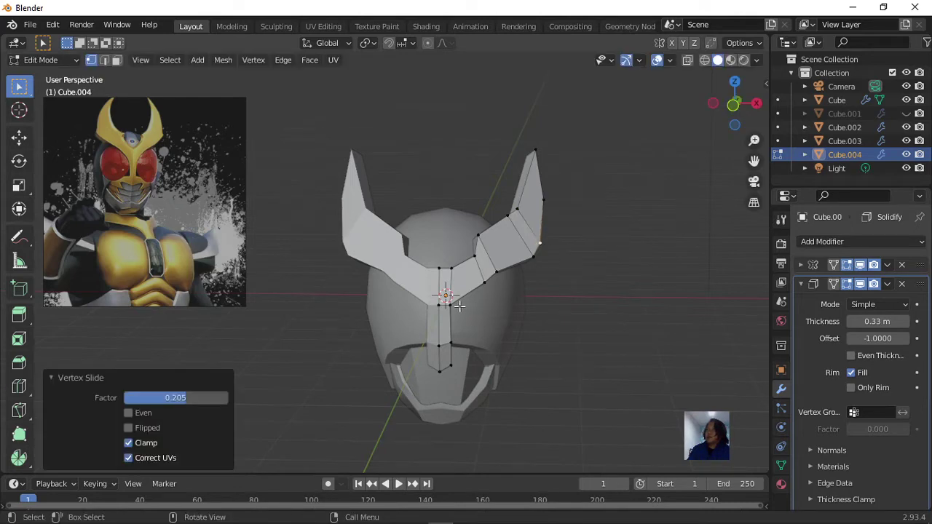
{"action": "middle_click_drag", "start_coordinate": [495, 312], "coordinate": [655, 297]}
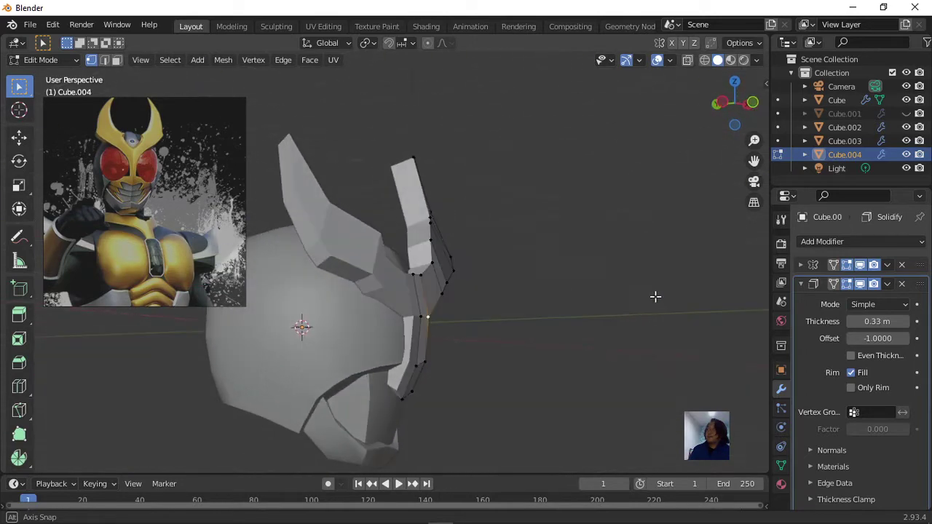
Step: Add a Catmull-Clark Subdivision Surface modifier (viewport 1, render 2) to round the crest horns
{"action": "middle_click_drag", "start_coordinate": [655, 296], "coordinate": [553, 306]}
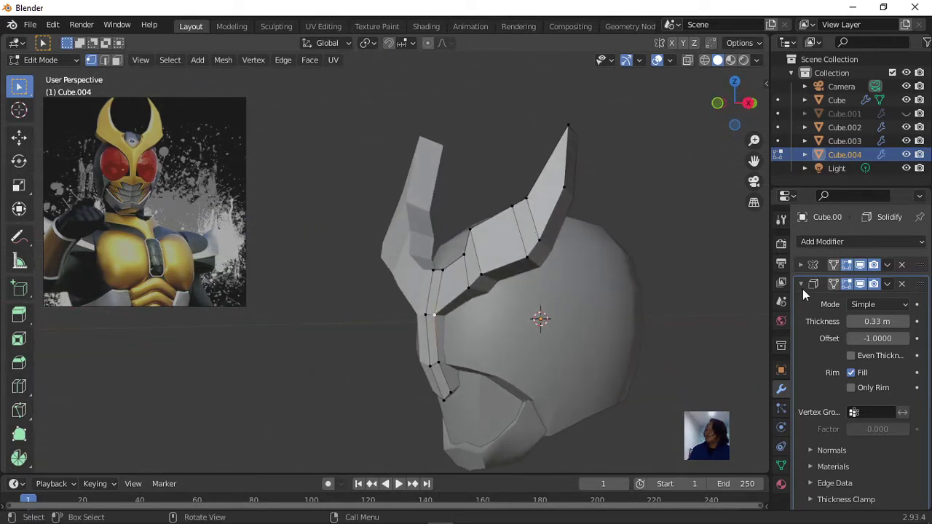
{"action": "left_click", "coordinate": [802, 284]}
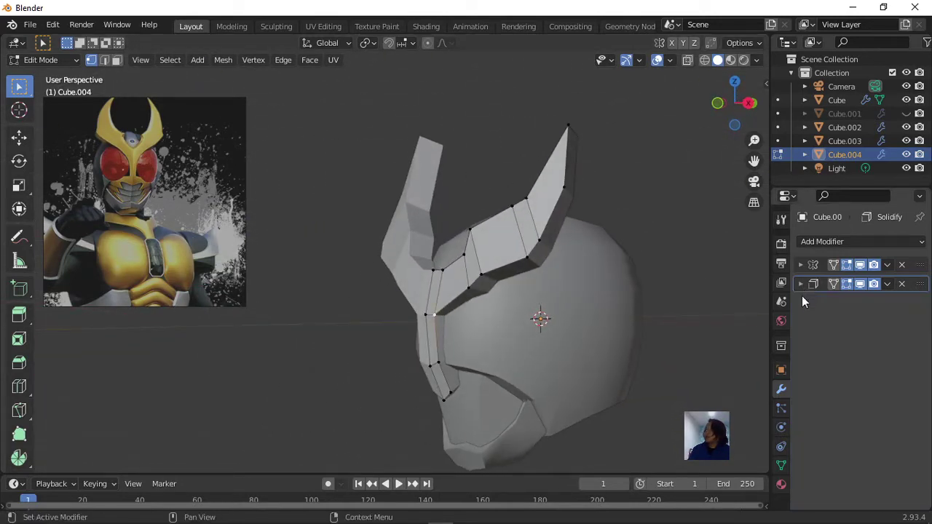
{"action": "left_click", "coordinate": [814, 243]}
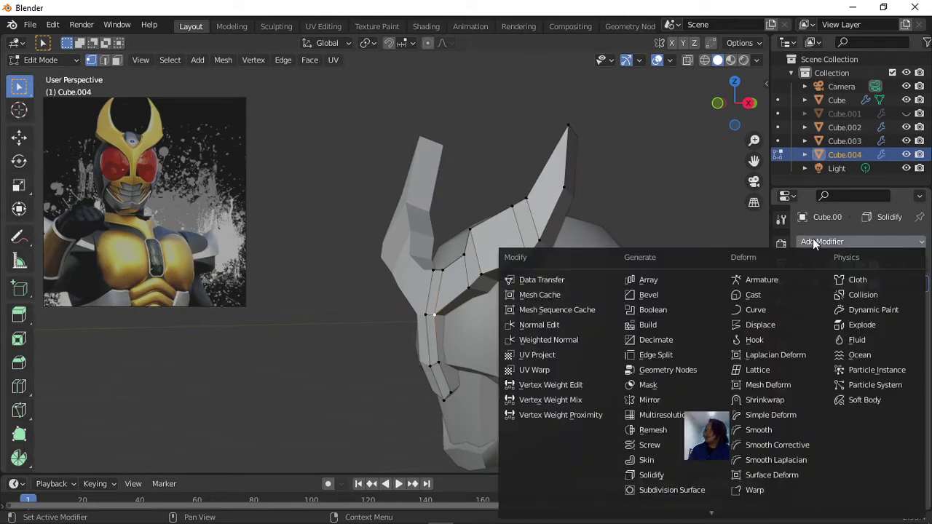
{"action": "left_click", "coordinate": [671, 490]}
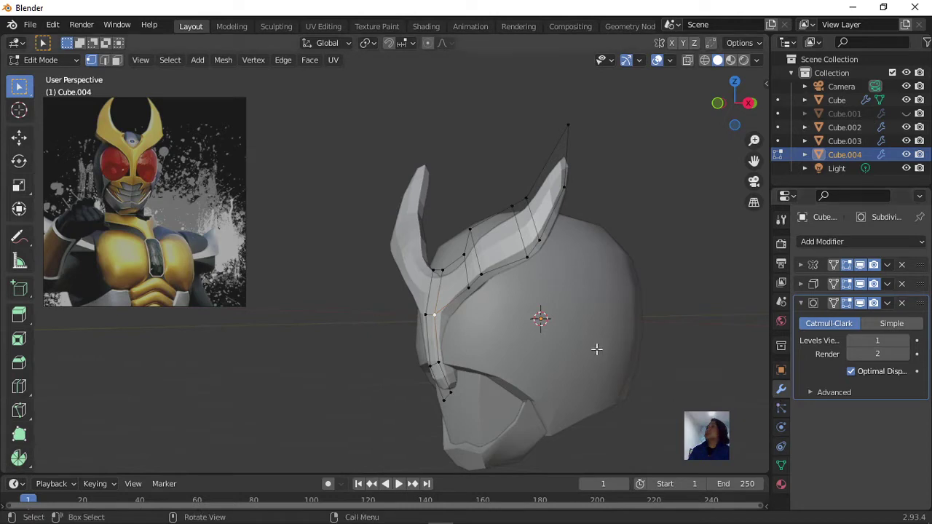
Step: Select the edge path down the horn's outer rim and crease it to 1.0
{"action": "left_click", "coordinate": [567, 124]}
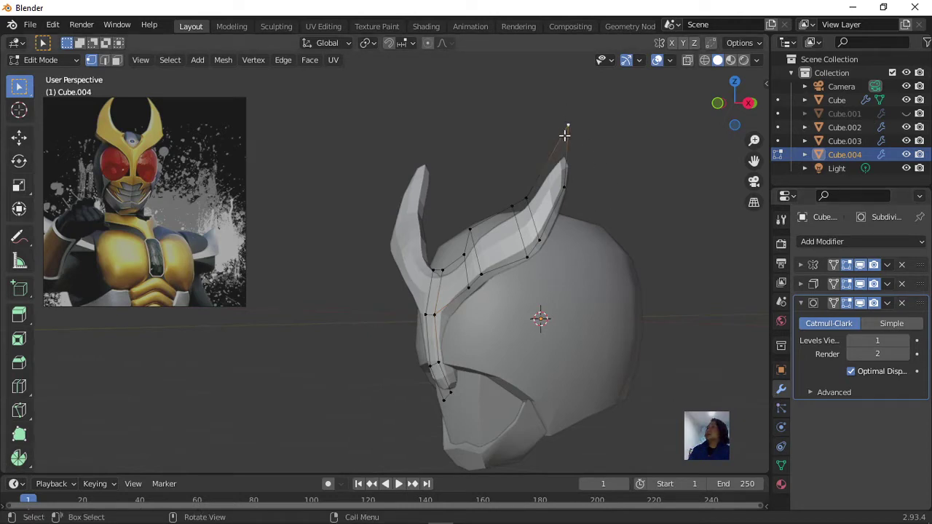
{"action": "left_click", "coordinate": [438, 269], "text": "ctrl"}
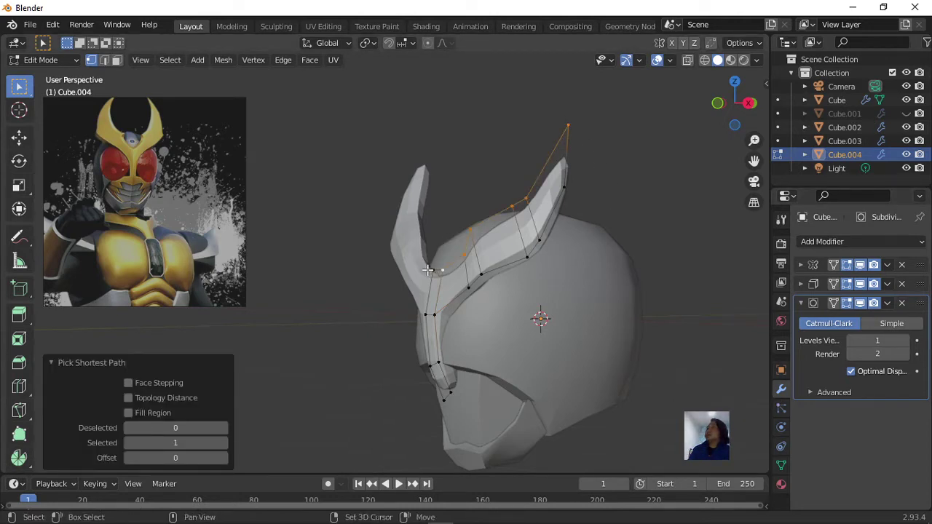
{"action": "left_click", "coordinate": [434, 268]}
{"action": "key", "text": "shift+e"}
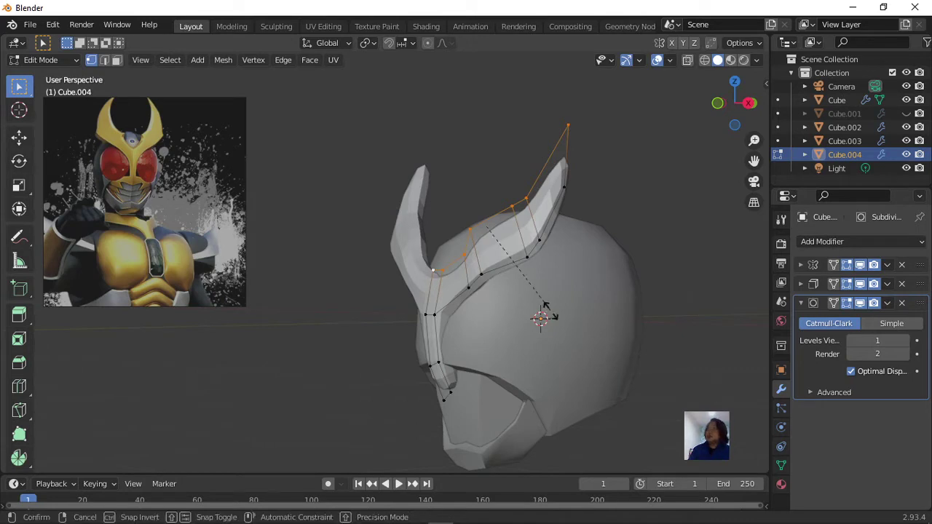
{"action": "left_click", "coordinate": [736, 449]}
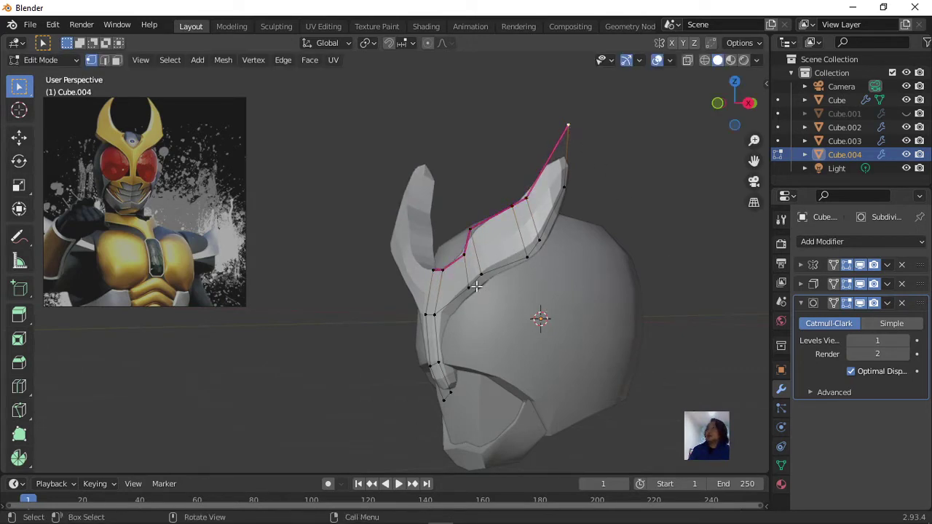
Step: Crease the inner rim edges at 1.0, then undo the unwanted lower-edge crease
{"action": "left_click", "coordinate": [437, 313], "text": "ctrl"}
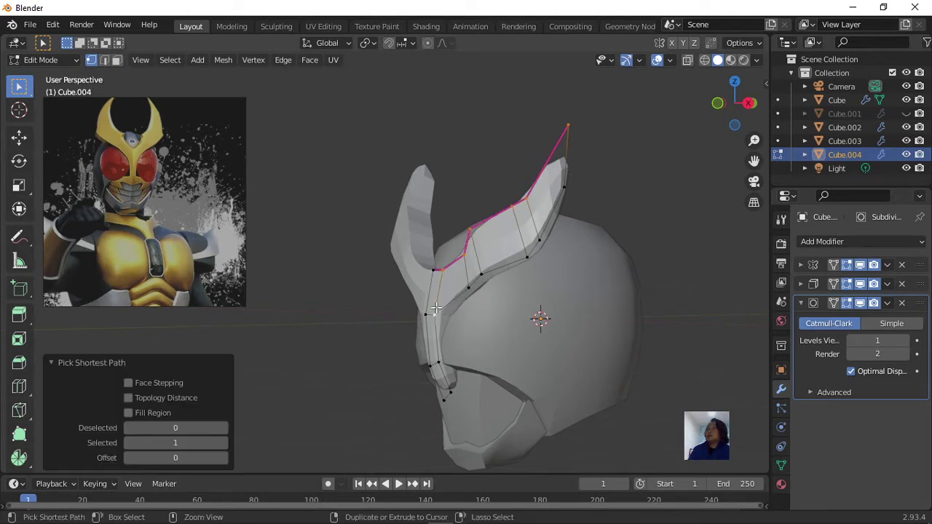
{"action": "key", "text": "ctrl+z"}
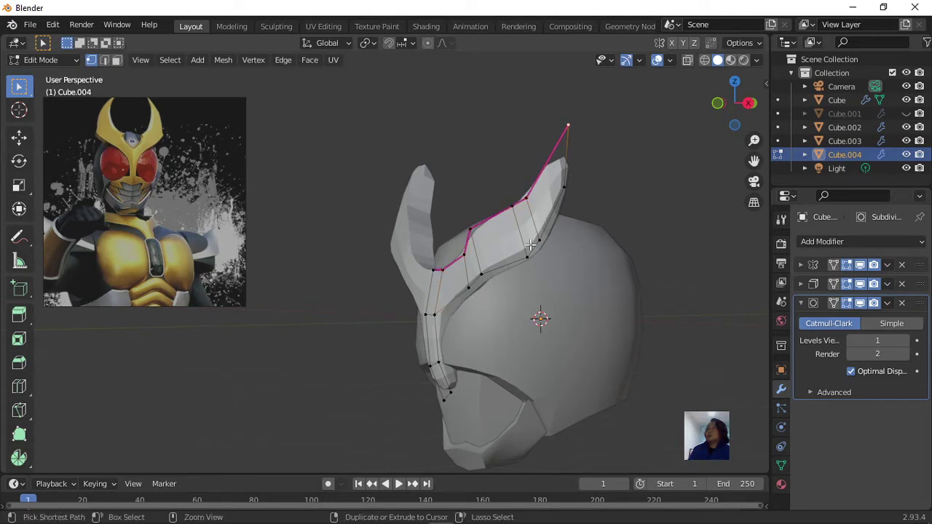
{"action": "left_click", "coordinate": [536, 244], "text": "ctrl"}
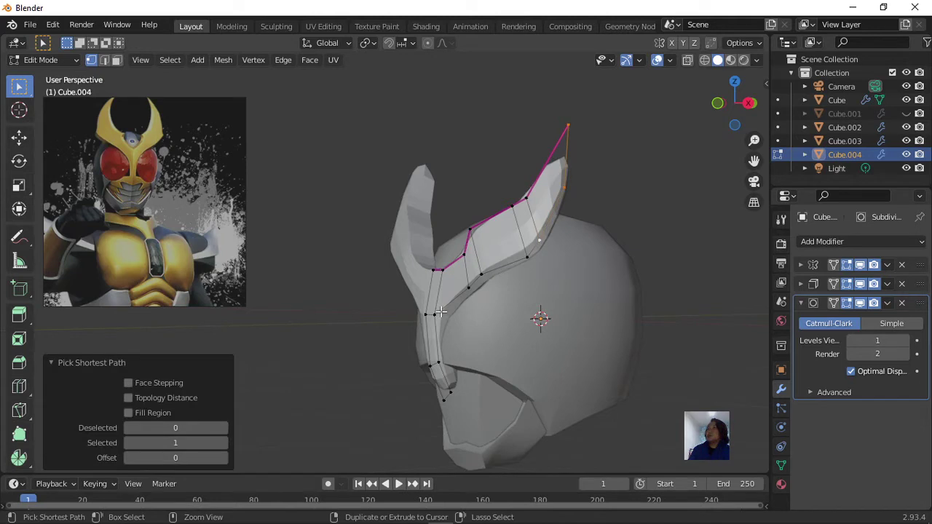
{"action": "left_click", "coordinate": [440, 312], "text": "ctrl"}
{"action": "key", "text": "shift+e"}
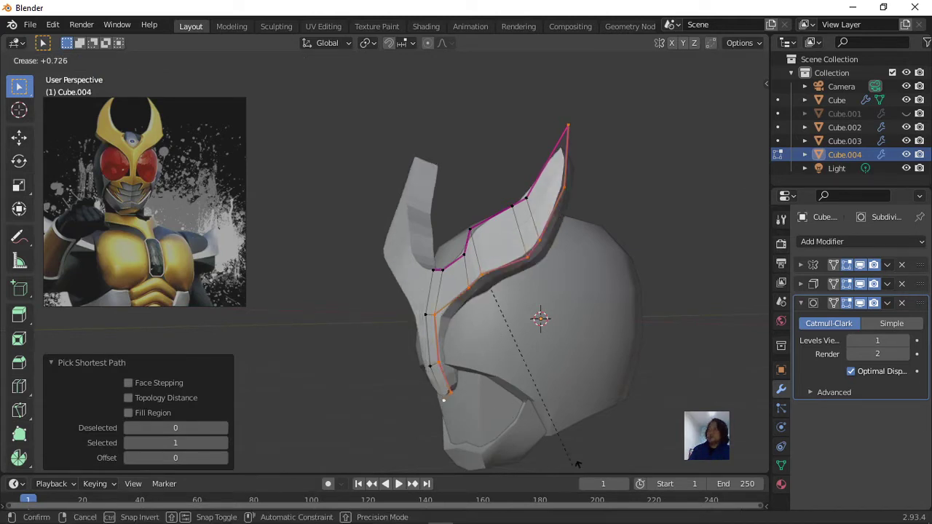
{"action": "left_click", "coordinate": [669, 95]}
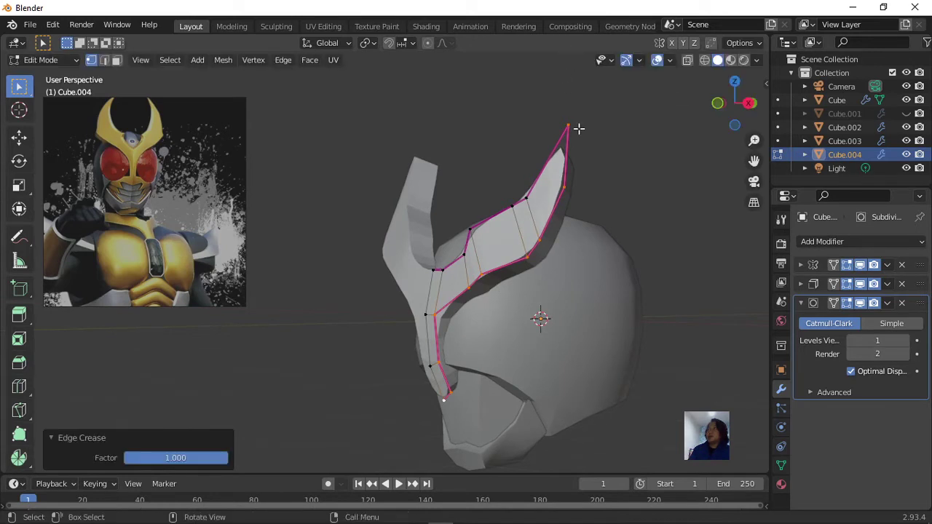
{"action": "mouse_move", "coordinate": [527, 278]}
{"action": "middle_mouse_down"}
{"action": "mouse_move", "coordinate": [515, 293]}
{"action": "mouse_move", "coordinate": [557, 306]}
{"action": "middle_mouse_up"}
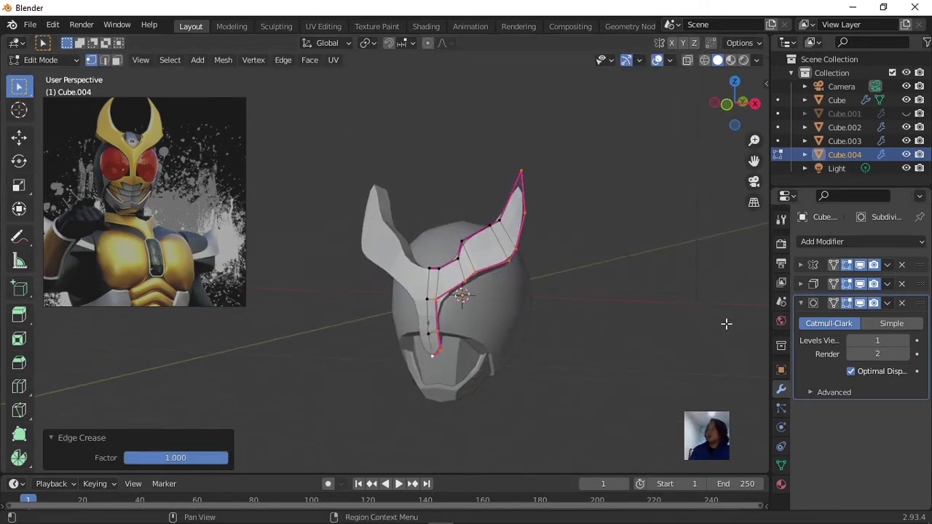
{"action": "key", "text": "ctrl+z"}
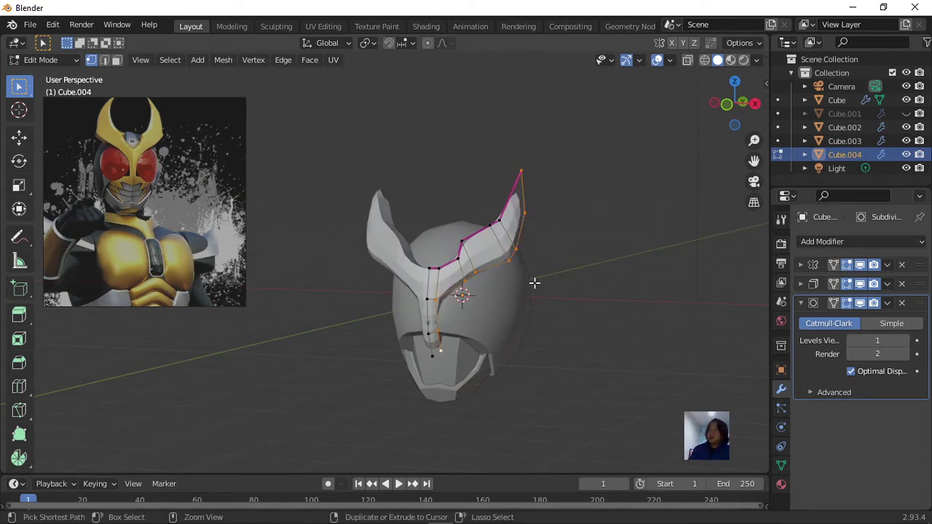
{"action": "key", "text": "ctrl+z"}
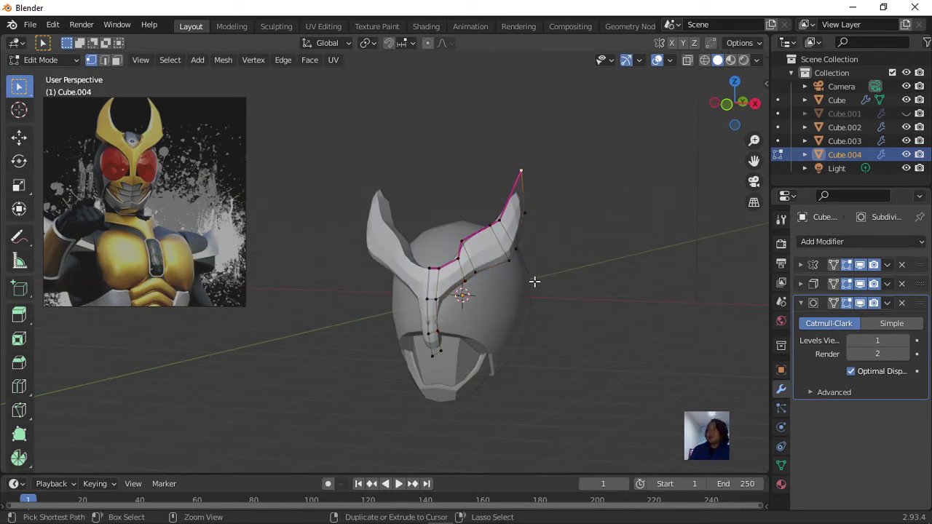
{"action": "key", "text": "ctrl+z"}
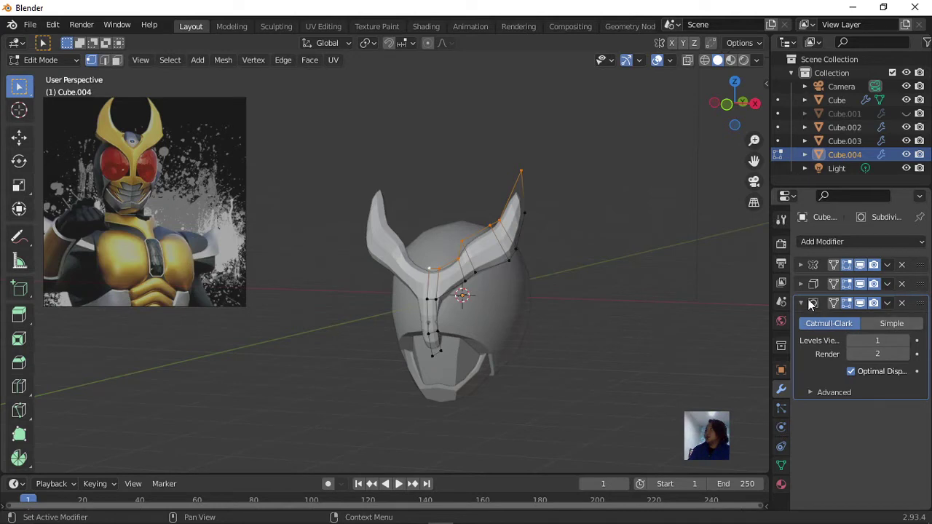
Step: Drag Subdivision Surface up to second place in the modifier stack and inspect the crest
{"action": "left_click", "coordinate": [801, 304]}
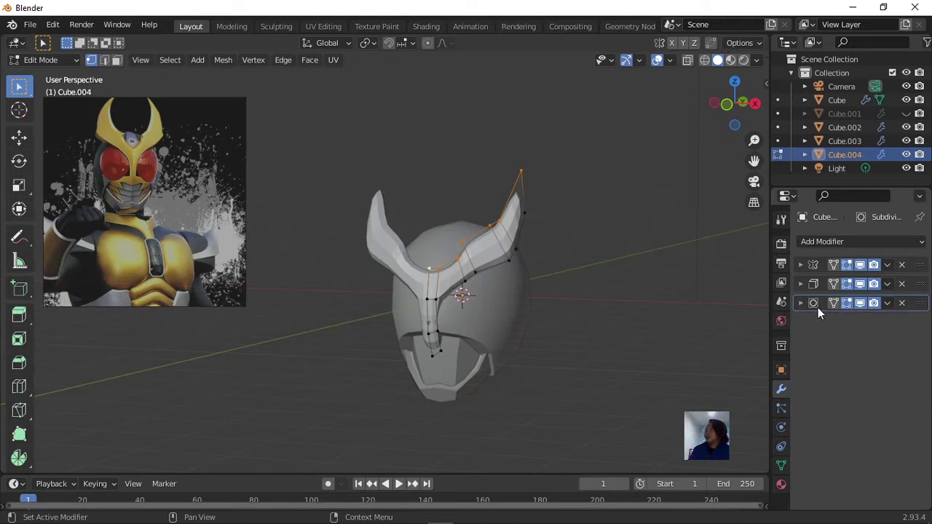
{"action": "left_click_drag", "start_coordinate": [919, 304], "coordinate": [921, 282]}
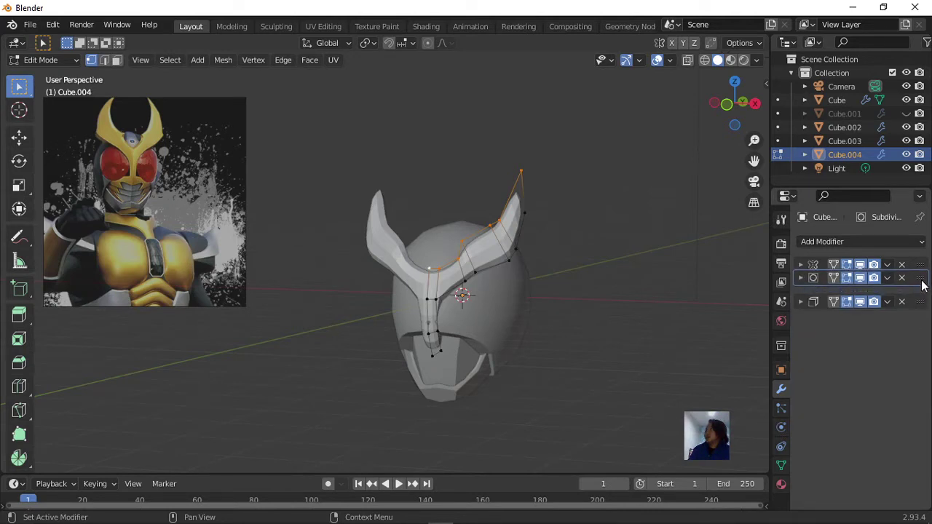
{"action": "scroll", "coordinate": [541, 303], "scroll_direction": "up", "scroll_amount": 2}
{"action": "scroll", "coordinate": [622, 289], "scroll_direction": "up", "scroll_amount": 1}
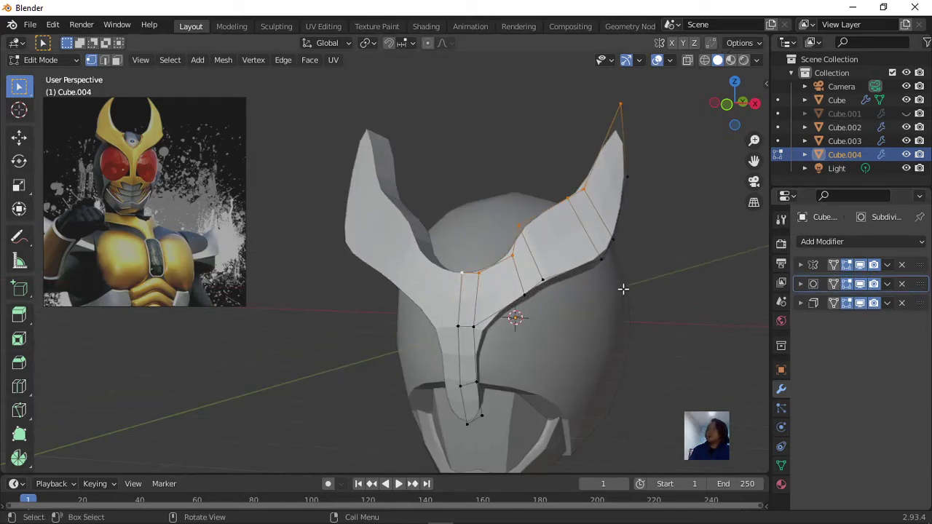
{"action": "scroll", "coordinate": [622, 289], "scroll_direction": "down", "scroll_amount": 2}
{"action": "scroll", "coordinate": [604, 324], "scroll_direction": "up", "scroll_amount": 1}
{"action": "mouse_move", "coordinate": [604, 324]}
{"action": "middle_mouse_down"}
{"action": "mouse_move", "coordinate": [587, 287]}
{"action": "mouse_move", "coordinate": [634, 302]}
{"action": "mouse_move", "coordinate": [608, 302]}
{"action": "middle_mouse_up"}
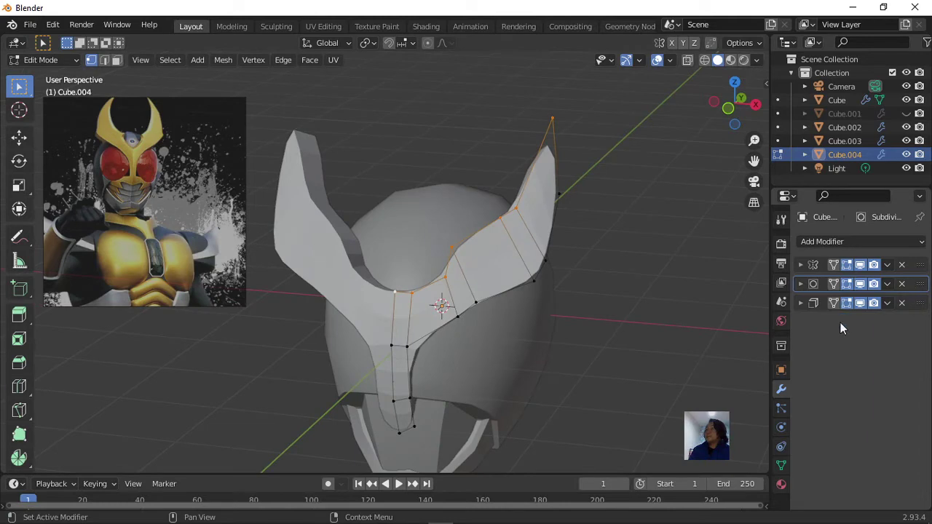
{"action": "scroll", "coordinate": [525, 290], "scroll_direction": "down", "scroll_amount": 2}
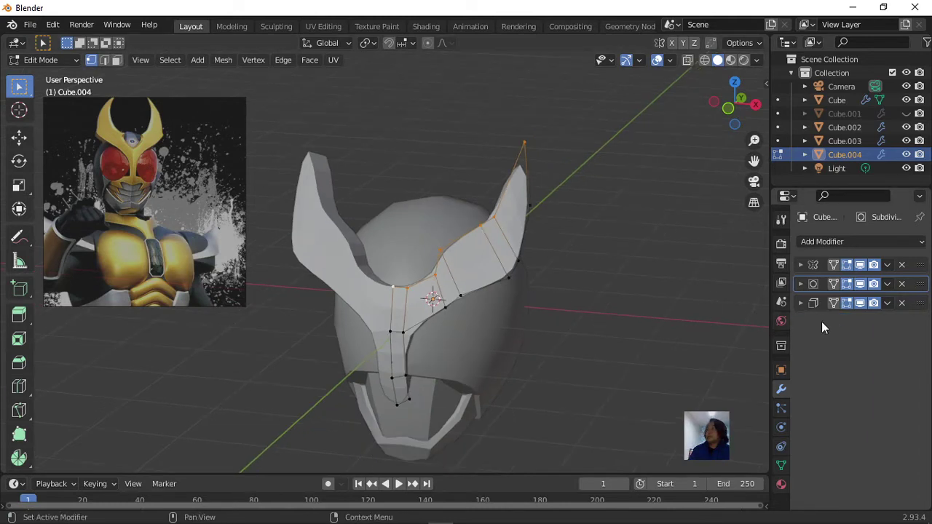
{"action": "scroll", "coordinate": [564, 323], "scroll_direction": "down", "scroll_amount": 2}
Step: Crease the horn's inner edge path, from its start up to the tip, at 1.000
{"action": "mouse_move", "coordinate": [564, 323]}
{"action": "middle_mouse_down"}
{"action": "mouse_move", "coordinate": [464, 304]}
{"action": "mouse_move", "coordinate": [604, 309]}
{"action": "mouse_move", "coordinate": [571, 289]}
{"action": "mouse_move", "coordinate": [545, 289]}
{"action": "mouse_move", "coordinate": [568, 293]}
{"action": "mouse_move", "coordinate": [401, 320]}
{"action": "middle_mouse_up"}
{"action": "scroll", "coordinate": [400, 321], "scroll_direction": "up", "scroll_amount": 2}
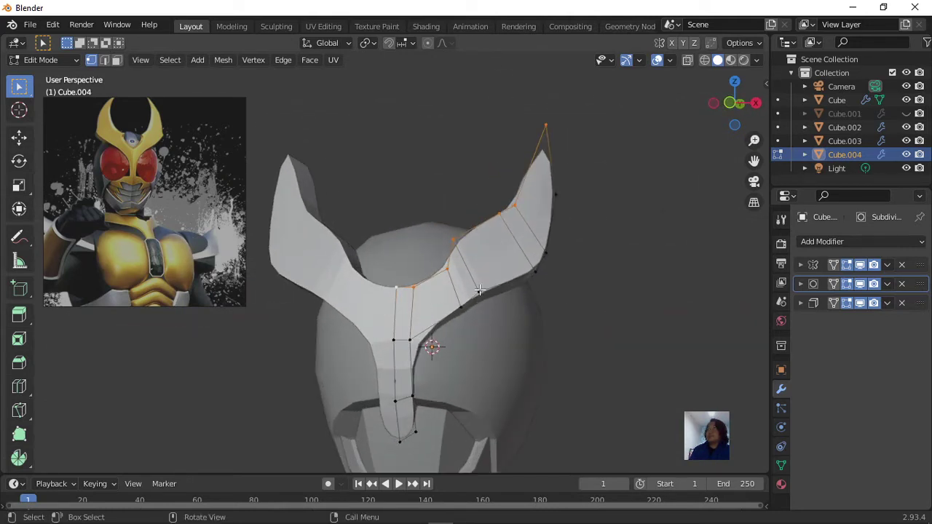
{"action": "left_click", "coordinate": [389, 282]}
{"action": "left_click", "coordinate": [546, 116], "text": "ctrl"}
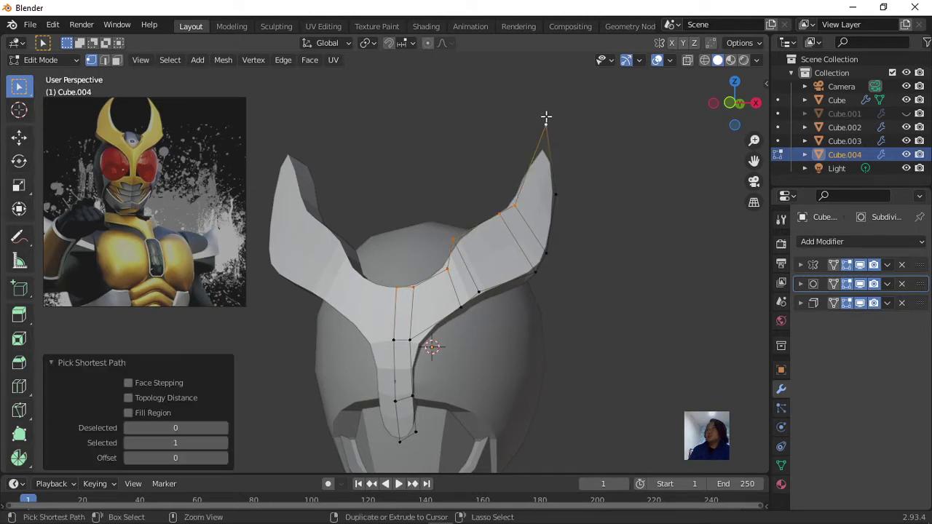
{"action": "key", "text": "shift+e"}
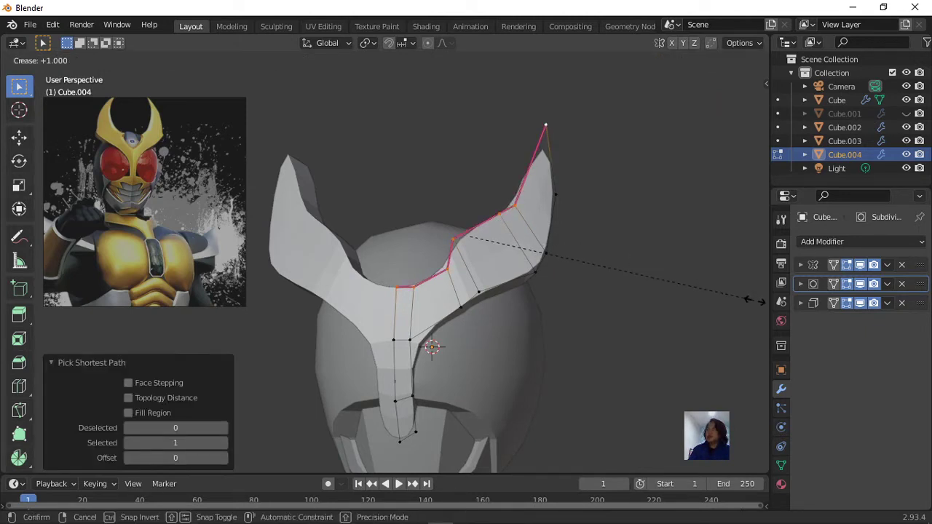
{"action": "left_click", "coordinate": [708, 307]}
Step: Crease the outer edge path from the horn tip down to the stem bottom at 1.000
{"action": "left_click", "coordinate": [541, 191]}
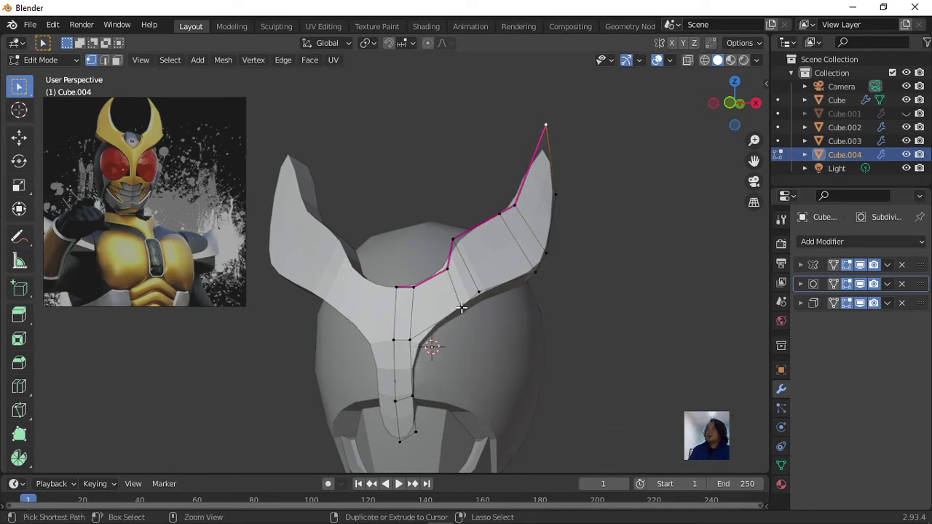
{"action": "left_click", "coordinate": [460, 308], "text": "ctrl"}
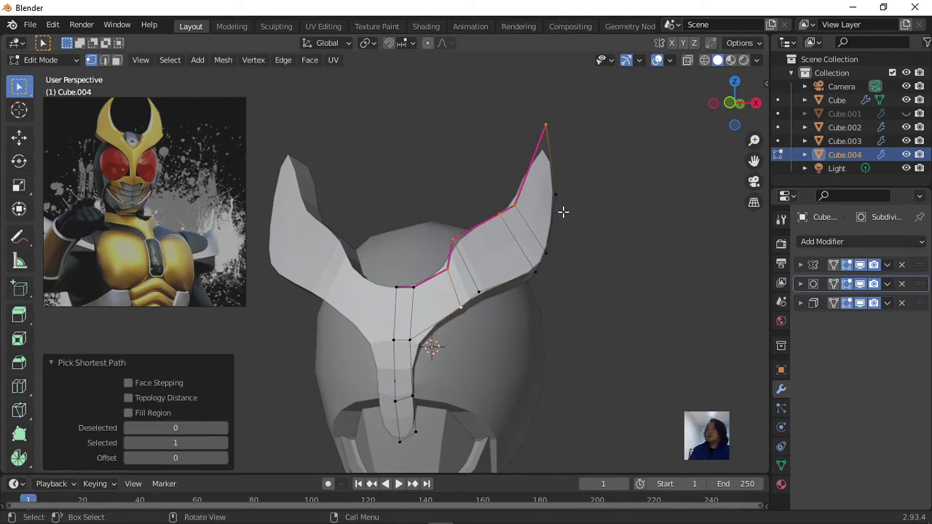
{"action": "key", "text": "ctrl+z"}
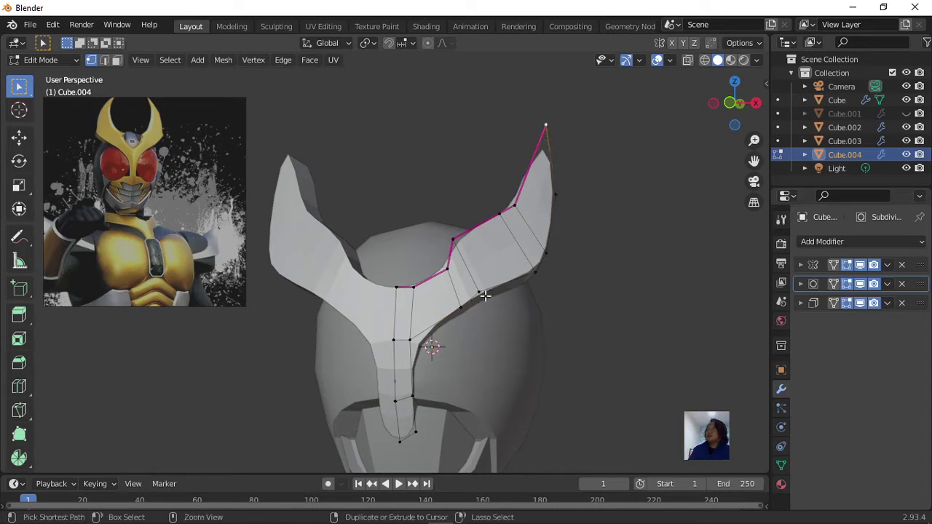
{"action": "left_click", "coordinate": [485, 295], "text": "ctrl"}
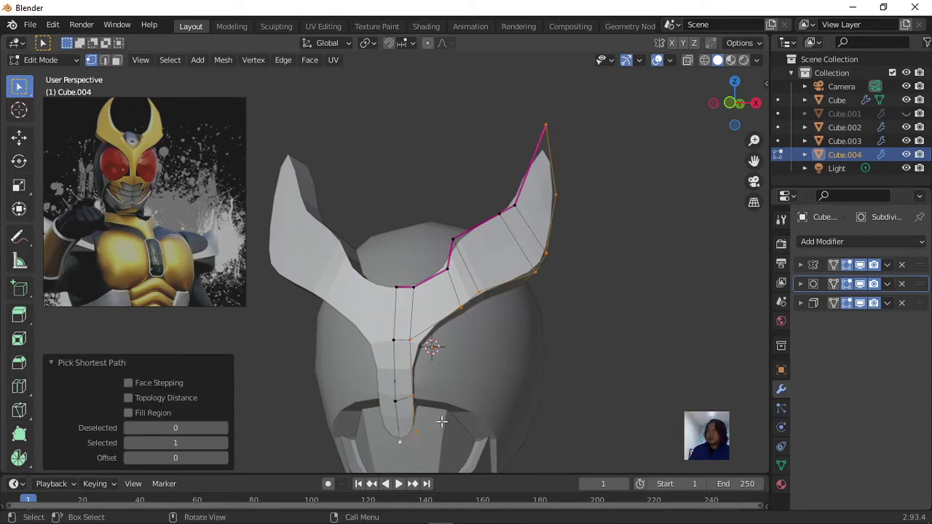
{"action": "left_click", "coordinate": [442, 421], "text": "ctrl"}
{"action": "key", "text": "shift+e"}
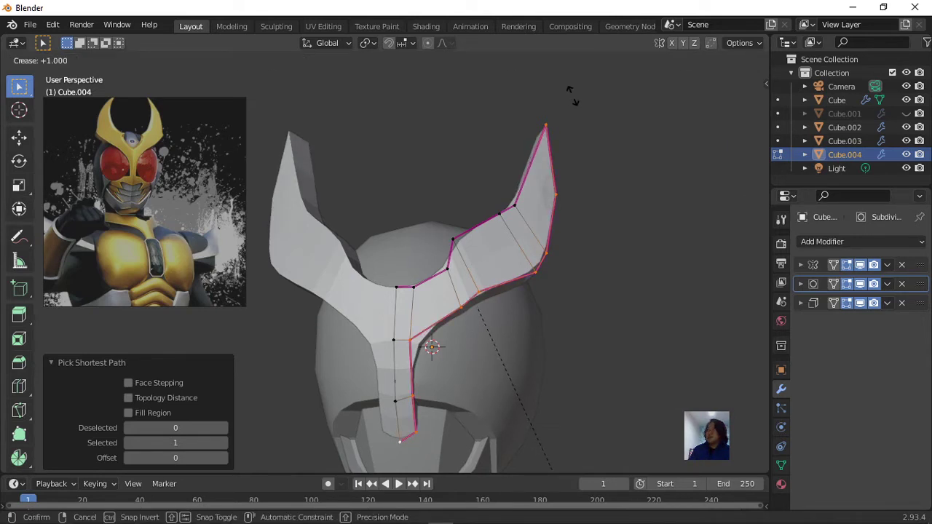
{"action": "left_click", "coordinate": [572, 95]}
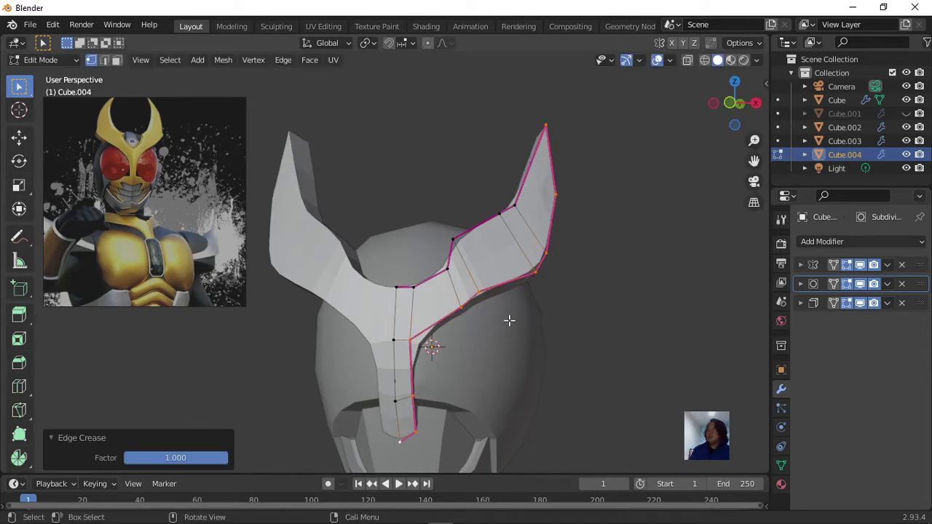
{"action": "mouse_move", "coordinate": [534, 321]}
{"action": "middle_mouse_down"}
{"action": "mouse_move", "coordinate": [481, 318]}
{"action": "mouse_move", "coordinate": [541, 318]}
{"action": "mouse_move", "coordinate": [514, 316]}
{"action": "mouse_move", "coordinate": [527, 320]}
{"action": "middle_mouse_up"}
{"action": "scroll", "coordinate": [544, 284], "scroll_direction": "up", "scroll_amount": 2}
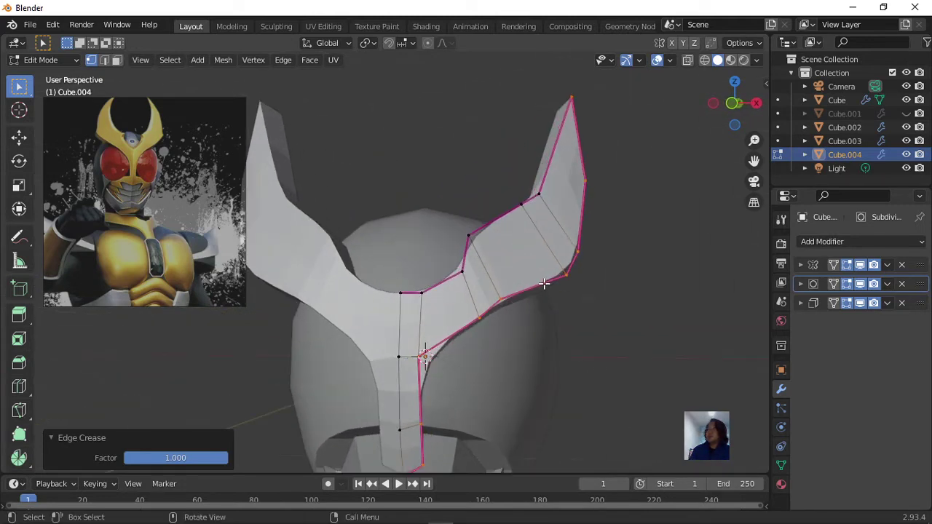
{"action": "middle_click_drag", "start_coordinate": [619, 238], "coordinate": [581, 258]}
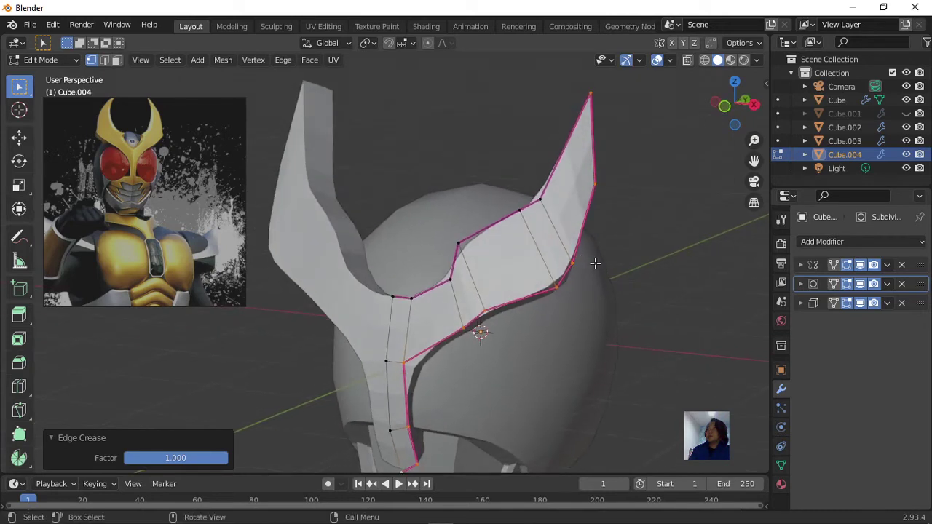
{"action": "scroll", "coordinate": [596, 263], "scroll_direction": "up", "scroll_amount": 1}
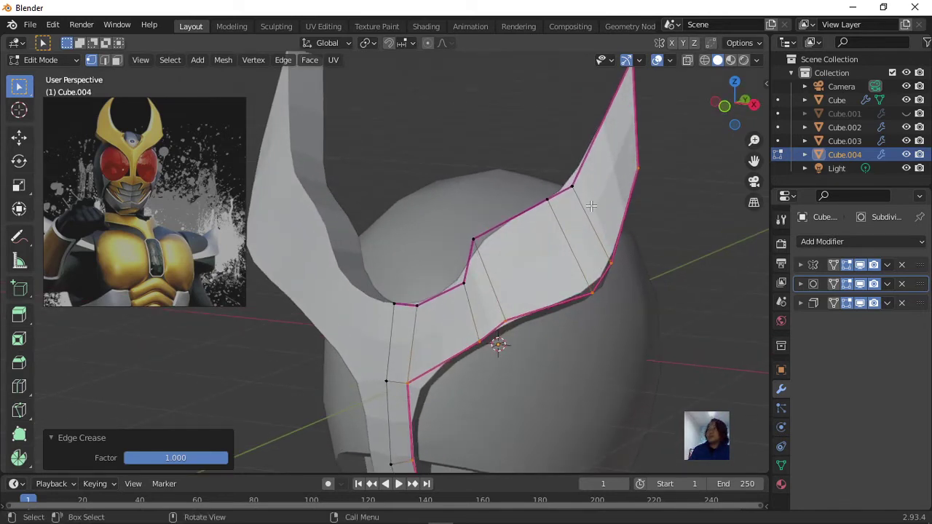
Step: Knife-cut a new edge across the right horn and slide its outer vertex along the edge
{"action": "key", "text": "k"}
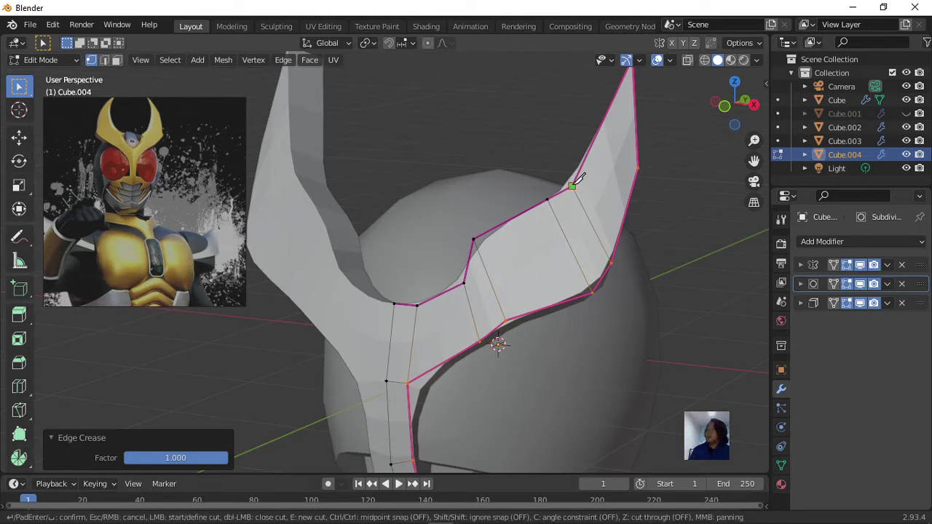
{"action": "left_click", "coordinate": [572, 186]}
{"action": "left_click", "coordinate": [619, 234]}
{"action": "key", "text": "Return"}
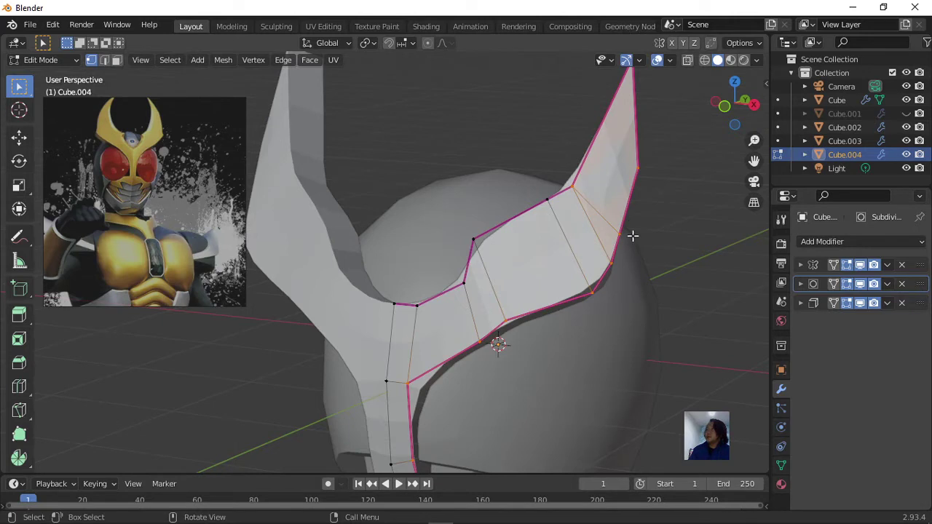
{"action": "left_click", "coordinate": [628, 231]}
{"action": "key", "text": "shift+v"}
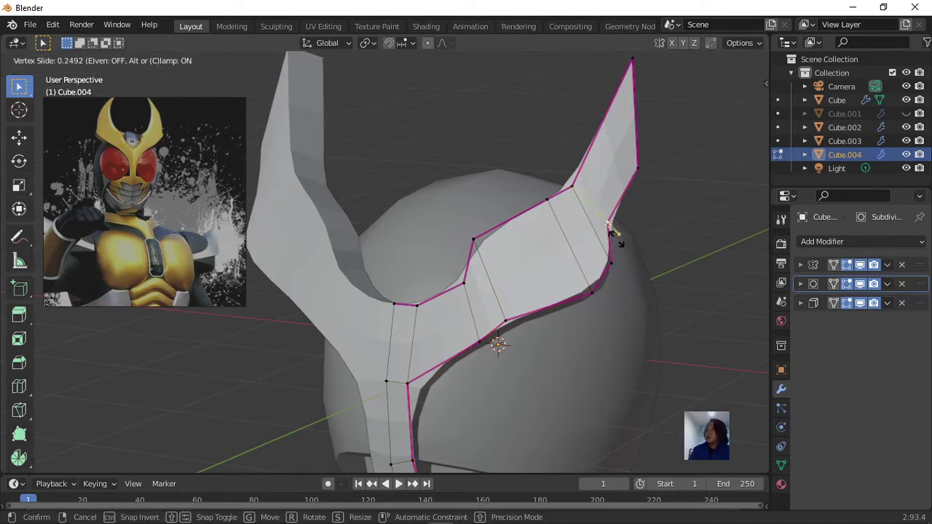
{"action": "left_click", "coordinate": [610, 230]}
Step: Fully crease the new edge between the notch vertex and its neighbouring horn vertex
{"action": "left_click", "coordinate": [608, 264]}
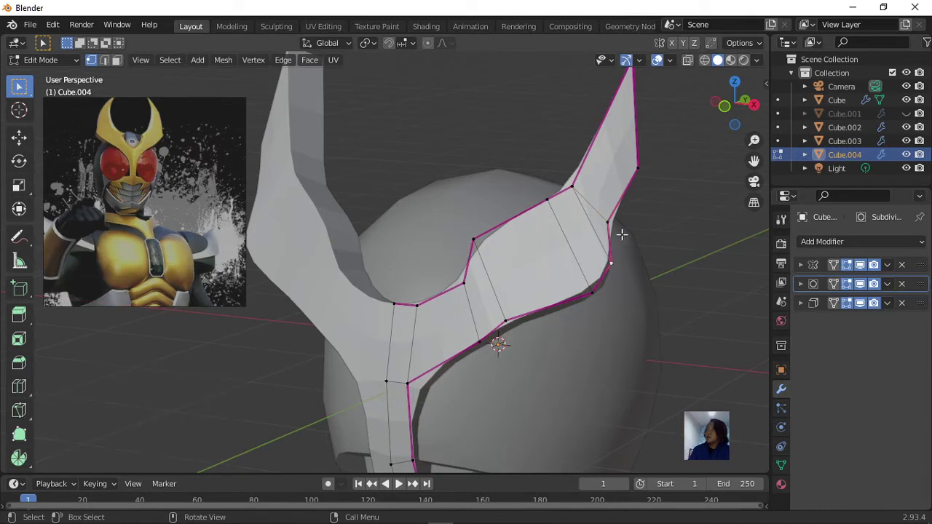
{"action": "left_click", "coordinate": [575, 189], "text": "shift"}
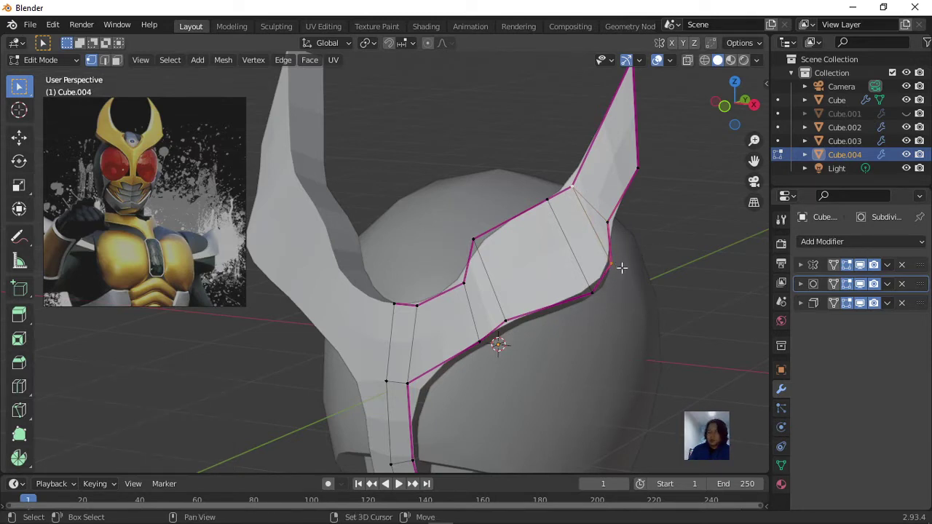
{"action": "key", "text": "shift+e"}
{"action": "left_click", "coordinate": [681, 354]}
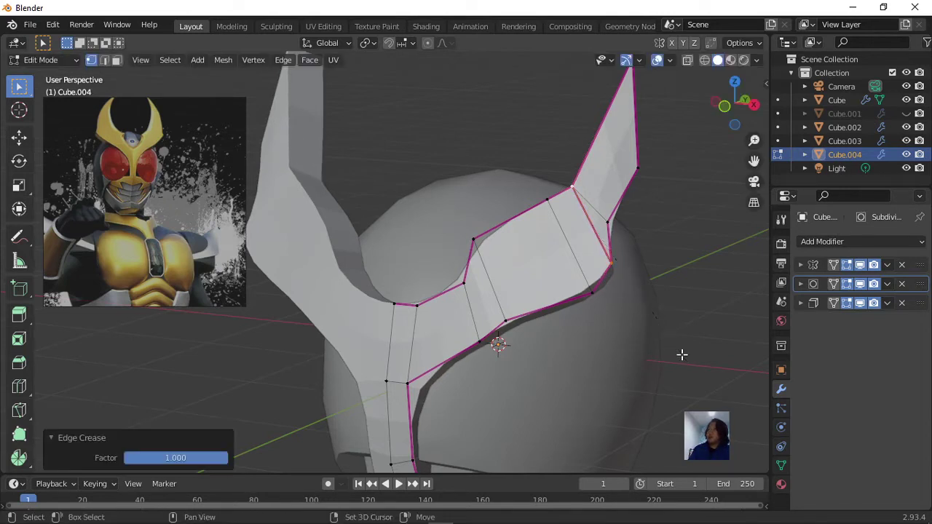
{"action": "scroll", "coordinate": [659, 314], "scroll_direction": "down", "scroll_amount": 2}
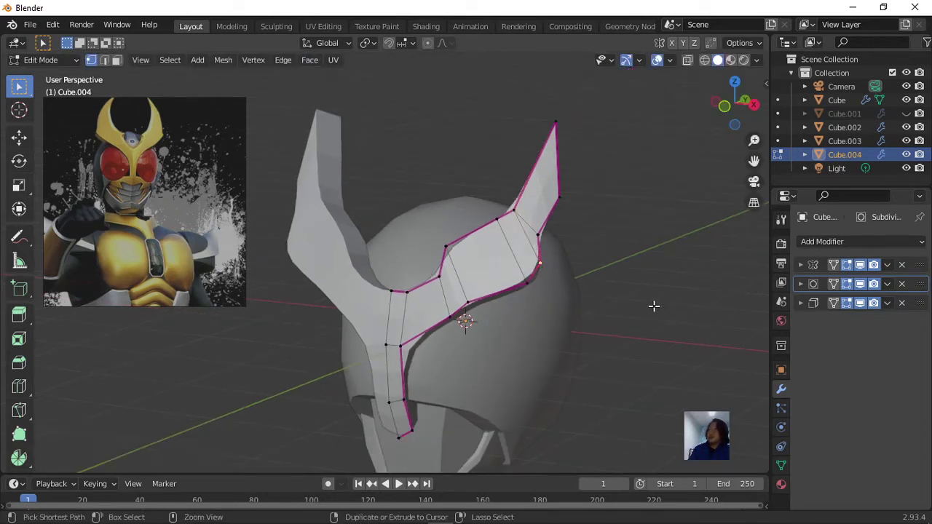
{"action": "scroll", "coordinate": [580, 269], "scroll_direction": "up", "scroll_amount": 2}
{"action": "scroll", "coordinate": [638, 306], "scroll_direction": "up", "scroll_amount": 2}
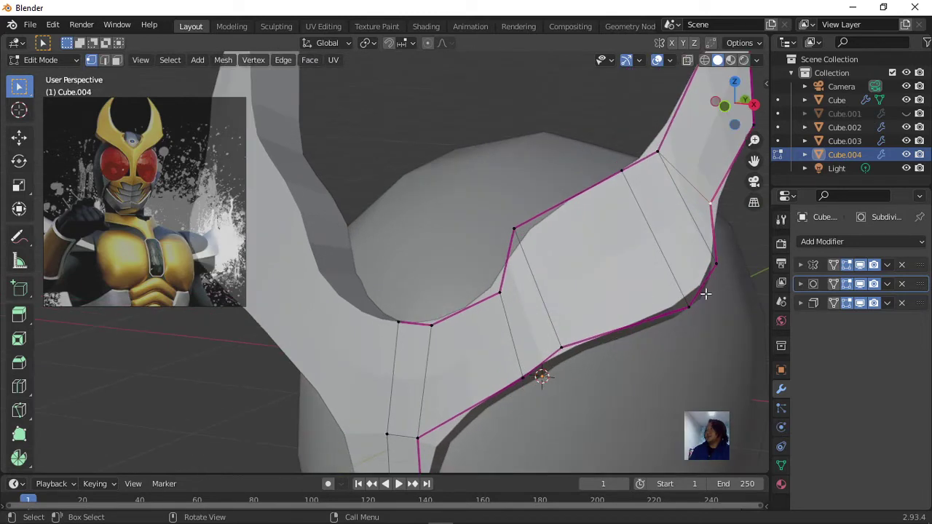
{"action": "scroll", "coordinate": [707, 294], "scroll_direction": "down", "scroll_amount": 2}
{"action": "mouse_move", "coordinate": [695, 290]}
{"action": "middle_mouse_down"}
{"action": "mouse_move", "coordinate": [707, 301]}
{"action": "mouse_move", "coordinate": [680, 291]}
{"action": "middle_mouse_up"}
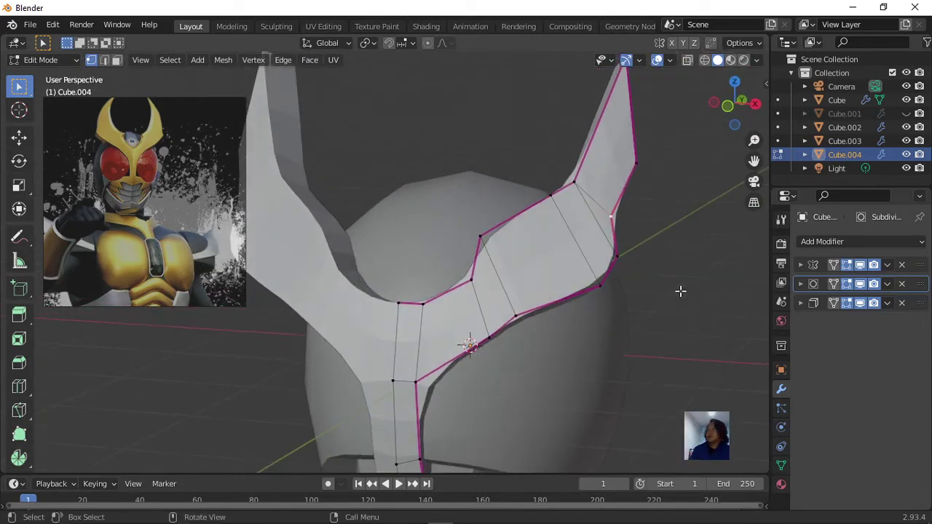
Step: Slide the horn's inner-edge vertices along their edges, one pulled back to factor 0.123
{"action": "key", "text": "g"}
{"action": "key", "text": "g"}
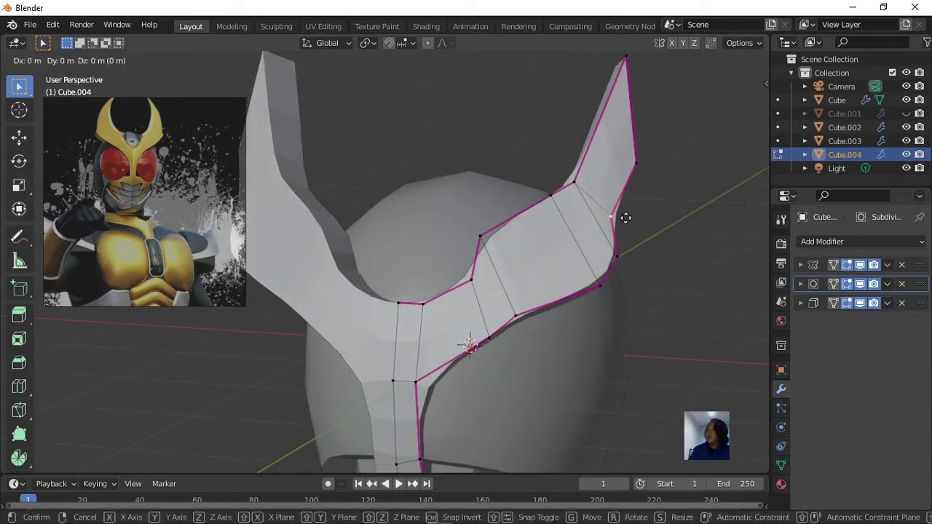
{"action": "left_click", "coordinate": [637, 243]}
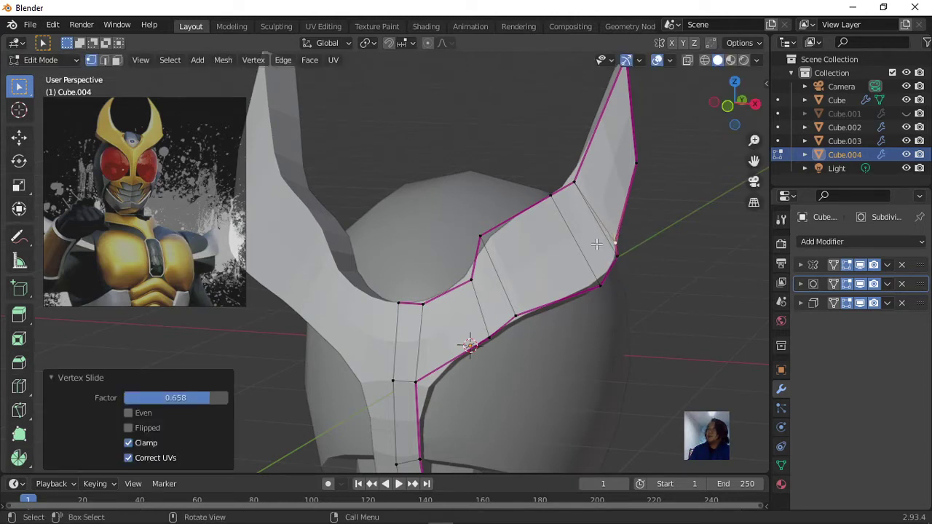
{"action": "left_click", "coordinate": [556, 197]}
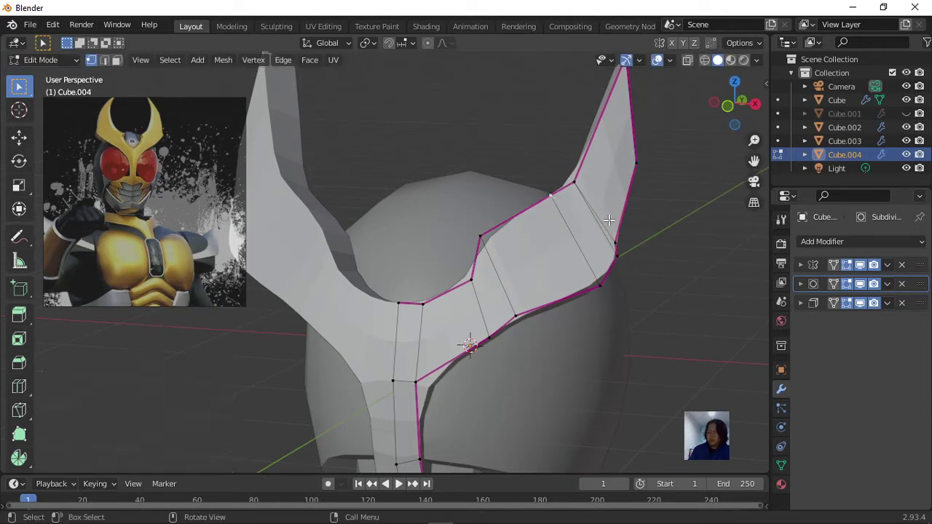
{"action": "key", "text": "g"}
{"action": "key", "text": "g"}
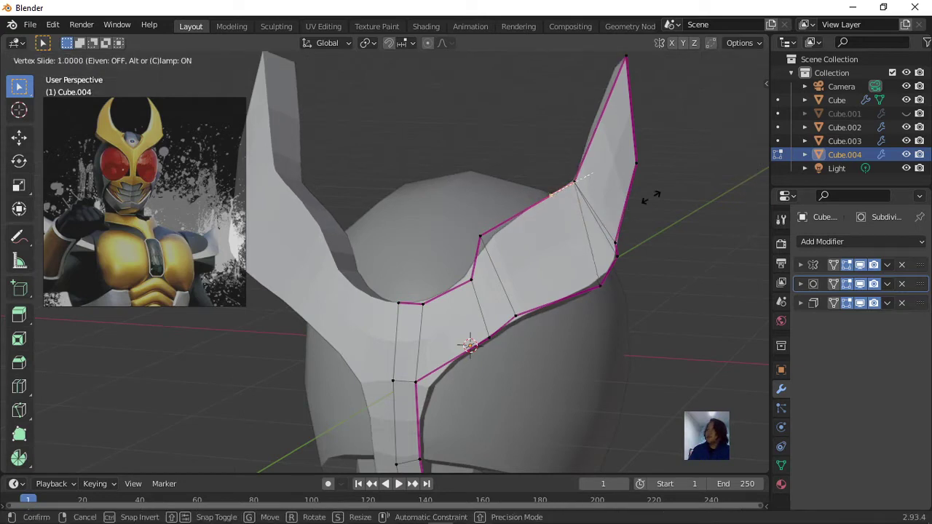
{"action": "left_click", "coordinate": [651, 197]}
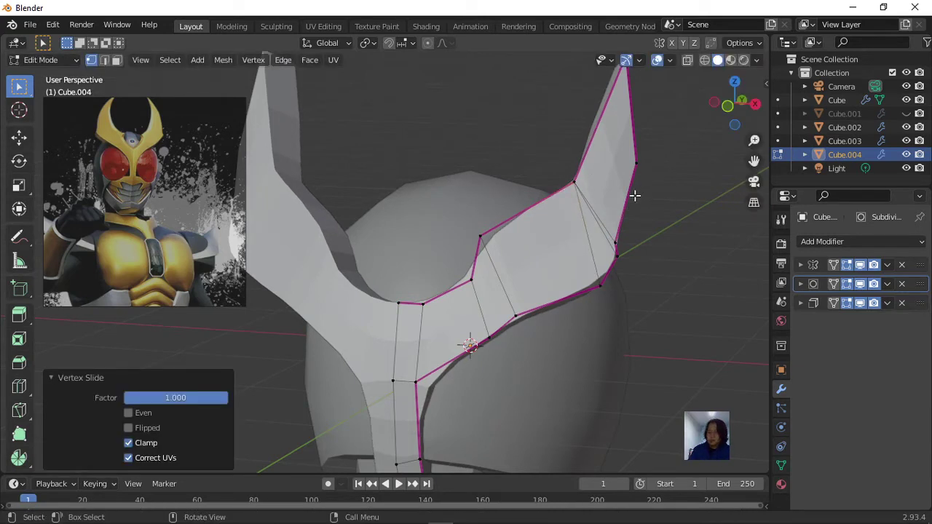
{"action": "key", "text": "g"}
{"action": "key", "text": "g"}
{"action": "left_click", "coordinate": [626, 209]}
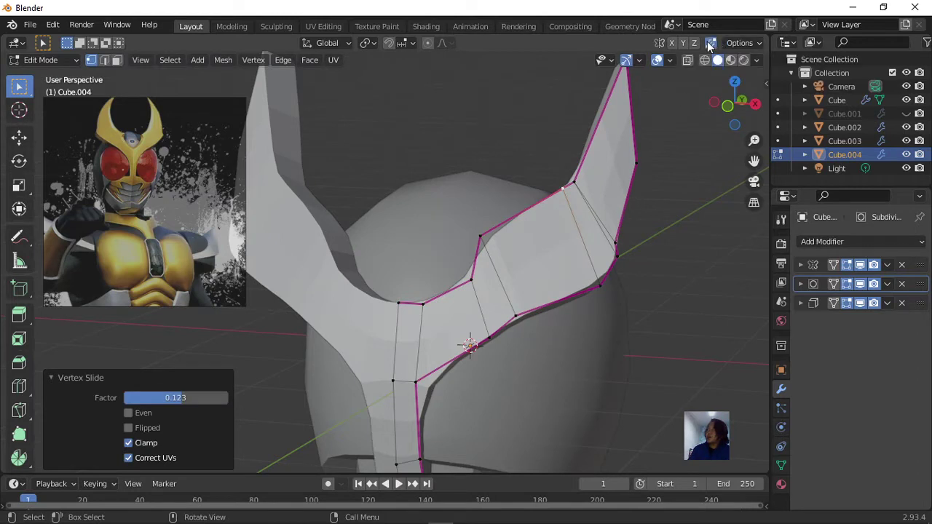
{"action": "key", "text": "g"}
{"action": "key", "text": "g"}
{"action": "left_click", "coordinate": [697, 185]}
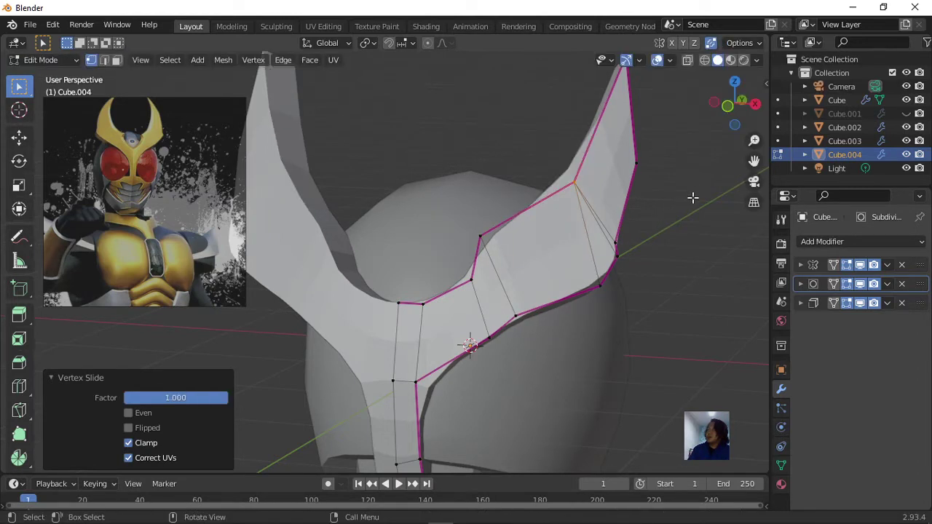
Step: Slide a vertex on the horn's upper edge to factor 0.926
{"action": "mouse_move", "coordinate": [616, 191]}
{"action": "middle_mouse_down"}
{"action": "mouse_move", "coordinate": [583, 223]}
{"action": "mouse_move", "coordinate": [641, 216]}
{"action": "mouse_move", "coordinate": [537, 225]}
{"action": "mouse_move", "coordinate": [537, 210]}
{"action": "mouse_move", "coordinate": [493, 209]}
{"action": "mouse_move", "coordinate": [513, 222]}
{"action": "middle_mouse_up"}
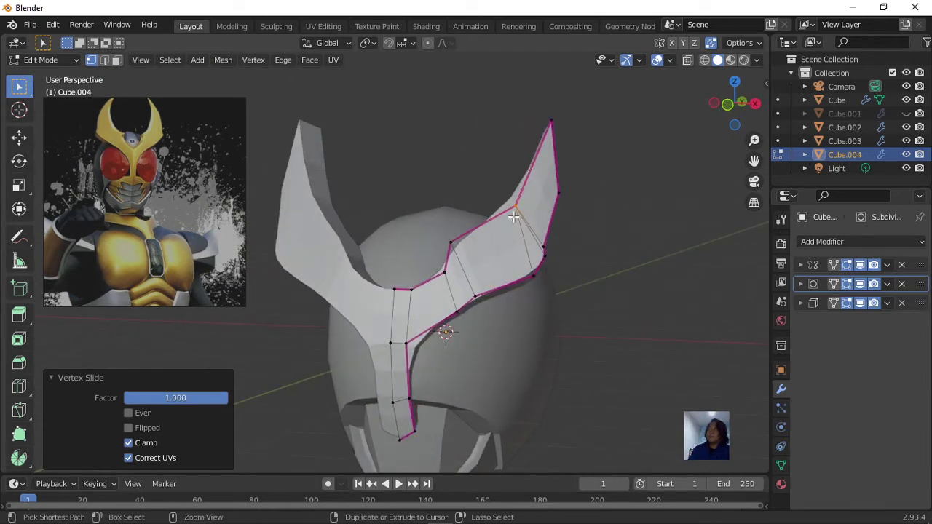
{"action": "left_click", "coordinate": [512, 217]}
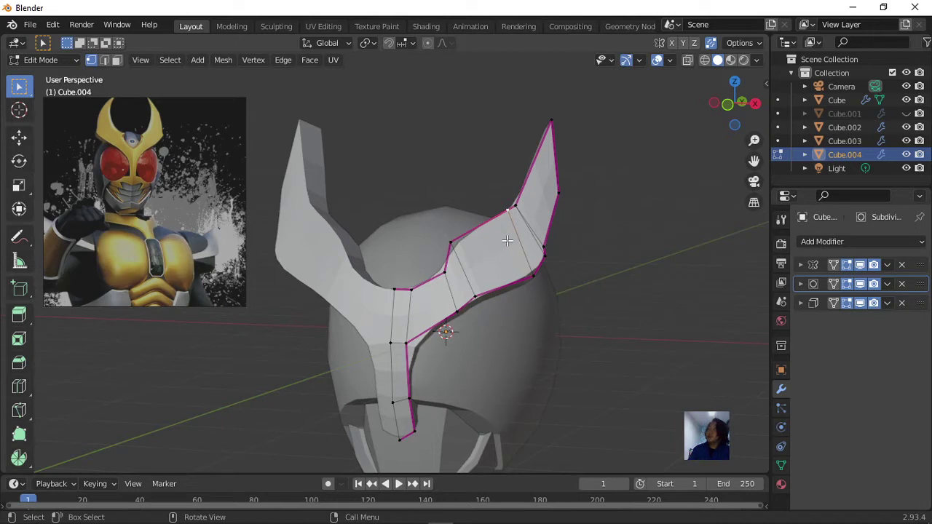
{"action": "key", "text": "shift+v"}
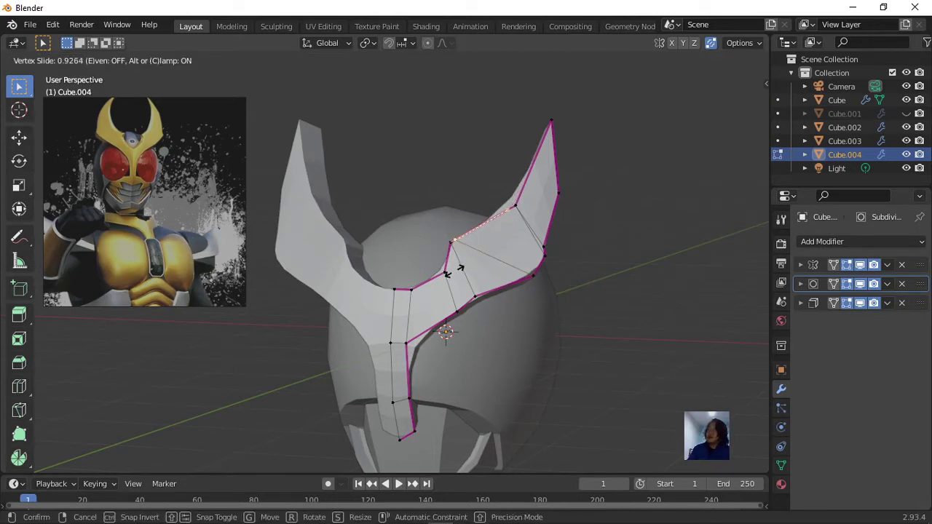
{"action": "left_click", "coordinate": [454, 271]}
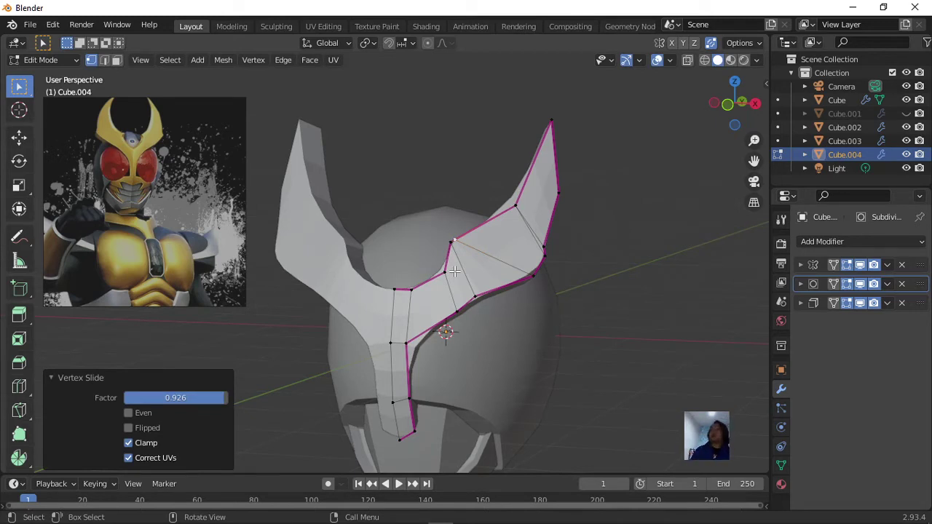
{"action": "key", "text": "F3"}
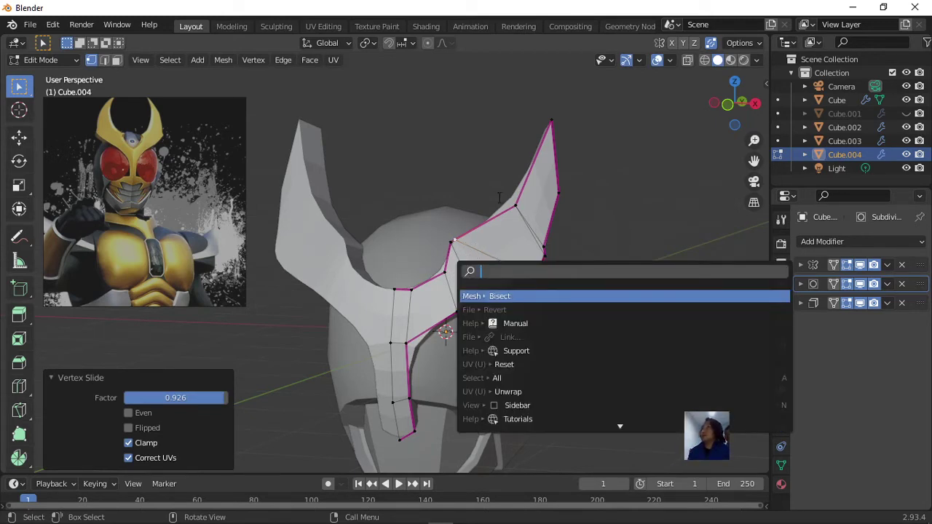
Step: Add a loop cut across the horn crest's stem from a three-quarter side view
{"action": "key", "text": "Escape"}
{"action": "mouse_move", "coordinate": [603, 260]}
{"action": "middle_mouse_down"}
{"action": "mouse_move", "coordinate": [653, 299]}
{"action": "mouse_move", "coordinate": [584, 275]}
{"action": "mouse_move", "coordinate": [622, 298]}
{"action": "middle_mouse_up"}
{"action": "scroll", "coordinate": [632, 292], "scroll_direction": "up", "scroll_amount": 2}
{"action": "scroll", "coordinate": [630, 291], "scroll_direction": "down", "scroll_amount": 1}
{"action": "scroll", "coordinate": [584, 275], "scroll_direction": "down", "scroll_amount": 2}
{"action": "scroll", "coordinate": [419, 342], "scroll_direction": "up", "scroll_amount": 2}
{"action": "scroll", "coordinate": [419, 342], "scroll_direction": "up", "scroll_amount": 2}
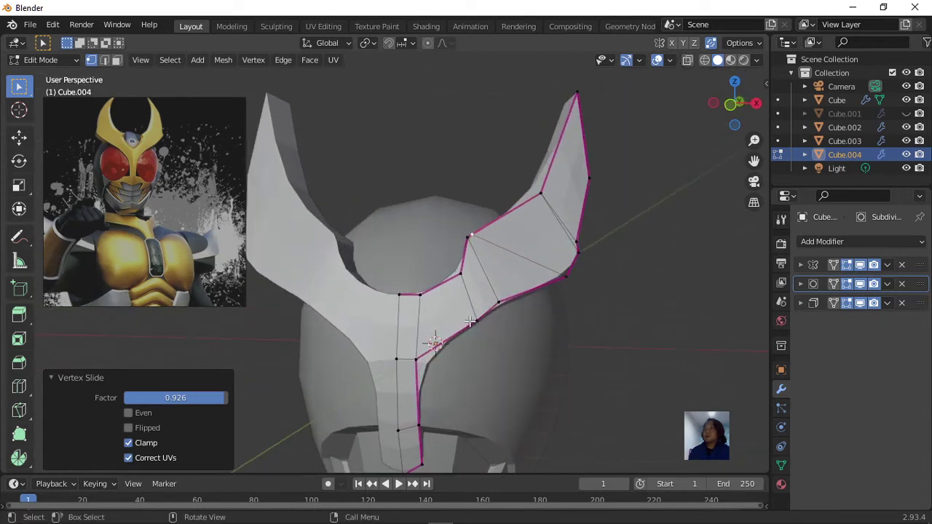
{"action": "scroll", "coordinate": [472, 311], "scroll_direction": "down", "scroll_amount": 2}
{"action": "middle_click_drag", "start_coordinate": [473, 310], "coordinate": [510, 246]}
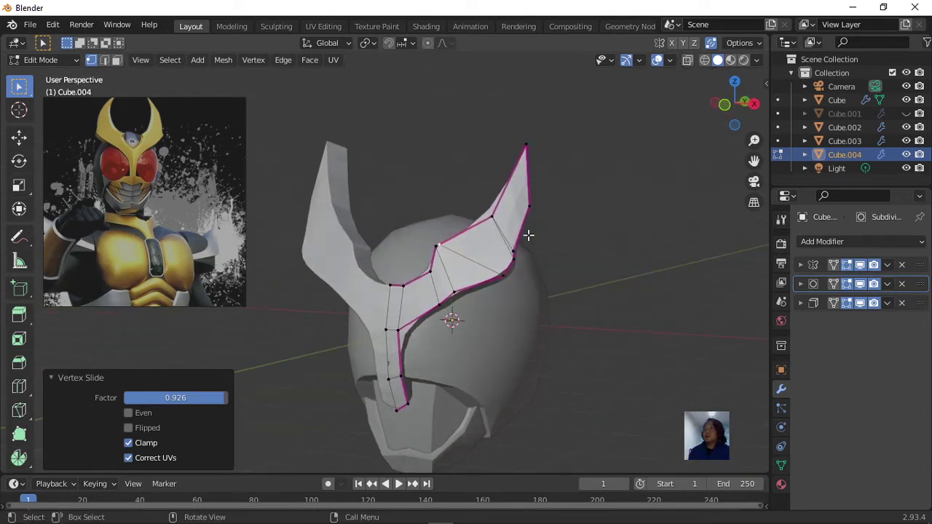
{"action": "key", "text": "ctrl+r"}
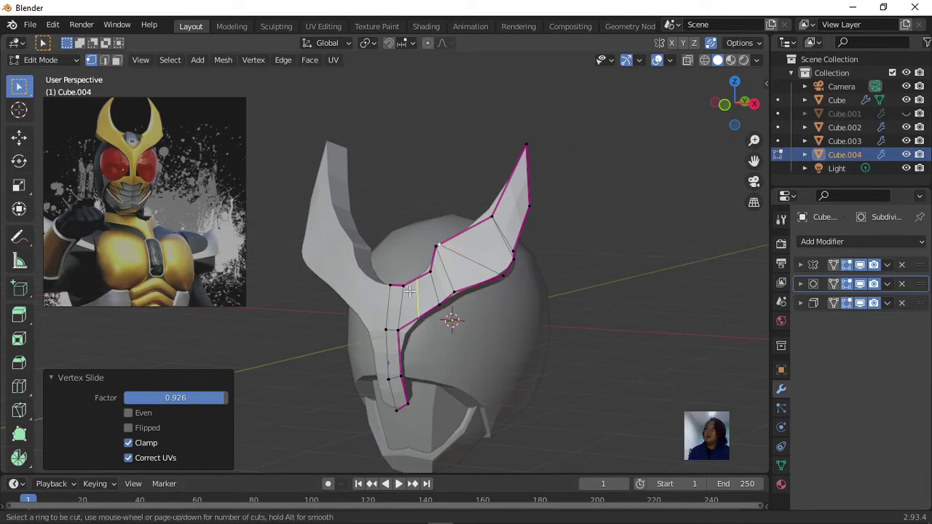
{"action": "left_click", "coordinate": [434, 293]}
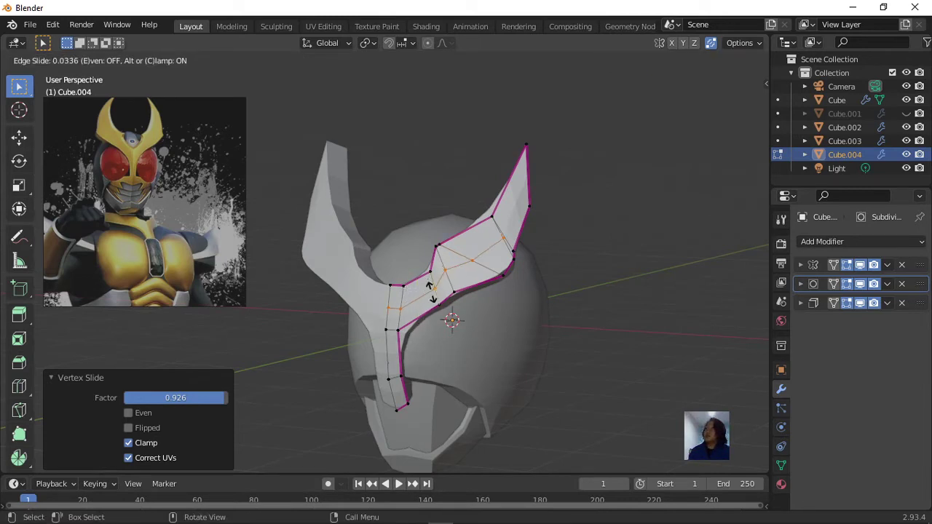
{"action": "left_click", "coordinate": [433, 292]}
Step: Nudge the selected loop vertices slightly and return to Object Mode
{"action": "middle_click_drag", "start_coordinate": [432, 292], "coordinate": [450, 331]}
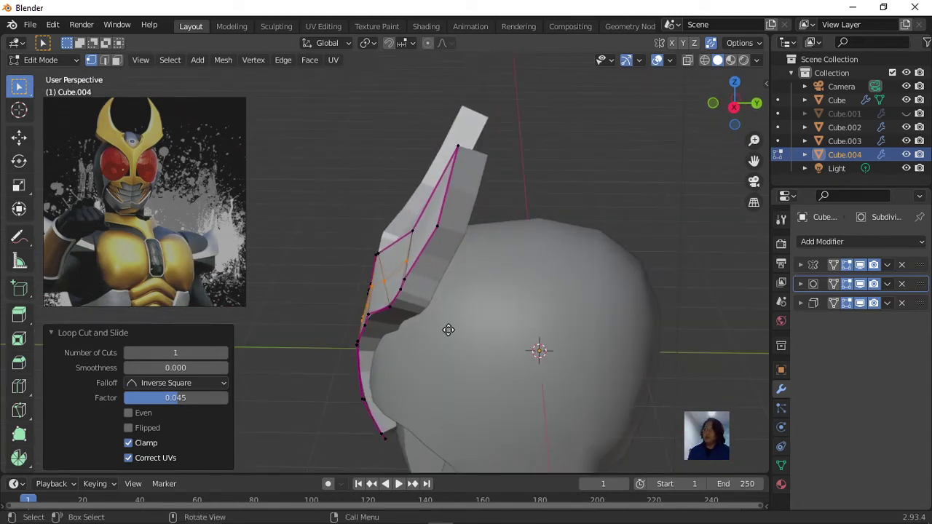
{"action": "key", "text": "g"}
{"action": "left_click", "coordinate": [444, 331]}
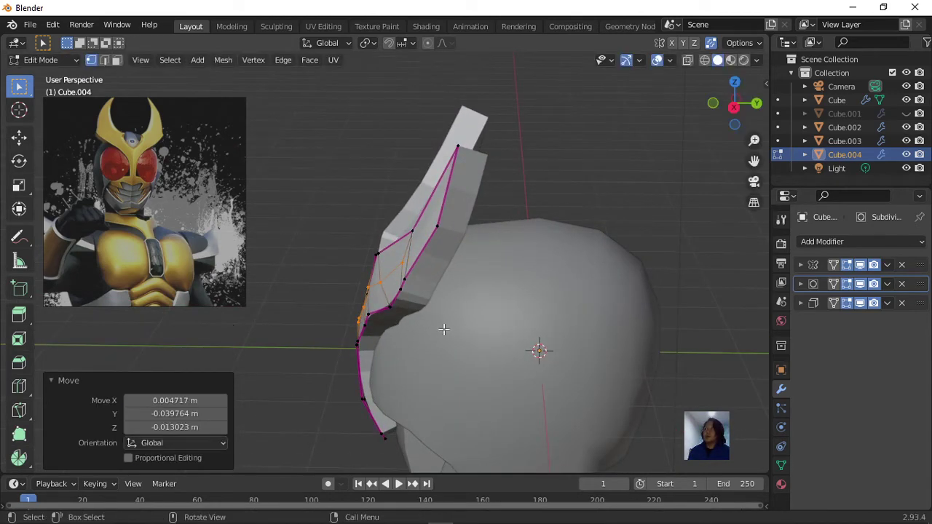
{"action": "mouse_move", "coordinate": [444, 331]}
{"action": "middle_mouse_down"}
{"action": "mouse_move", "coordinate": [552, 288]}
{"action": "mouse_move", "coordinate": [580, 304]}
{"action": "mouse_move", "coordinate": [639, 295]}
{"action": "mouse_move", "coordinate": [639, 264]}
{"action": "mouse_move", "coordinate": [589, 275]}
{"action": "mouse_move", "coordinate": [572, 316]}
{"action": "mouse_move", "coordinate": [672, 302]}
{"action": "mouse_move", "coordinate": [677, 292]}
{"action": "mouse_move", "coordinate": [569, 298]}
{"action": "mouse_move", "coordinate": [534, 325]}
{"action": "mouse_move", "coordinate": [553, 327]}
{"action": "mouse_move", "coordinate": [481, 268]}
{"action": "middle_mouse_up"}
{"action": "key", "text": "Tab"}
{"action": "scroll", "coordinate": [568, 313], "scroll_direction": "down", "scroll_amount": 3}
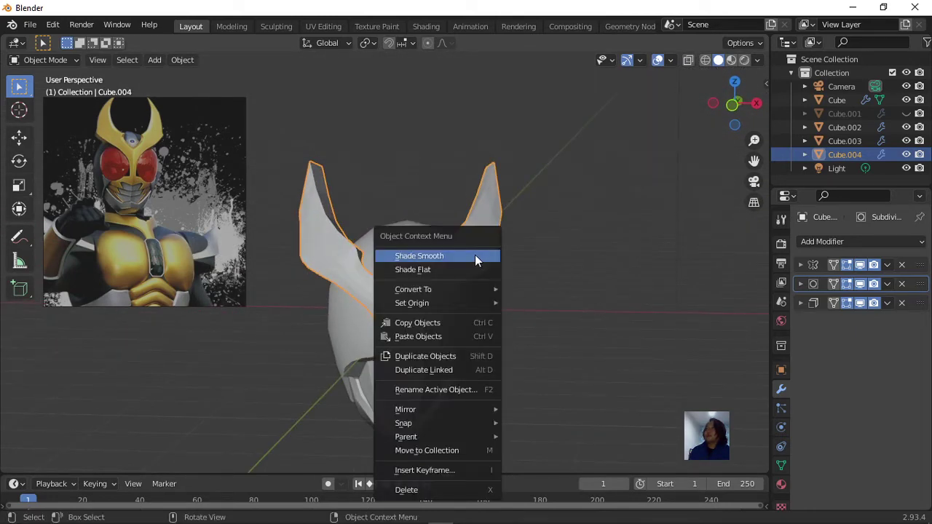
Step: Shade the Cube.004 crest smooth with Auto Smooth at 30°, then deselect it
{"action": "left_click", "coordinate": [477, 256]}
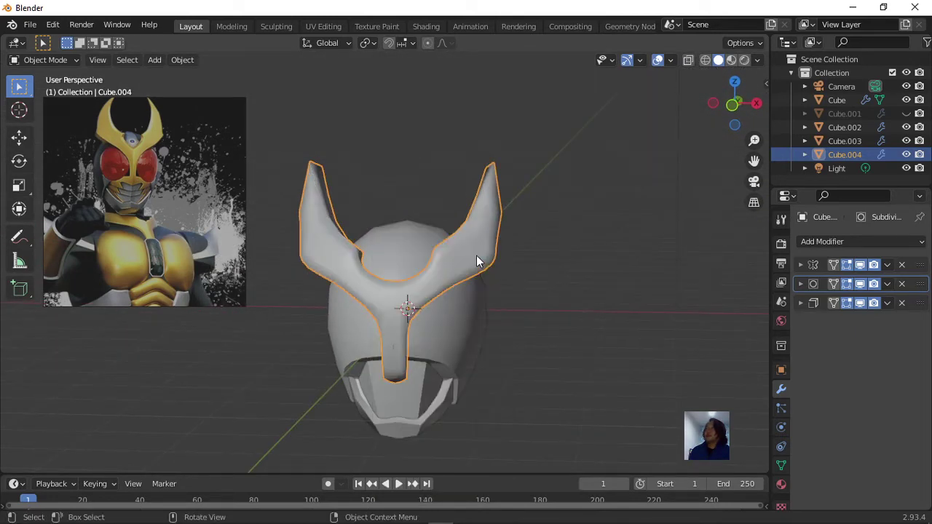
{"action": "left_click", "coordinate": [782, 461]}
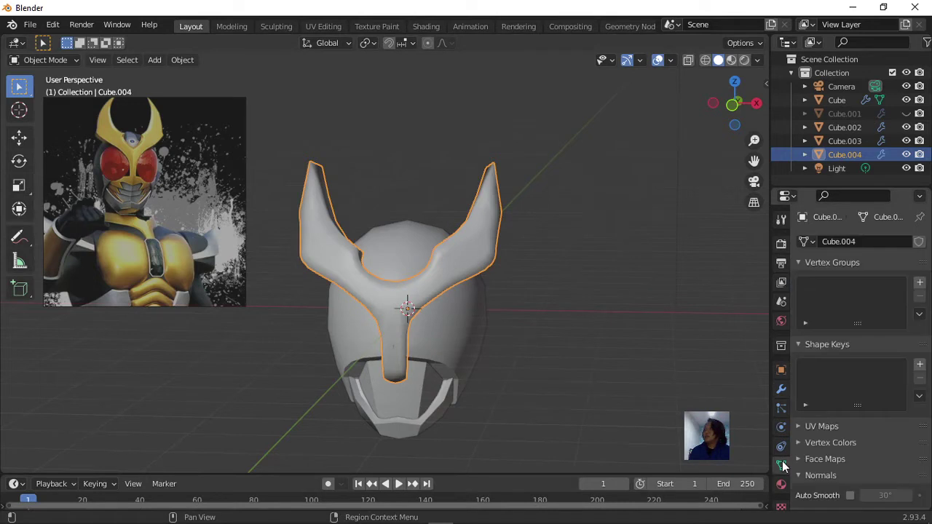
{"action": "left_click", "coordinate": [850, 496]}
{"action": "left_click", "coordinate": [537, 314]}
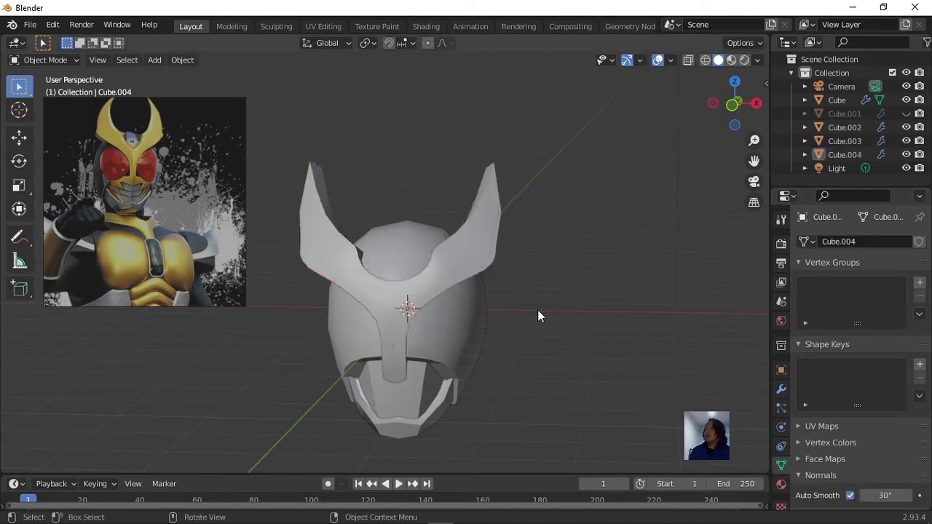
{"action": "mouse_move", "coordinate": [535, 313]}
{"action": "middle_mouse_down"}
{"action": "mouse_move", "coordinate": [457, 309]}
{"action": "mouse_move", "coordinate": [568, 317]}
{"action": "mouse_move", "coordinate": [642, 301]}
{"action": "mouse_move", "coordinate": [493, 308]}
{"action": "mouse_move", "coordinate": [435, 326]}
{"action": "middle_mouse_up"}
{"action": "scroll", "coordinate": [557, 349], "scroll_direction": "up", "scroll_amount": 3}
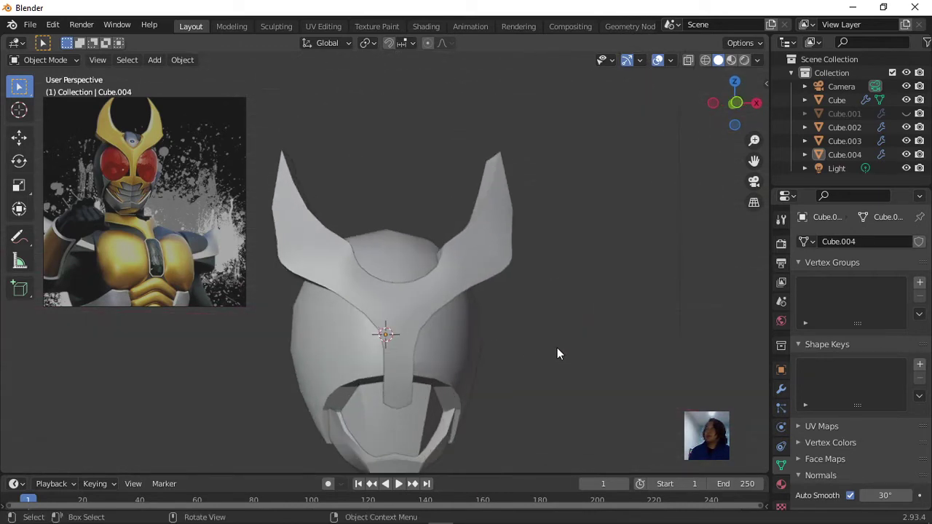
{"action": "mouse_move", "coordinate": [568, 360]}
{"action": "middle_mouse_down"}
{"action": "mouse_move", "coordinate": [472, 370]}
{"action": "mouse_move", "coordinate": [456, 346]}
{"action": "mouse_move", "coordinate": [544, 316]}
{"action": "mouse_move", "coordinate": [520, 306]}
{"action": "mouse_move", "coordinate": [530, 306]}
{"action": "mouse_move", "coordinate": [503, 321]}
{"action": "middle_mouse_up"}
{"action": "scroll", "coordinate": [458, 340], "scroll_direction": "down", "scroll_amount": 2}
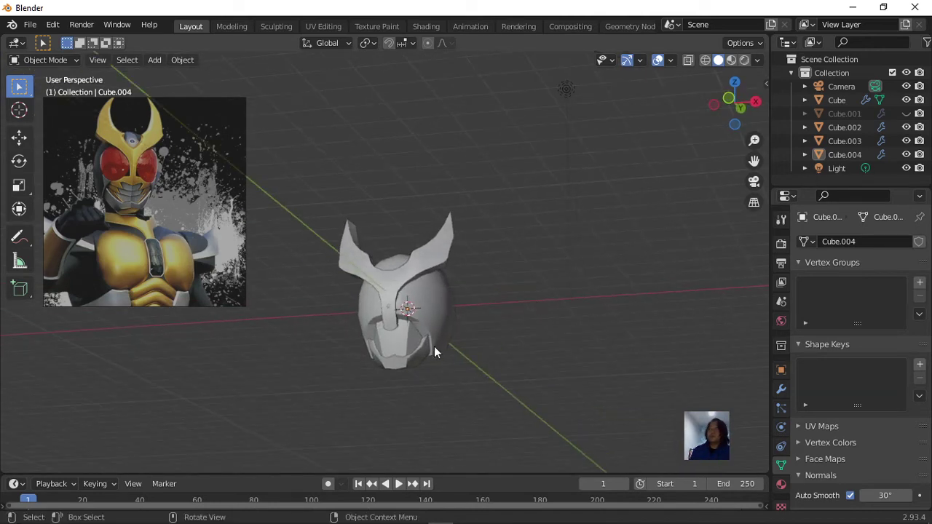
{"action": "scroll", "coordinate": [433, 357], "scroll_direction": "up", "scroll_amount": 3}
Step: Enter Edit Mode on Cube.004 and add another edge loop across the horn crest
{"action": "left_click", "coordinate": [403, 387]}
{"action": "key", "text": "Tab"}
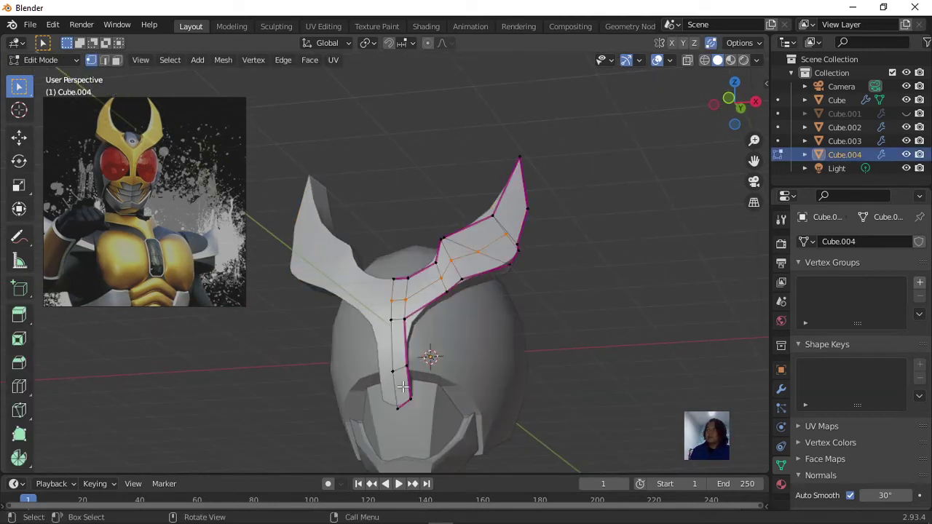
{"action": "left_click", "coordinate": [443, 412]}
{"action": "mouse_move", "coordinate": [447, 390]}
{"action": "middle_mouse_down"}
{"action": "mouse_move", "coordinate": [437, 374]}
{"action": "mouse_move", "coordinate": [441, 395]}
{"action": "mouse_move", "coordinate": [427, 386]}
{"action": "mouse_move", "coordinate": [410, 434]}
{"action": "mouse_move", "coordinate": [420, 424]}
{"action": "middle_mouse_up"}
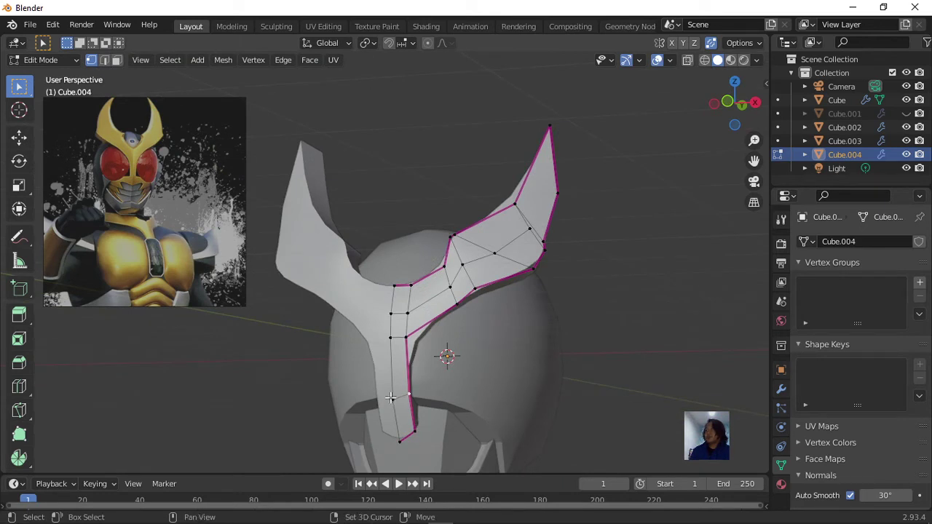
Step: Select the stem's lower edge, turn on X-ray, and bevel it at 0.13 m with 2 segments
{"action": "left_click", "coordinate": [391, 398], "text": "shift"}
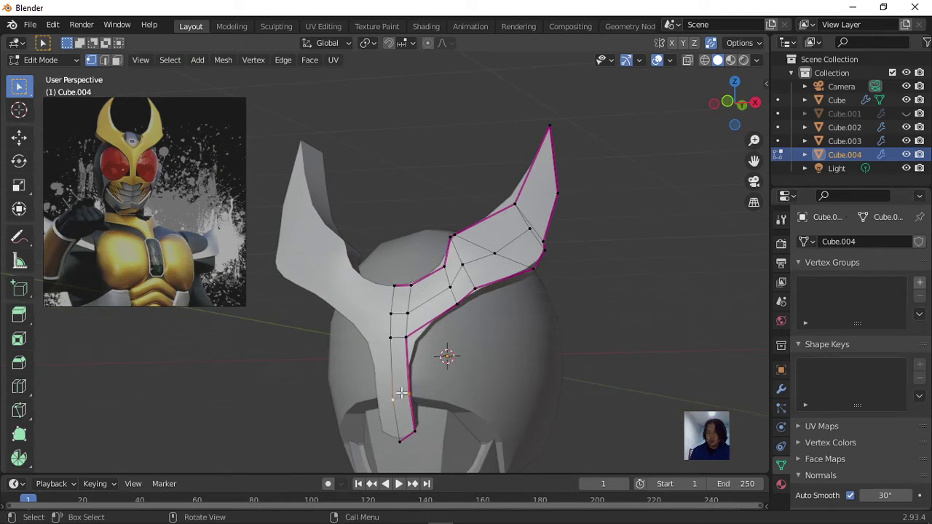
{"action": "middle_click_drag", "start_coordinate": [404, 393], "coordinate": [408, 401]}
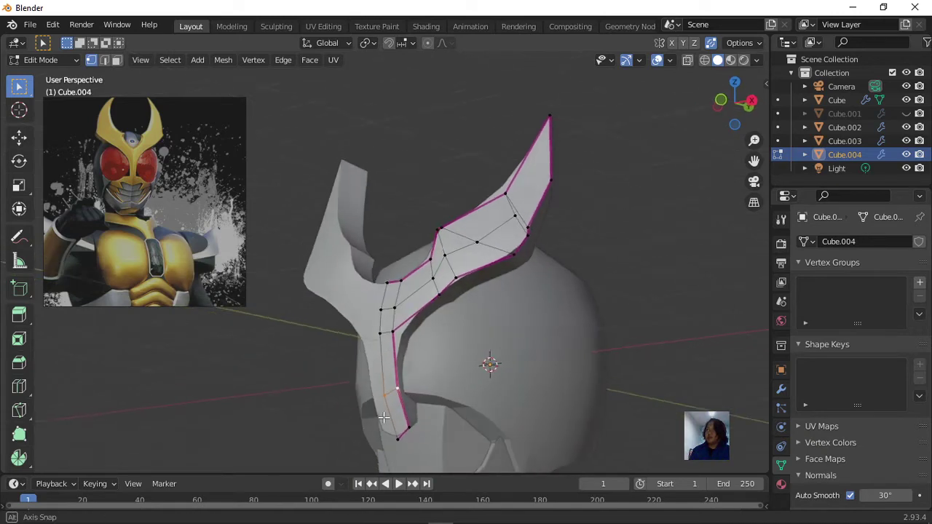
{"action": "key", "text": "alt+z"}
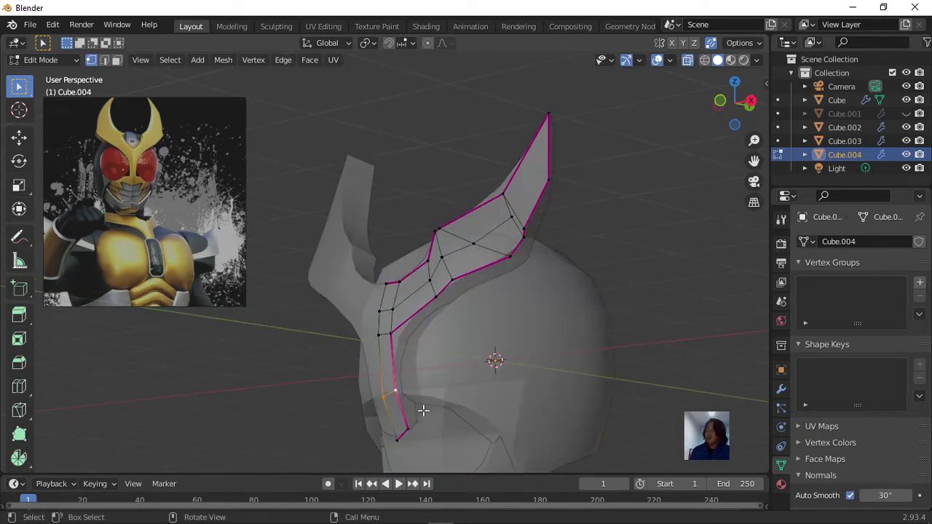
{"action": "middle_click_drag", "start_coordinate": [424, 406], "coordinate": [456, 414]}
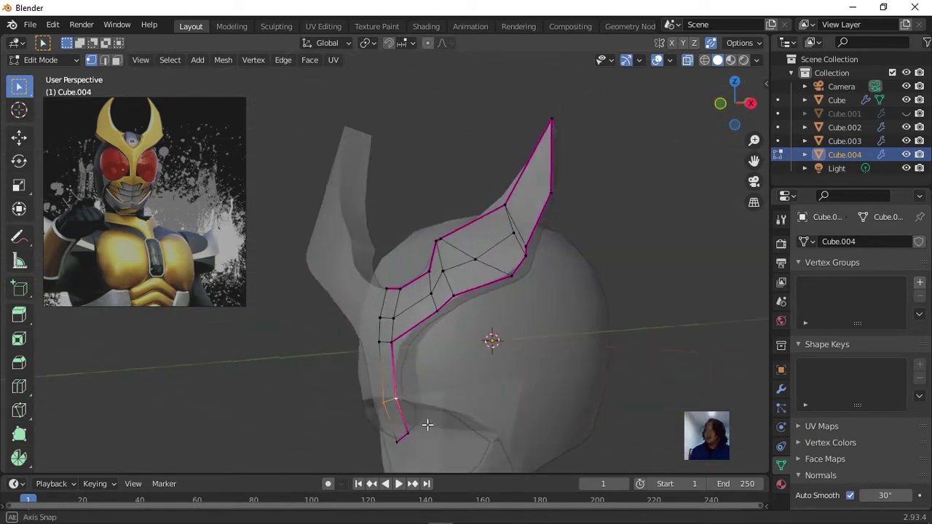
{"action": "key", "text": "ctrl+b"}
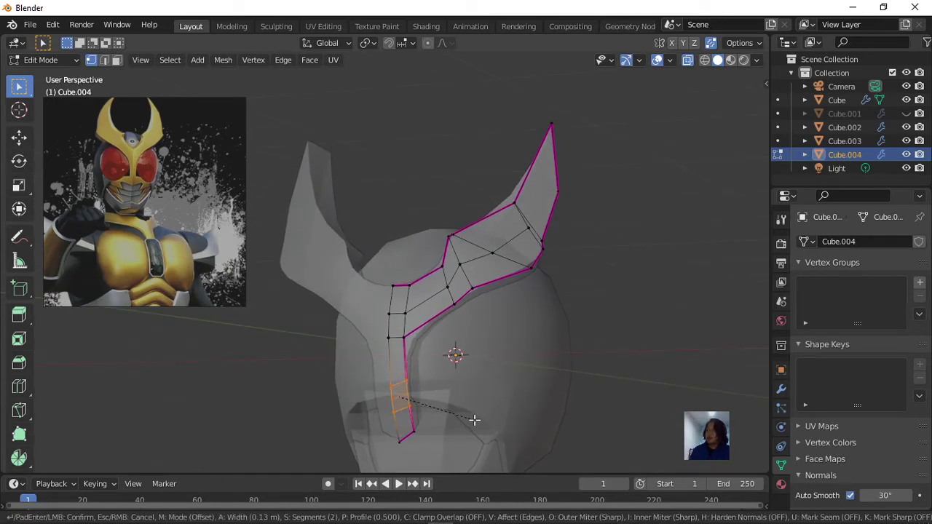
Step: Confirm the stem-base bevel and clear the selection
{"action": "left_click", "coordinate": [485, 423]}
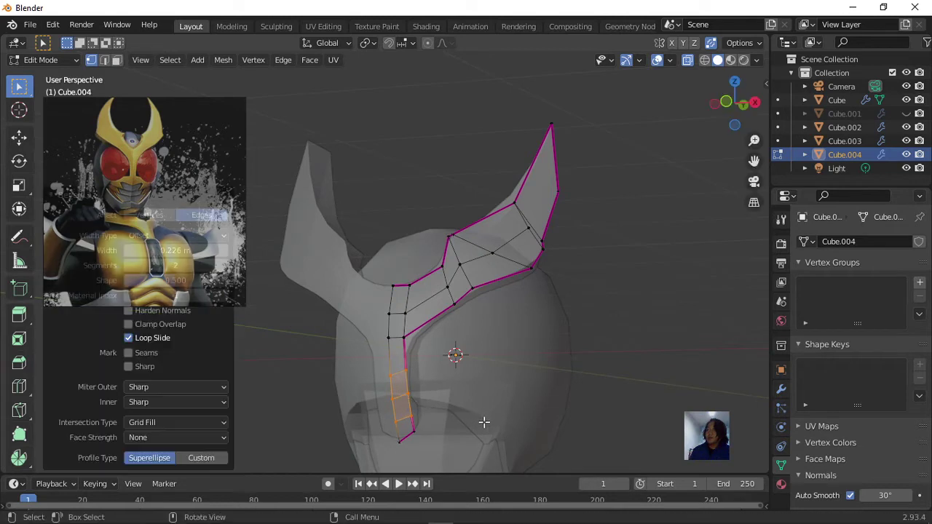
{"action": "key", "text": "alt+a"}
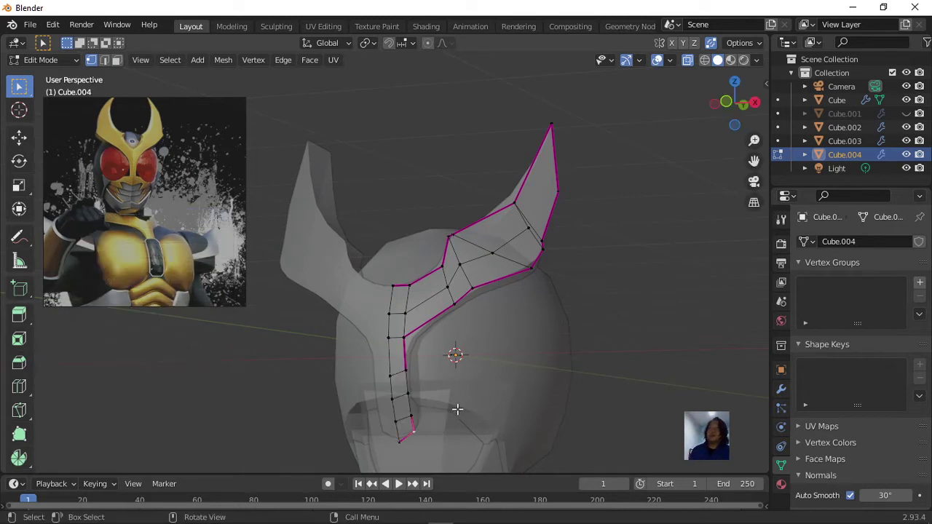
{"action": "scroll", "coordinate": [434, 399], "scroll_direction": "up", "scroll_amount": 2}
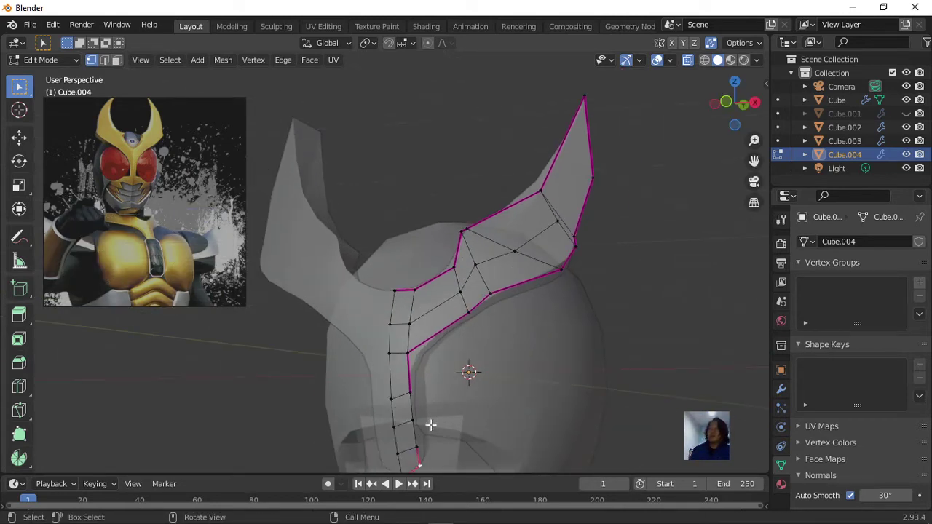
{"action": "middle_click_drag", "start_coordinate": [431, 425], "coordinate": [462, 425]}
Step: Slide a low stem vertex up its side edge, redoing a stray slide to factor 0.151
{"action": "left_click", "coordinate": [418, 418], "text": "shift"}
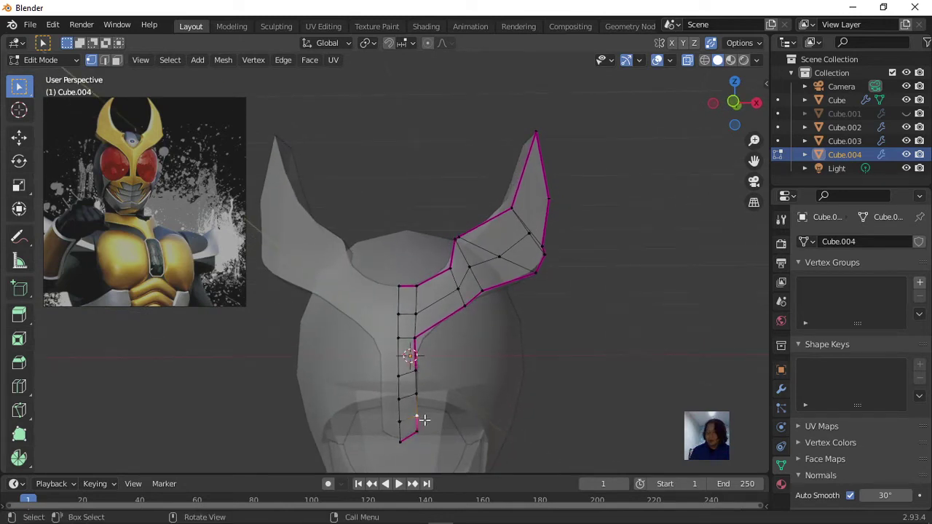
{"action": "key", "text": "shift+v"}
{"action": "left_click", "coordinate": [425, 411]}
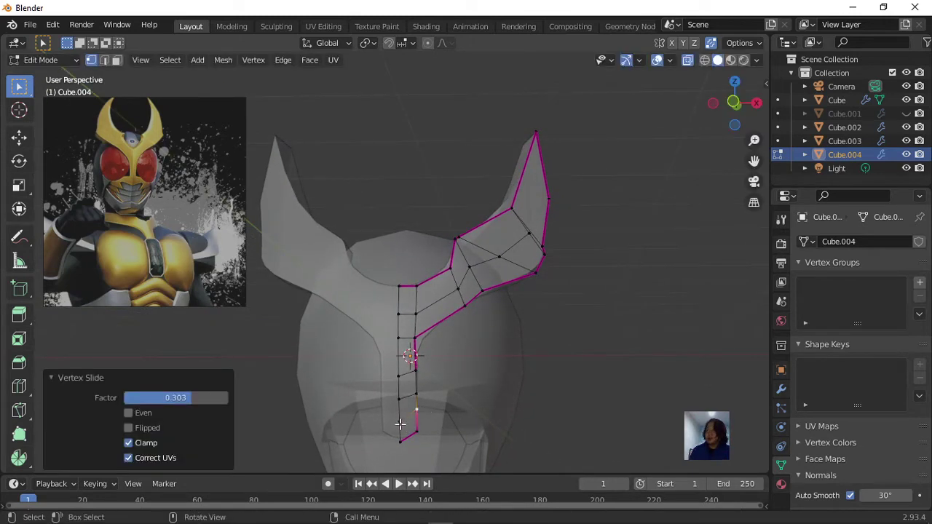
{"action": "key", "text": "shift+v"}
{"action": "left_click", "coordinate": [442, 432]}
{"action": "key", "text": "ctrl+z"}
{"action": "key", "text": "shift+v"}
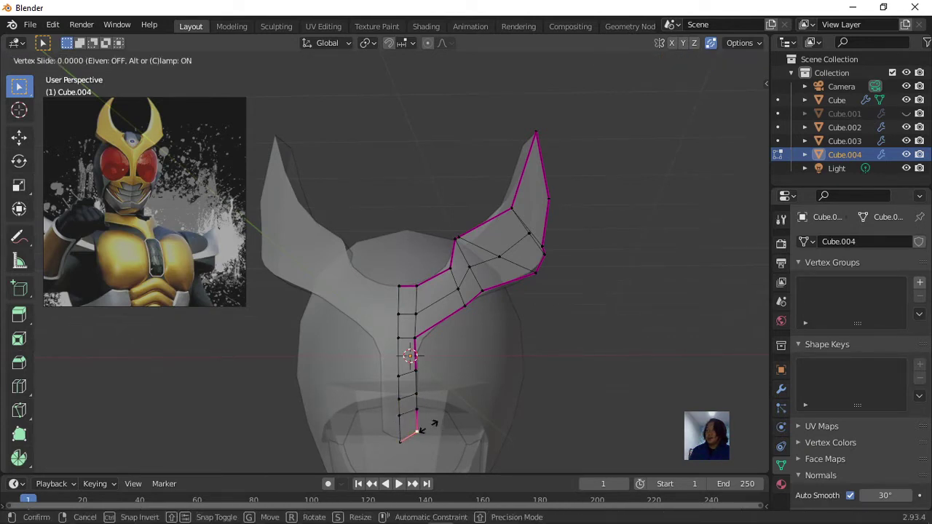
{"action": "left_click", "coordinate": [430, 417]}
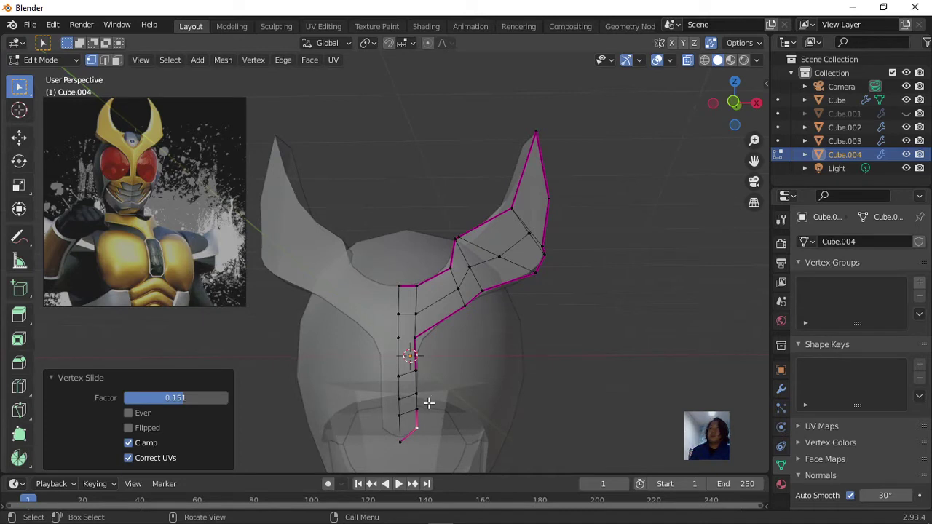
{"action": "left_click", "coordinate": [426, 396], "text": "ctrl"}
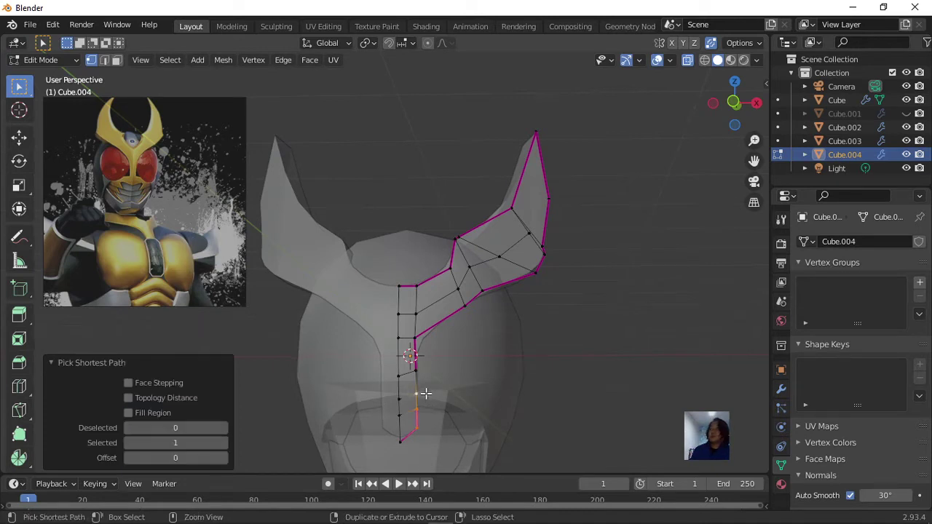
Step: Extrude the stem edge sideways into a new face and crease its edge at -0.601
{"action": "key", "text": "e"}
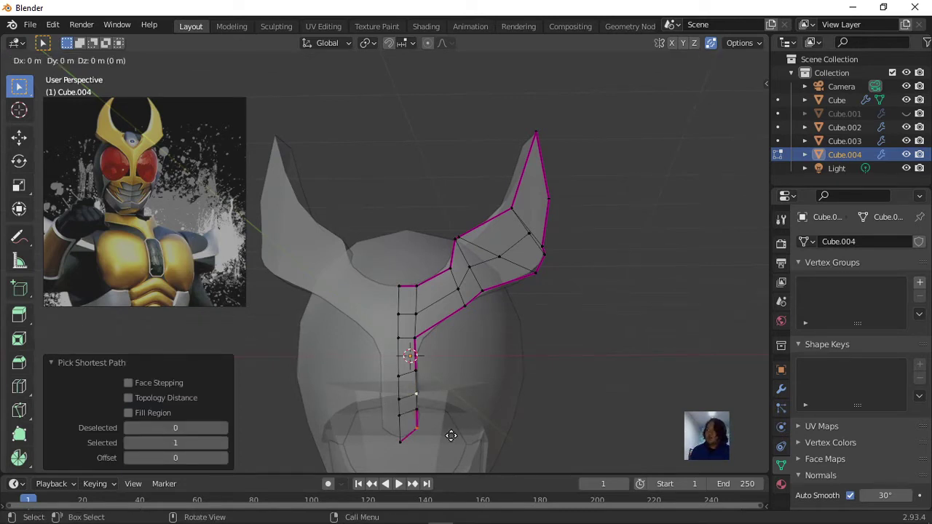
{"action": "left_click", "coordinate": [477, 436]}
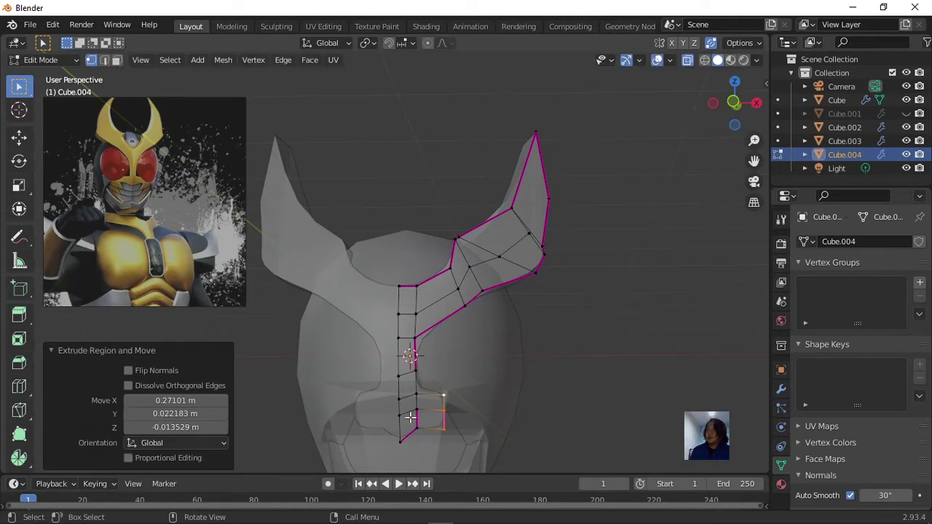
{"action": "left_click", "coordinate": [417, 410], "text": "shift"}
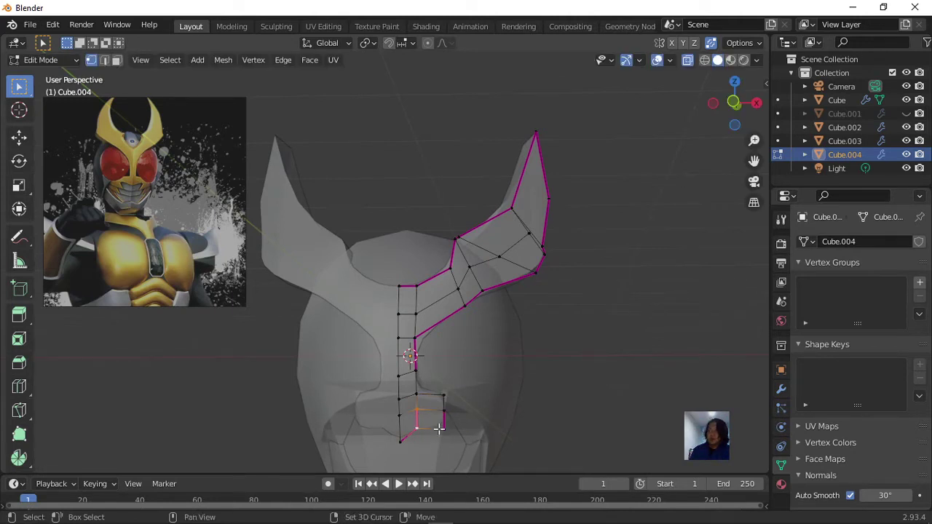
{"action": "left_click", "coordinate": [444, 410], "text": "shift"}
{"action": "key", "text": "shift+e"}
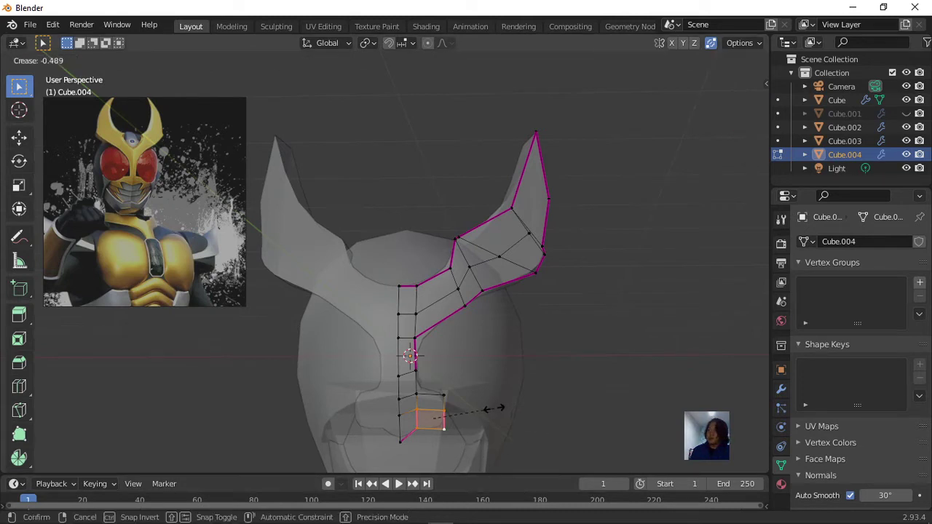
{"action": "left_click", "coordinate": [599, 416]}
{"action": "key", "text": "shift+e"}
{"action": "left_click", "coordinate": [552, 429]}
{"action": "key", "text": "shift+e"}
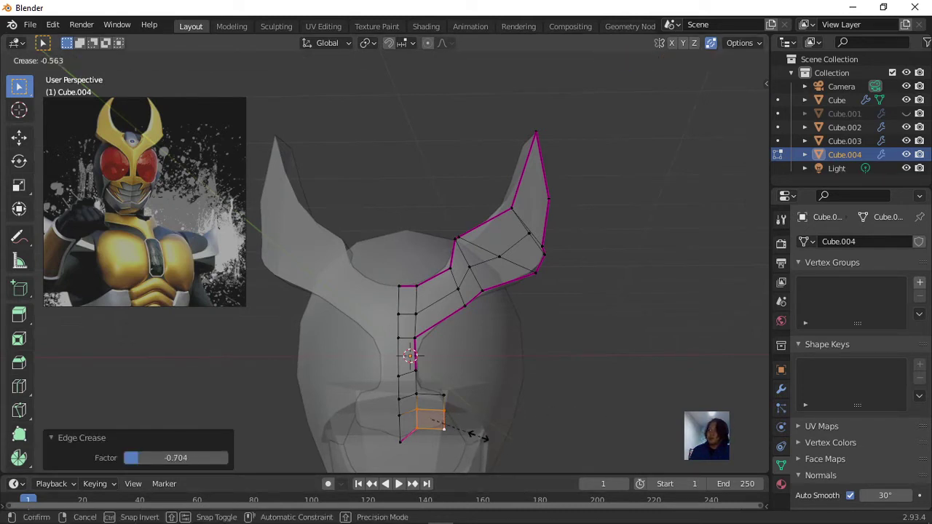
{"action": "left_click", "coordinate": [477, 435]}
Step: Crease the bottom edge of the new flange face
{"action": "middle_click_drag", "start_coordinate": [533, 412], "coordinate": [460, 431]}
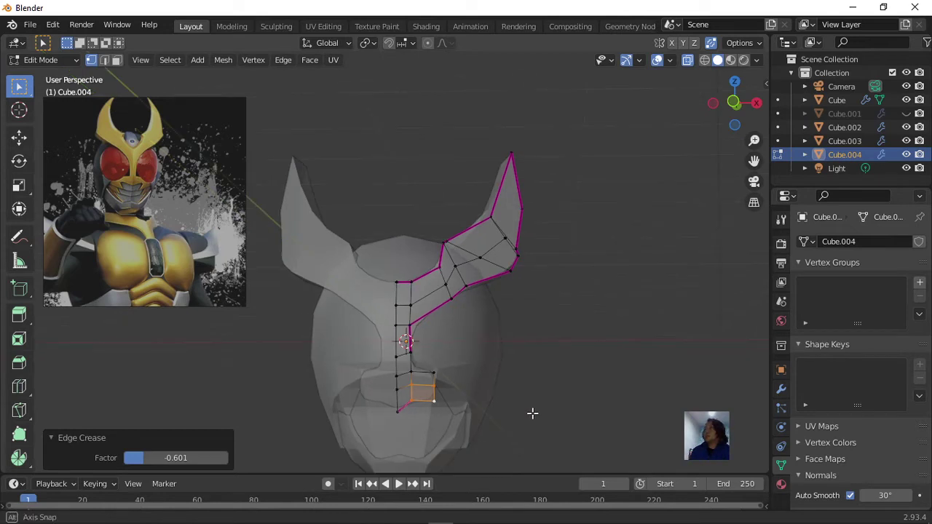
{"action": "left_click", "coordinate": [421, 402]}
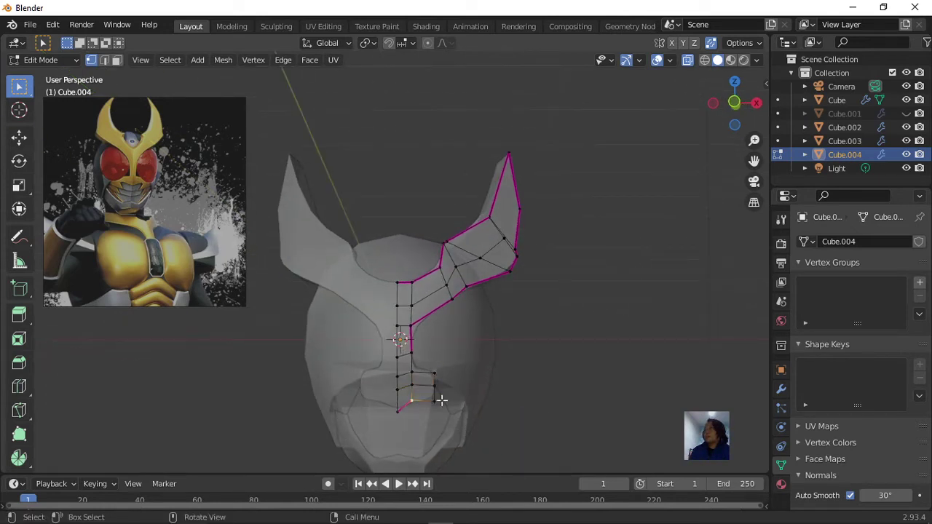
{"action": "left_click", "coordinate": [412, 401], "text": "shift"}
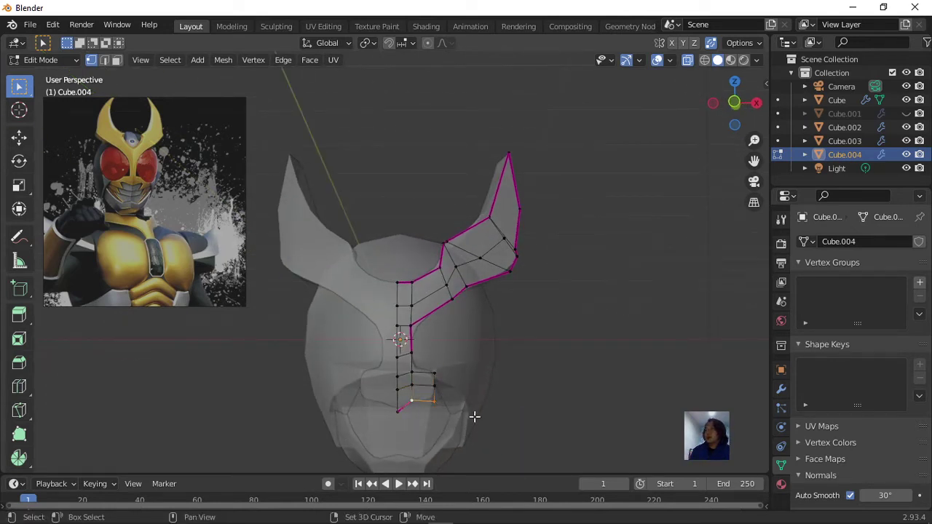
{"action": "key", "text": "shift+e"}
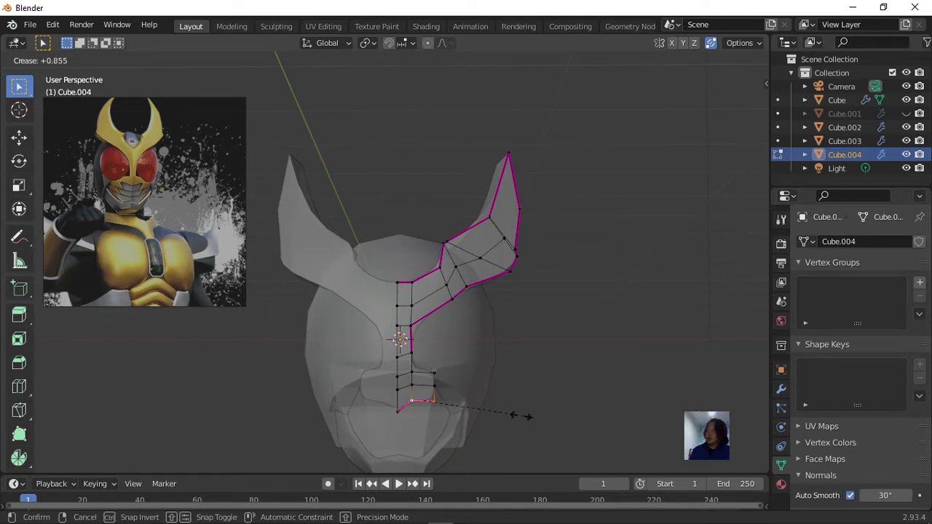
{"action": "left_click", "coordinate": [434, 404]}
Step: Dissolve the flange's extra inner edges and pull a vertex out into a pointed tip
{"action": "scroll", "coordinate": [474, 424], "scroll_direction": "up", "scroll_amount": 2}
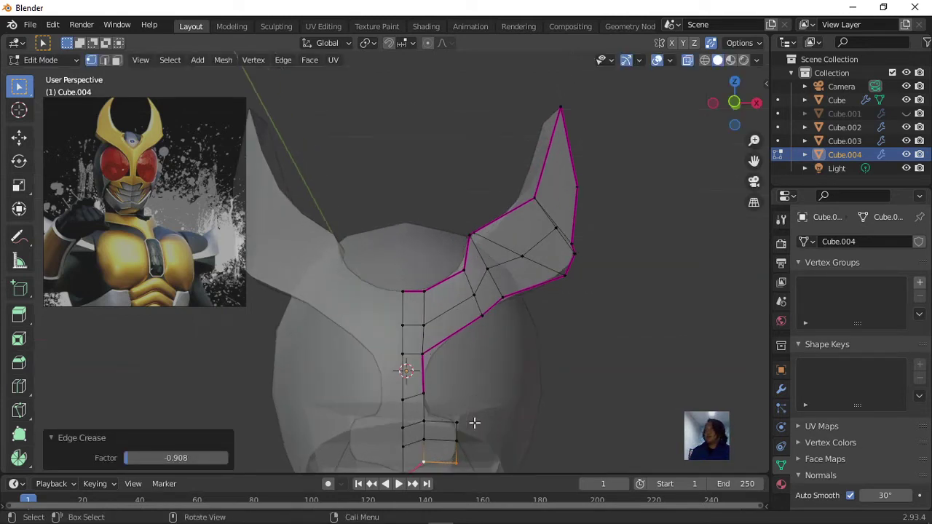
{"action": "scroll", "coordinate": [474, 424], "scroll_direction": "down", "scroll_amount": 1}
{"action": "middle_click_drag", "start_coordinate": [474, 424], "coordinate": [471, 425]}
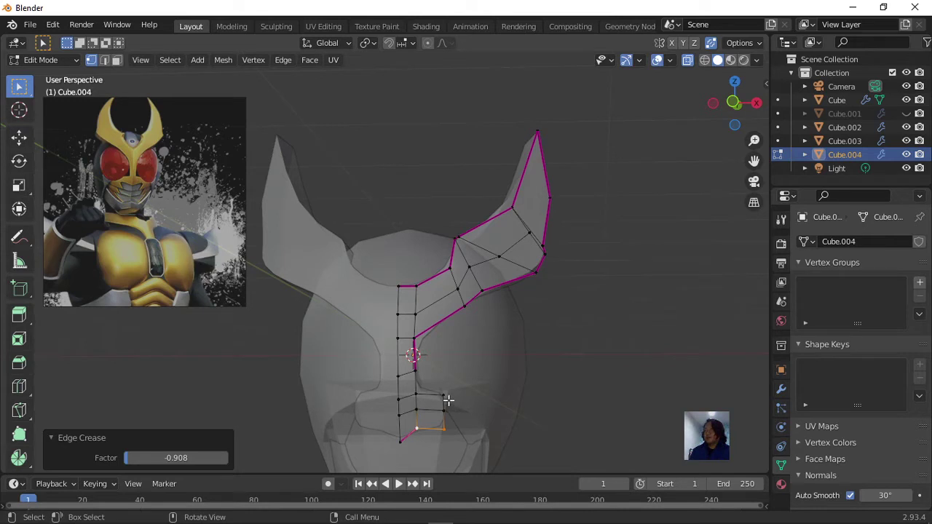
{"action": "left_click", "coordinate": [399, 415], "text": "shift"}
{"action": "left_click", "coordinate": [419, 413], "text": "shift"}
{"action": "right_click", "coordinate": [419, 413]}
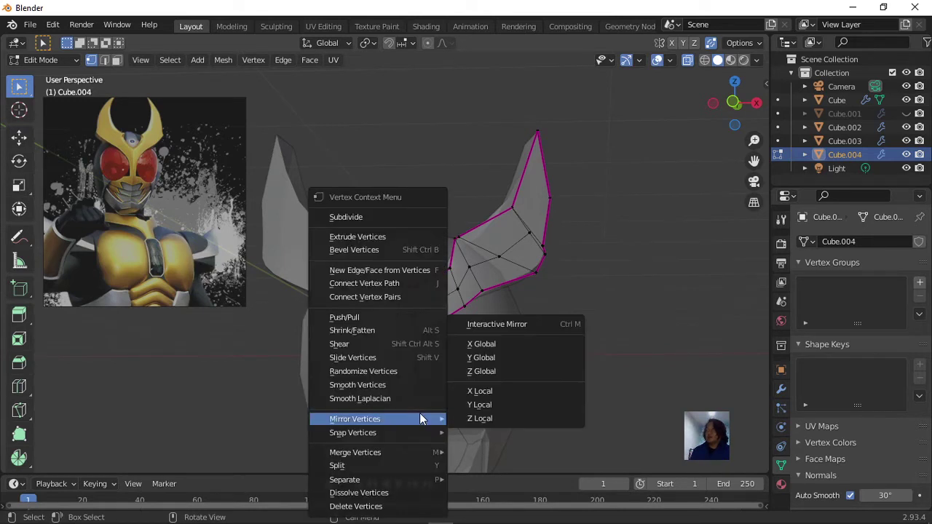
{"action": "key", "text": "x"}
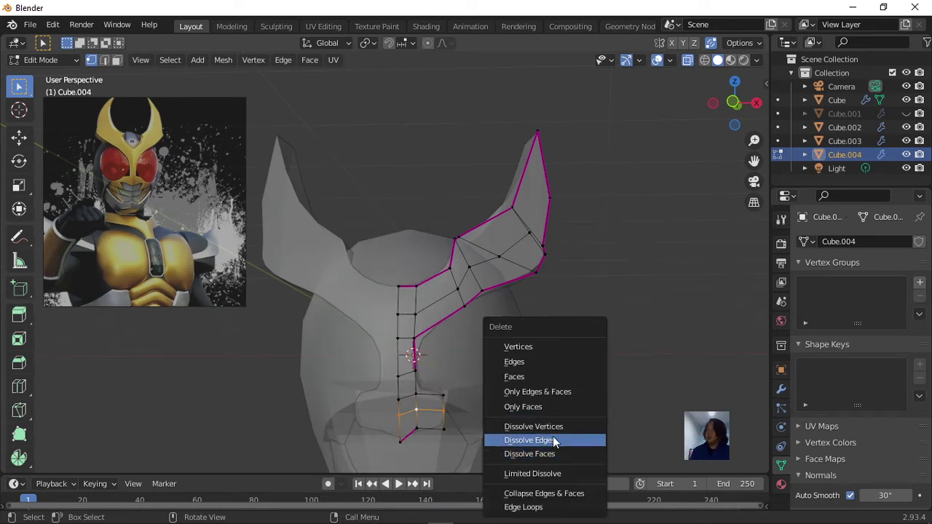
{"action": "left_click", "coordinate": [553, 439]}
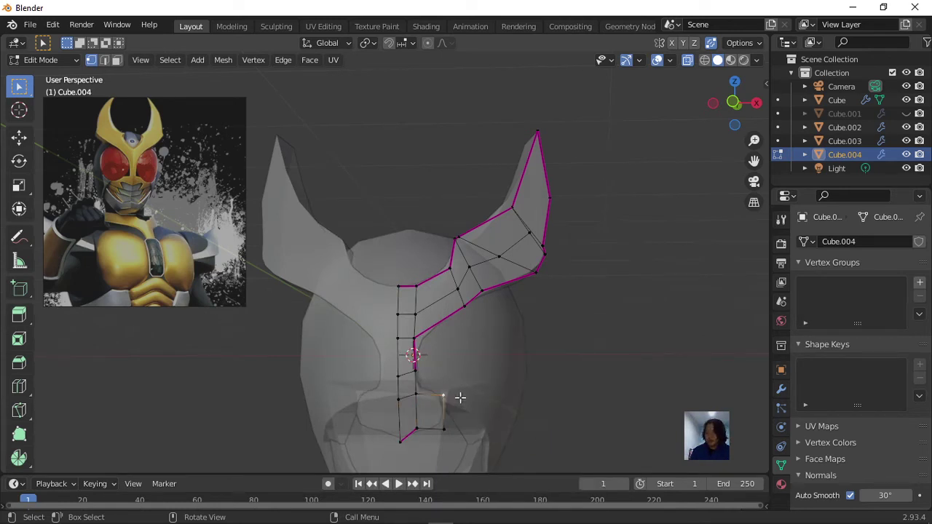
{"action": "key", "text": "g"}
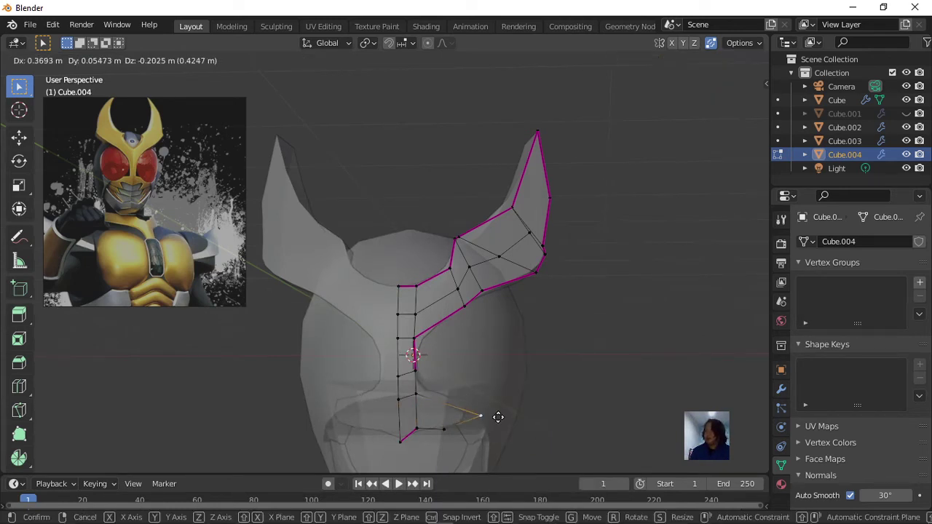
{"action": "left_click", "coordinate": [486, 410]}
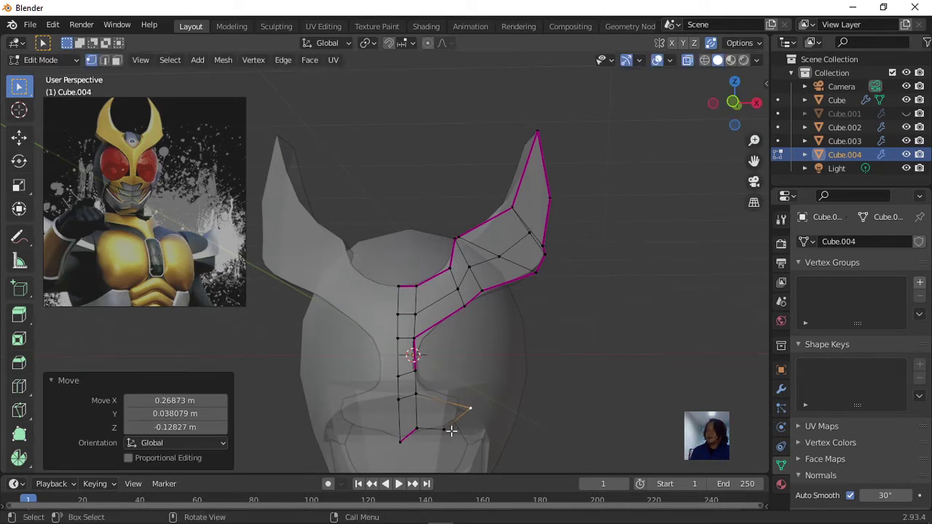
Step: Fully crease the flange's bottom and top edges
{"action": "left_click", "coordinate": [471, 410]}
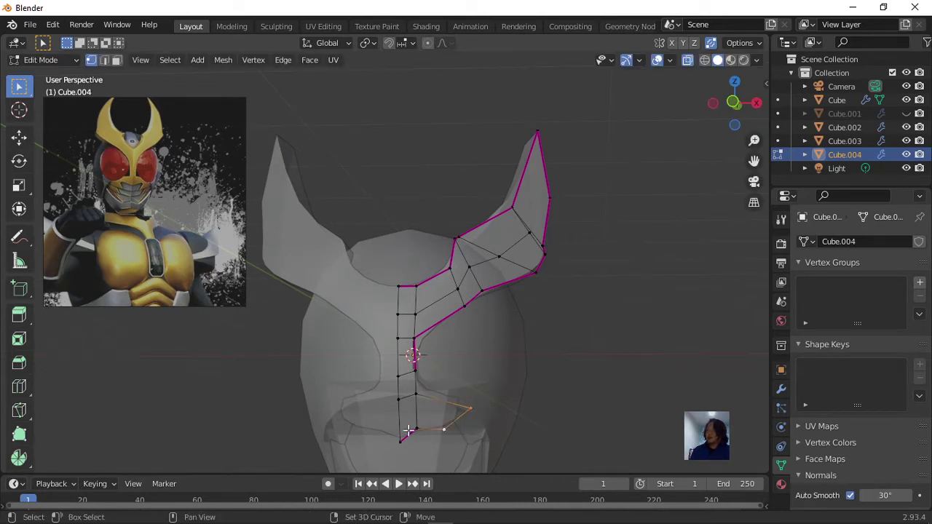
{"action": "left_click", "coordinate": [413, 430], "text": "shift"}
{"action": "key", "text": "shift+e"}
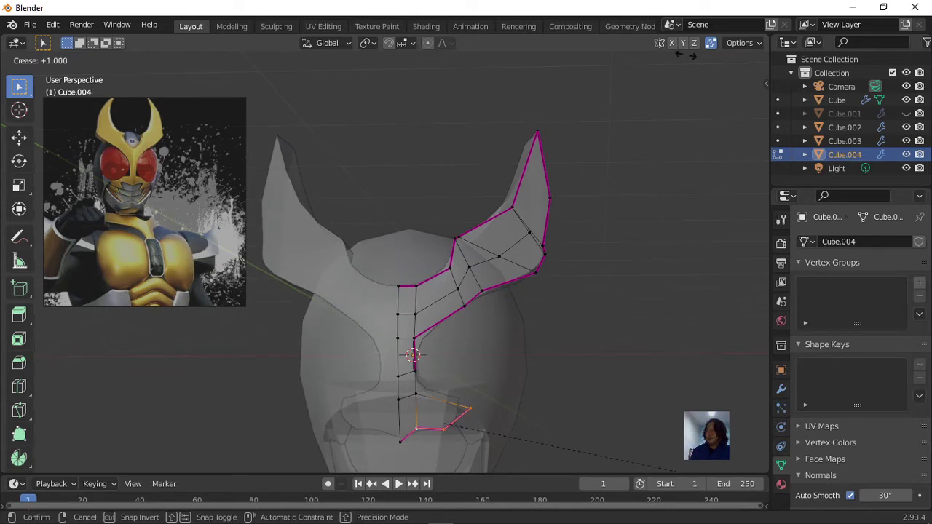
{"action": "left_click", "coordinate": [616, 252]}
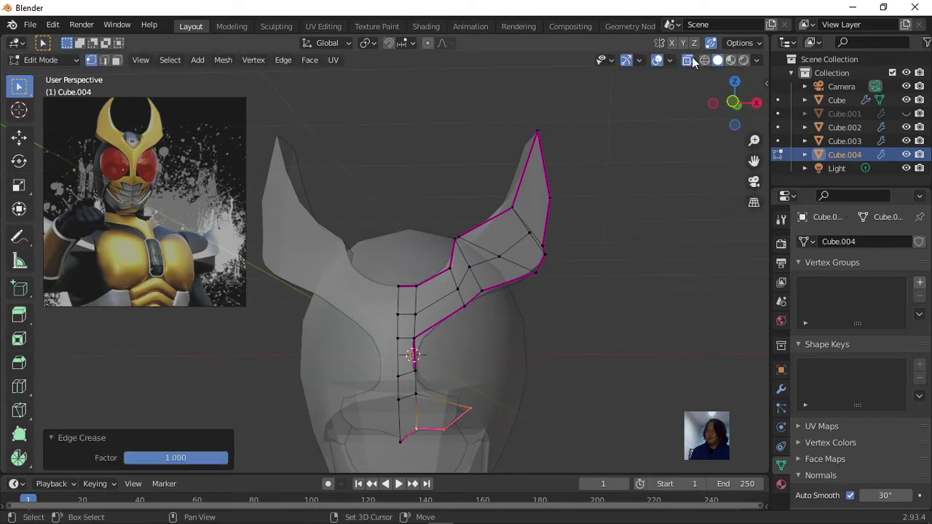
{"action": "left_click", "coordinate": [420, 386]}
{"action": "left_click", "coordinate": [473, 407], "text": "shift"}
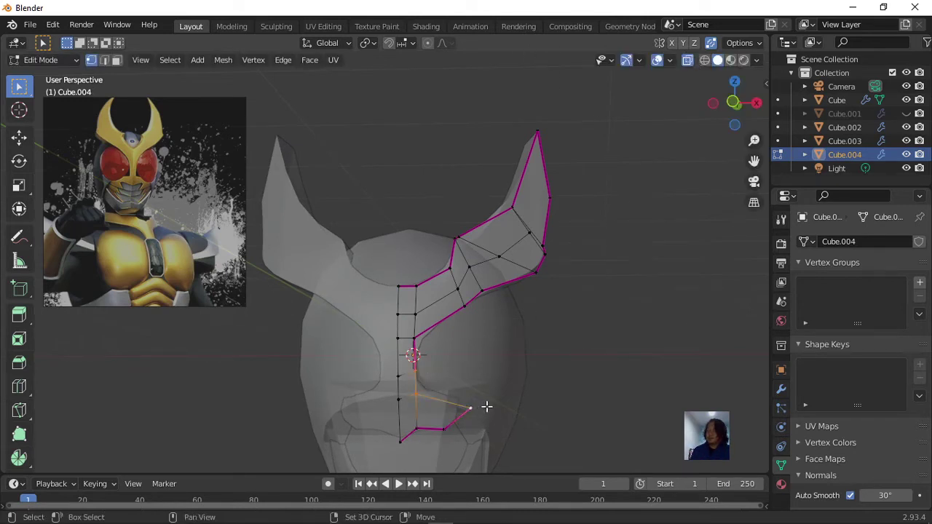
{"action": "key", "text": "shift+e"}
{"action": "left_click", "coordinate": [592, 449]}
Step: In side view, move the flange's lower edge so it hugs the helmet
{"action": "middle_click_drag", "start_coordinate": [592, 448], "coordinate": [551, 442]}
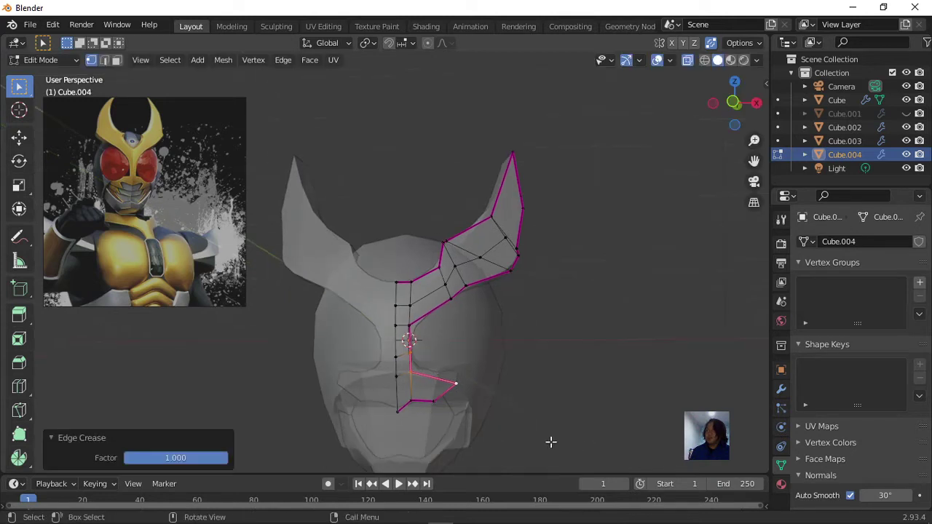
{"action": "middle_click_drag", "start_coordinate": [690, 66], "coordinate": [562, 277]}
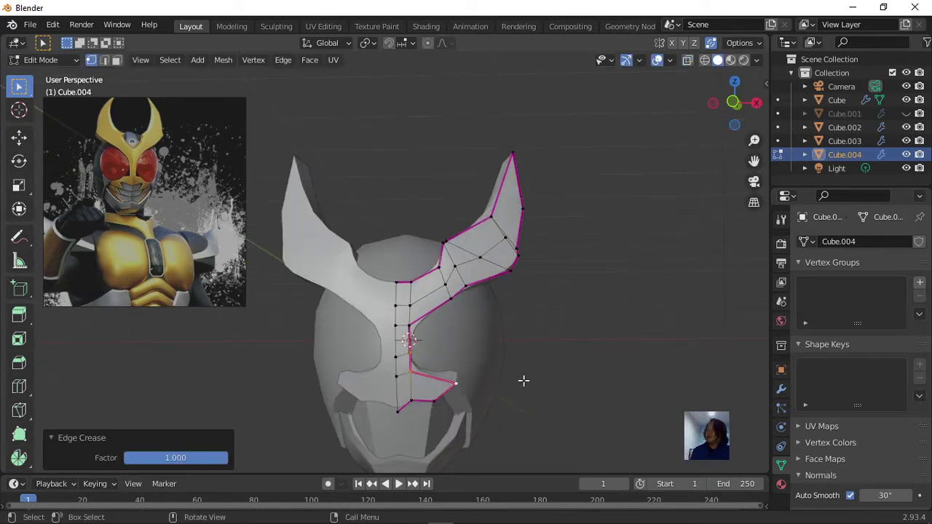
{"action": "mouse_move", "coordinate": [524, 381]}
{"action": "middle_mouse_down"}
{"action": "mouse_move", "coordinate": [475, 365]}
{"action": "mouse_move", "coordinate": [398, 364]}
{"action": "middle_mouse_up"}
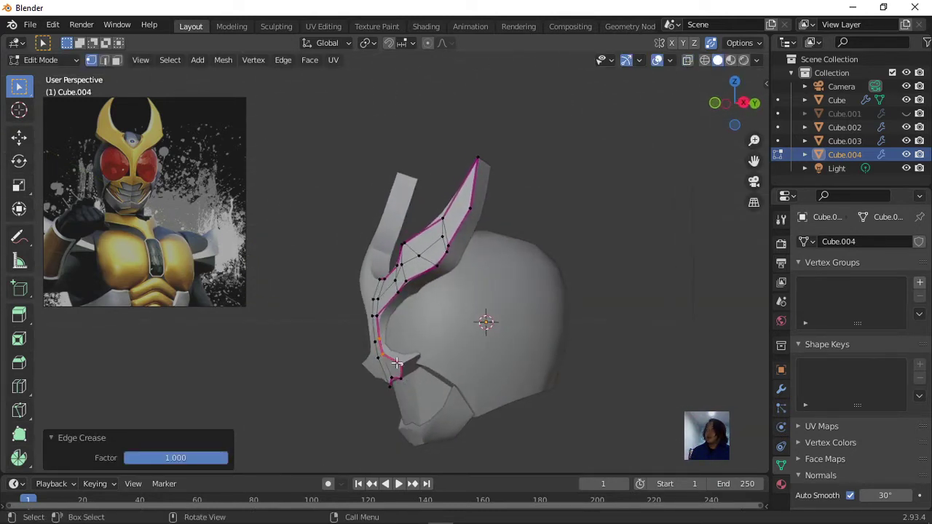
{"action": "left_click", "coordinate": [397, 363]}
{"action": "key", "text": "g"}
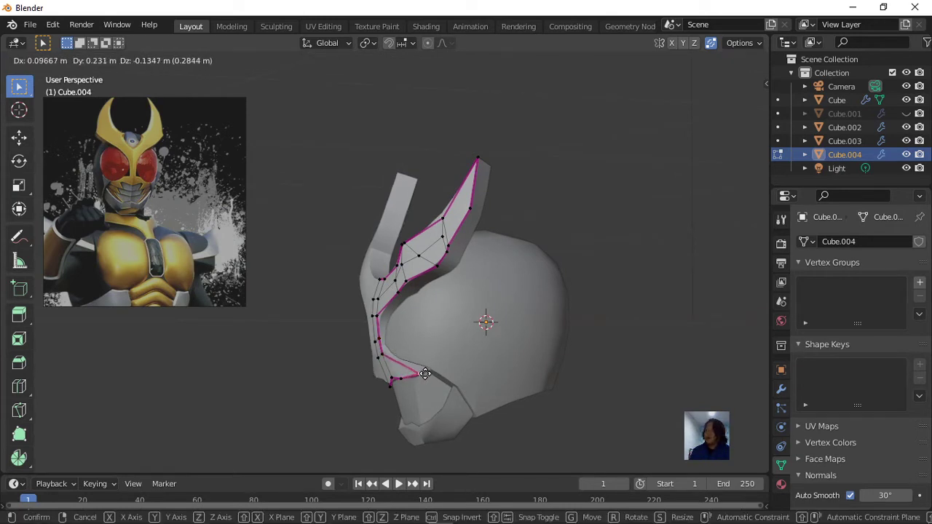
{"action": "left_click", "coordinate": [429, 369]}
{"action": "key", "text": "g"}
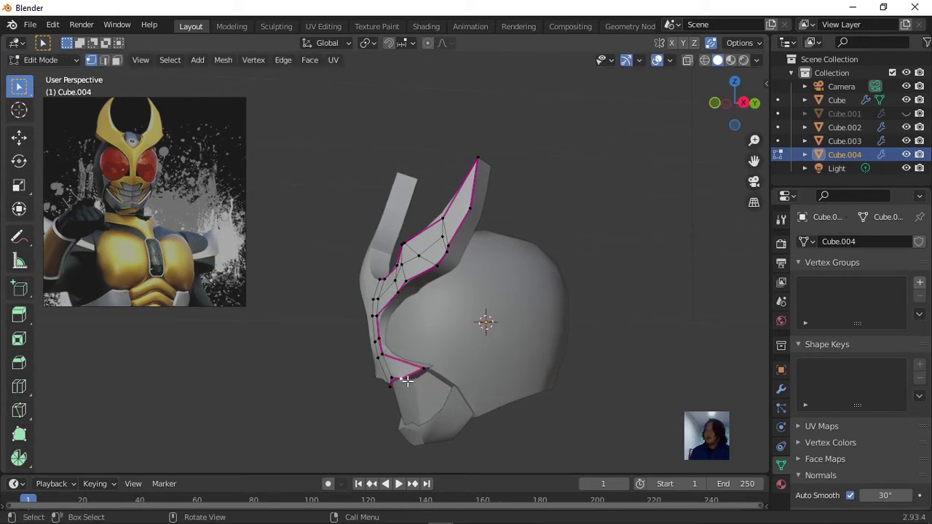
{"action": "left_click", "coordinate": [402, 381]}
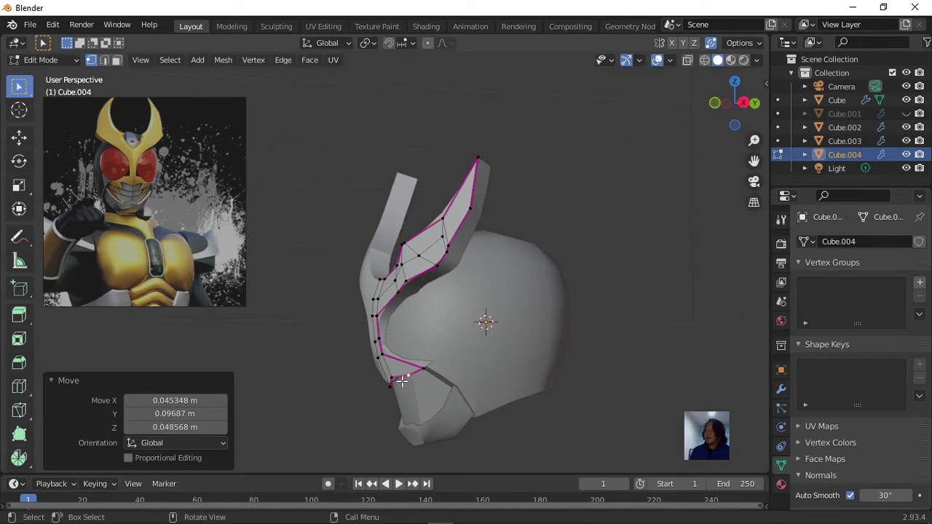
{"action": "mouse_move", "coordinate": [428, 380]}
{"action": "middle_mouse_down"}
{"action": "mouse_move", "coordinate": [551, 375]}
{"action": "mouse_move", "coordinate": [543, 369]}
{"action": "middle_mouse_up"}
{"action": "scroll", "coordinate": [528, 369], "scroll_direction": "up", "scroll_amount": 1}
Step: Move the flange's lower corner vertex, undoing an accidental face fill first
{"action": "scroll", "coordinate": [447, 409], "scroll_direction": "up", "scroll_amount": 2}
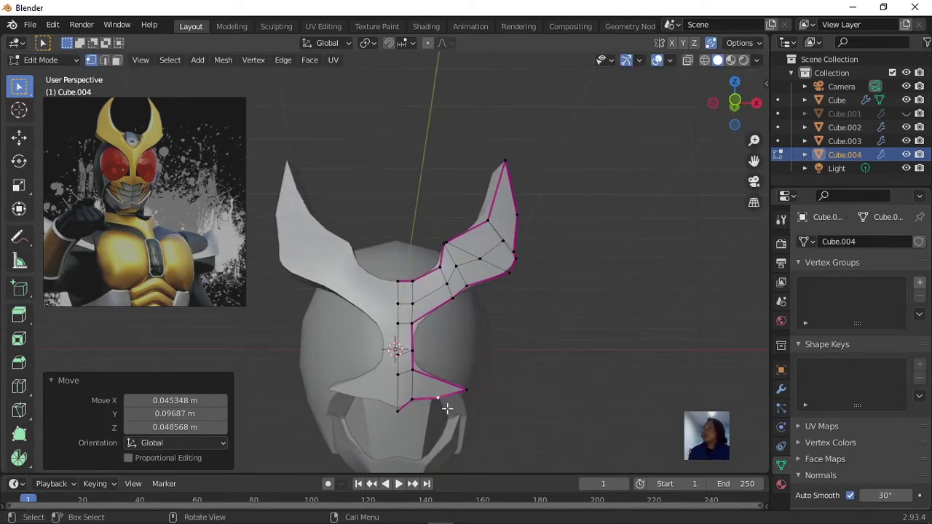
{"action": "left_click", "coordinate": [422, 377]}
{"action": "key", "text": "f"}
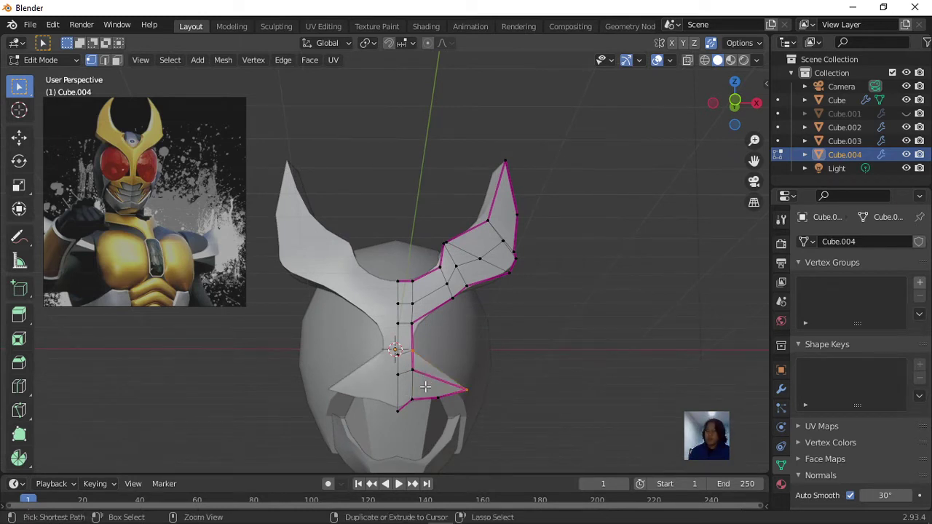
{"action": "key", "text": "ctrl+z"}
{"action": "key", "text": "g"}
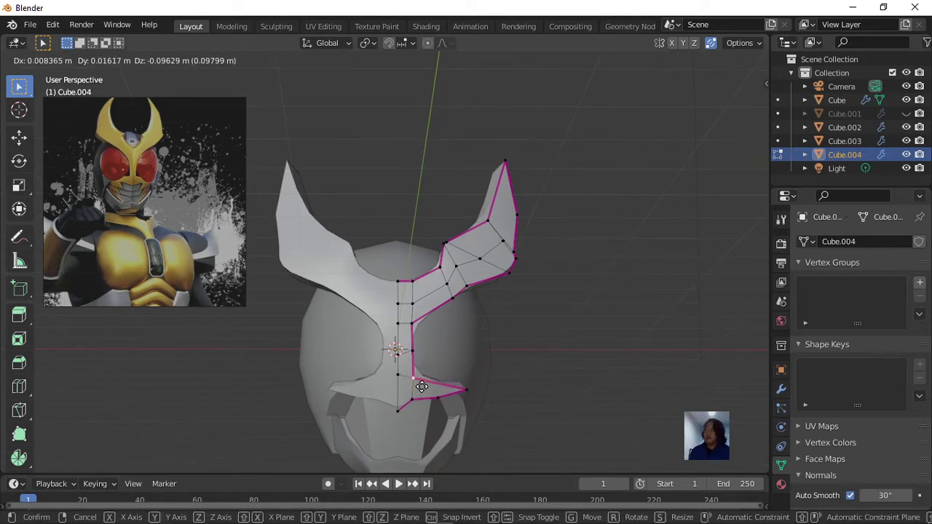
{"action": "left_click", "coordinate": [422, 388]}
Step: Pan to the mask's lower part and reposition the flange's inner corner vertex
{"action": "scroll", "coordinate": [484, 397], "scroll_direction": "up", "scroll_amount": 2}
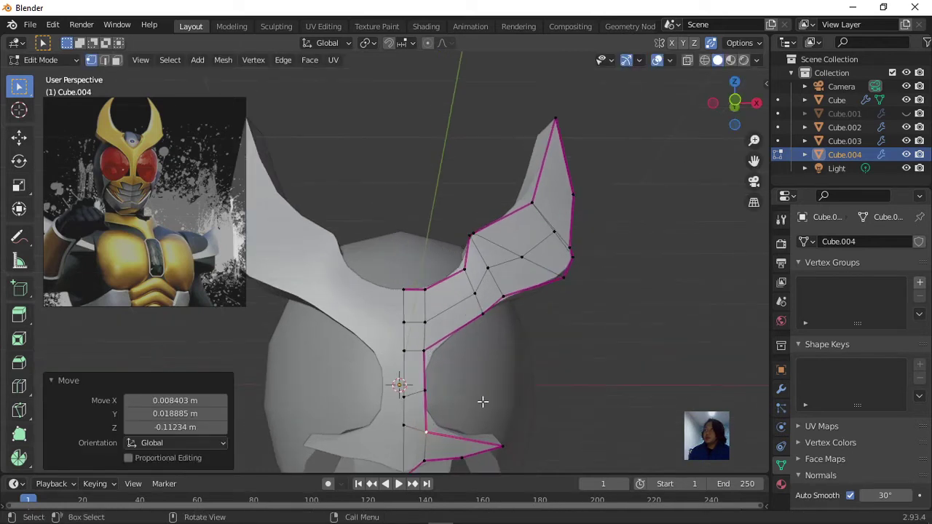
{"action": "scroll", "coordinate": [481, 378], "scroll_direction": "up", "scroll_amount": 1}
{"action": "middle_click_drag", "start_coordinate": [476, 351], "coordinate": [477, 311], "text": "shift"}
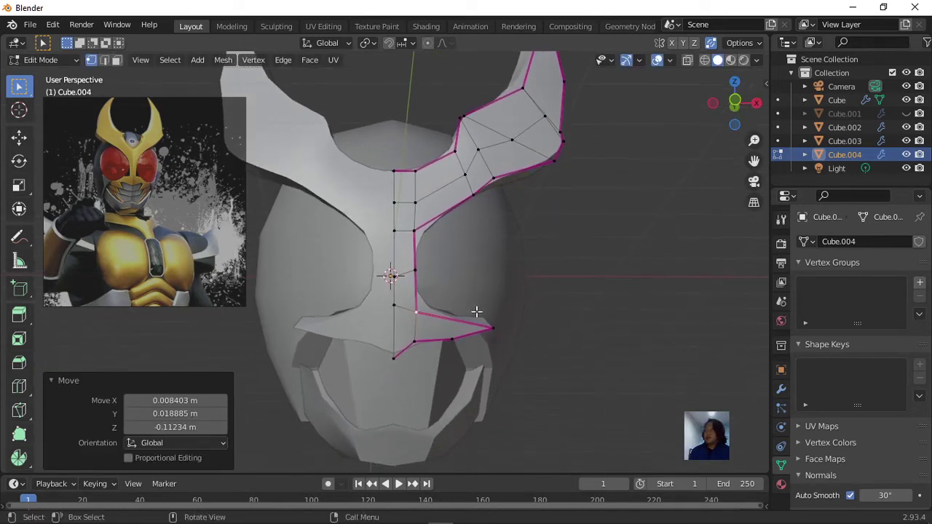
{"action": "left_click", "coordinate": [393, 312]}
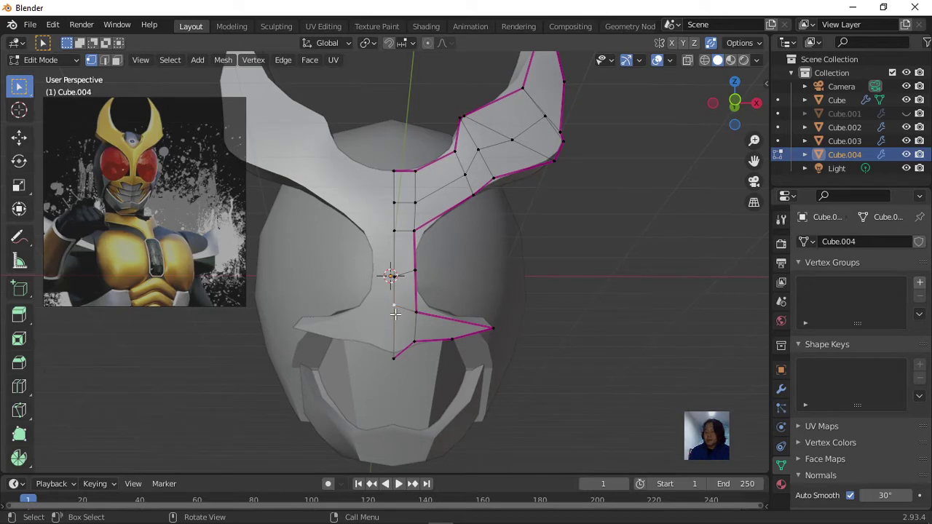
{"action": "key", "text": "g"}
{"action": "left_click", "coordinate": [395, 315]}
Step: From a side view, pull the flange's lower inner vertex outward toward a tip
{"action": "mouse_move", "coordinate": [397, 320]}
{"action": "middle_mouse_down"}
{"action": "mouse_move", "coordinate": [424, 329]}
{"action": "mouse_move", "coordinate": [329, 350]}
{"action": "mouse_move", "coordinate": [399, 345]}
{"action": "middle_mouse_up"}
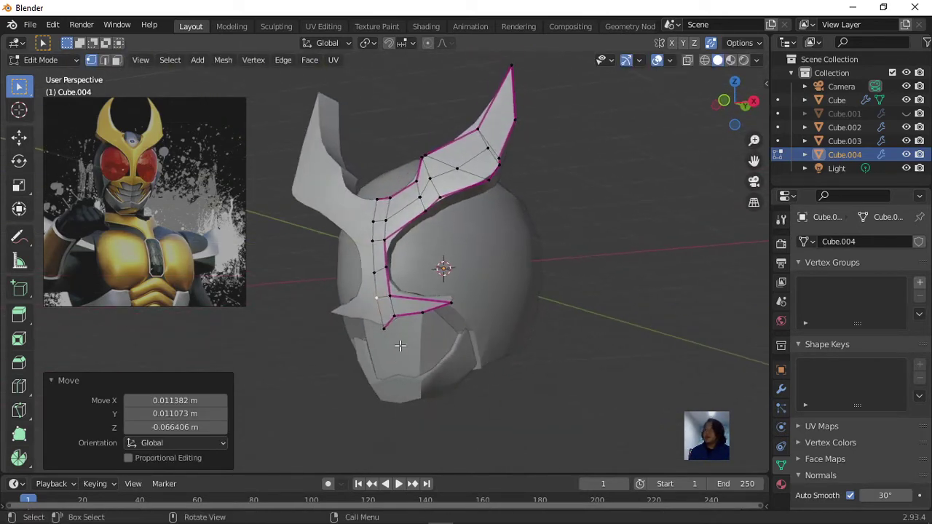
{"action": "scroll", "coordinate": [445, 319], "scroll_direction": "up", "scroll_amount": 2}
{"action": "key", "text": "k"}
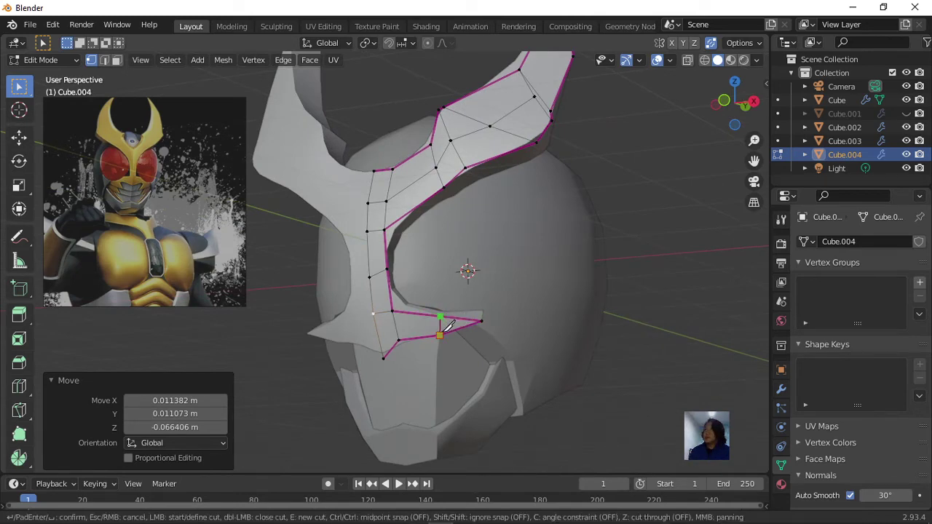
{"action": "key", "text": "Escape"}
{"action": "mouse_move", "coordinate": [443, 364]}
{"action": "middle_mouse_down"}
{"action": "mouse_move", "coordinate": [369, 383]}
{"action": "mouse_move", "coordinate": [374, 367]}
{"action": "middle_mouse_up"}
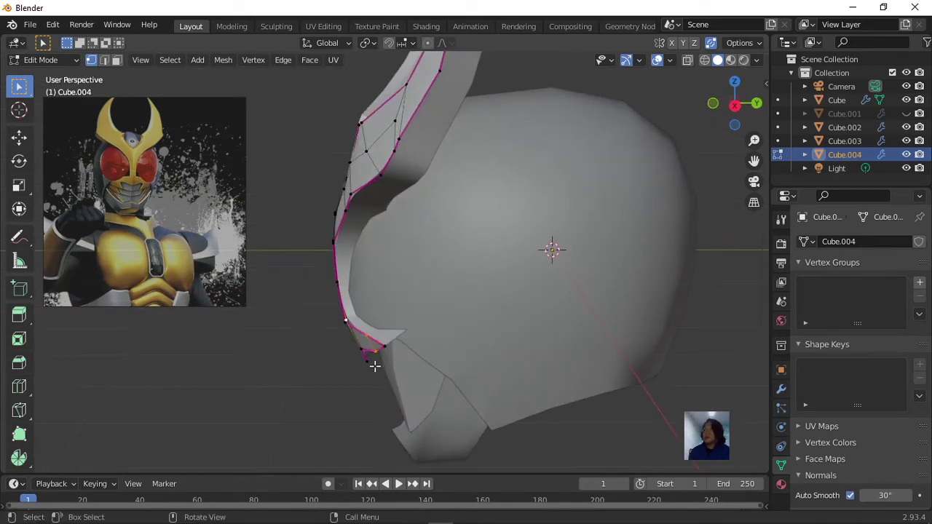
{"action": "left_click", "coordinate": [390, 348], "text": "shift"}
{"action": "key", "text": "g"}
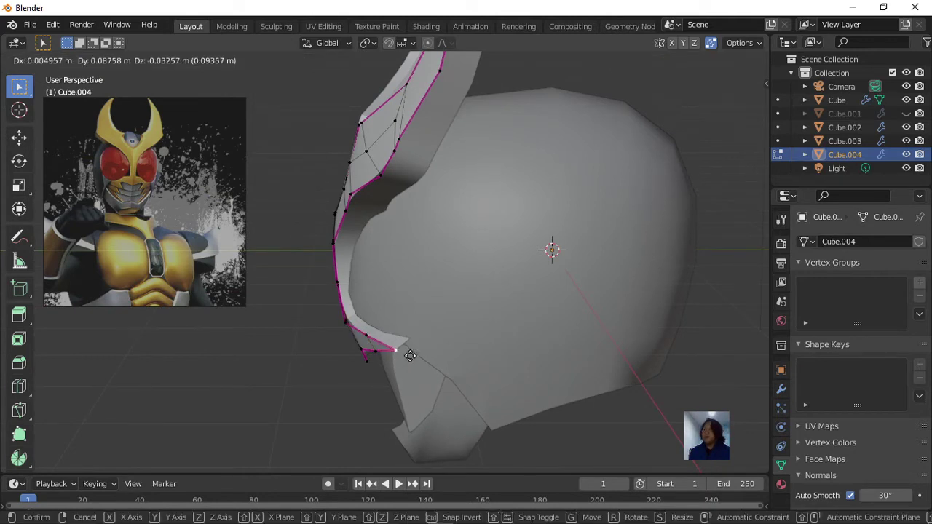
{"action": "left_click", "coordinate": [416, 352]}
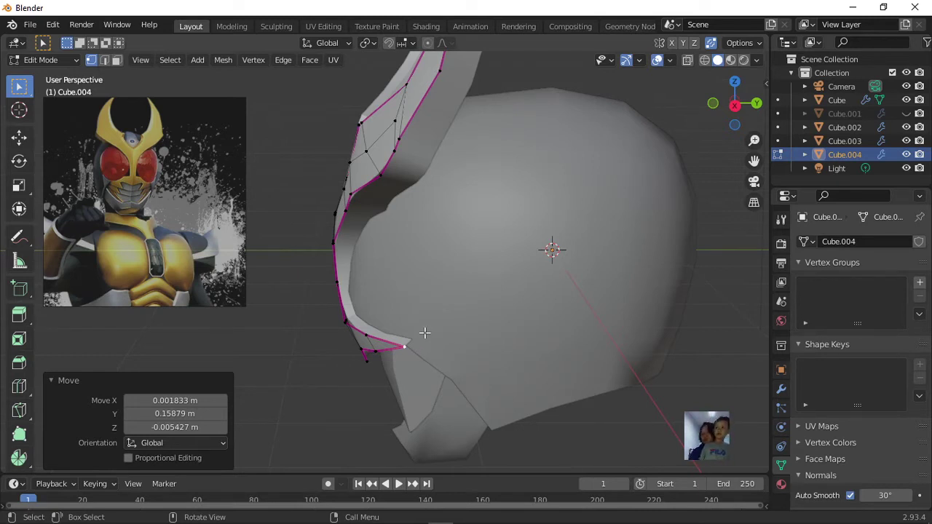
Step: Raise a vertex on the flange's bottom edge and select it with the tip vertex
{"action": "mouse_move", "coordinate": [372, 381]}
{"action": "middle_mouse_down"}
{"action": "mouse_move", "coordinate": [579, 350]}
{"action": "mouse_move", "coordinate": [578, 328]}
{"action": "mouse_move", "coordinate": [541, 344]}
{"action": "middle_mouse_up"}
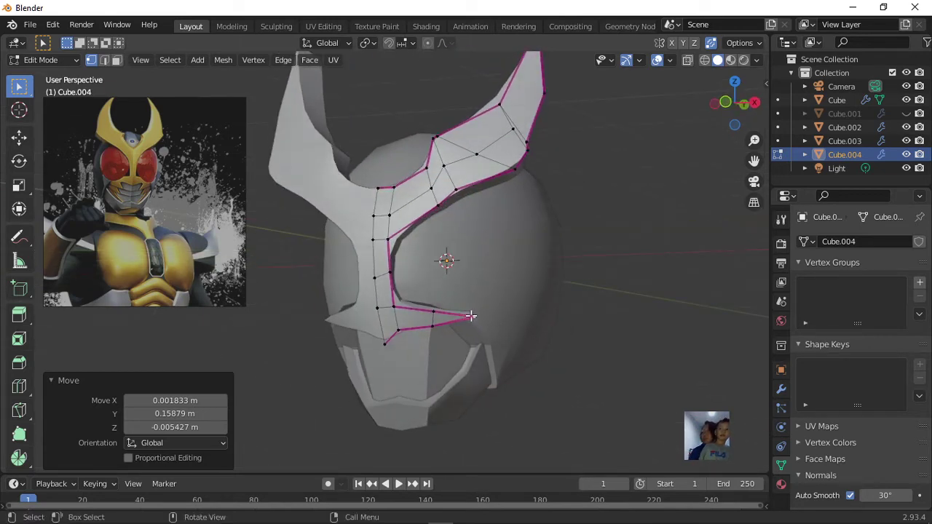
{"action": "left_click", "coordinate": [437, 313]}
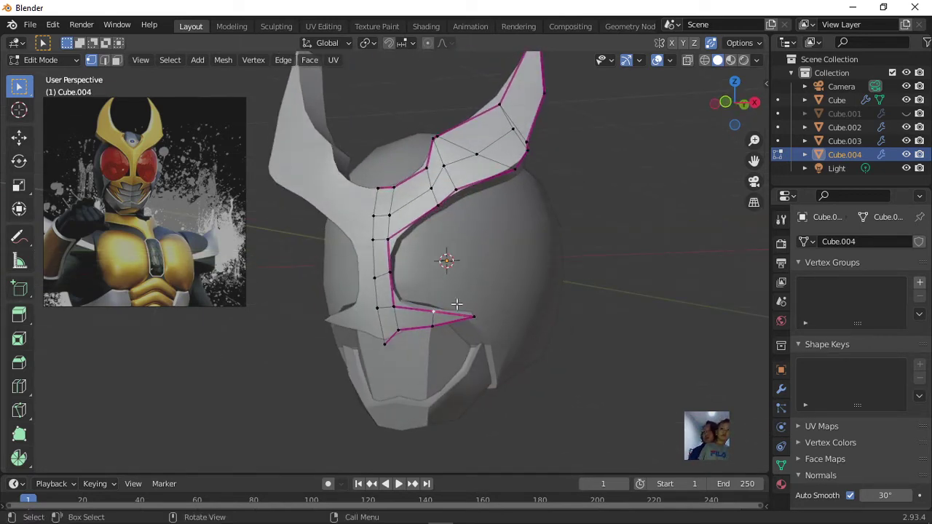
{"action": "key", "text": "g"}
{"action": "left_click", "coordinate": [463, 289]}
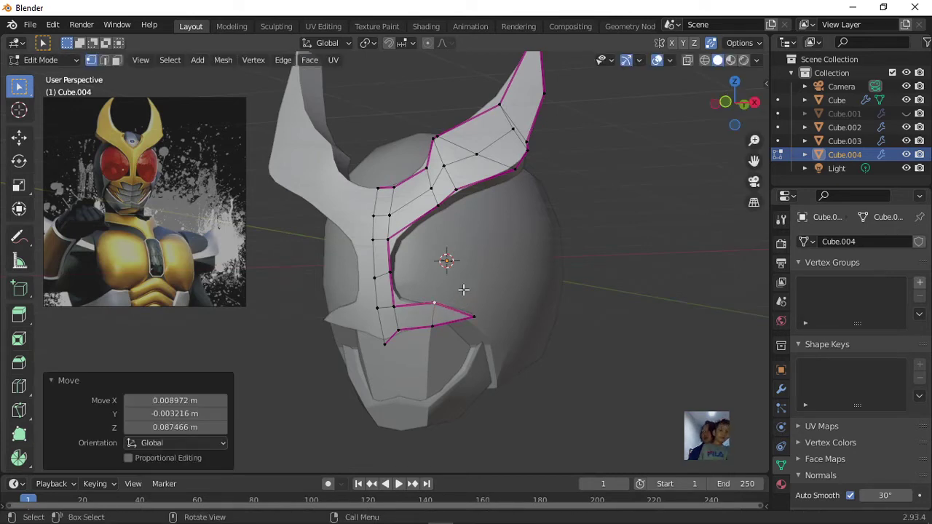
{"action": "mouse_move", "coordinate": [463, 307]}
{"action": "middle_mouse_down"}
{"action": "mouse_move", "coordinate": [459, 260]}
{"action": "mouse_move", "coordinate": [471, 256]}
{"action": "mouse_move", "coordinate": [529, 308]}
{"action": "mouse_move", "coordinate": [470, 279]}
{"action": "mouse_move", "coordinate": [460, 334]}
{"action": "middle_mouse_up"}
{"action": "left_click", "coordinate": [475, 312], "text": "shift"}
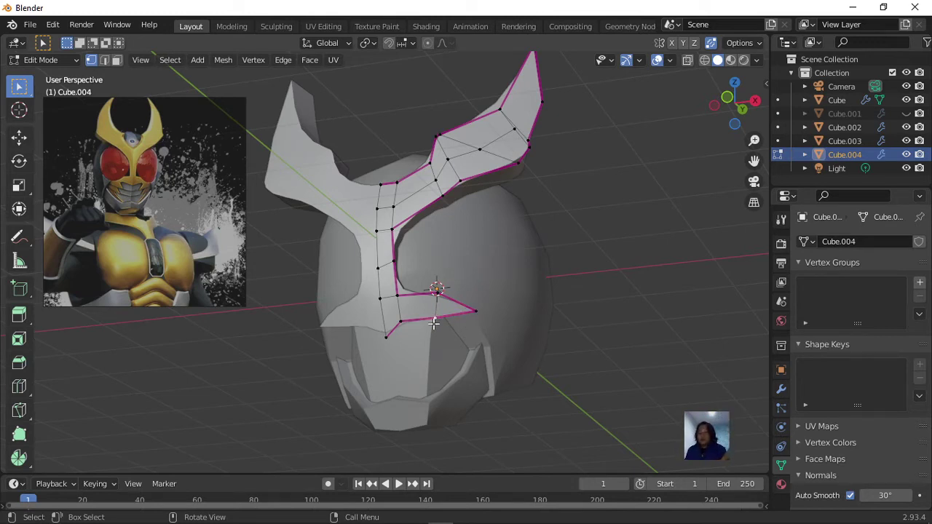
Step: Knife-cut a new vertex into the flange's bottom edge and pull it down into a notch
{"action": "key", "text": "k"}
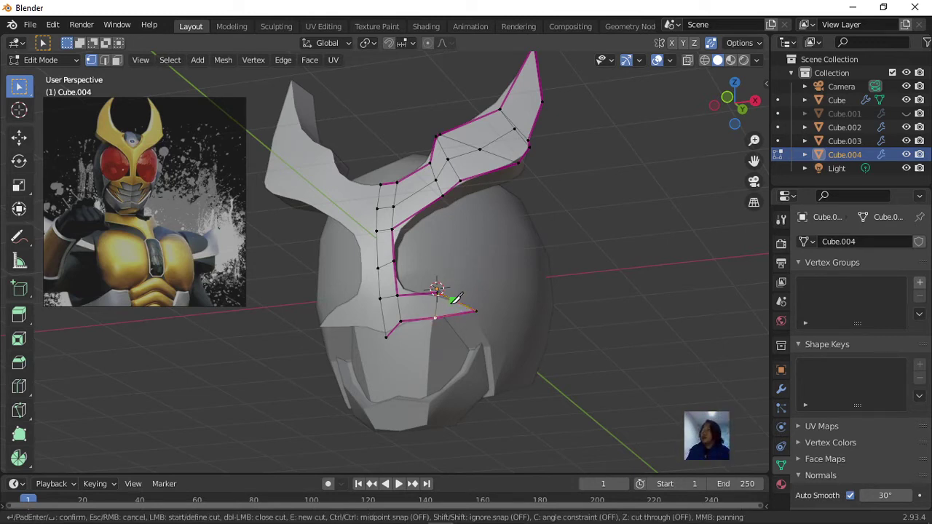
{"action": "key", "text": "Return"}
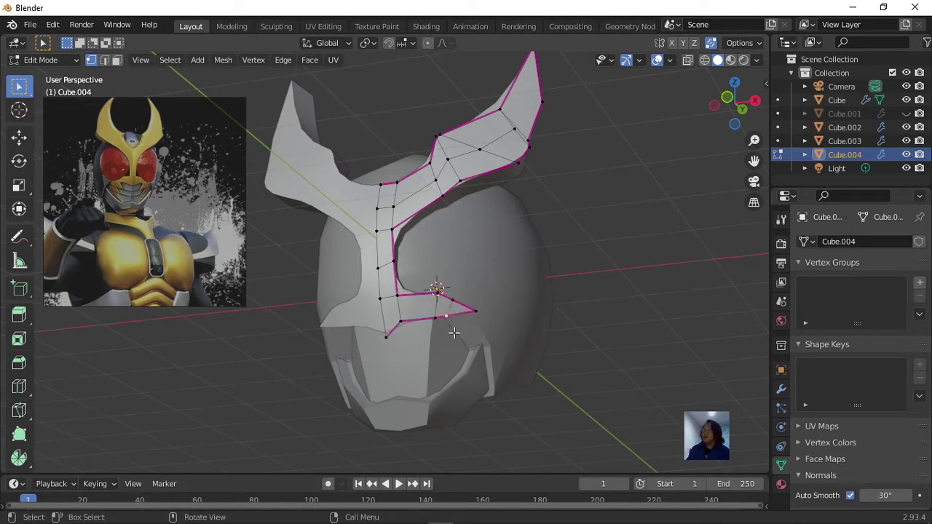
{"action": "key", "text": "g"}
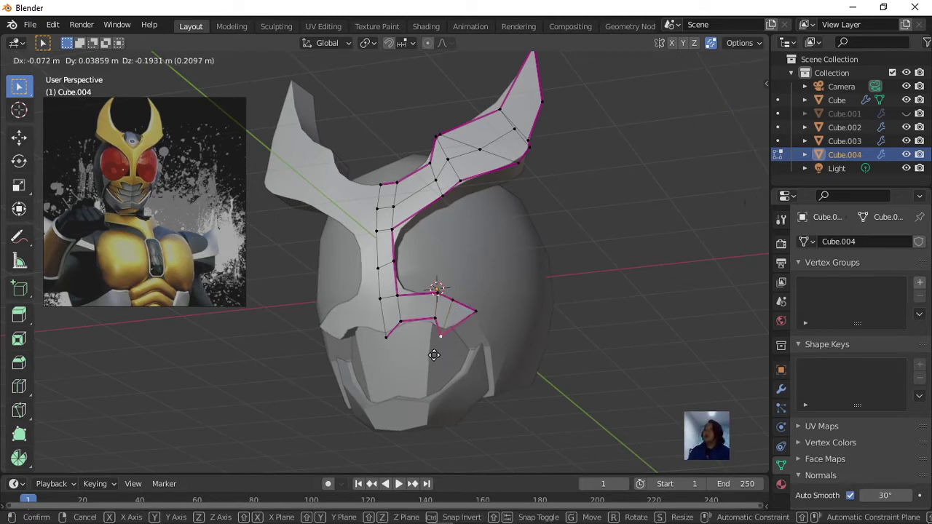
{"action": "left_click", "coordinate": [431, 356]}
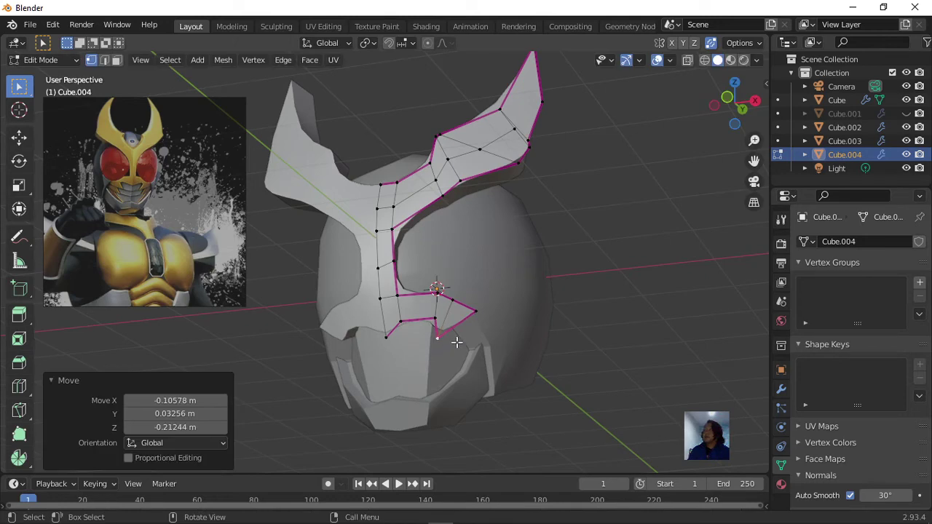
Step: Return to Object Mode to review the pointed, notched flange
{"action": "scroll", "coordinate": [455, 341], "scroll_direction": "up", "scroll_amount": 2}
{"action": "scroll", "coordinate": [482, 346], "scroll_direction": "down", "scroll_amount": 1}
{"action": "mouse_move", "coordinate": [481, 346]}
{"action": "middle_mouse_down"}
{"action": "mouse_move", "coordinate": [491, 364]}
{"action": "mouse_move", "coordinate": [474, 350]}
{"action": "mouse_move", "coordinate": [381, 357]}
{"action": "mouse_move", "coordinate": [462, 376]}
{"action": "mouse_move", "coordinate": [455, 366]}
{"action": "mouse_move", "coordinate": [544, 347]}
{"action": "mouse_move", "coordinate": [495, 373]}
{"action": "mouse_move", "coordinate": [533, 336]}
{"action": "mouse_move", "coordinate": [445, 354]}
{"action": "mouse_move", "coordinate": [459, 376]}
{"action": "mouse_move", "coordinate": [528, 329]}
{"action": "mouse_move", "coordinate": [542, 344]}
{"action": "mouse_move", "coordinate": [429, 343]}
{"action": "mouse_move", "coordinate": [506, 357]}
{"action": "mouse_move", "coordinate": [546, 349]}
{"action": "mouse_move", "coordinate": [489, 362]}
{"action": "middle_mouse_up"}
{"action": "key", "text": "Tab"}
{"action": "key", "text": "Tab"}
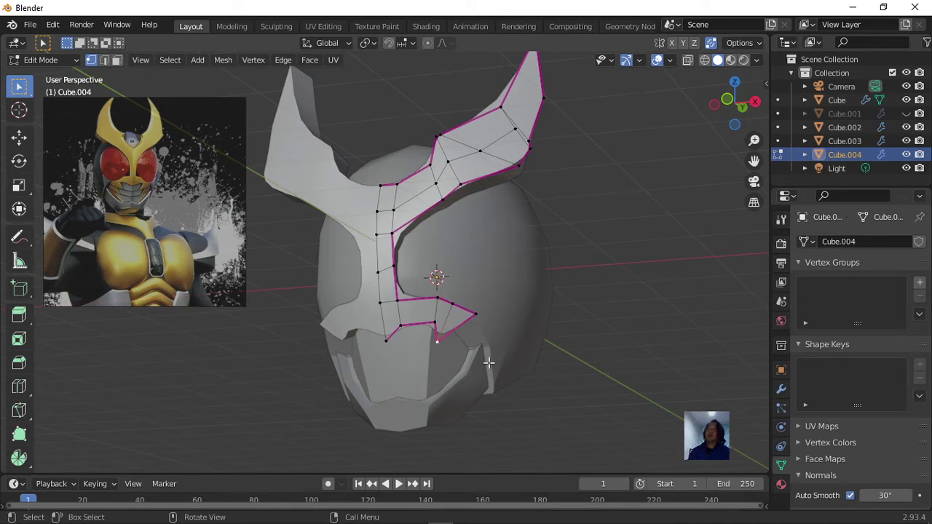
{"action": "scroll", "coordinate": [450, 333], "scroll_direction": "up", "scroll_amount": 2}
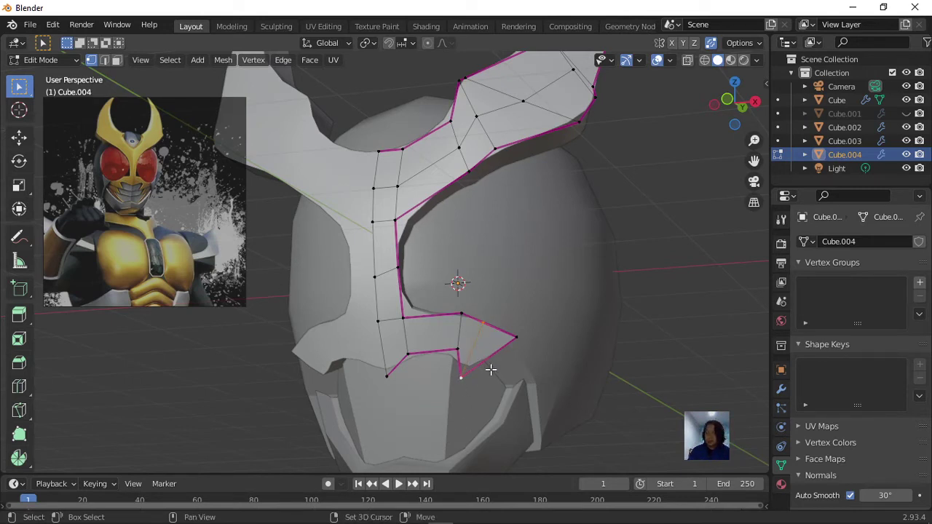
Step: Give the selected notch edge a full crease of 1
{"action": "key", "text": "shift+e"}
{"action": "type", "text": "1"}
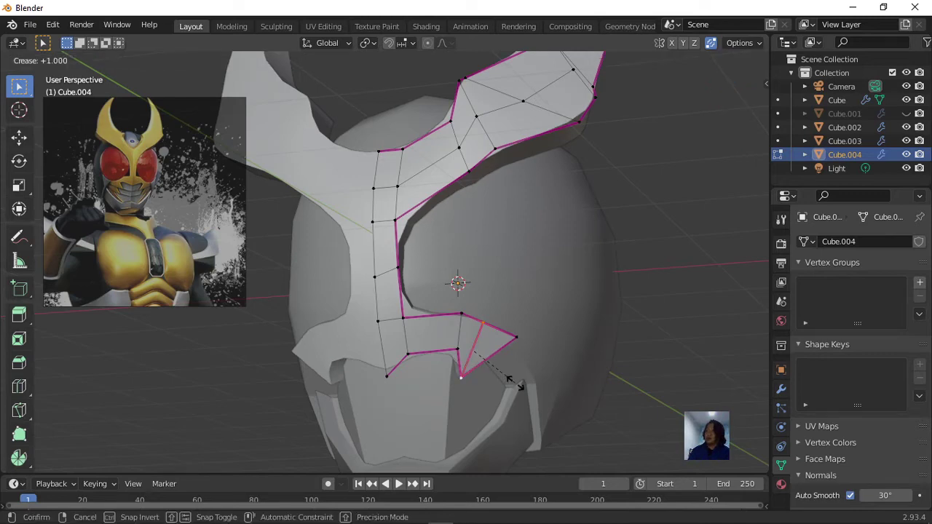
{"action": "key", "text": "Return"}
{"action": "middle_click_drag", "start_coordinate": [472, 391], "coordinate": [457, 364]}
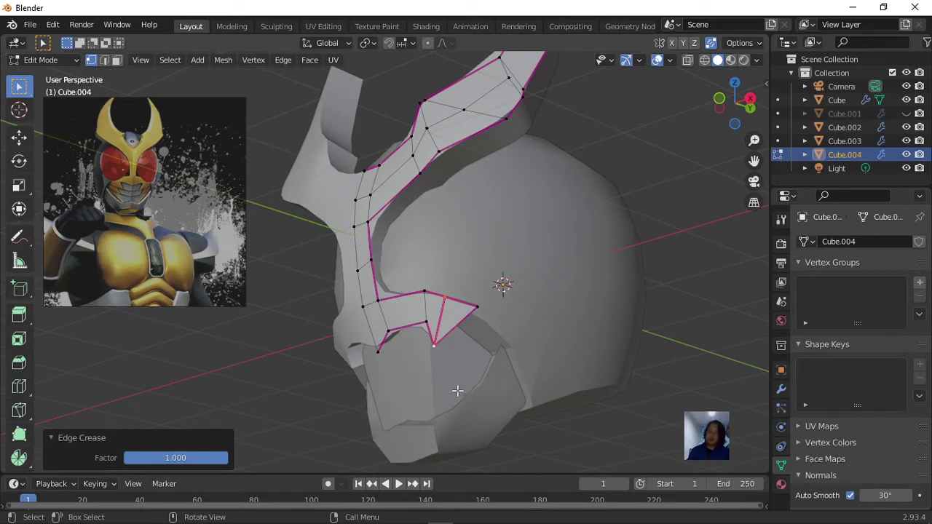
Step: Duplicate the triangular notch face and place the copy just below the flange
{"action": "key", "text": "3"}
{"action": "left_click", "coordinate": [457, 312]}
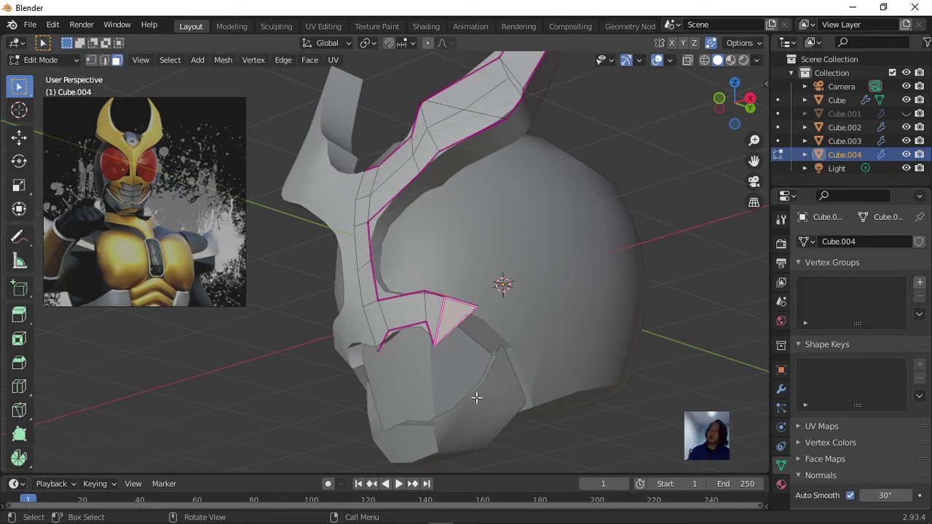
{"action": "key", "text": "shift+d"}
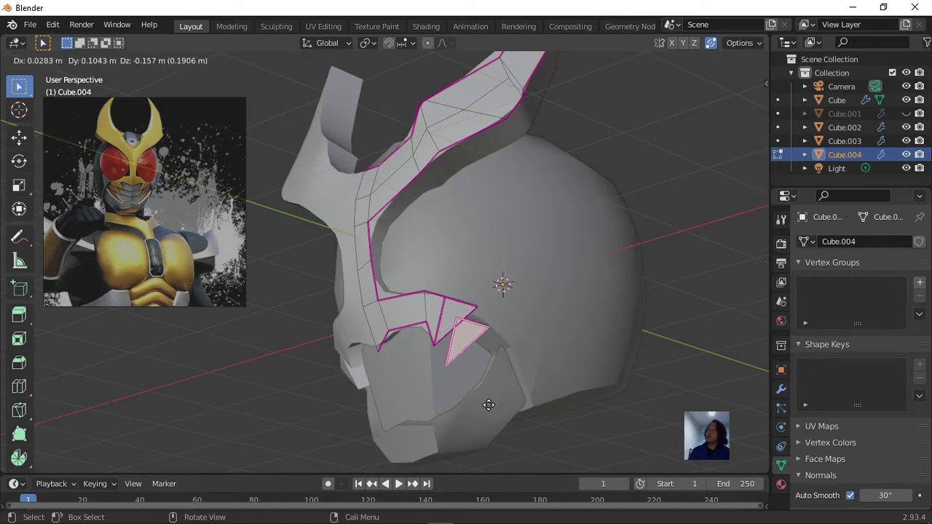
{"action": "left_click", "coordinate": [489, 407]}
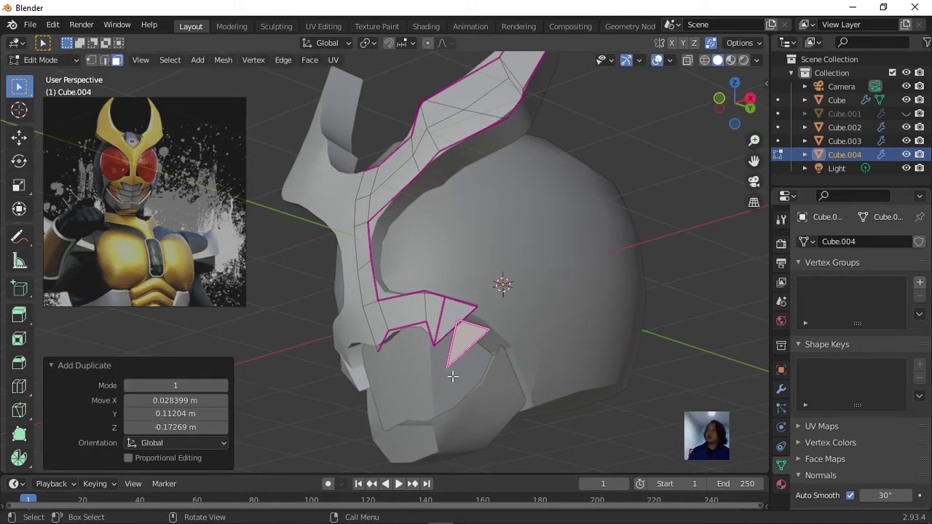
{"action": "mouse_move", "coordinate": [457, 381]}
{"action": "middle_mouse_down"}
{"action": "mouse_move", "coordinate": [624, 395]}
{"action": "mouse_move", "coordinate": [563, 387]}
{"action": "mouse_move", "coordinate": [471, 401]}
{"action": "middle_mouse_up"}
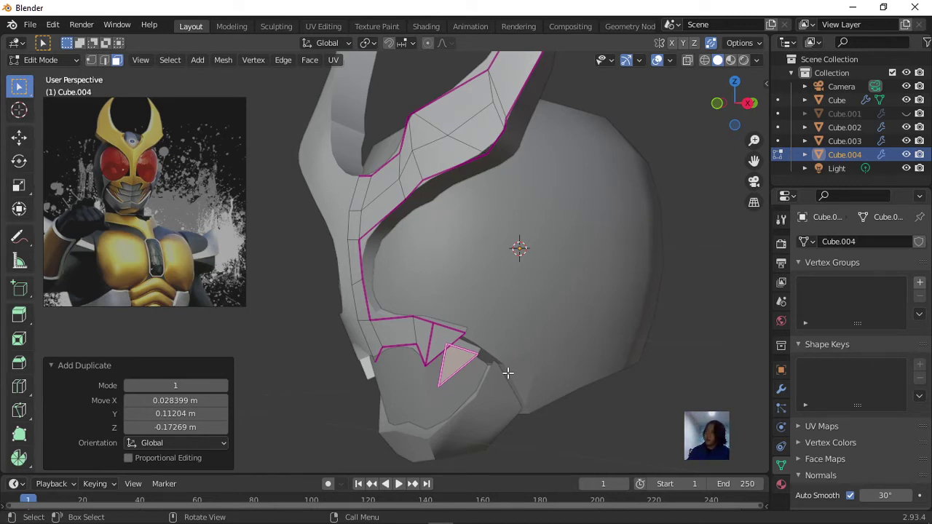
Step: Separate the selected mouth-plate faces into a new object, Cube.005, and select it alone in Object Mode
{"action": "key", "text": "p"}
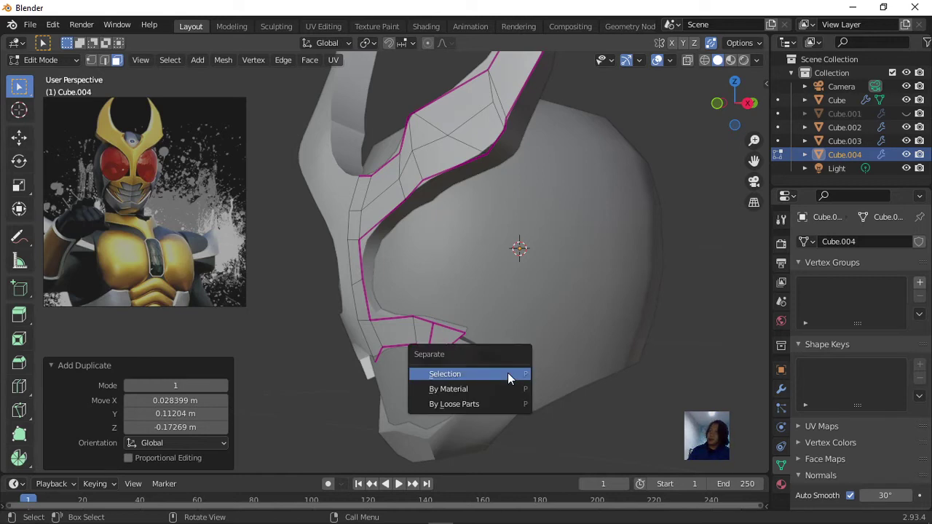
{"action": "left_click", "coordinate": [507, 372]}
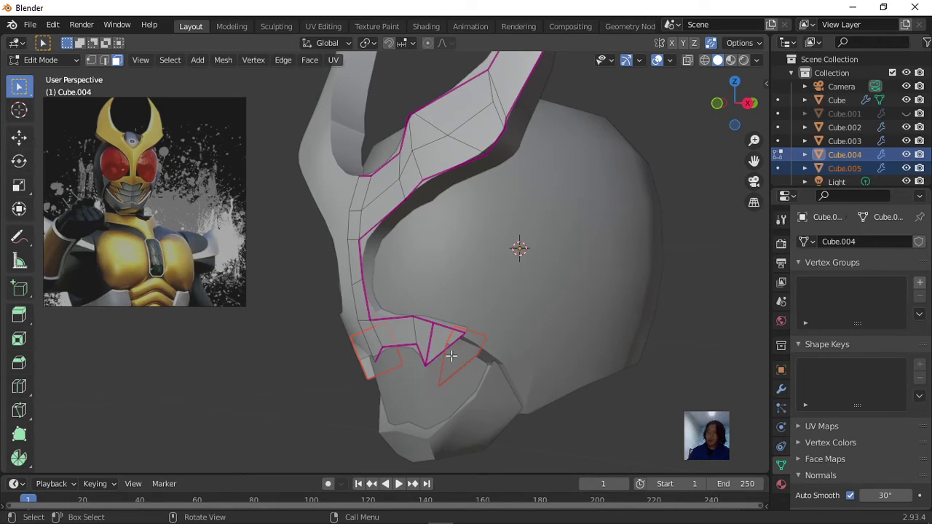
{"action": "key", "text": "Tab"}
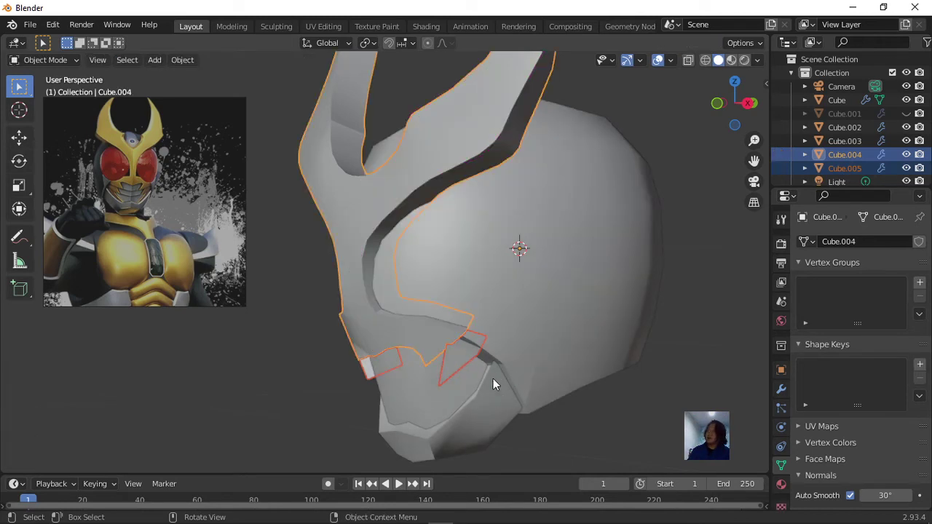
{"action": "left_click", "coordinate": [458, 363]}
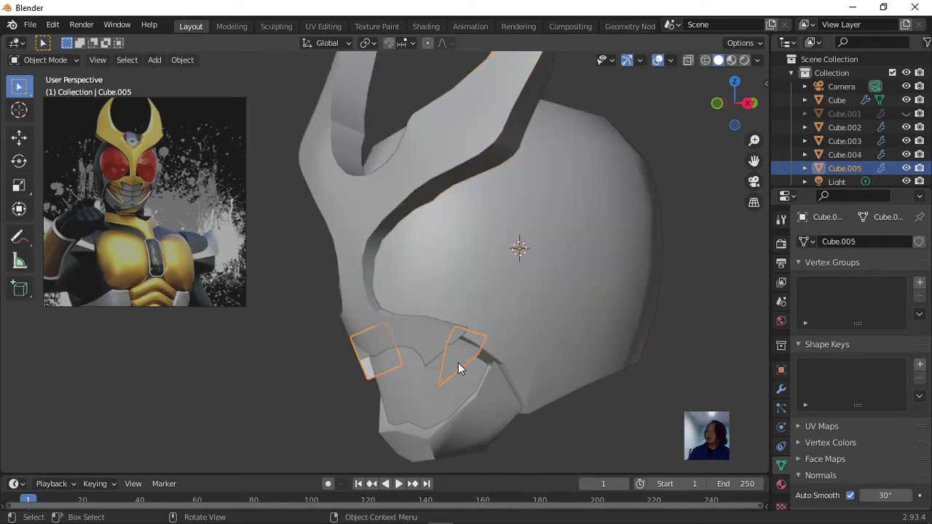
Step: In Edit Mode, subdivide the triangular plate's edges using vertex select mode
{"action": "key", "text": "Tab"}
{"action": "mouse_move", "coordinate": [366, 374]}
{"action": "middle_mouse_down"}
{"action": "mouse_move", "coordinate": [505, 391]}
{"action": "mouse_move", "coordinate": [472, 370]}
{"action": "mouse_move", "coordinate": [487, 370]}
{"action": "middle_mouse_up"}
{"action": "scroll", "coordinate": [487, 371], "scroll_direction": "up", "scroll_amount": 2}
{"action": "scroll", "coordinate": [502, 378], "scroll_direction": "down", "scroll_amount": 2}
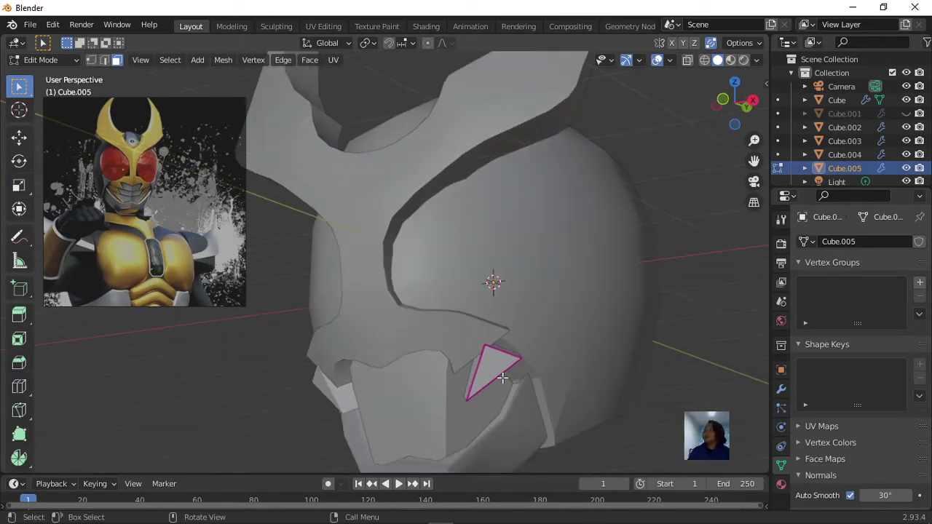
{"action": "left_click", "coordinate": [492, 363]}
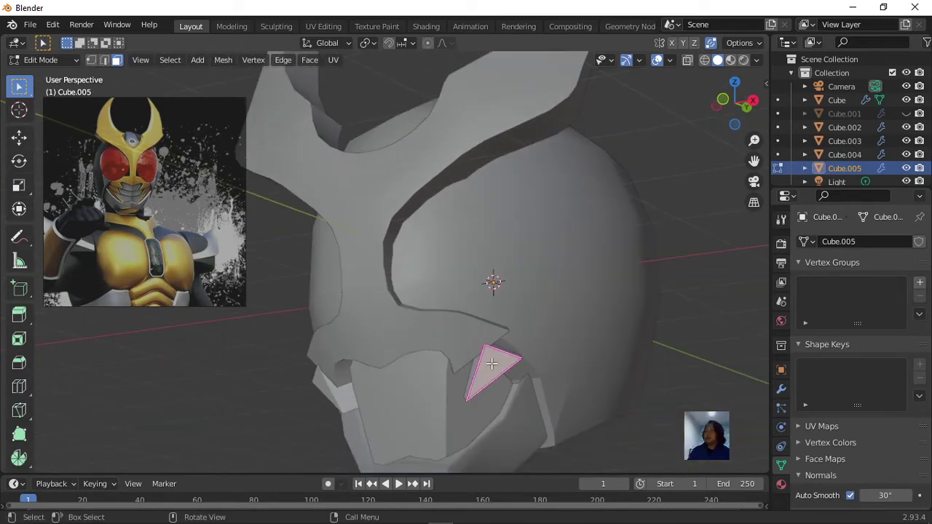
{"action": "key", "text": "1"}
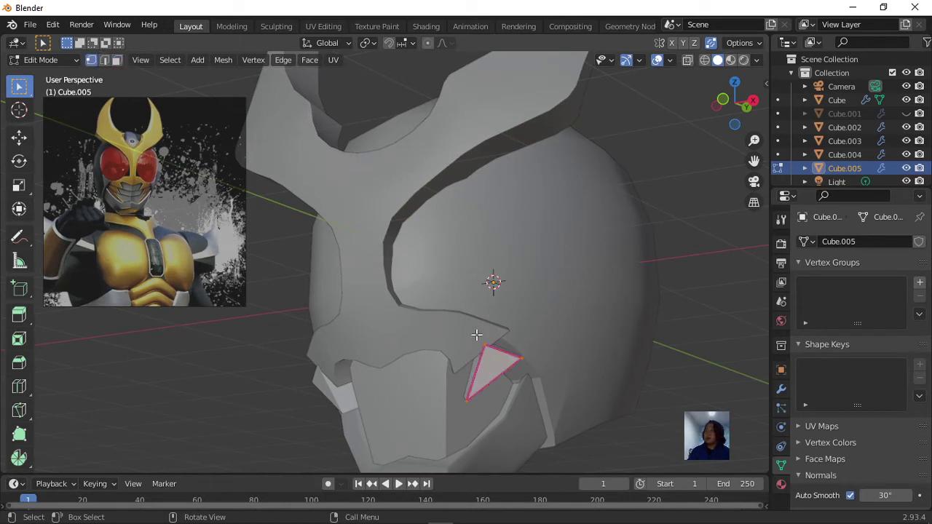
{"action": "right_click", "coordinate": [501, 384]}
{"action": "left_click", "coordinate": [440, 217]}
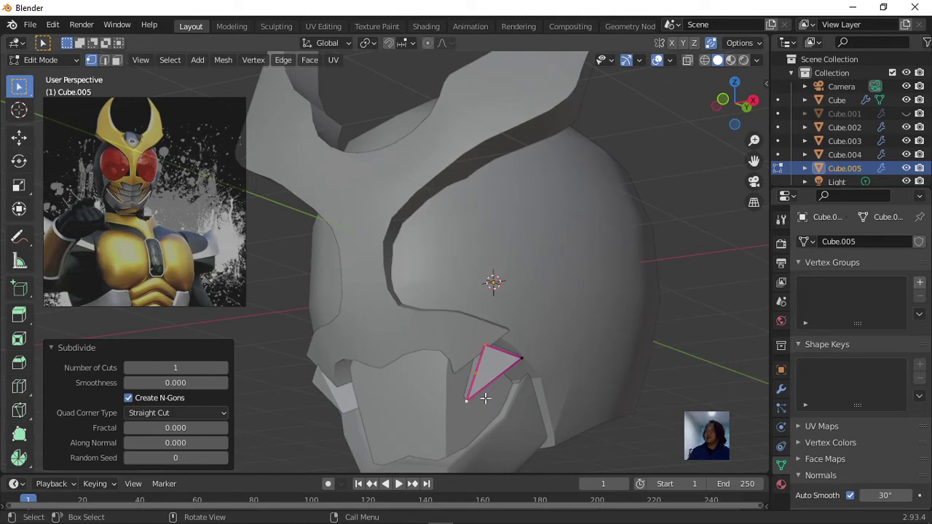
Step: Move the left-edge midpoint down and the top vertex up to follow the mouth edge
{"action": "left_click", "coordinate": [475, 372]}
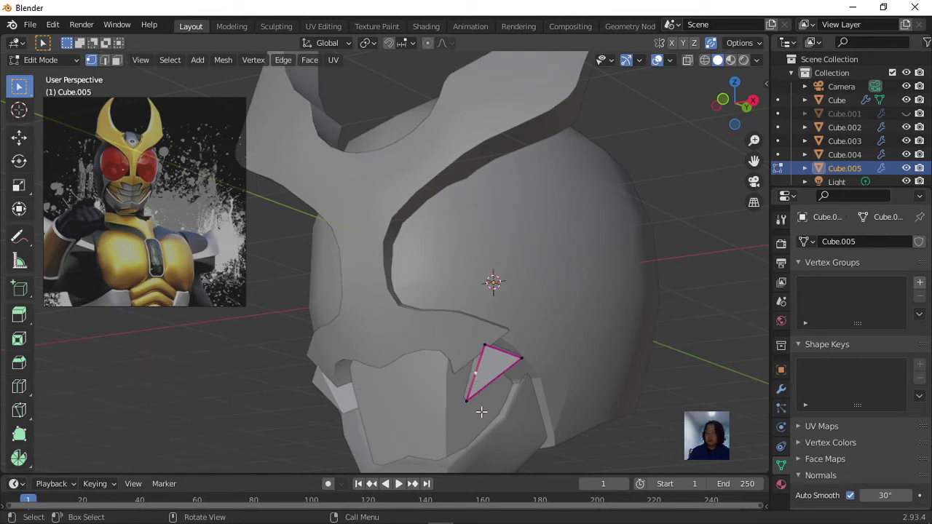
{"action": "key", "text": "g"}
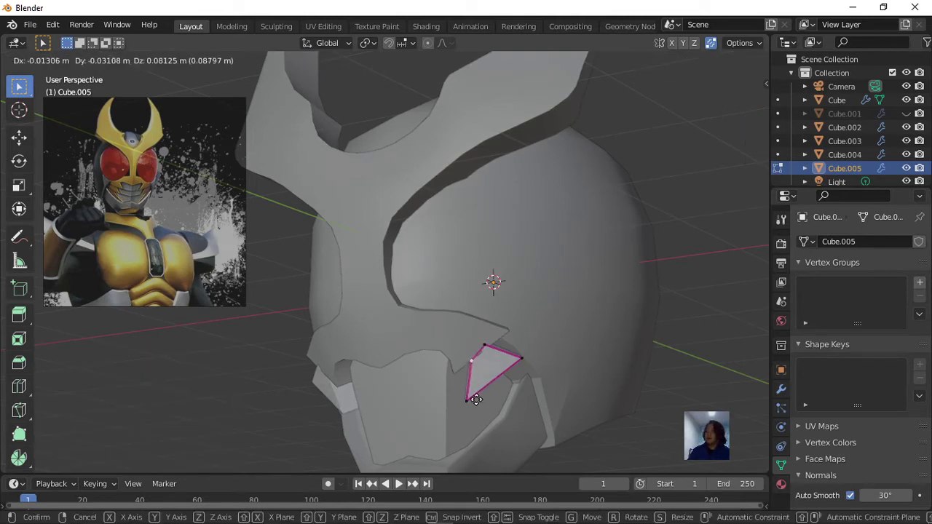
{"action": "left_click", "coordinate": [472, 401]}
{"action": "left_click", "coordinate": [492, 341]}
{"action": "key", "text": "g"}
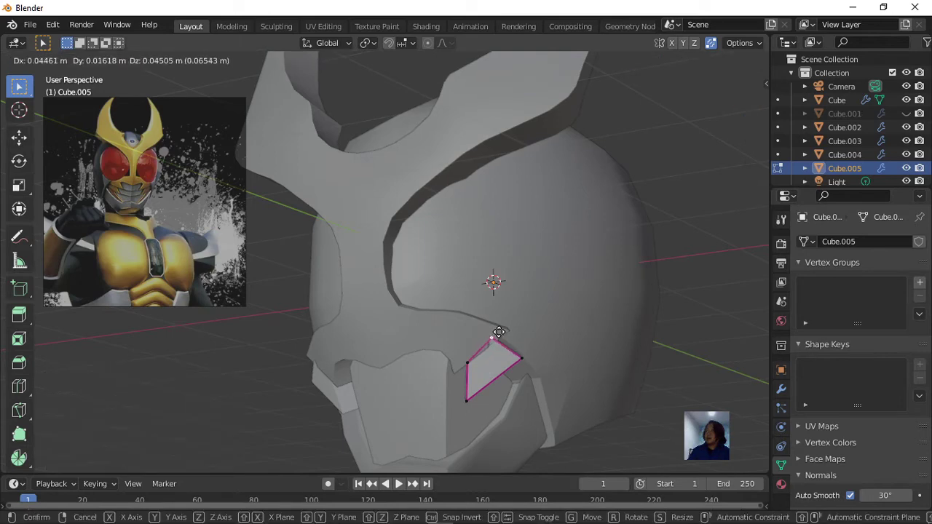
{"action": "left_click", "coordinate": [494, 333]}
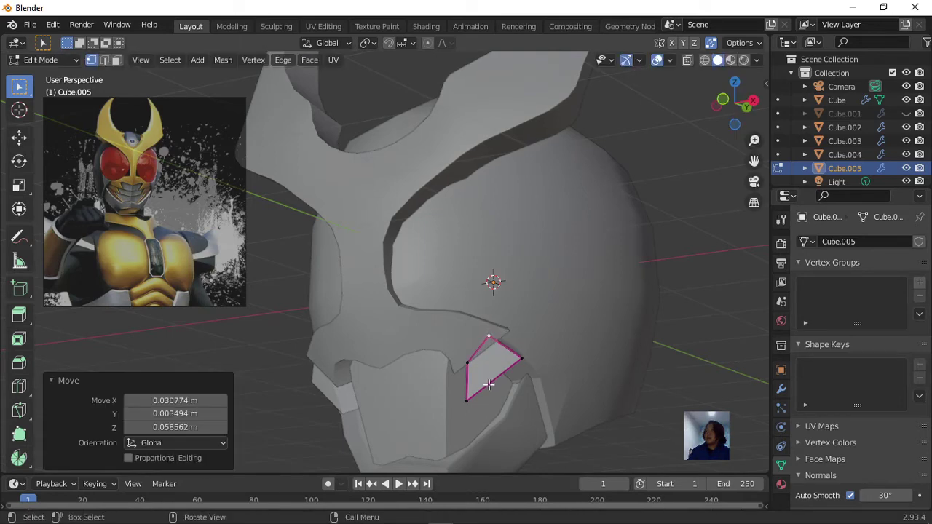
{"action": "mouse_move", "coordinate": [489, 385]}
{"action": "middle_mouse_down"}
{"action": "mouse_move", "coordinate": [524, 394]}
{"action": "mouse_move", "coordinate": [446, 362]}
{"action": "middle_mouse_up"}
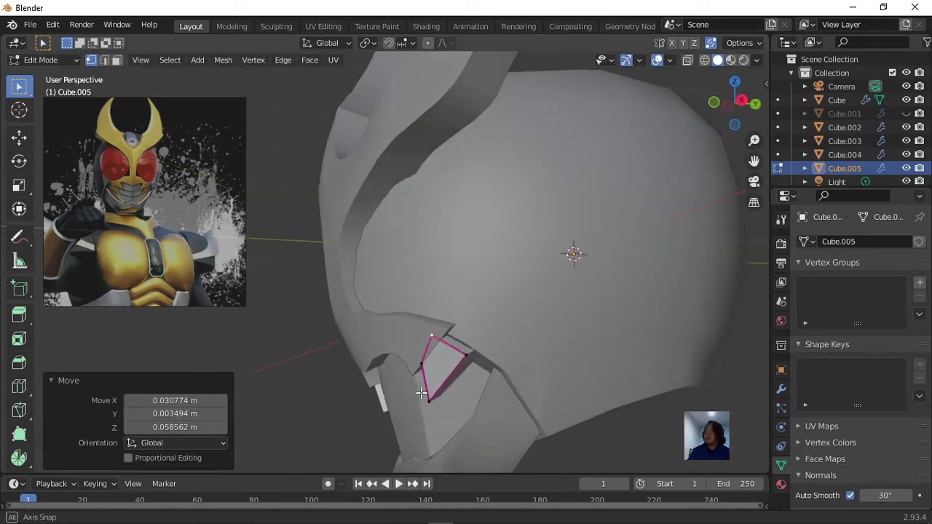
Step: Pull the right vertex outward and adjust the top and lower-right vertices against the mouth
{"action": "left_click", "coordinate": [464, 356]}
{"action": "key", "text": "g"}
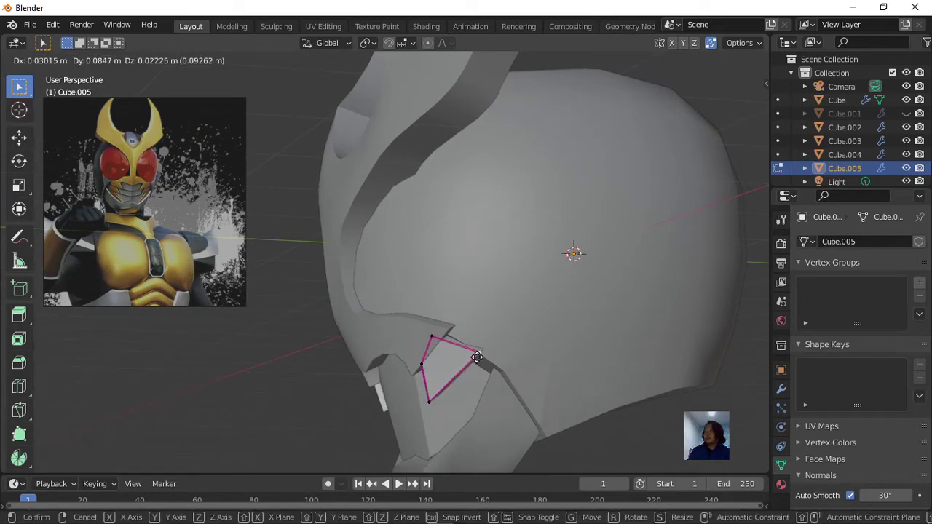
{"action": "left_click", "coordinate": [478, 354]}
{"action": "left_click", "coordinate": [430, 336]}
{"action": "key", "text": "g"}
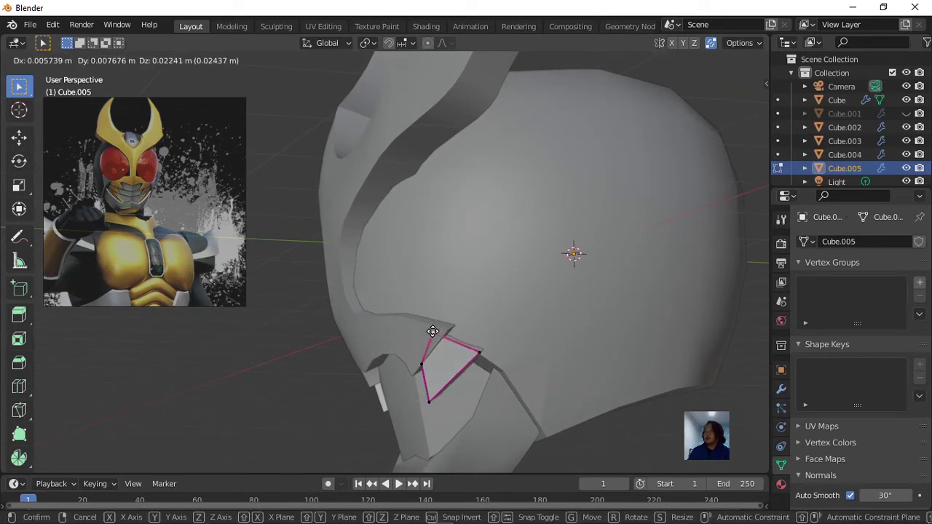
{"action": "left_click", "coordinate": [432, 331]}
{"action": "mouse_move", "coordinate": [434, 342]}
{"action": "middle_mouse_down"}
{"action": "mouse_move", "coordinate": [537, 374]}
{"action": "mouse_move", "coordinate": [606, 370]}
{"action": "mouse_move", "coordinate": [527, 339]}
{"action": "mouse_move", "coordinate": [568, 270]}
{"action": "mouse_move", "coordinate": [514, 305]}
{"action": "mouse_move", "coordinate": [549, 315]}
{"action": "mouse_move", "coordinate": [537, 390]}
{"action": "middle_mouse_up"}
{"action": "left_click", "coordinate": [548, 396]}
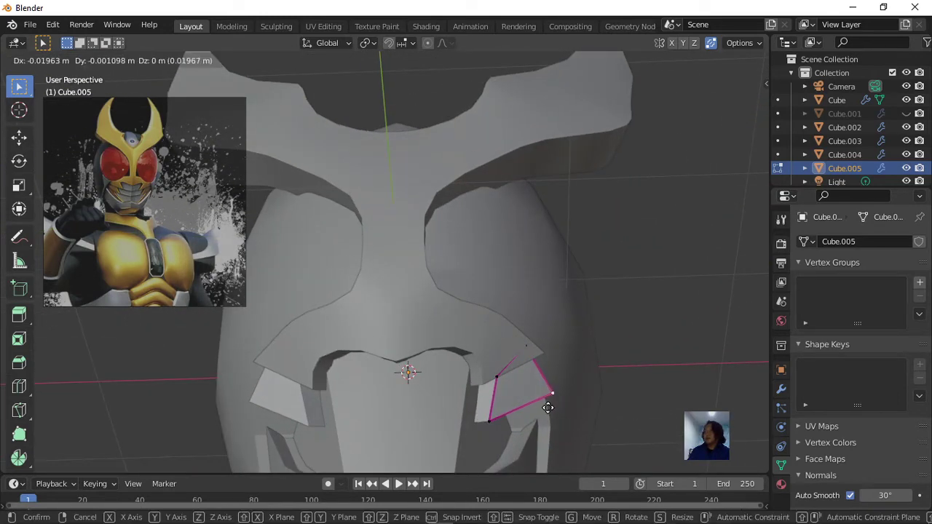
{"action": "key", "text": "g"}
{"action": "left_click", "coordinate": [545, 408]}
{"action": "scroll", "coordinate": [520, 395], "scroll_direction": "down", "scroll_amount": 3}
{"action": "mouse_move", "coordinate": [520, 395]}
{"action": "middle_mouse_down"}
{"action": "mouse_move", "coordinate": [456, 400]}
{"action": "mouse_move", "coordinate": [409, 425]}
{"action": "mouse_move", "coordinate": [415, 433]}
{"action": "mouse_move", "coordinate": [291, 466]}
{"action": "mouse_move", "coordinate": [431, 403]}
{"action": "mouse_move", "coordinate": [495, 422]}
{"action": "mouse_move", "coordinate": [483, 415]}
{"action": "middle_mouse_up"}
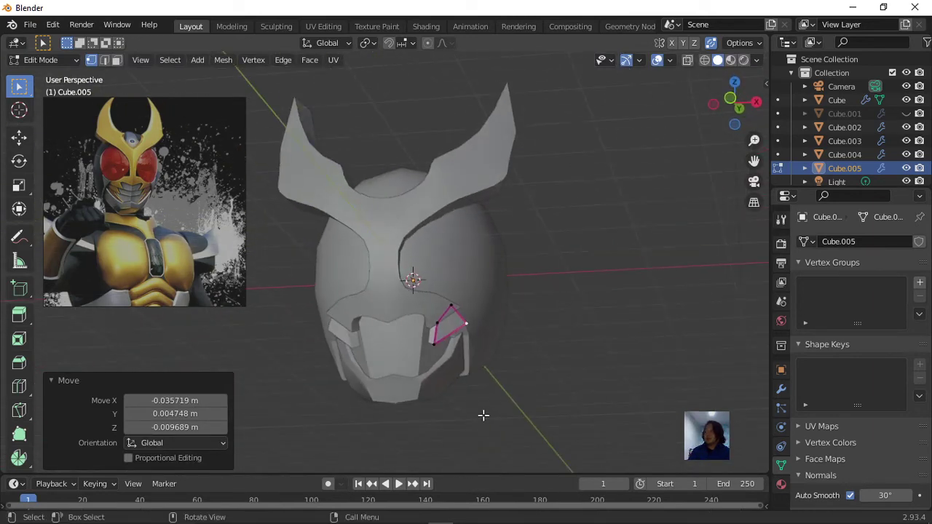
Step: Nudge the bottom-left and right vertices into place, then select the whole plate to copy it
{"action": "key", "text": "a"}
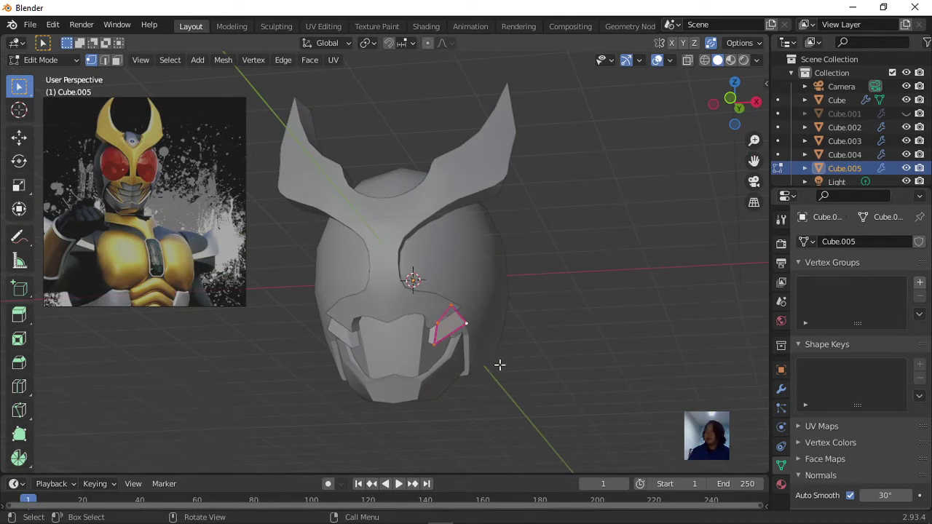
{"action": "scroll", "coordinate": [500, 364], "scroll_direction": "up", "scroll_amount": 2}
{"action": "mouse_move", "coordinate": [506, 370]}
{"action": "middle_mouse_down"}
{"action": "mouse_move", "coordinate": [476, 358]}
{"action": "mouse_move", "coordinate": [466, 299]}
{"action": "middle_mouse_up"}
{"action": "left_click", "coordinate": [444, 294]}
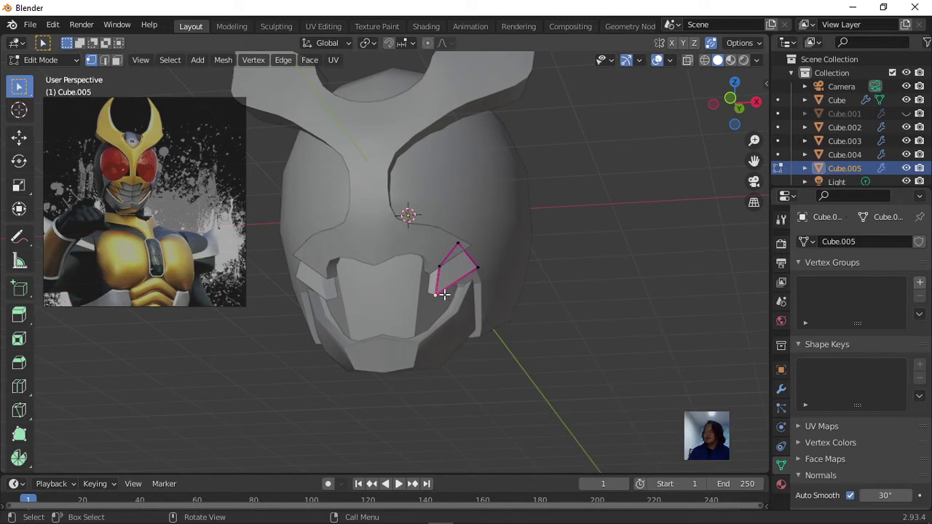
{"action": "key", "text": "g"}
{"action": "left_click", "coordinate": [433, 290]}
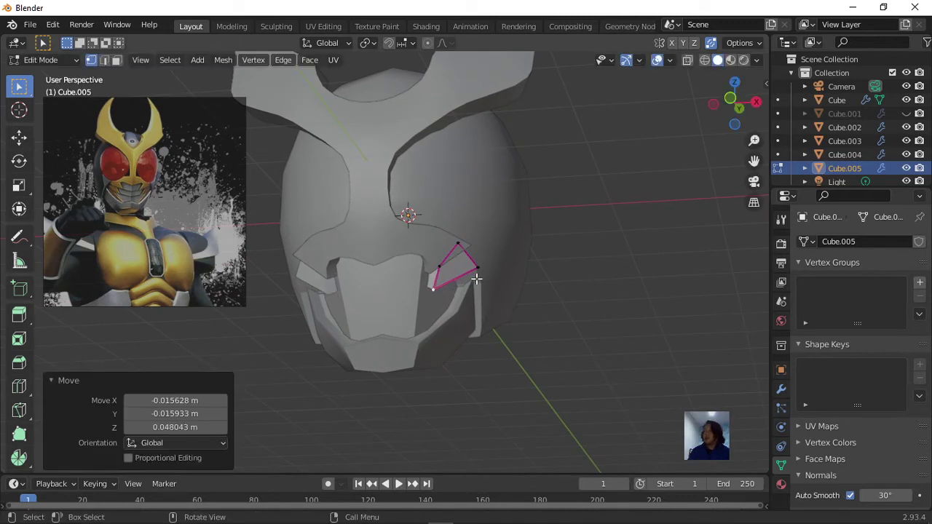
{"action": "left_click", "coordinate": [476, 271]}
{"action": "key", "text": "g"}
{"action": "left_click", "coordinate": [473, 269]}
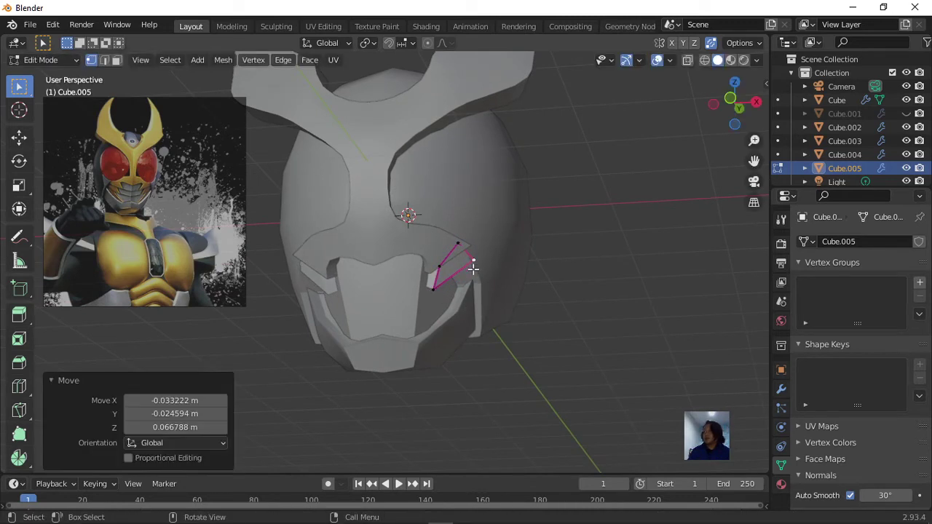
{"action": "left_click", "coordinate": [461, 291]}
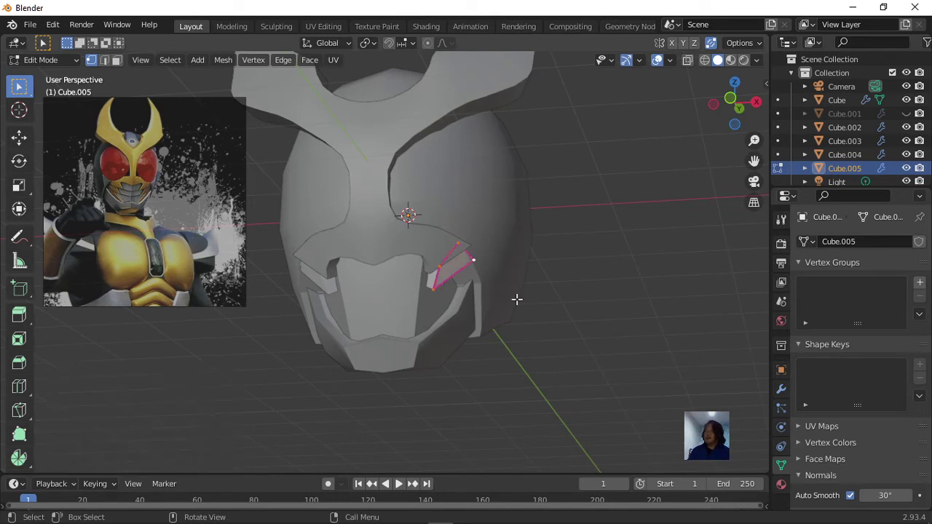
{"action": "key", "text": "g"}
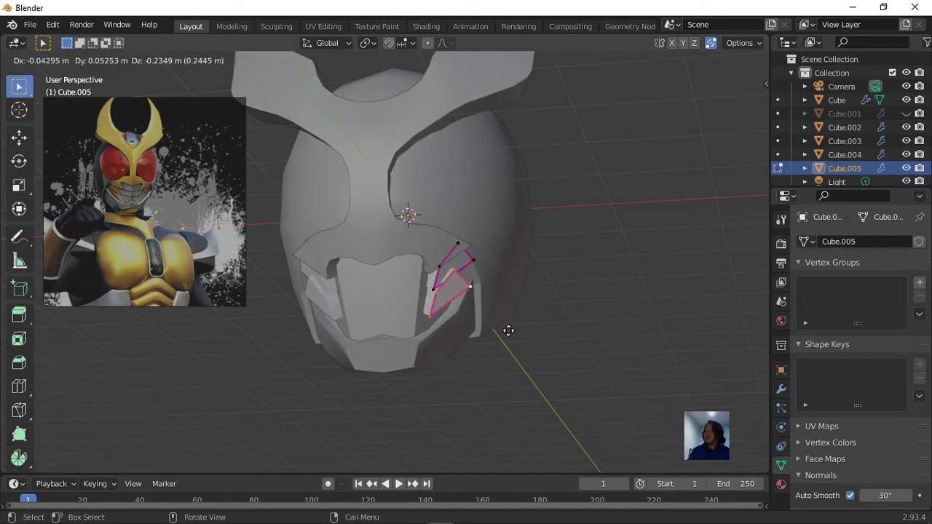
Step: Place the copied plate below the original and separate it into its own object, Cube.006
{"action": "left_click", "coordinate": [516, 325]}
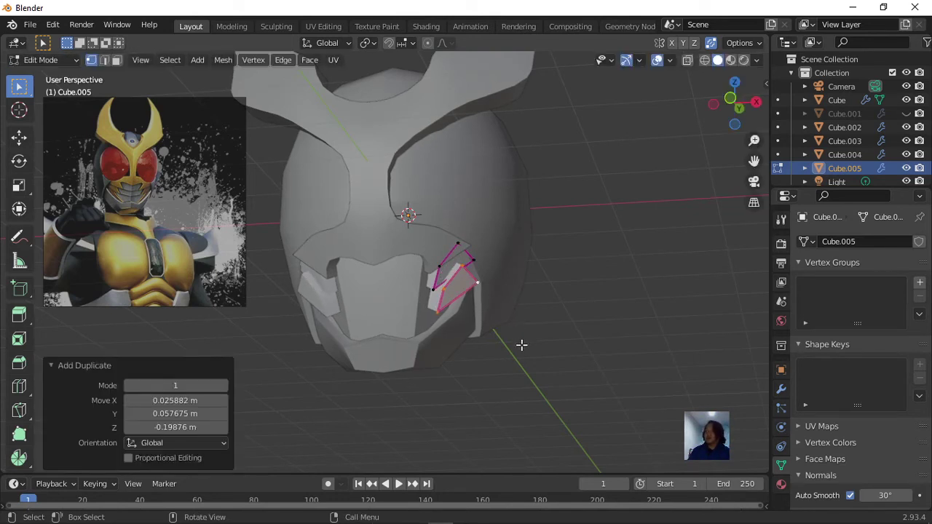
{"action": "key", "text": "p"}
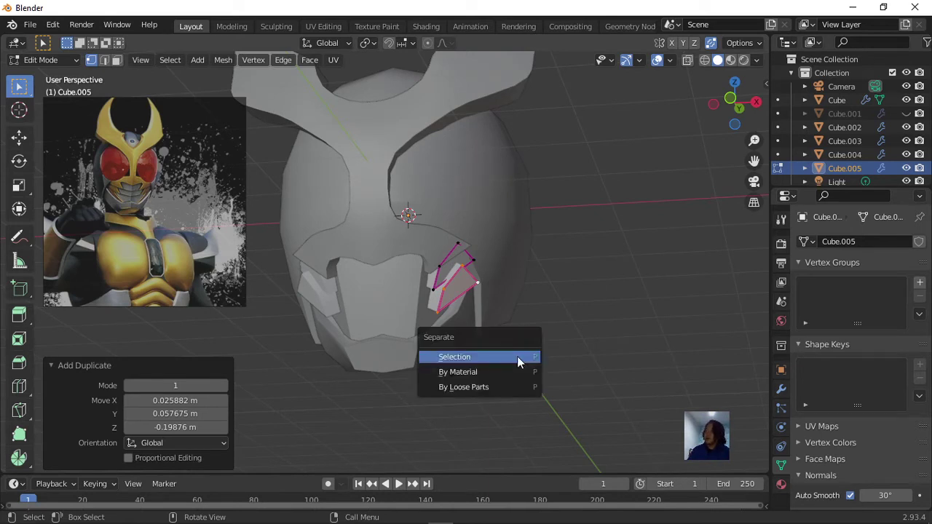
{"action": "left_click", "coordinate": [517, 356]}
{"action": "key", "text": "Tab"}
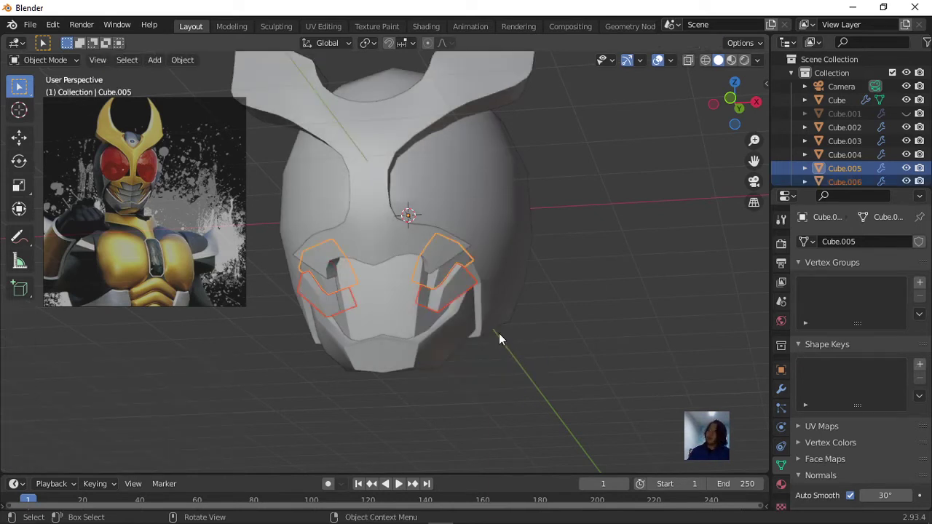
{"action": "left_click", "coordinate": [463, 281]}
Step: Reposition the Cube.006 plate lower and raise two of its corners up and right
{"action": "key", "text": "Tab"}
{"action": "mouse_move", "coordinate": [498, 329]}
{"action": "middle_mouse_down"}
{"action": "mouse_move", "coordinate": [495, 343]}
{"action": "mouse_move", "coordinate": [437, 348]}
{"action": "mouse_move", "coordinate": [556, 370]}
{"action": "mouse_move", "coordinate": [544, 349]}
{"action": "mouse_move", "coordinate": [587, 354]}
{"action": "middle_mouse_up"}
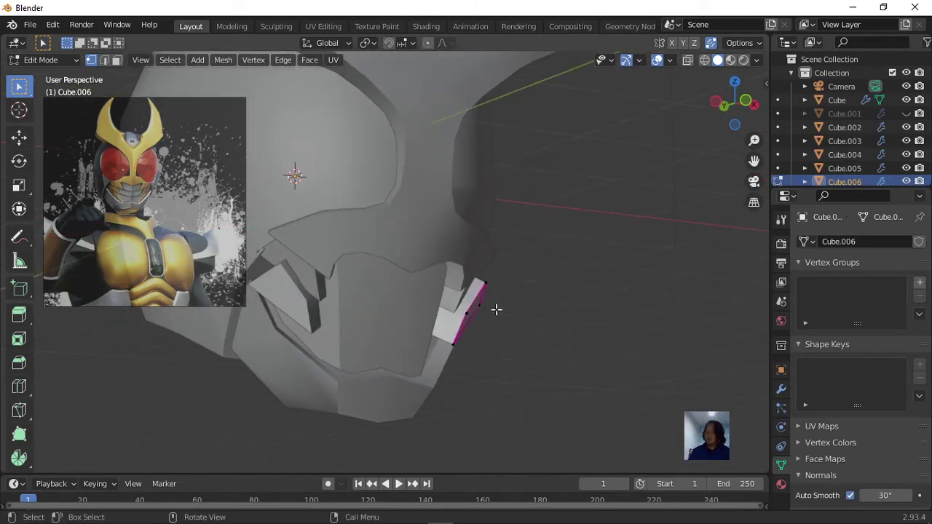
{"action": "key", "text": "a"}
{"action": "key", "text": "g"}
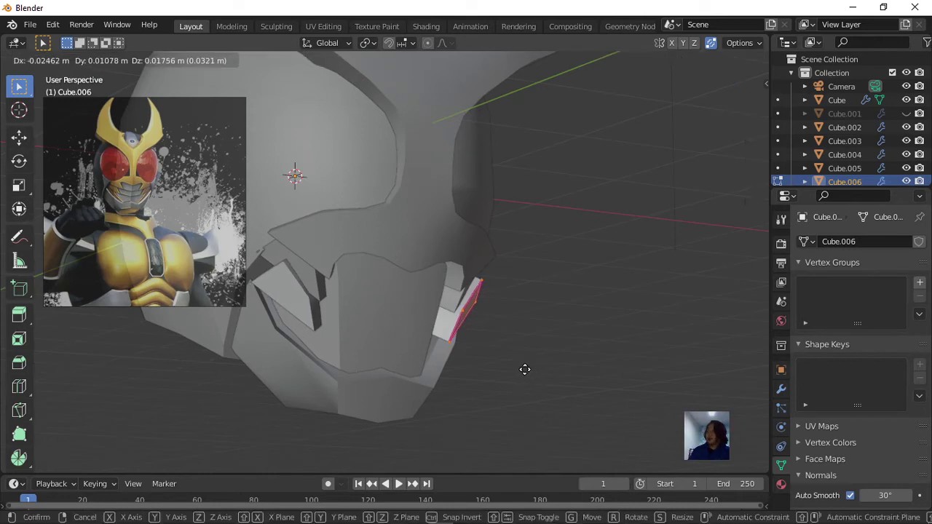
{"action": "left_click", "coordinate": [518, 367]}
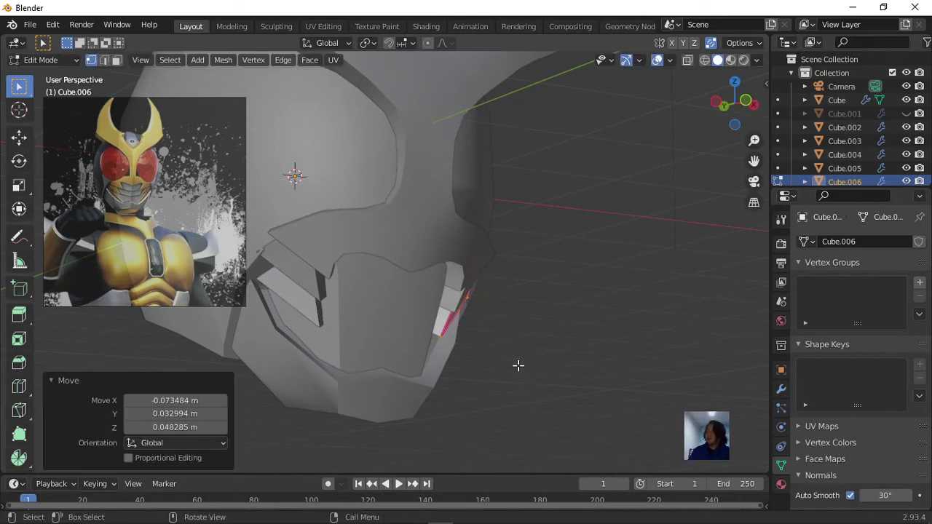
{"action": "mouse_move", "coordinate": [518, 366]}
{"action": "middle_mouse_down"}
{"action": "mouse_move", "coordinate": [385, 370]}
{"action": "mouse_move", "coordinate": [449, 258]}
{"action": "middle_mouse_up"}
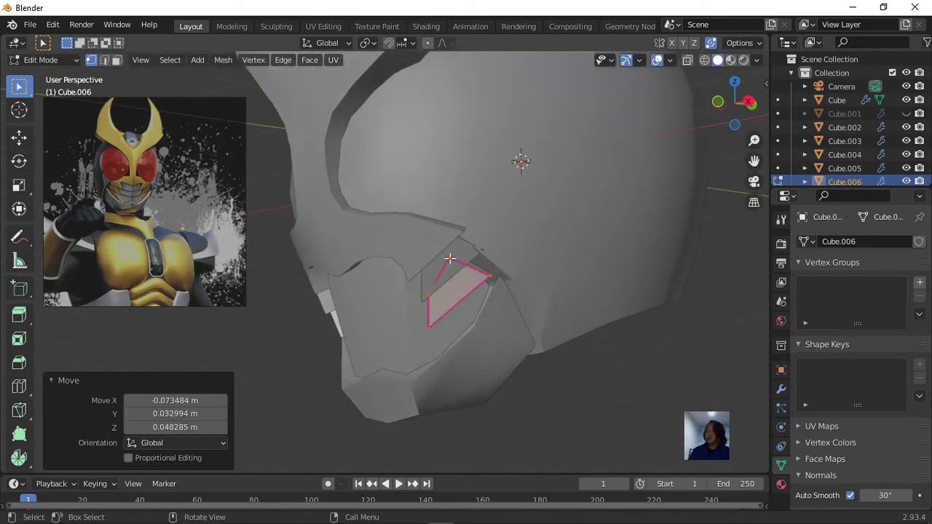
{"action": "left_click", "coordinate": [453, 256], "text": "shift"}
{"action": "key", "text": "g"}
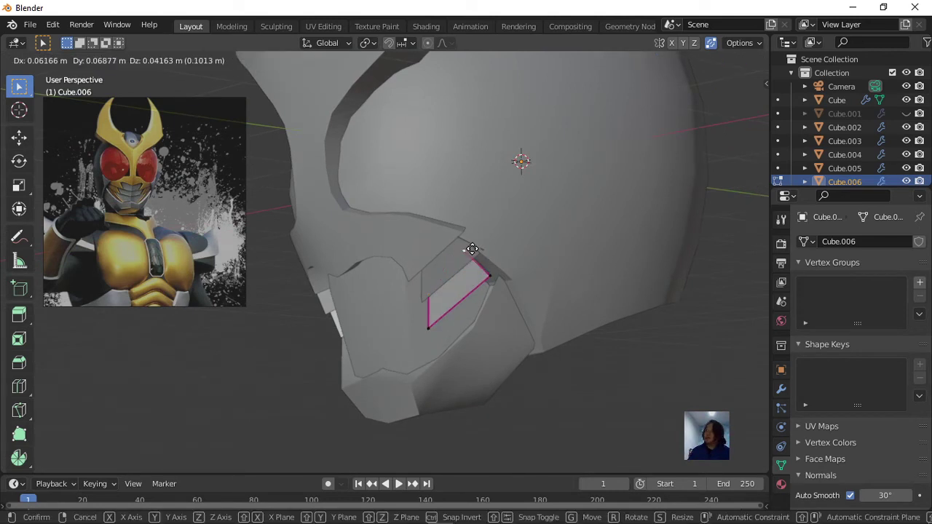
{"action": "left_click", "coordinate": [473, 243]}
{"action": "left_click", "coordinate": [492, 277], "text": "shift"}
{"action": "key", "text": "g"}
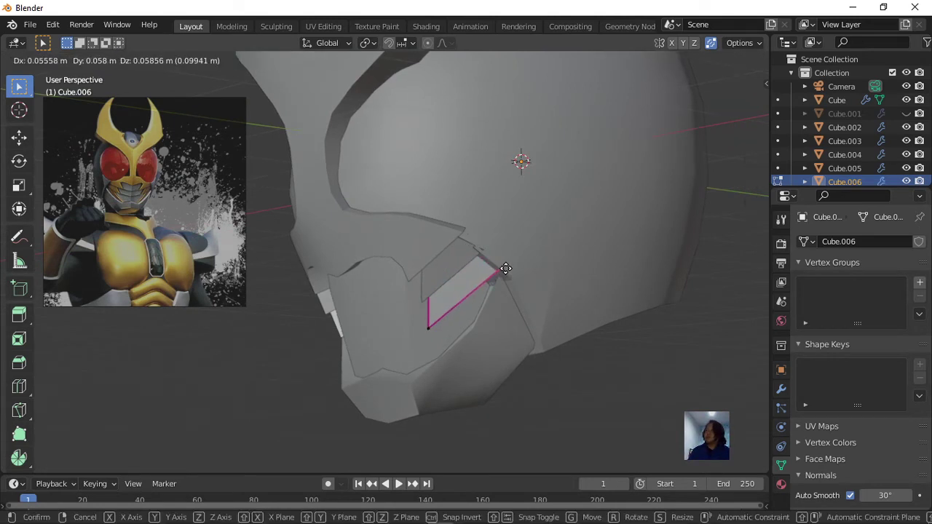
{"action": "left_click", "coordinate": [502, 267]}
Step: Fill the plate outline with a face and extrude a copy lower on the mouth
{"action": "mouse_move", "coordinate": [502, 267]}
{"action": "middle_mouse_down"}
{"action": "mouse_move", "coordinate": [458, 285]}
{"action": "mouse_move", "coordinate": [495, 305]}
{"action": "mouse_move", "coordinate": [573, 308]}
{"action": "mouse_move", "coordinate": [609, 294]}
{"action": "mouse_move", "coordinate": [559, 262]}
{"action": "mouse_move", "coordinate": [501, 272]}
{"action": "mouse_move", "coordinate": [529, 309]}
{"action": "mouse_move", "coordinate": [593, 306]}
{"action": "mouse_move", "coordinate": [624, 283]}
{"action": "mouse_move", "coordinate": [612, 278]}
{"action": "middle_mouse_up"}
{"action": "middle_click_drag", "start_coordinate": [473, 315], "coordinate": [319, 324]}
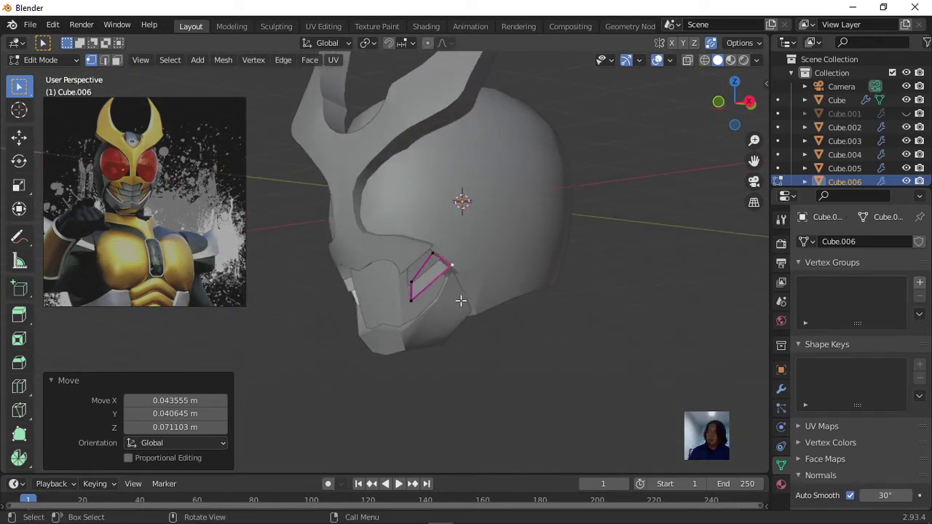
{"action": "key", "text": "f"}
{"action": "scroll", "coordinate": [461, 301], "scroll_direction": "up", "scroll_amount": 2}
{"action": "scroll", "coordinate": [447, 308], "scroll_direction": "up", "scroll_amount": 2}
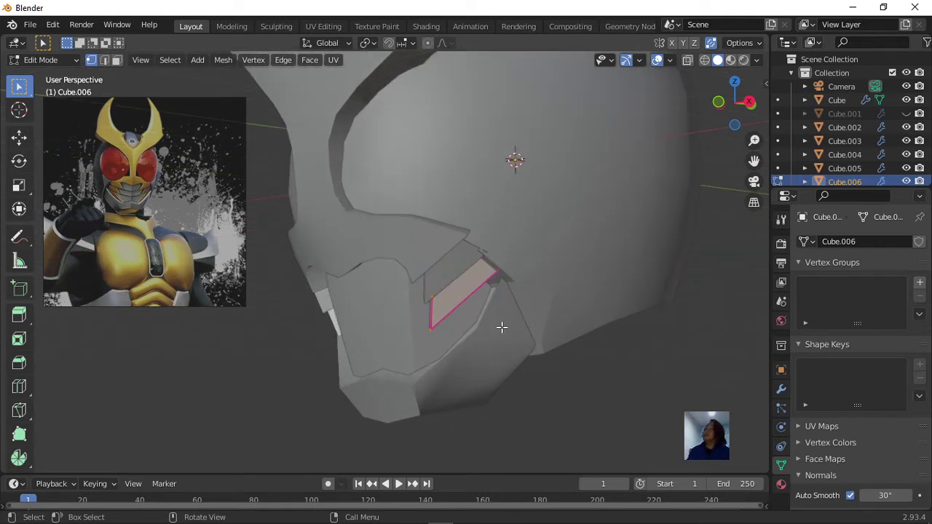
{"action": "key", "text": "e"}
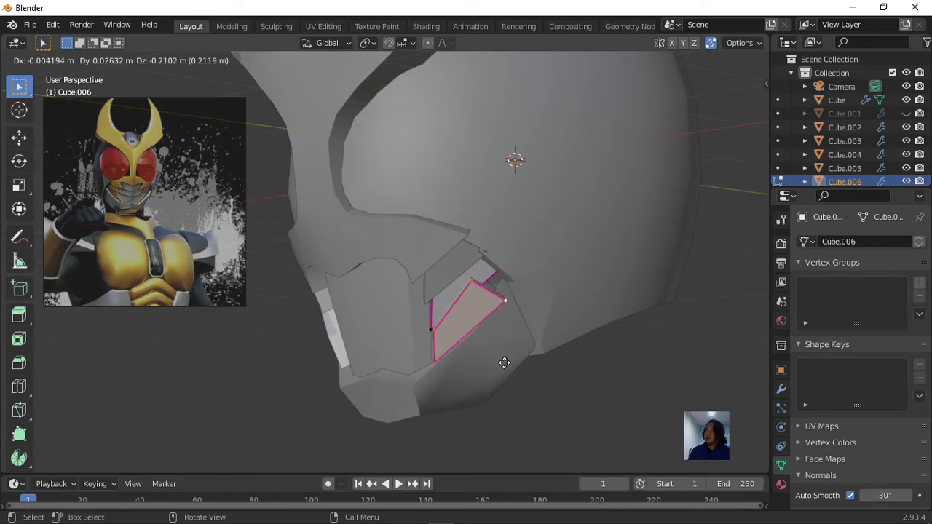
{"action": "left_click", "coordinate": [498, 363]}
Step: Separate the copied face into a new object, Cube.007, and enter its Edit Mode
{"action": "key", "text": "p"}
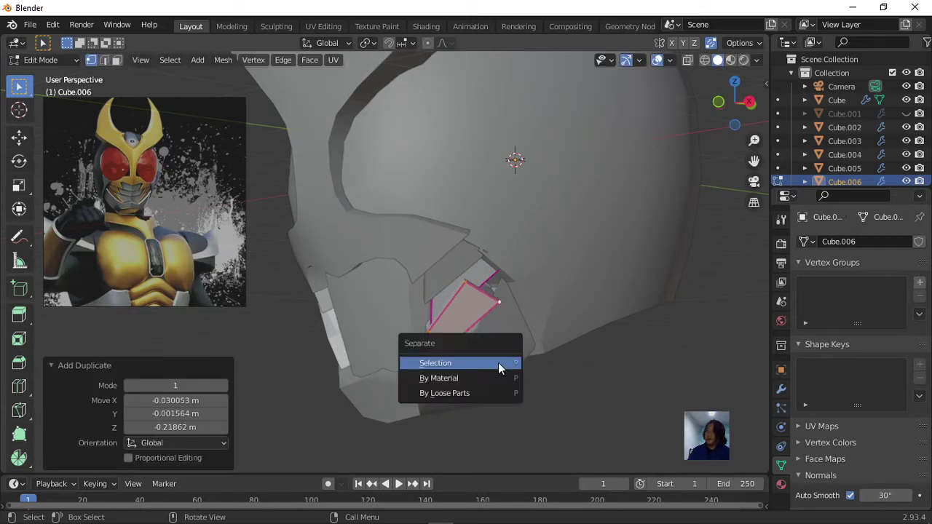
{"action": "left_click", "coordinate": [498, 362]}
{"action": "middle_click_drag", "start_coordinate": [498, 363], "coordinate": [531, 362]}
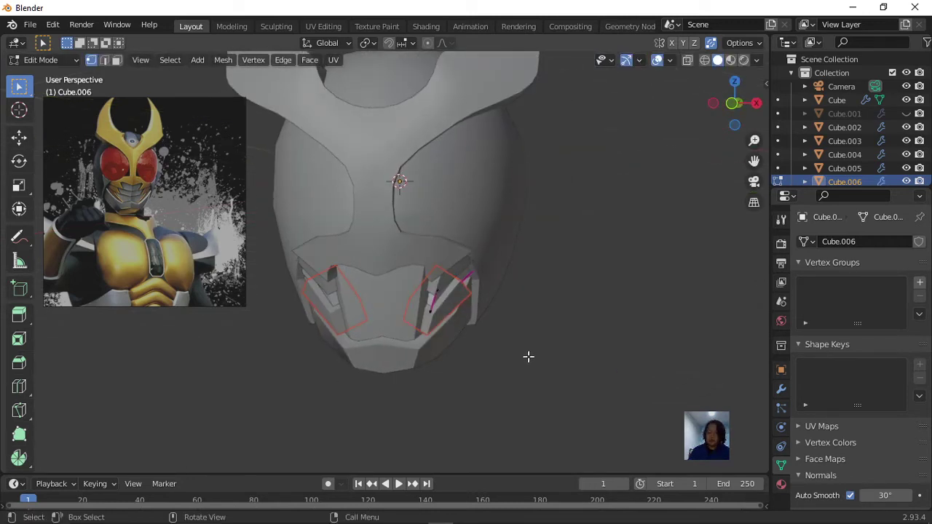
{"action": "key", "text": "Tab"}
{"action": "left_click", "coordinate": [447, 313]}
{"action": "key", "text": "Tab"}
{"action": "middle_click_drag", "start_coordinate": [468, 322], "coordinate": [493, 375]}
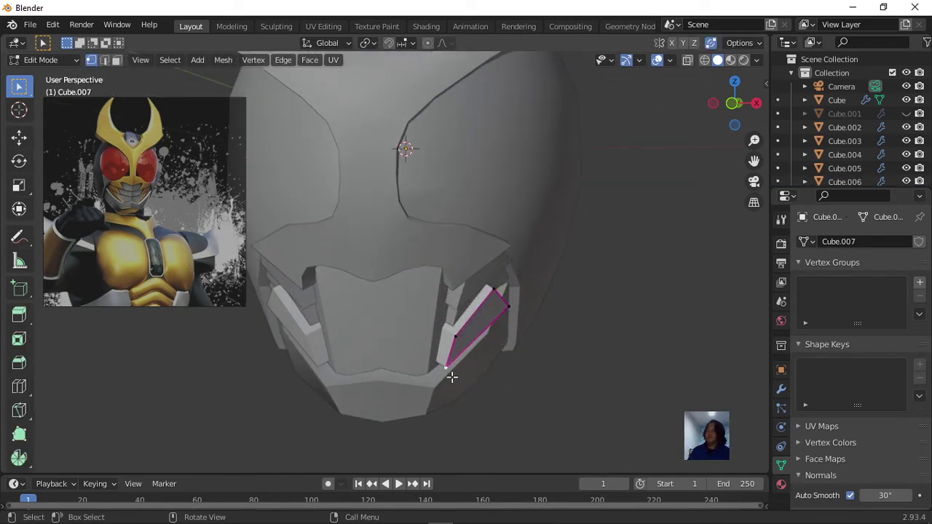
Step: Move Cube.007's bottom corner lower-left, shift the outline, and raise its right corner
{"action": "key", "text": "g"}
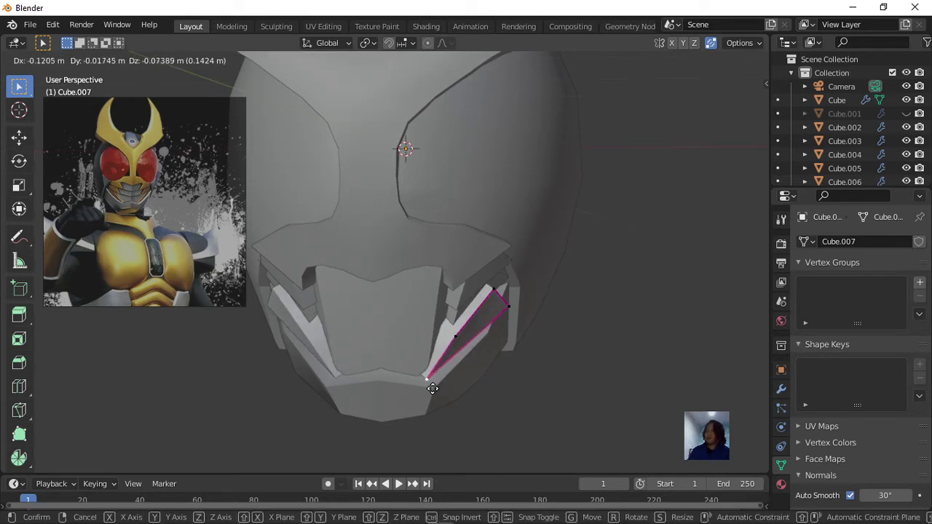
{"action": "left_click", "coordinate": [432, 388]}
{"action": "key", "text": "g"}
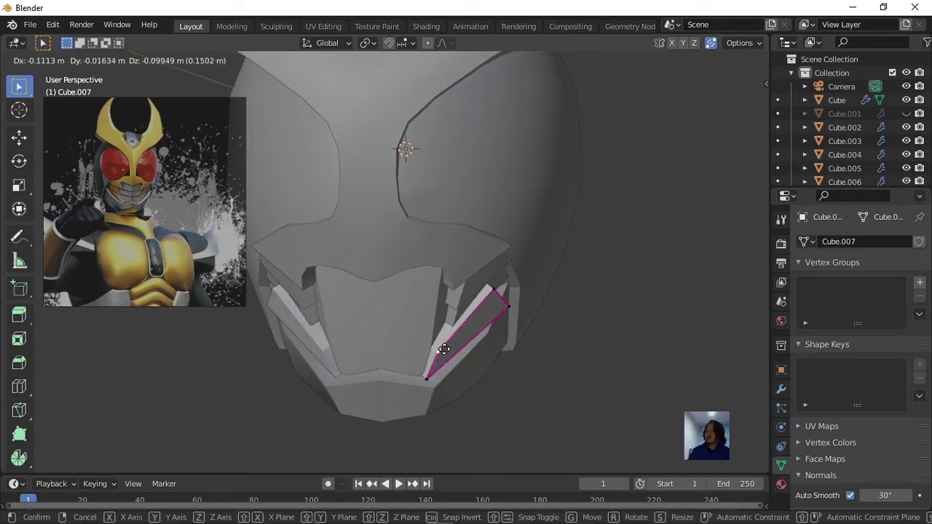
{"action": "left_click", "coordinate": [456, 340]}
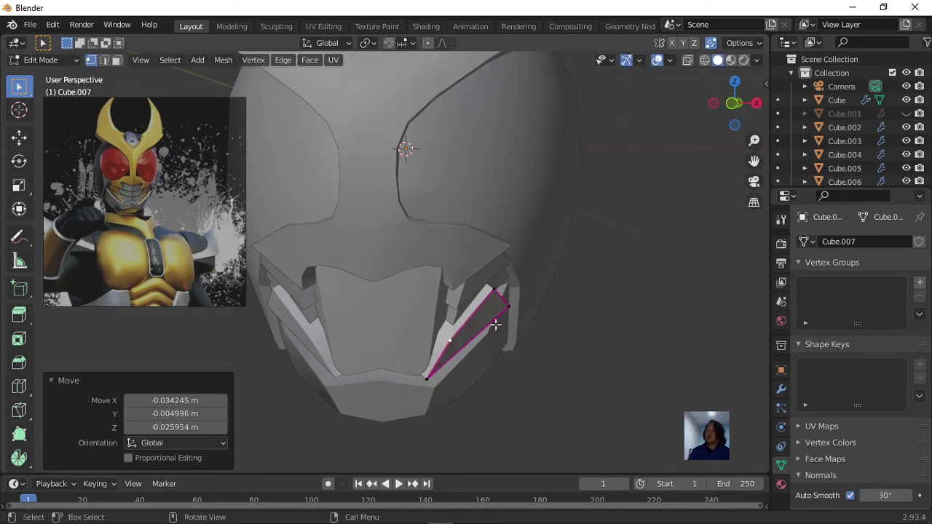
{"action": "mouse_move", "coordinate": [490, 322]}
{"action": "middle_mouse_down"}
{"action": "mouse_move", "coordinate": [436, 314]}
{"action": "mouse_move", "coordinate": [461, 301]}
{"action": "middle_mouse_up"}
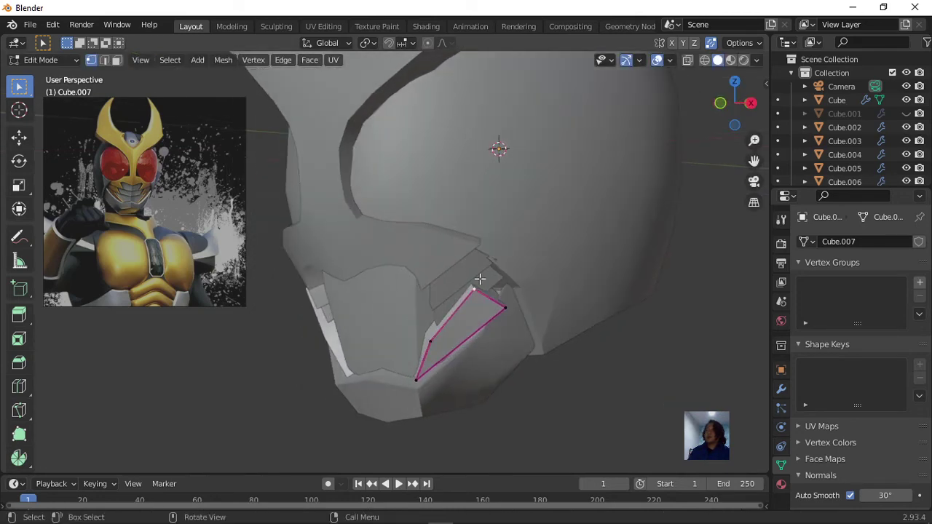
{"action": "key", "text": "g"}
{"action": "left_click", "coordinate": [514, 266]}
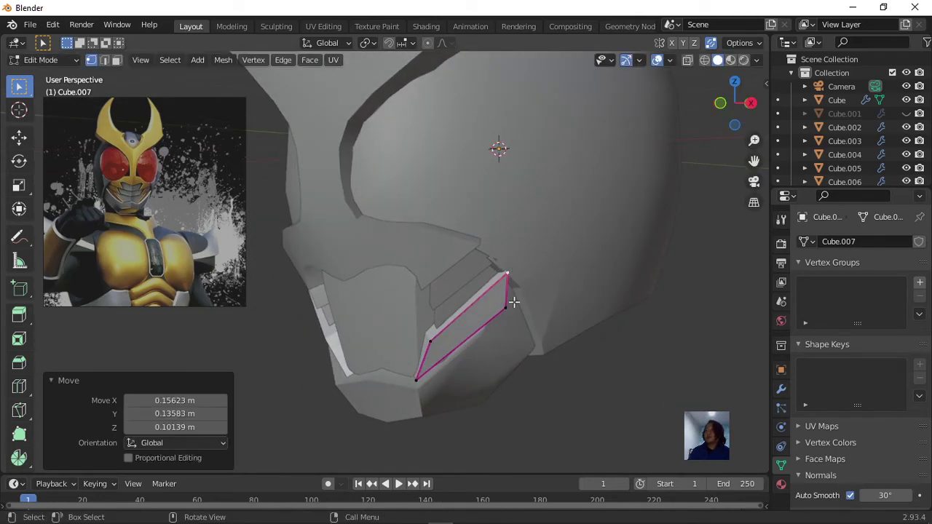
{"action": "left_click", "coordinate": [513, 301], "text": "shift"}
{"action": "key", "text": "g"}
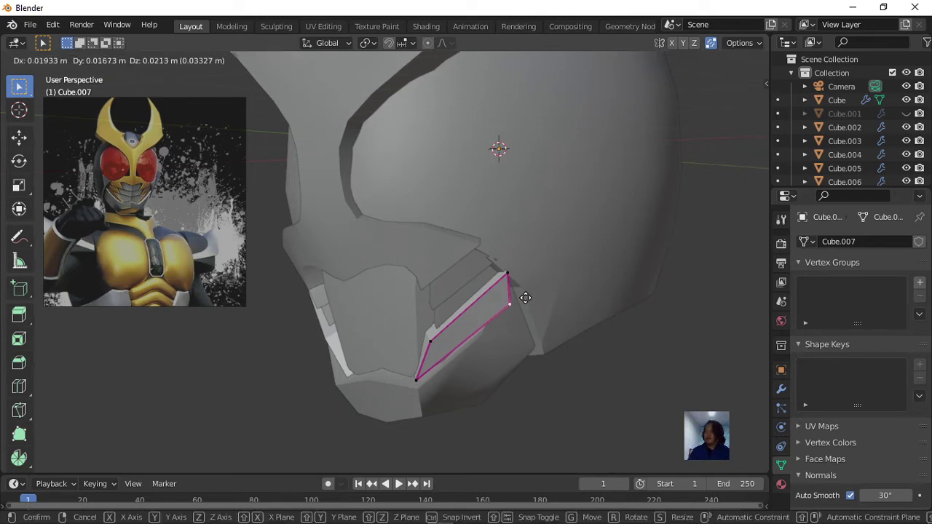
{"action": "left_click", "coordinate": [535, 295]}
{"action": "middle_click_drag", "start_coordinate": [535, 294], "coordinate": [573, 323]}
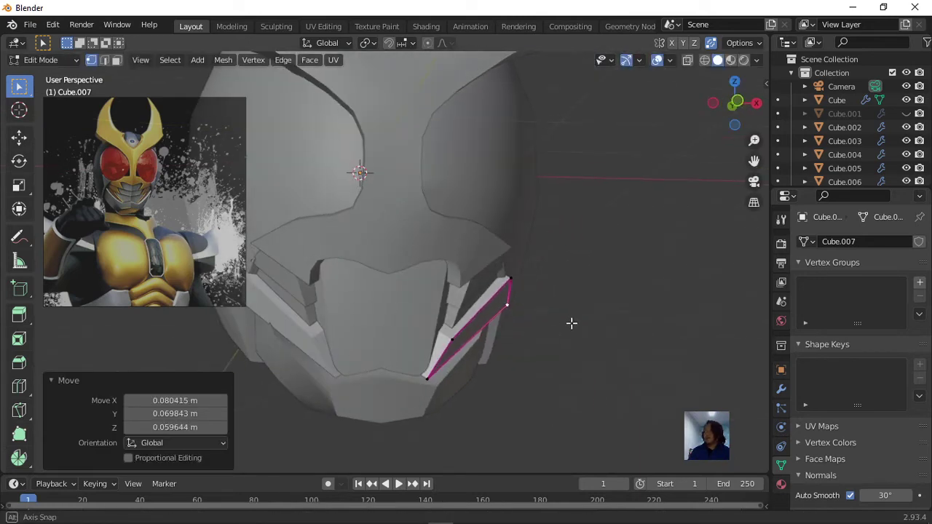
Step: Lower the top corner, pull another corner inward, and reposition a vertex from the side
{"action": "left_click", "coordinate": [512, 280], "text": "shift"}
{"action": "key", "text": "g"}
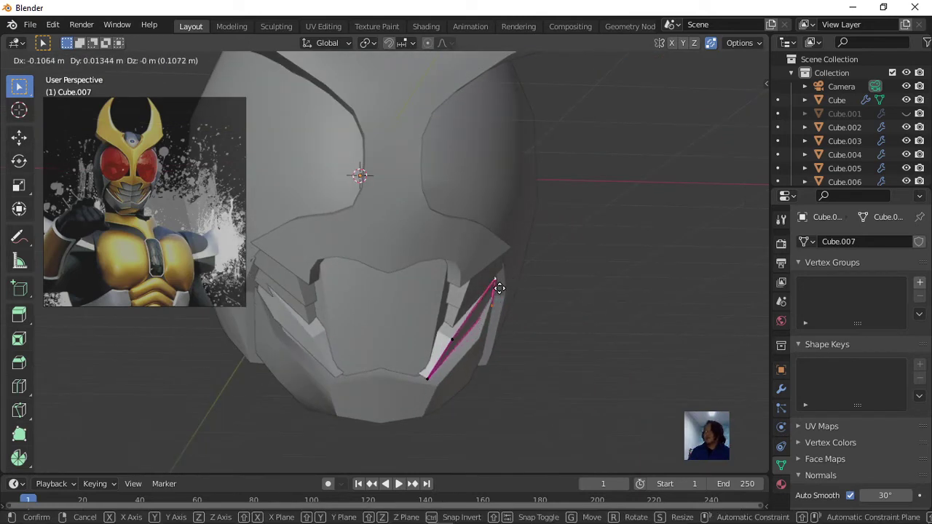
{"action": "left_click", "coordinate": [495, 291]}
{"action": "left_click", "coordinate": [470, 328], "text": "shift"}
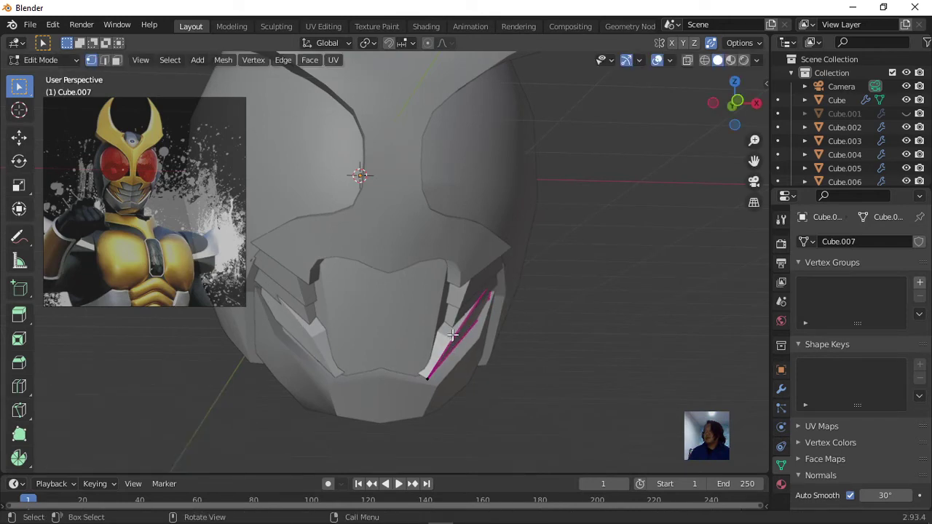
{"action": "key", "text": "g"}
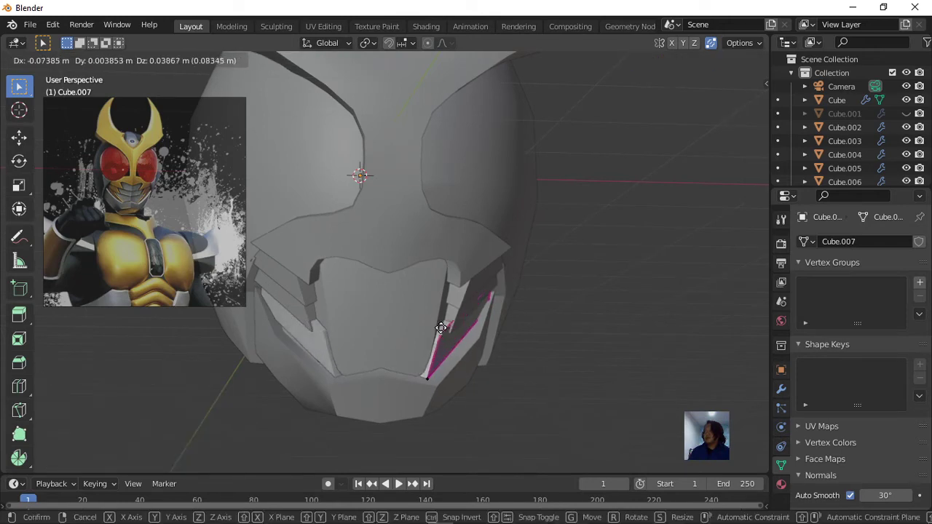
{"action": "left_click", "coordinate": [442, 328]}
{"action": "middle_click_drag", "start_coordinate": [441, 328], "coordinate": [356, 360]}
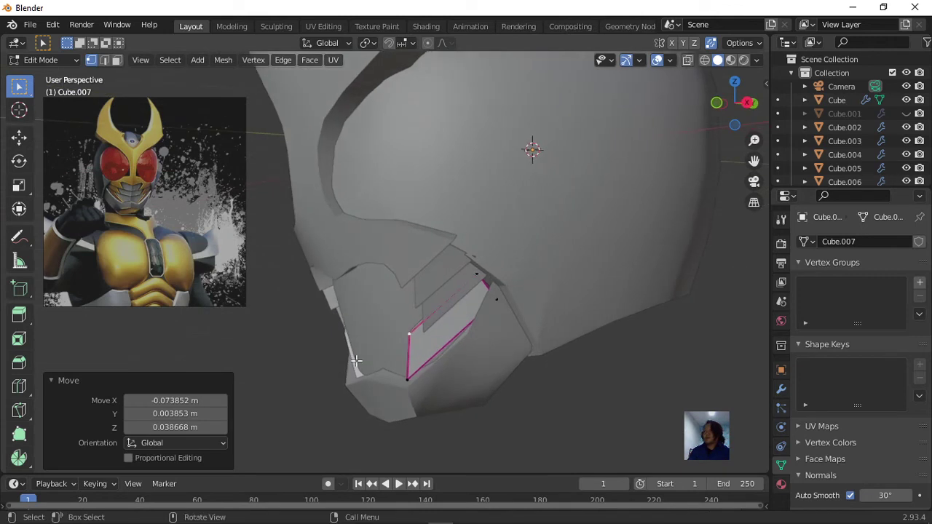
{"action": "key", "text": "g"}
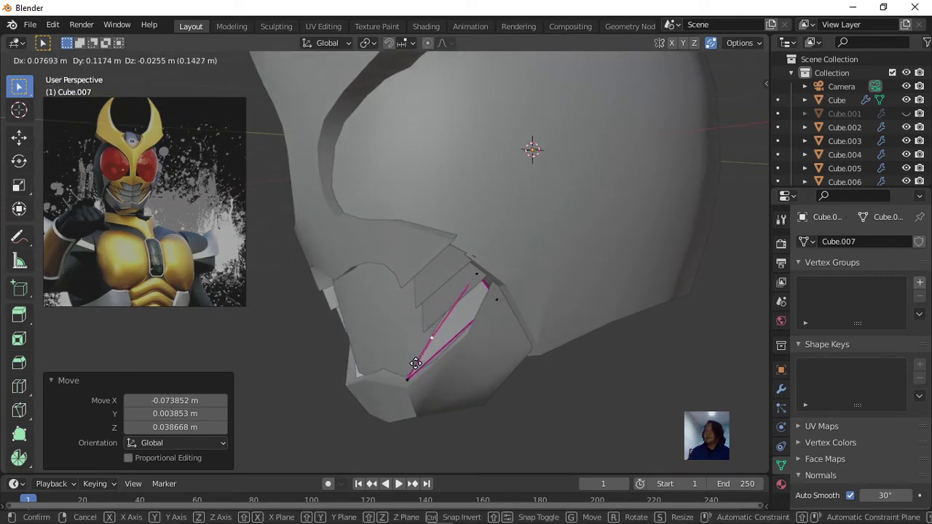
{"action": "left_click", "coordinate": [418, 353]}
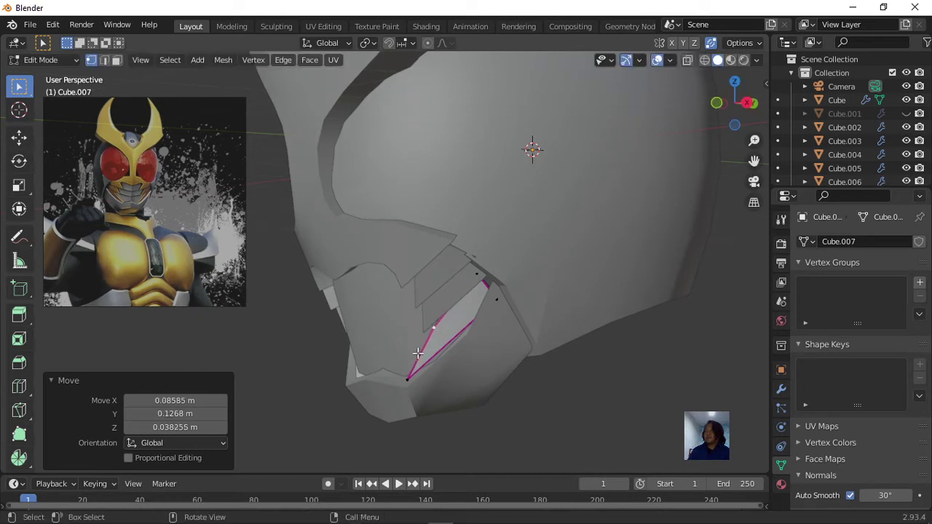
{"action": "left_click", "coordinate": [406, 380], "text": "shift"}
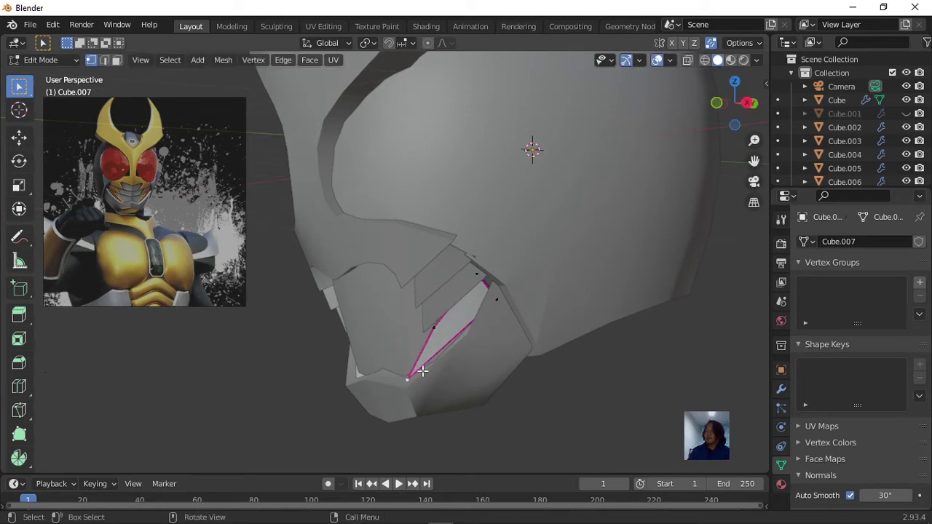
Step: Add an edge loop across the plate and drag its new vertex toward the bottom corner
{"action": "key", "text": "ctrl+r"}
{"action": "left_click", "coordinate": [457, 334]}
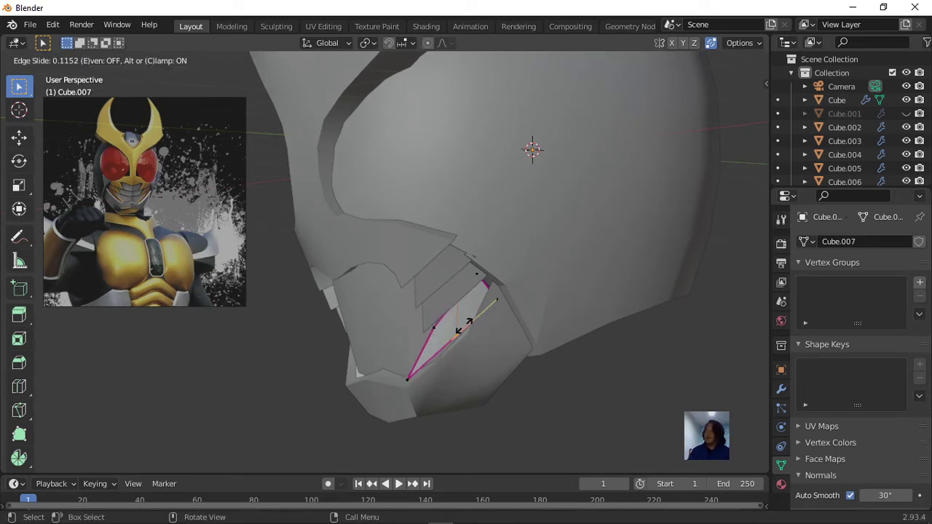
{"action": "left_click", "coordinate": [460, 348]}
{"action": "left_click", "coordinate": [457, 342]}
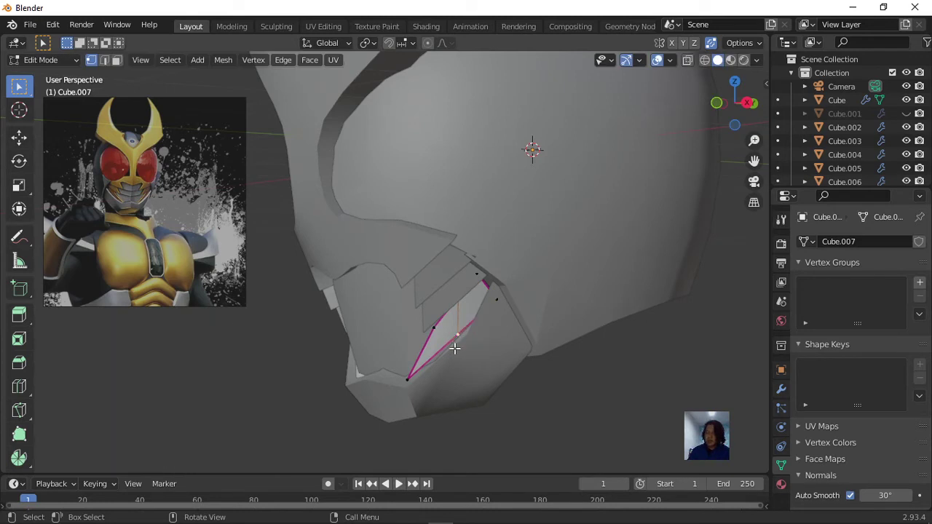
{"action": "key", "text": "g"}
{"action": "left_click", "coordinate": [418, 376]}
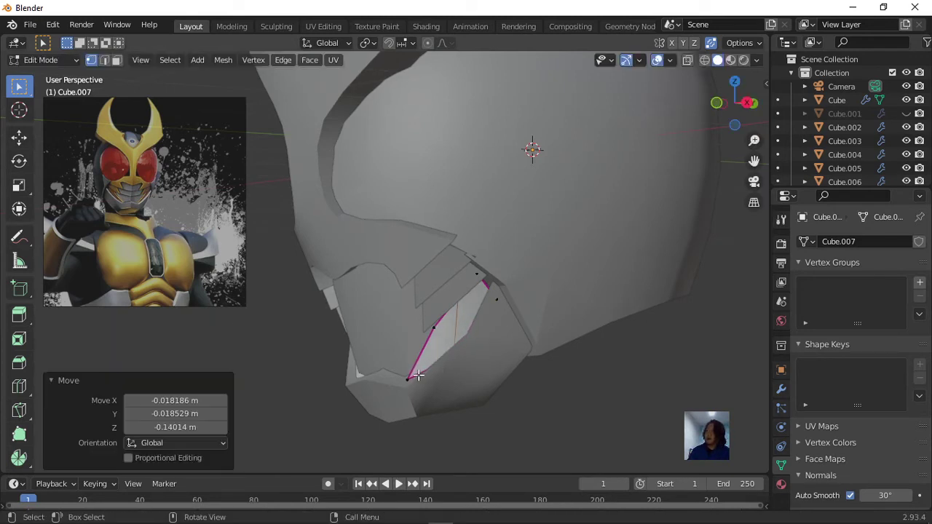
{"action": "key", "text": "g"}
{"action": "left_click", "coordinate": [416, 382]}
Step: Move the plate's upper vertex up and right to fit along the mouth's side
{"action": "mouse_move", "coordinate": [416, 383]}
{"action": "middle_mouse_down"}
{"action": "mouse_move", "coordinate": [500, 392]}
{"action": "mouse_move", "coordinate": [553, 383]}
{"action": "mouse_move", "coordinate": [534, 374]}
{"action": "mouse_move", "coordinate": [538, 359]}
{"action": "mouse_move", "coordinate": [483, 347]}
{"action": "mouse_move", "coordinate": [447, 357]}
{"action": "mouse_move", "coordinate": [471, 368]}
{"action": "mouse_move", "coordinate": [453, 368]}
{"action": "mouse_move", "coordinate": [554, 379]}
{"action": "mouse_move", "coordinate": [589, 369]}
{"action": "mouse_move", "coordinate": [500, 364]}
{"action": "mouse_move", "coordinate": [431, 378]}
{"action": "mouse_move", "coordinate": [464, 350]}
{"action": "mouse_move", "coordinate": [485, 399]}
{"action": "middle_mouse_up"}
{"action": "left_click", "coordinate": [473, 326]}
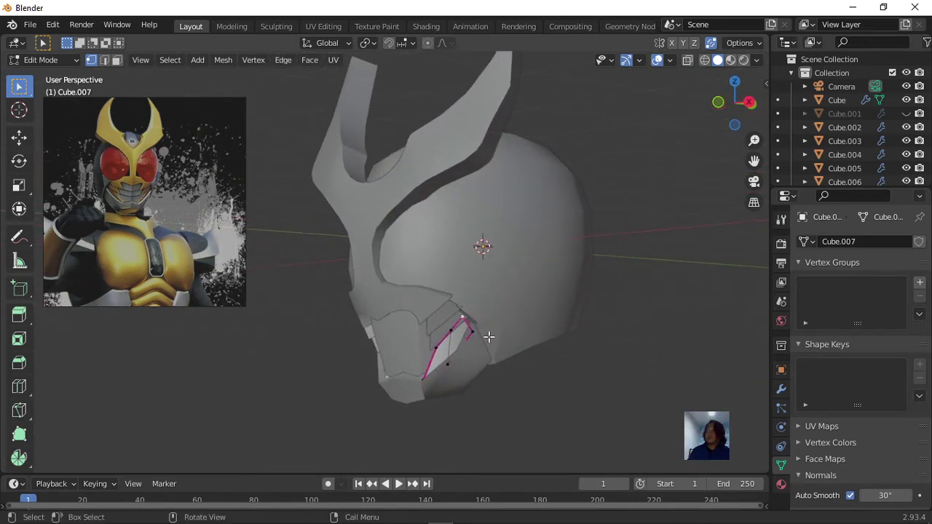
{"action": "scroll", "coordinate": [489, 339], "scroll_direction": "up", "scroll_amount": 1}
{"action": "key", "text": "g"}
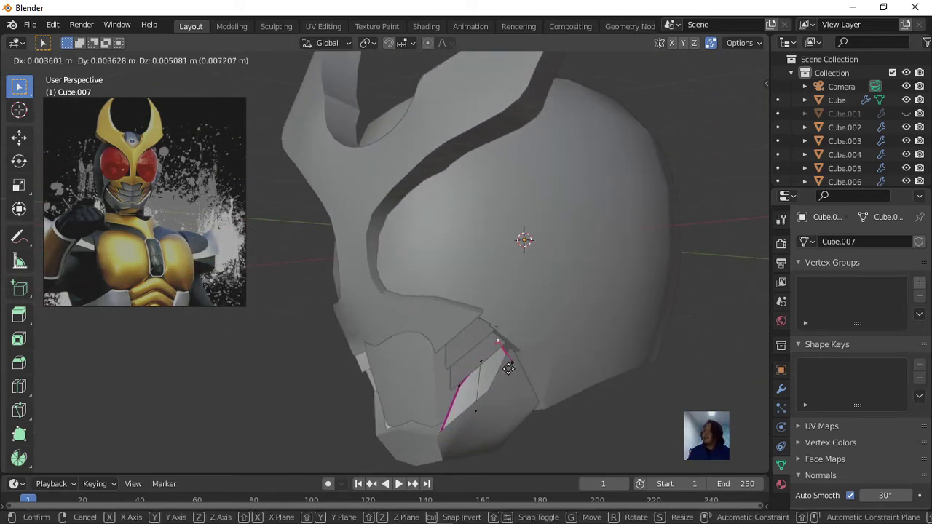
{"action": "left_click", "coordinate": [509, 363]}
{"action": "key", "text": "g"}
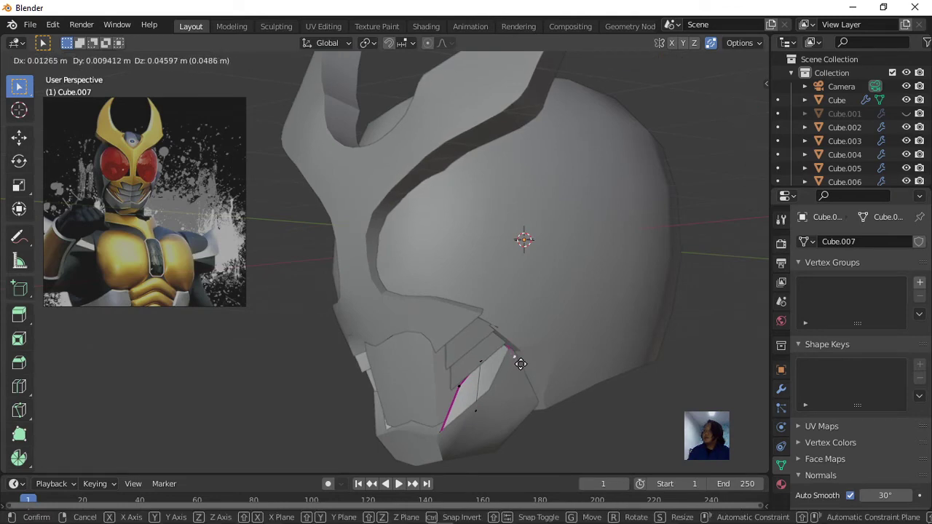
{"action": "left_click", "coordinate": [526, 364]}
{"action": "mouse_move", "coordinate": [526, 364]}
{"action": "middle_mouse_down"}
{"action": "mouse_move", "coordinate": [541, 390]}
{"action": "mouse_move", "coordinate": [585, 383]}
{"action": "middle_mouse_up"}
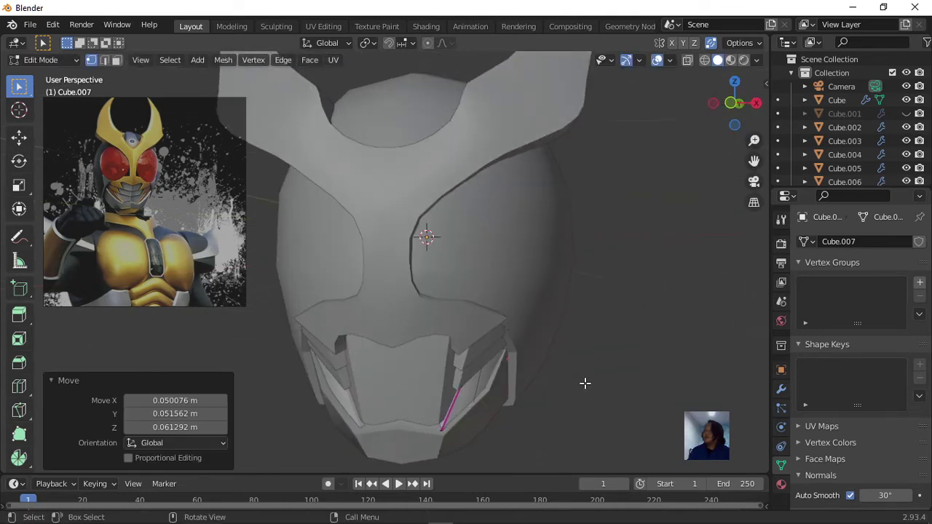
{"action": "scroll", "coordinate": [581, 378], "scroll_direction": "down", "scroll_amount": 1}
Step: Return to Object Mode, orbit around the helmet from side, front and above, then open Add > Mesh
{"action": "key", "text": "Tab"}
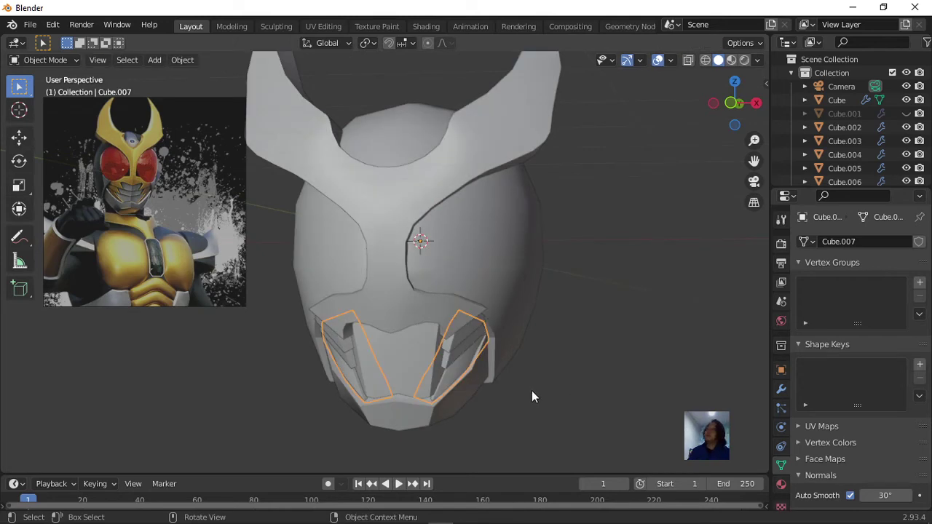
{"action": "left_click", "coordinate": [570, 385]}
{"action": "mouse_move", "coordinate": [569, 387]}
{"action": "middle_mouse_down"}
{"action": "mouse_move", "coordinate": [670, 408]}
{"action": "mouse_move", "coordinate": [494, 400]}
{"action": "mouse_move", "coordinate": [513, 407]}
{"action": "middle_mouse_up"}
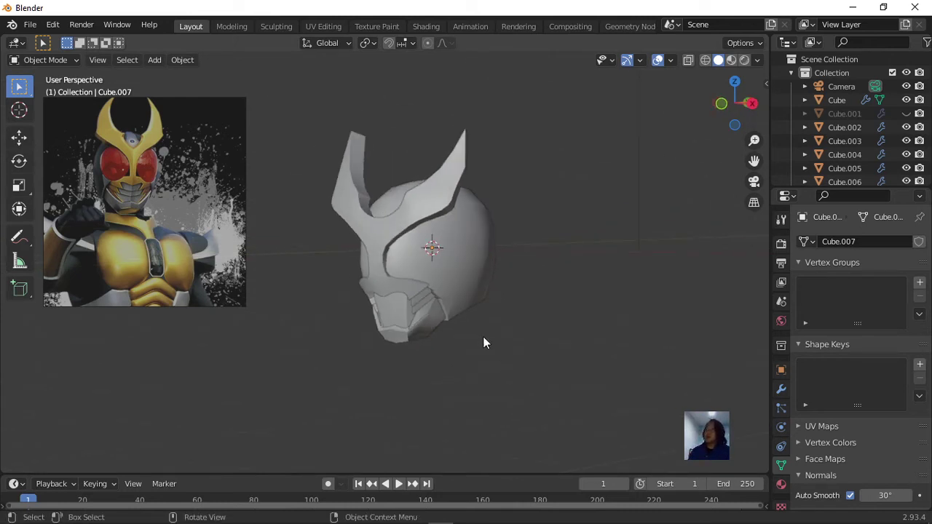
{"action": "mouse_move", "coordinate": [513, 407]}
{"action": "middle_mouse_down"}
{"action": "mouse_move", "coordinate": [561, 364]}
{"action": "mouse_move", "coordinate": [546, 326]}
{"action": "middle_mouse_up"}
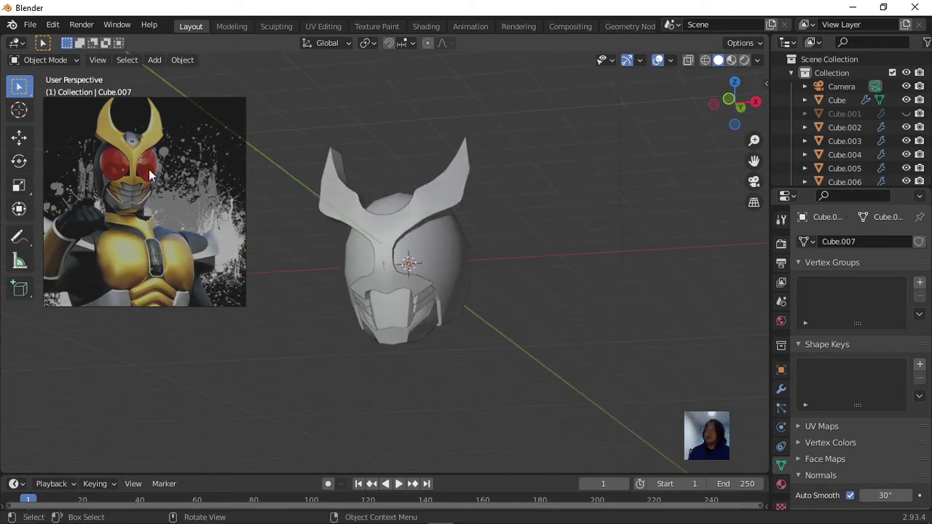
{"action": "scroll", "coordinate": [429, 272], "scroll_direction": "up", "scroll_amount": 4}
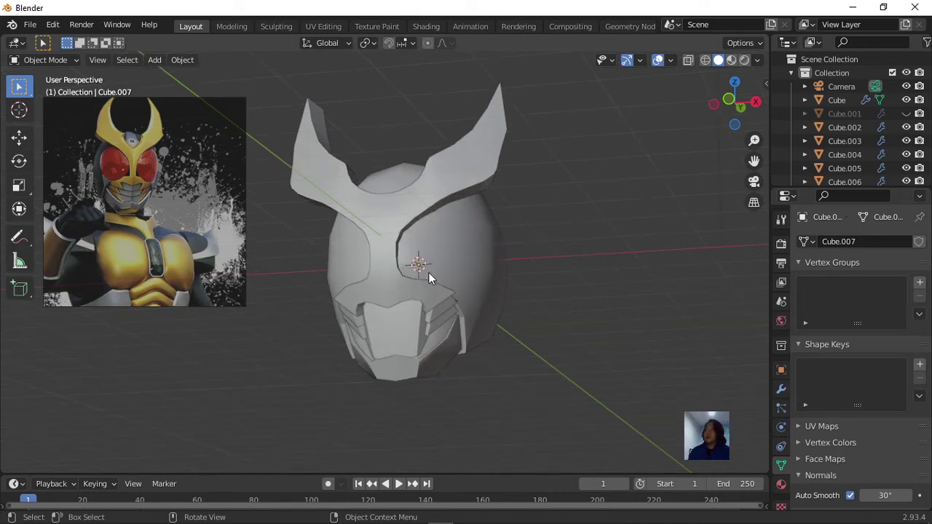
{"action": "mouse_move", "coordinate": [429, 272]}
{"action": "middle_mouse_down"}
{"action": "mouse_move", "coordinate": [439, 312]}
{"action": "mouse_move", "coordinate": [346, 249]}
{"action": "middle_mouse_up"}
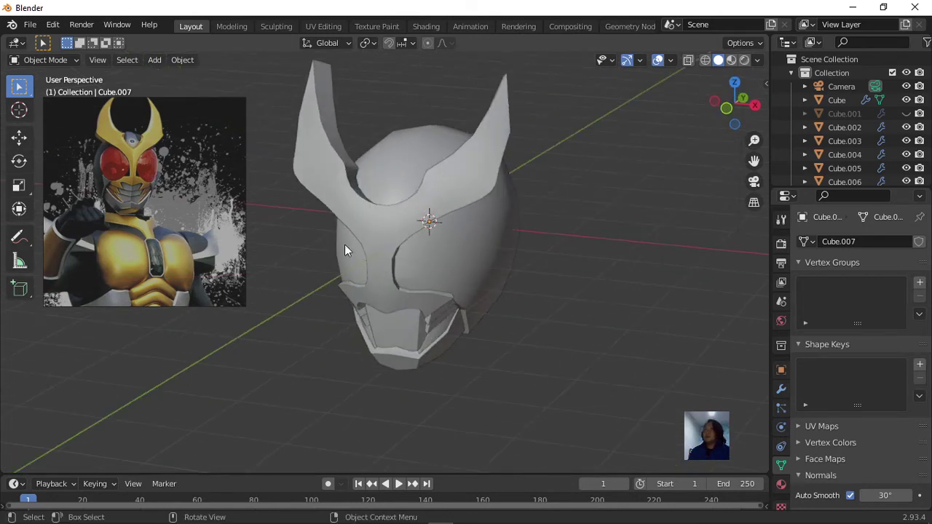
{"action": "left_click", "coordinate": [155, 60]}
{"action": "mouse_move", "coordinate": [172, 76]}
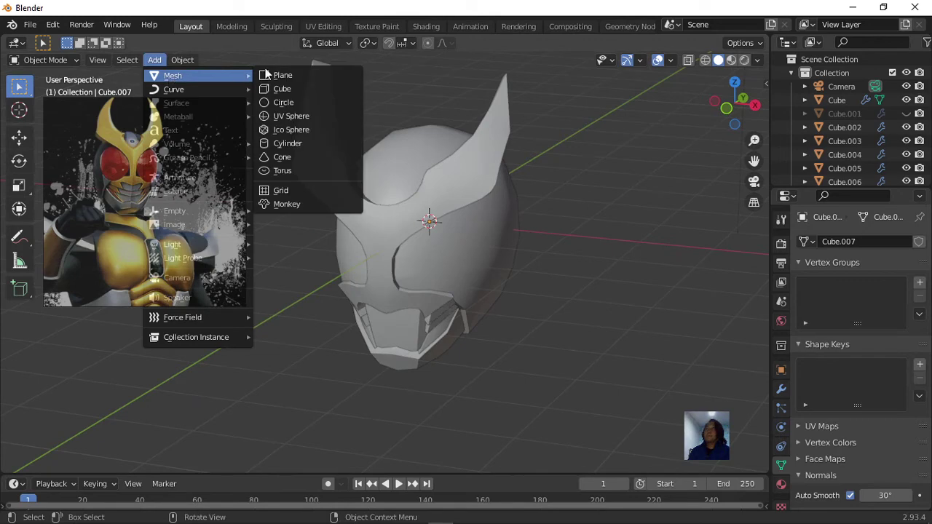
Step: Add a cube, Cube.008, and give it a Mirror modifier on the X axis
{"action": "left_click", "coordinate": [289, 90]}
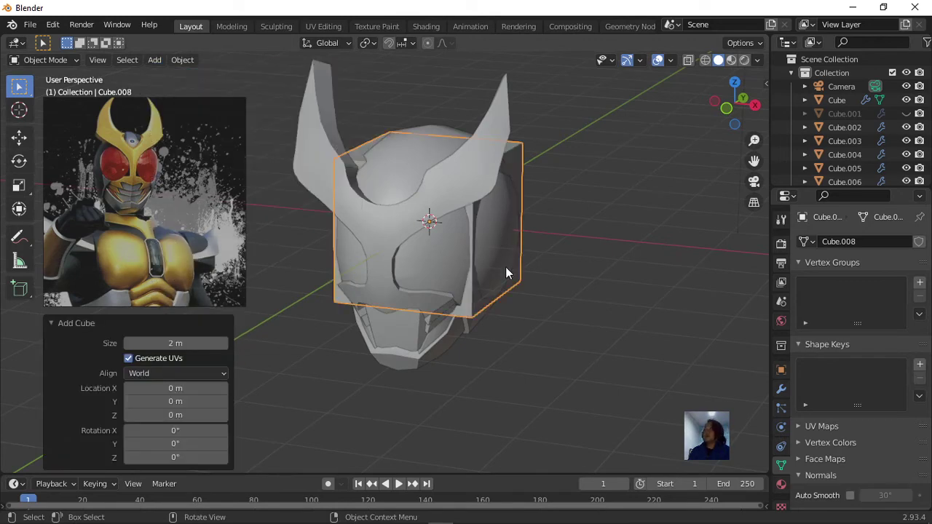
{"action": "middle_click_drag", "start_coordinate": [505, 267], "coordinate": [522, 269]}
{"action": "key", "text": "Tab"}
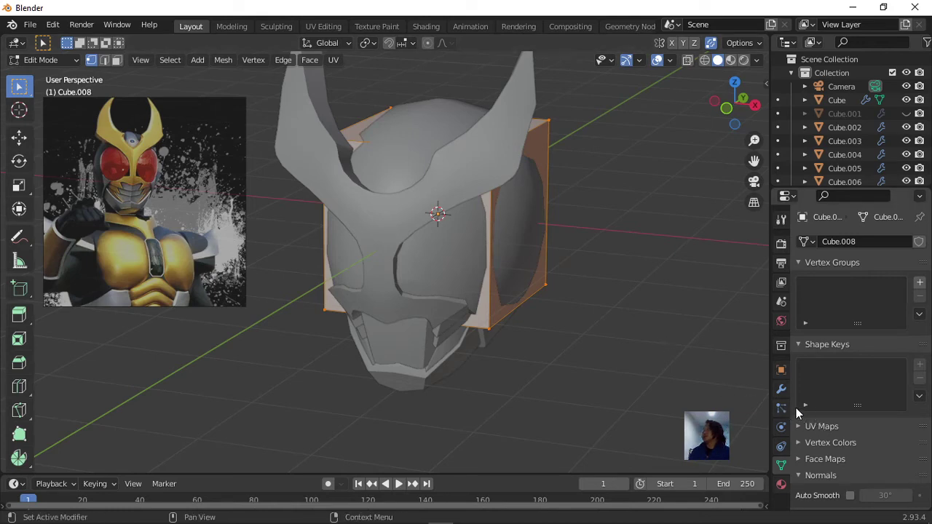
{"action": "left_click", "coordinate": [781, 389]}
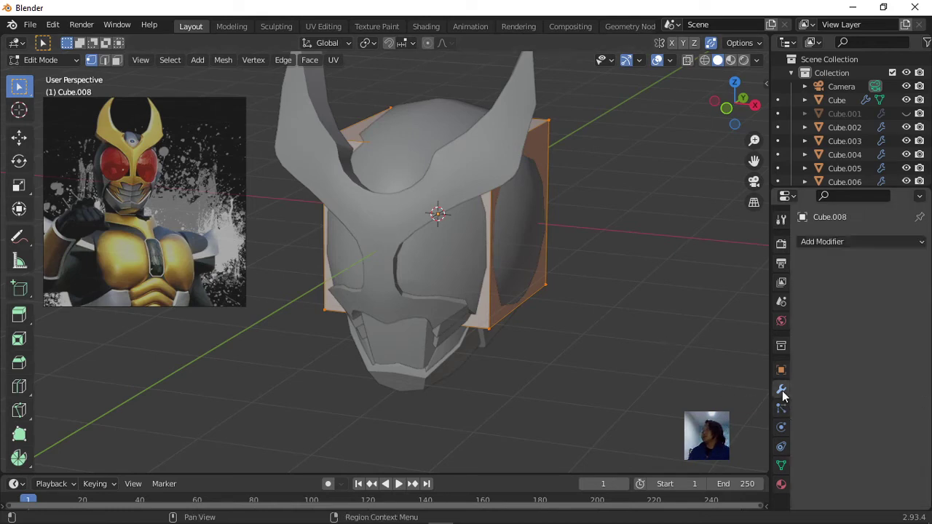
{"action": "left_click", "coordinate": [826, 243]}
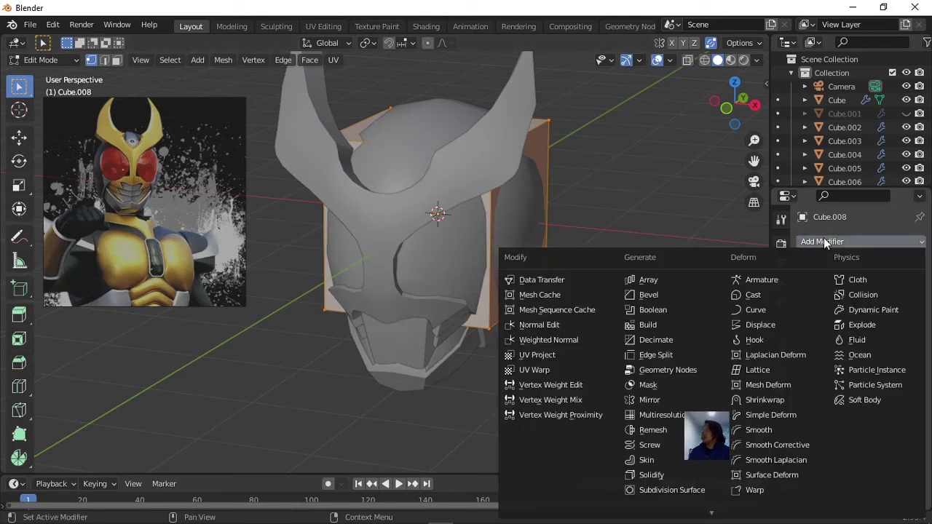
{"action": "left_click", "coordinate": [648, 400]}
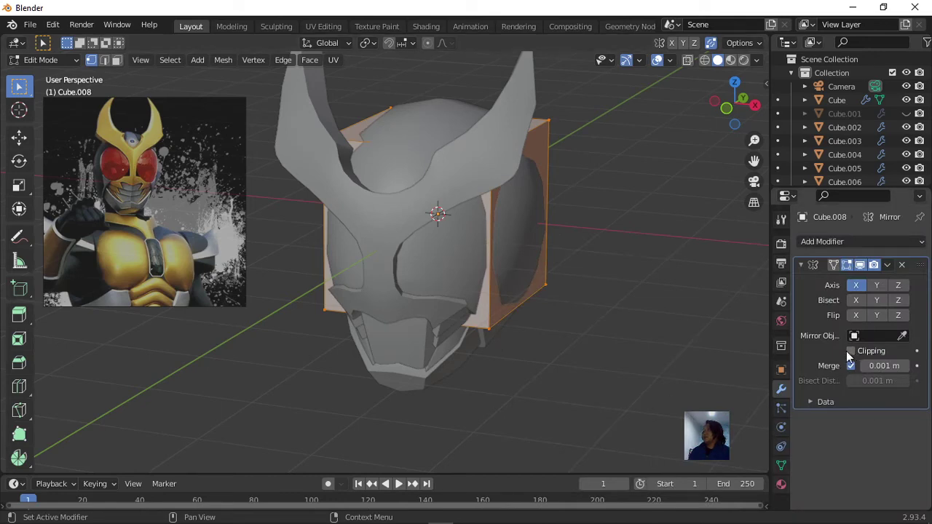
{"action": "mouse_move", "coordinate": [536, 314]}
{"action": "middle_mouse_down"}
{"action": "mouse_move", "coordinate": [543, 377]}
{"action": "mouse_move", "coordinate": [515, 330]}
{"action": "mouse_move", "coordinate": [566, 368]}
{"action": "middle_mouse_up"}
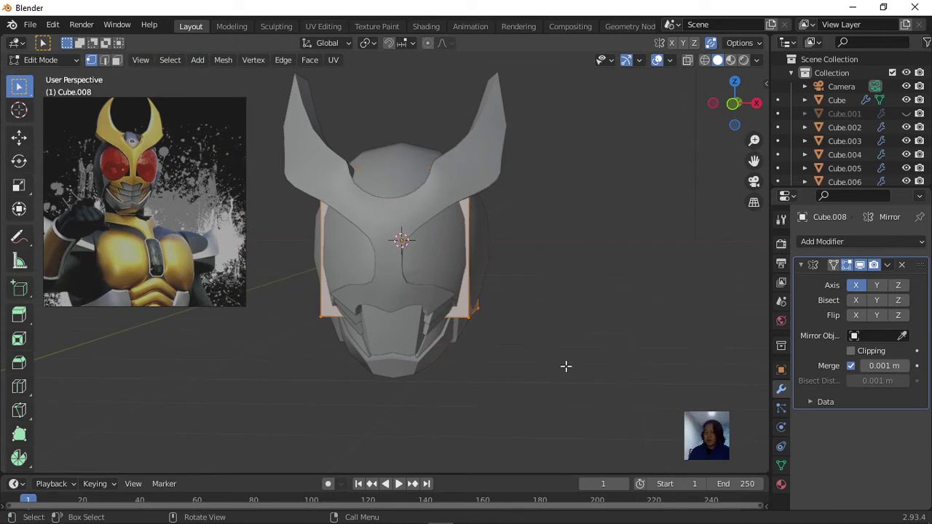
Step: Move Cube.008's mesh 2.437 m along X, then enable X-ray and box-select its right-side vertices
{"action": "key", "text": "g"}
{"action": "key", "text": "x"}
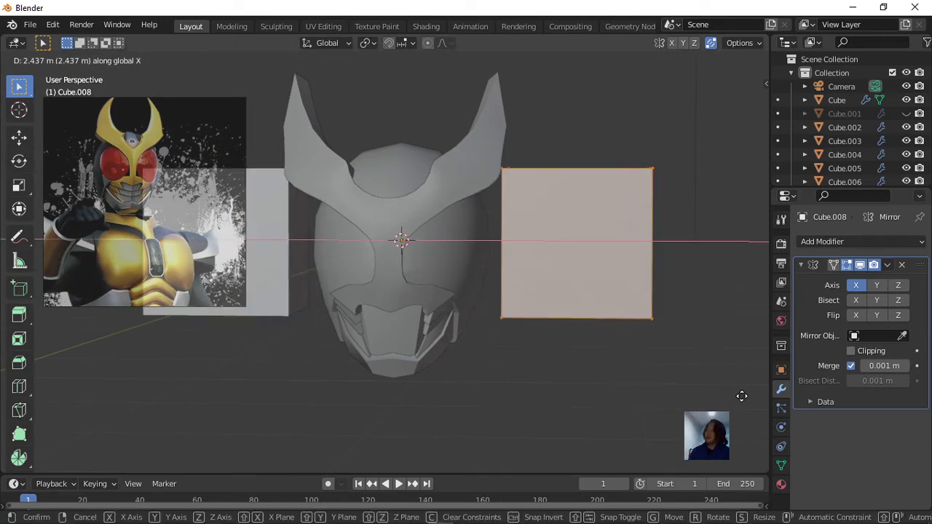
{"action": "left_click", "coordinate": [741, 396]}
{"action": "mouse_move", "coordinate": [743, 395]}
{"action": "middle_mouse_down"}
{"action": "mouse_move", "coordinate": [665, 356]}
{"action": "mouse_move", "coordinate": [560, 398]}
{"action": "middle_mouse_up"}
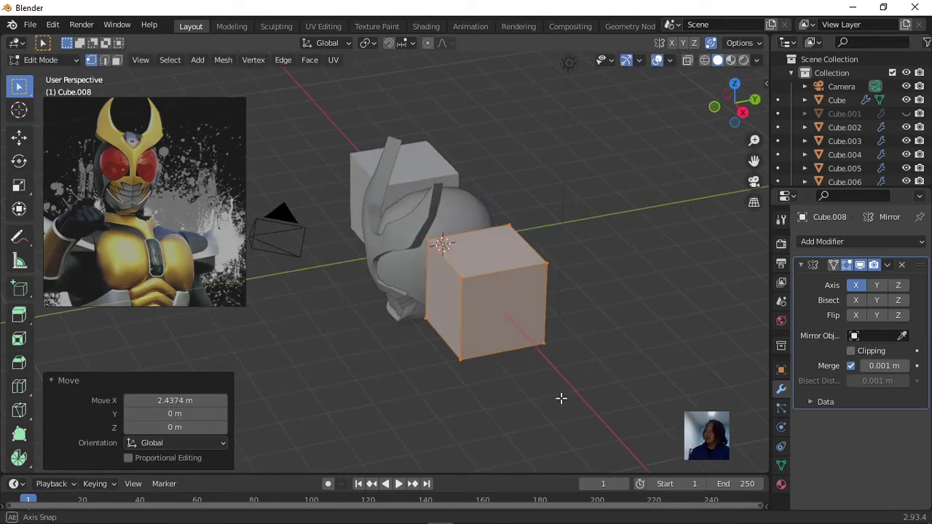
{"action": "middle_click_drag", "start_coordinate": [587, 339], "coordinate": [626, 140]}
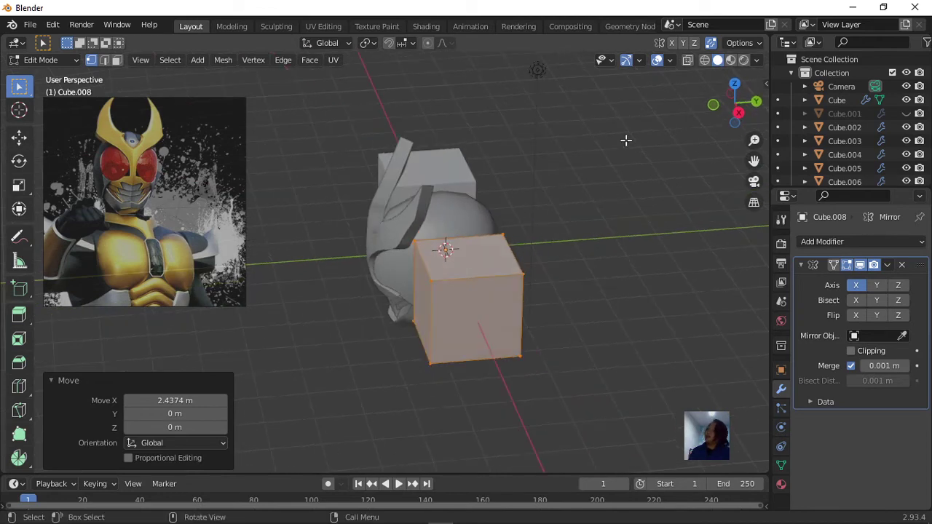
{"action": "left_click", "coordinate": [688, 60]}
{"action": "left_click_drag", "start_coordinate": [480, 213], "coordinate": [572, 418]}
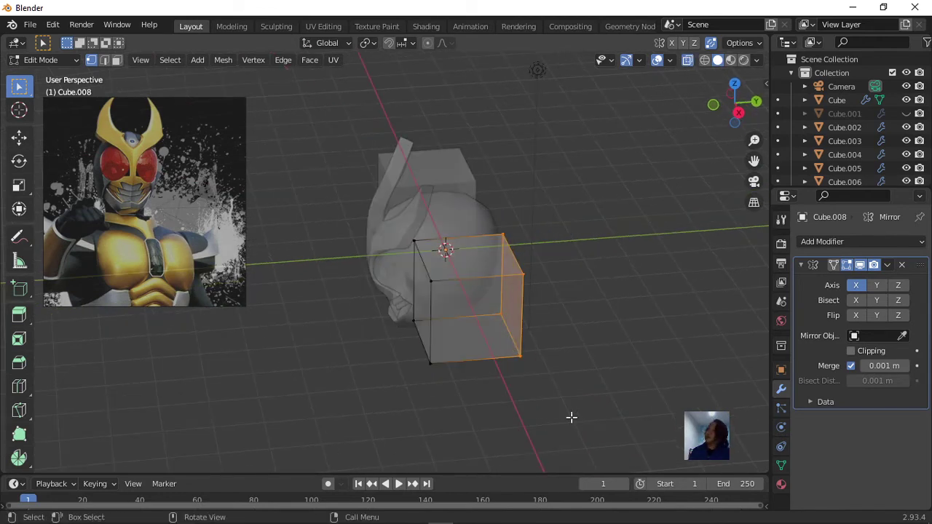
Step: Delete the selected vertices so the mirrored cubes become flat panels
{"action": "key", "text": "x"}
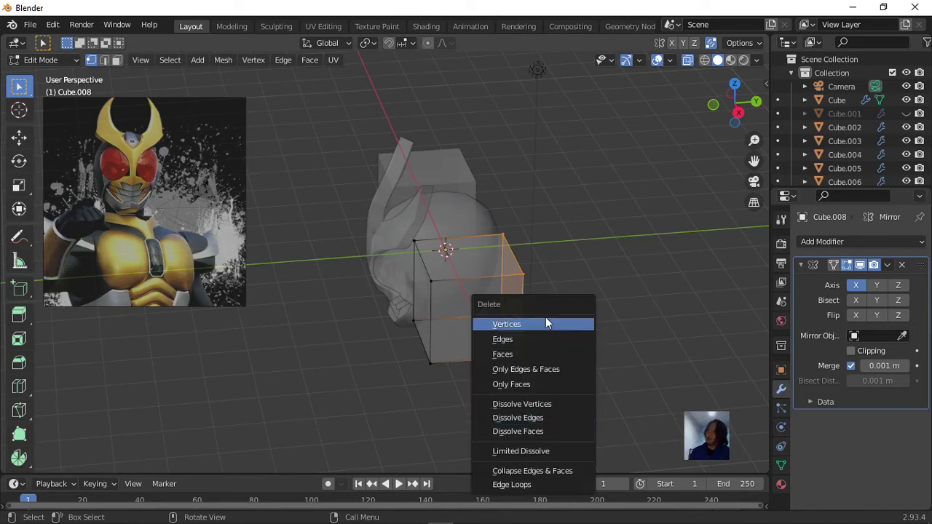
{"action": "left_click", "coordinate": [539, 324]}
{"action": "mouse_move", "coordinate": [491, 348]}
{"action": "middle_mouse_down", "text": "alt"}
{"action": "mouse_move", "coordinate": [634, 313]}
{"action": "mouse_move", "coordinate": [597, 329]}
{"action": "middle_mouse_up", "text": "alt"}
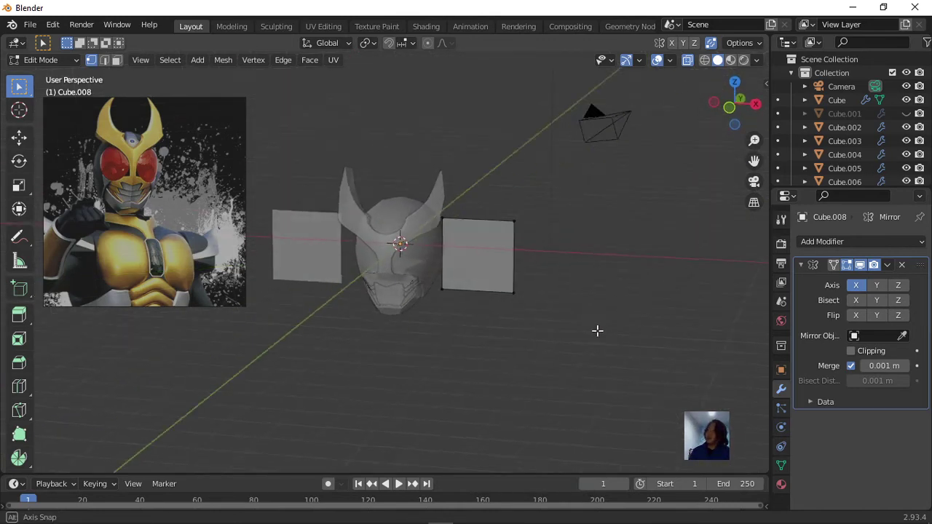
Step: Round the panels into discs with a Subdivision Surface modifier and return to Object Mode
{"action": "left_click", "coordinate": [820, 243]}
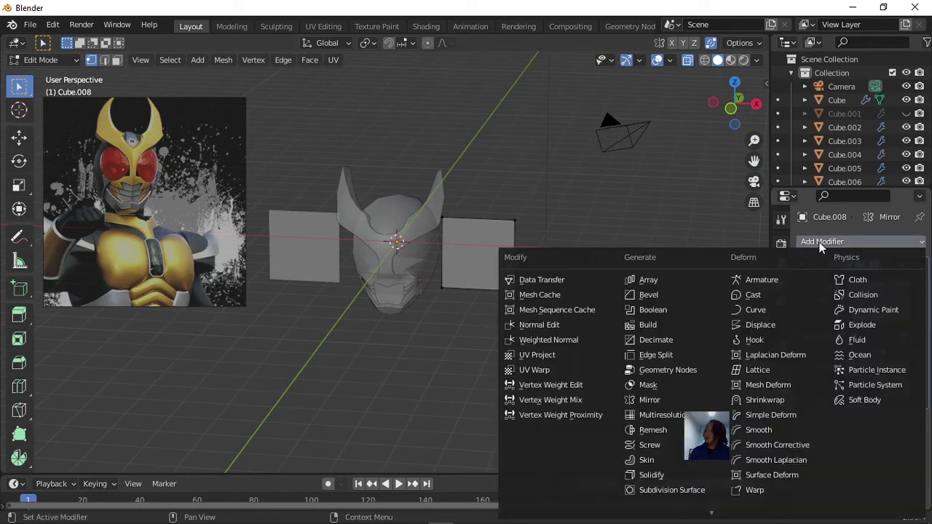
{"action": "left_click", "coordinate": [685, 491]}
{"action": "scroll", "coordinate": [544, 337], "scroll_direction": "up", "scroll_amount": 1}
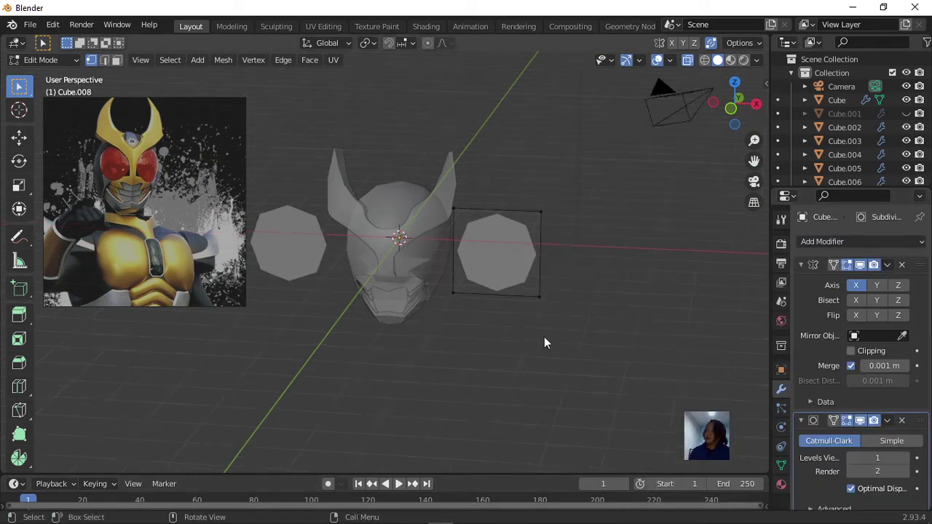
{"action": "scroll", "coordinate": [578, 329], "scroll_direction": "up", "scroll_amount": 2}
{"action": "scroll", "coordinate": [596, 338], "scroll_direction": "down", "scroll_amount": 1}
{"action": "key", "text": "Tab"}
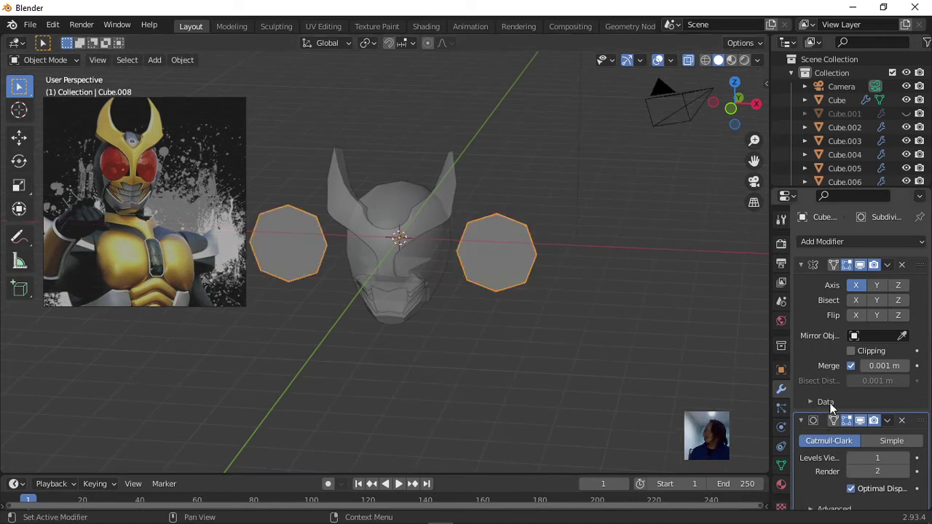
Step: Apply the discs' Subdivision Surface modifier, then add a fresh Subdivision Surface for rounder discs
{"action": "left_click", "coordinate": [887, 421]}
{"action": "left_click", "coordinate": [854, 441]}
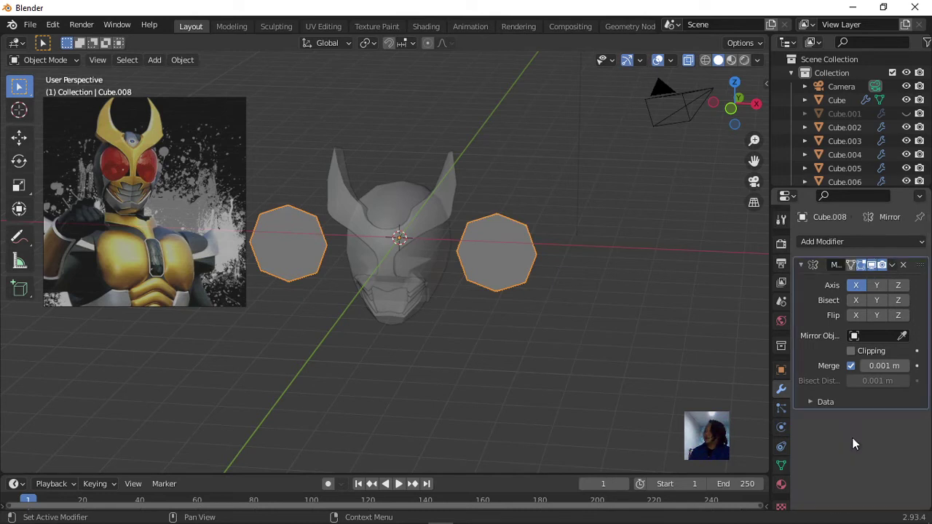
{"action": "key", "text": "Tab"}
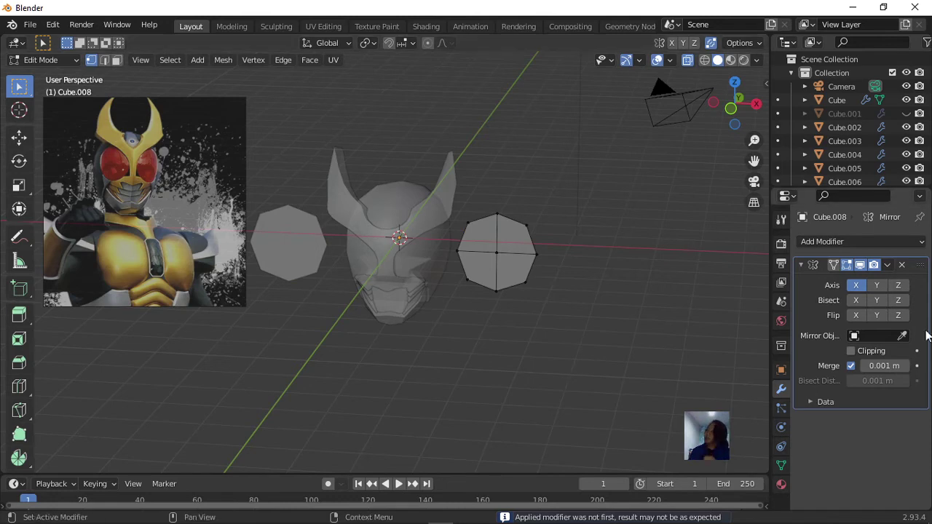
{"action": "left_click", "coordinate": [827, 241]}
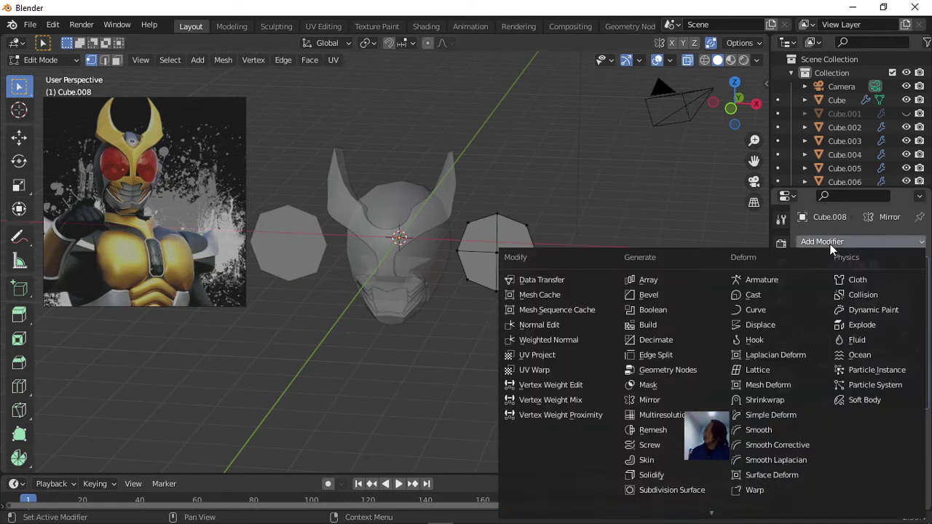
{"action": "left_click", "coordinate": [671, 490]}
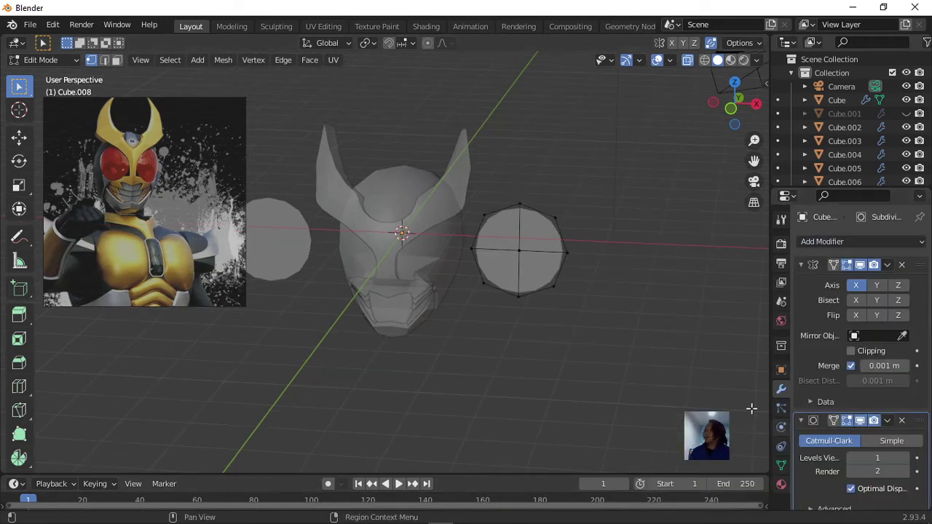
{"action": "key", "text": "Tab"}
Step: Shade the discs smooth and enable Auto Smooth at 30° in the mesh data settings
{"action": "right_click", "coordinate": [584, 271]}
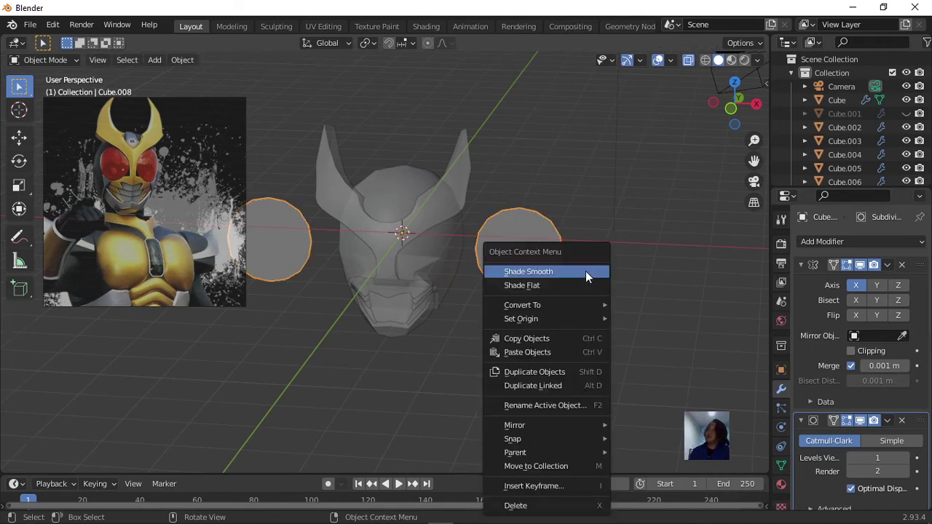
{"action": "left_click", "coordinate": [578, 273]}
{"action": "key", "text": "Tab"}
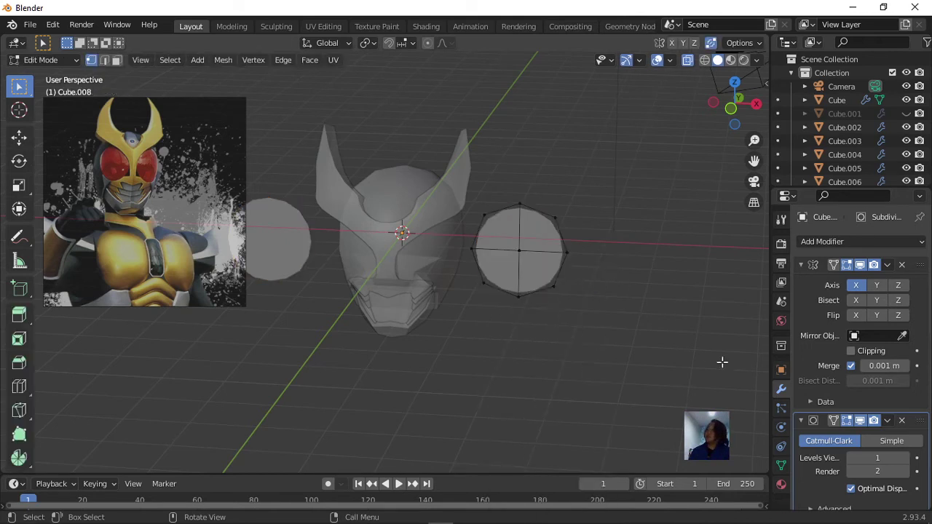
{"action": "left_click", "coordinate": [781, 464]}
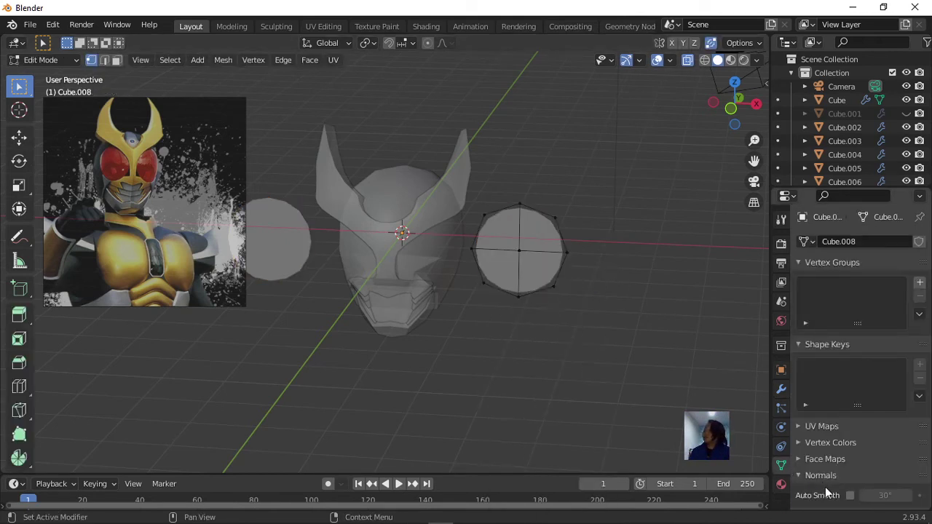
{"action": "left_click", "coordinate": [849, 496]}
{"action": "scroll", "coordinate": [576, 311], "scroll_direction": "up", "scroll_amount": 2}
{"action": "scroll", "coordinate": [616, 318], "scroll_direction": "up", "scroll_amount": 1}
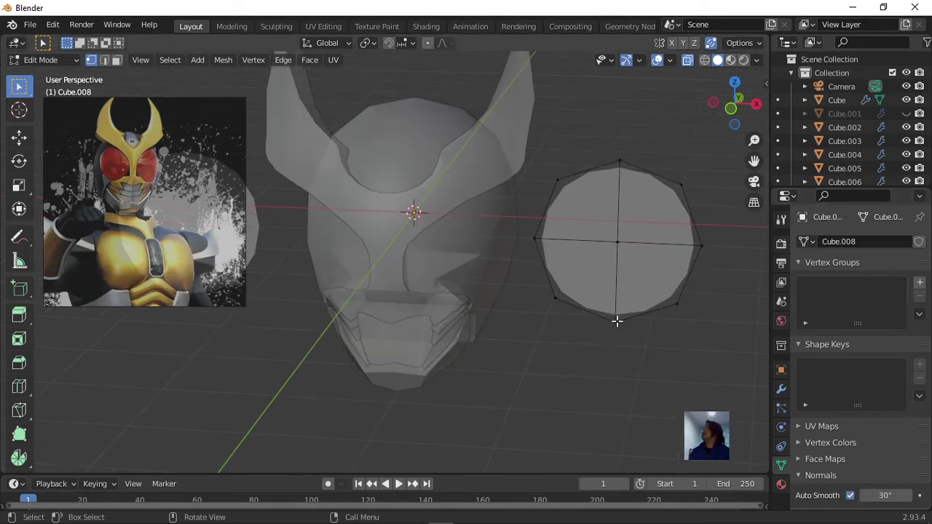
Step: Turn X-ray off, orbit to a side view, and start moving the eye disc toward the helmet
{"action": "middle_click_drag", "start_coordinate": [616, 318], "coordinate": [653, 127]}
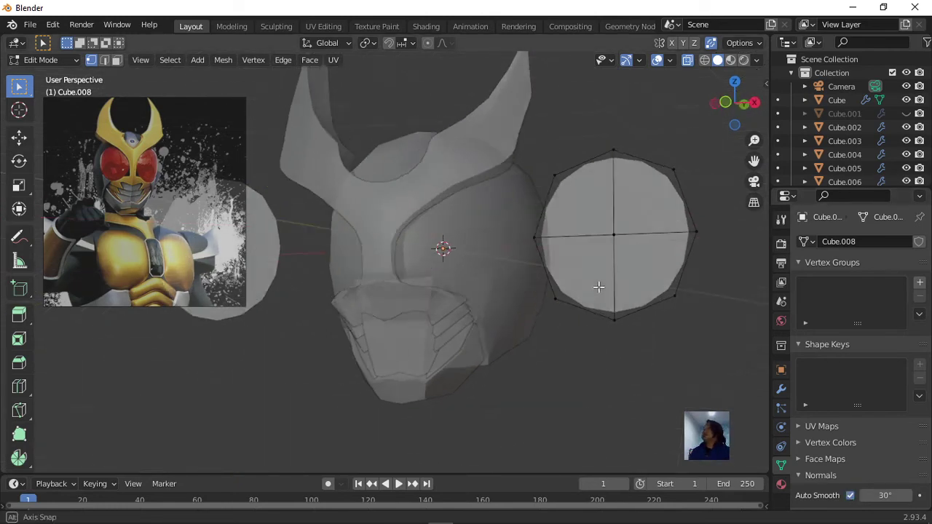
{"action": "left_click", "coordinate": [690, 62]}
{"action": "scroll", "coordinate": [624, 202], "scroll_direction": "down", "scroll_amount": 2}
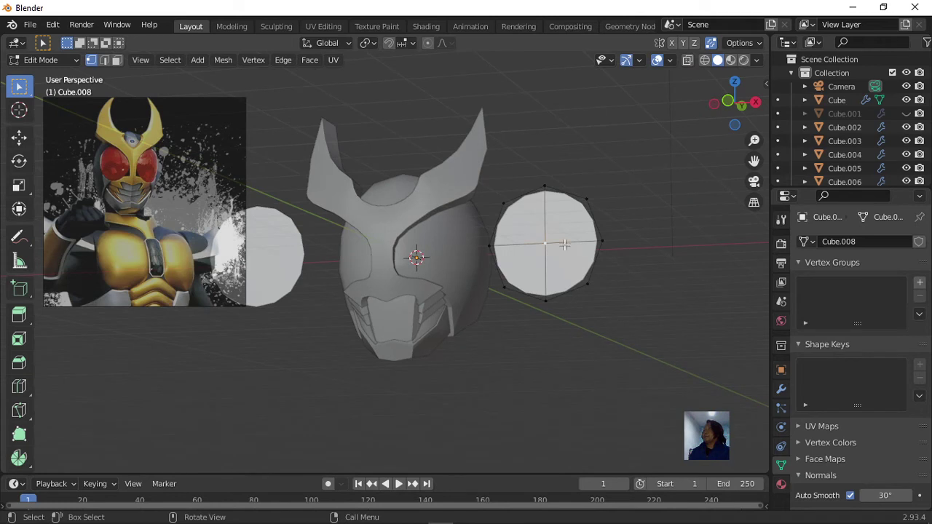
{"action": "scroll", "coordinate": [565, 244], "scroll_direction": "down", "scroll_amount": 2}
{"action": "mouse_move", "coordinate": [566, 243]}
{"action": "middle_mouse_down"}
{"action": "mouse_move", "coordinate": [485, 270]}
{"action": "mouse_move", "coordinate": [493, 279]}
{"action": "mouse_move", "coordinate": [480, 272]}
{"action": "middle_mouse_up"}
{"action": "key", "text": "g"}
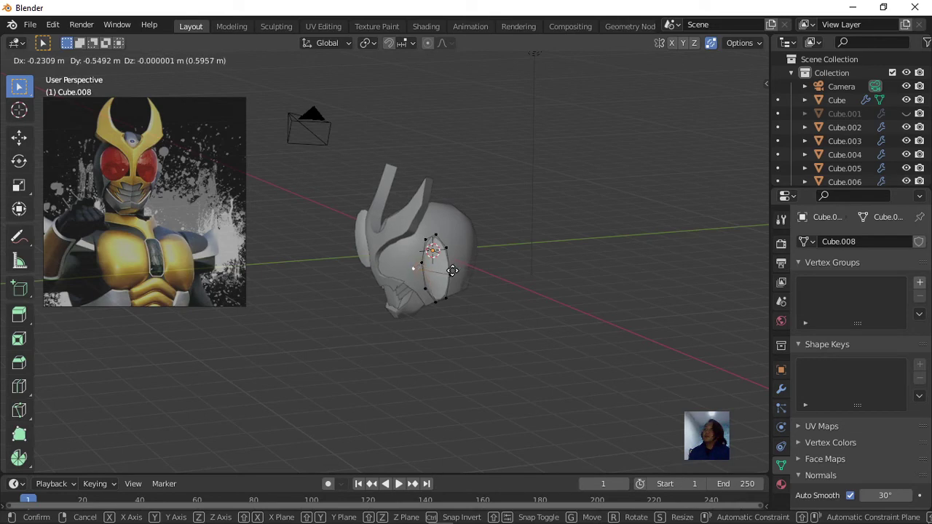
Step: Place the eye disc beside the helmet's right side (0.23387 m X, -0.011438 m Y), then select it all
{"action": "left_click", "coordinate": [453, 271]}
{"action": "middle_click_drag", "start_coordinate": [477, 276], "coordinate": [617, 274]}
{"action": "scroll", "coordinate": [518, 284], "scroll_direction": "up", "scroll_amount": 2}
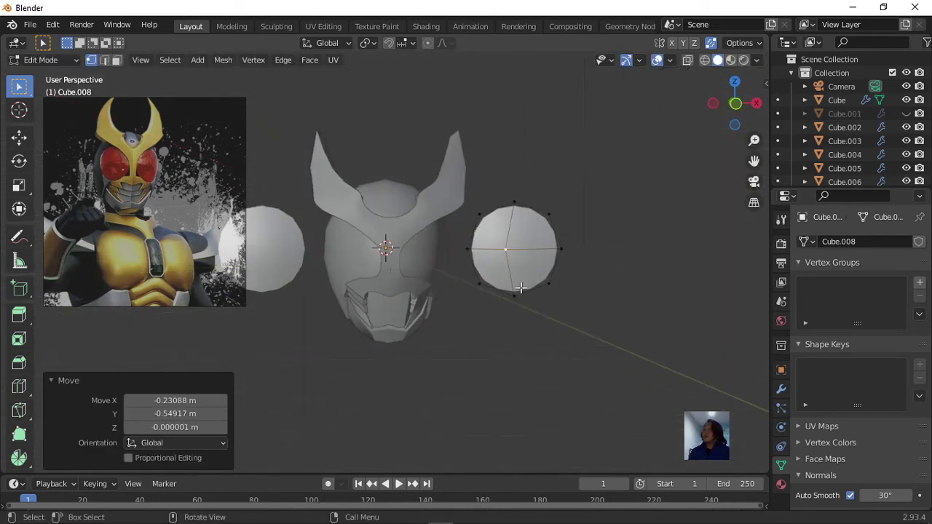
{"action": "key", "text": "g"}
{"action": "left_click", "coordinate": [536, 291]}
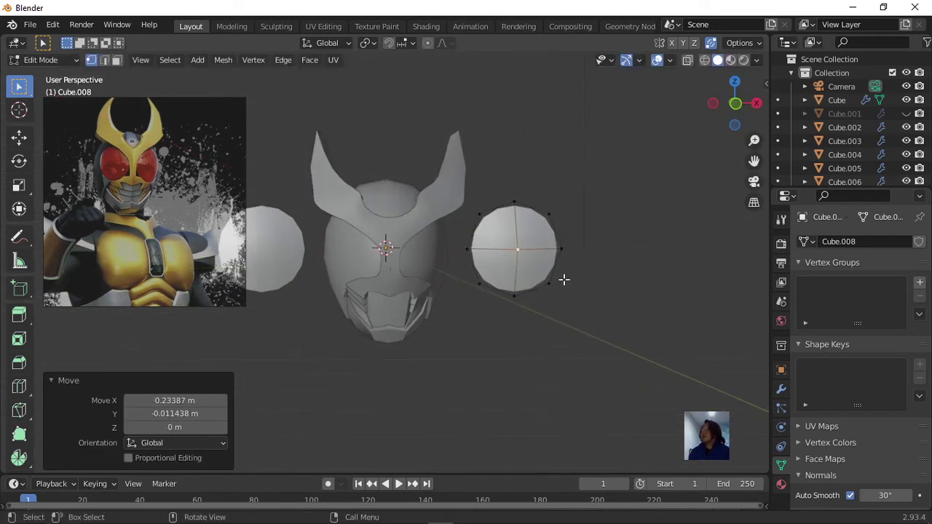
{"action": "mouse_move", "coordinate": [563, 280]}
{"action": "middle_mouse_down"}
{"action": "mouse_move", "coordinate": [547, 272]}
{"action": "mouse_move", "coordinate": [561, 282]}
{"action": "middle_mouse_up"}
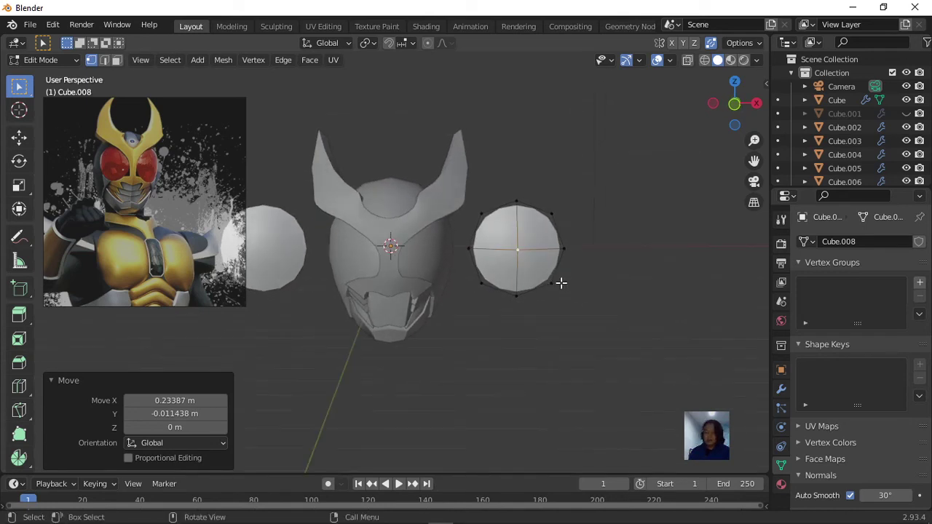
{"action": "key", "text": "a"}
{"action": "scroll", "coordinate": [575, 284], "scroll_direction": "up", "scroll_amount": 1}
{"action": "scroll", "coordinate": [603, 285], "scroll_direction": "up", "scroll_amount": 1}
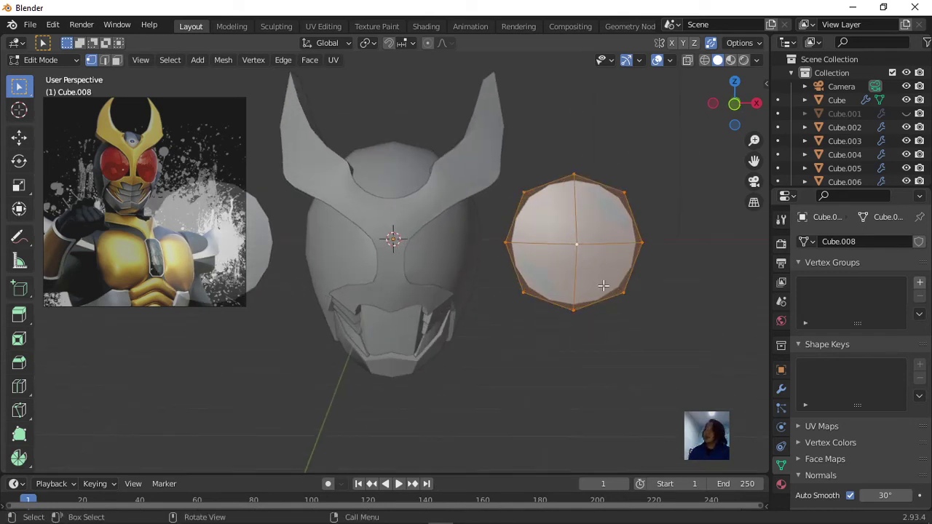
{"action": "key", "text": "i"}
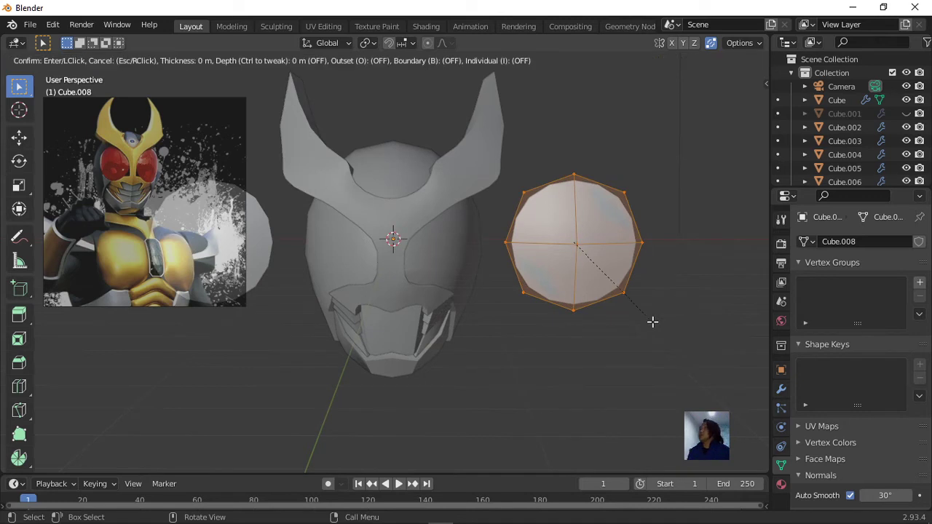
{"action": "right_click", "coordinate": [658, 368]}
{"action": "mouse_move", "coordinate": [657, 320]}
{"action": "middle_mouse_down"}
{"action": "mouse_move", "coordinate": [593, 335]}
{"action": "mouse_move", "coordinate": [677, 300]}
{"action": "middle_mouse_up"}
{"action": "key", "text": "i"}
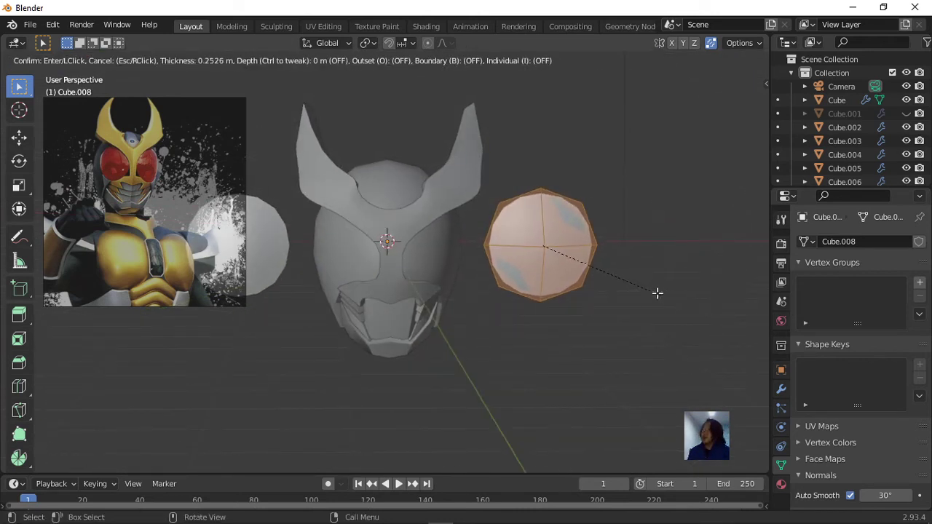
{"action": "right_click", "coordinate": [654, 290]}
{"action": "left_click", "coordinate": [552, 250]}
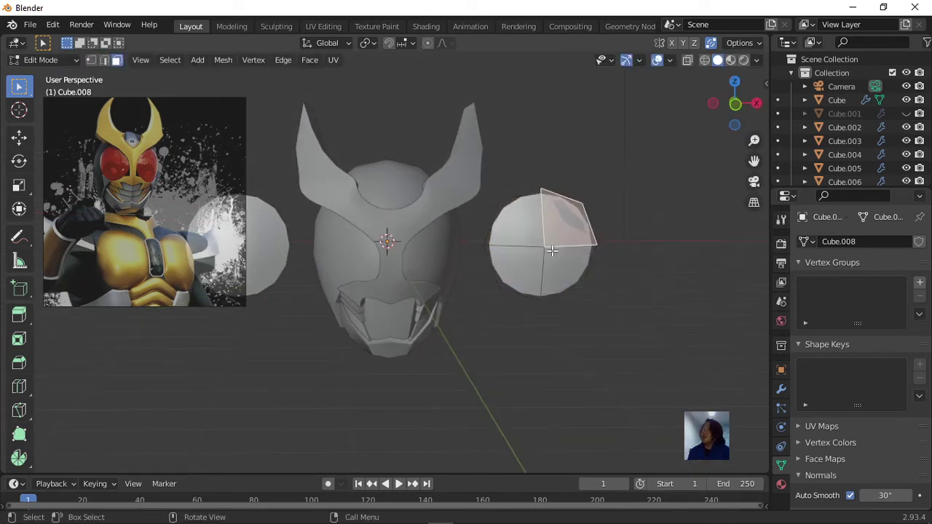
{"action": "middle_click_drag", "start_coordinate": [574, 273], "coordinate": [543, 257]}
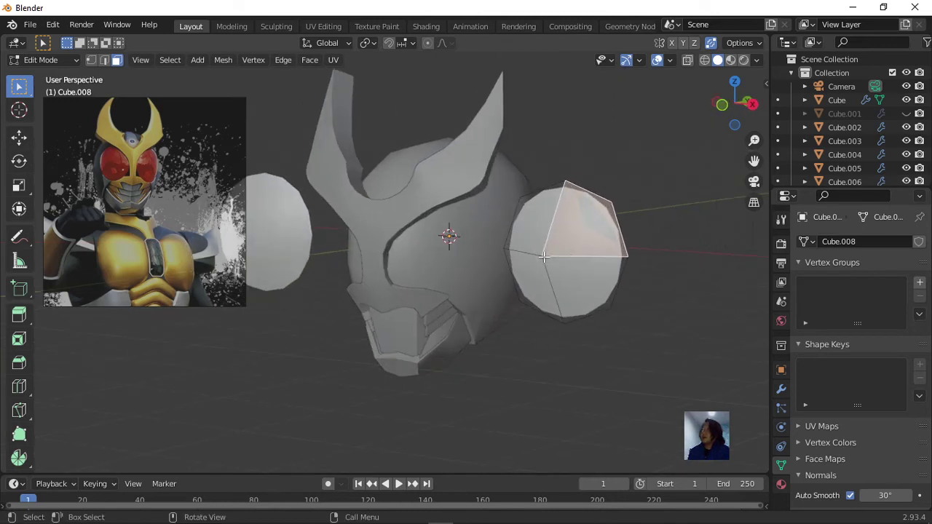
{"action": "left_click", "coordinate": [586, 289]}
{"action": "left_click", "coordinate": [576, 240], "text": "shift"}
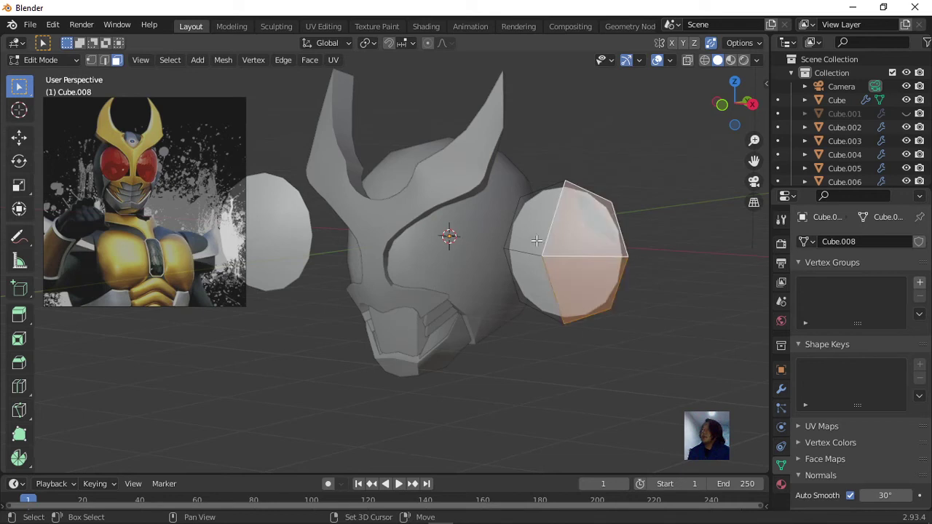
{"action": "left_click", "coordinate": [538, 241], "text": "shift"}
{"action": "left_click", "coordinate": [531, 278], "text": "shift"}
{"action": "mouse_move", "coordinate": [607, 306]}
{"action": "middle_mouse_down"}
{"action": "mouse_move", "coordinate": [631, 308]}
{"action": "mouse_move", "coordinate": [609, 316]}
{"action": "mouse_move", "coordinate": [634, 303]}
{"action": "middle_mouse_up"}
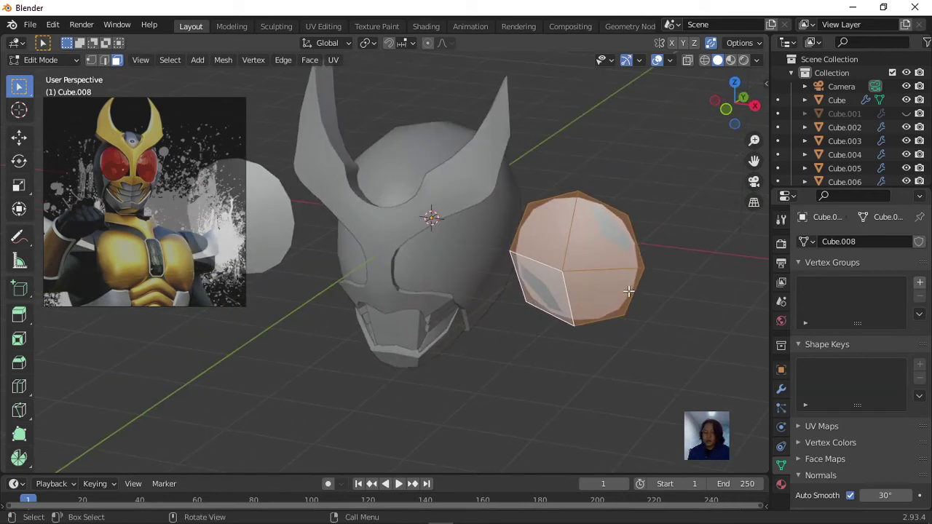
{"action": "key", "text": "alt+e"}
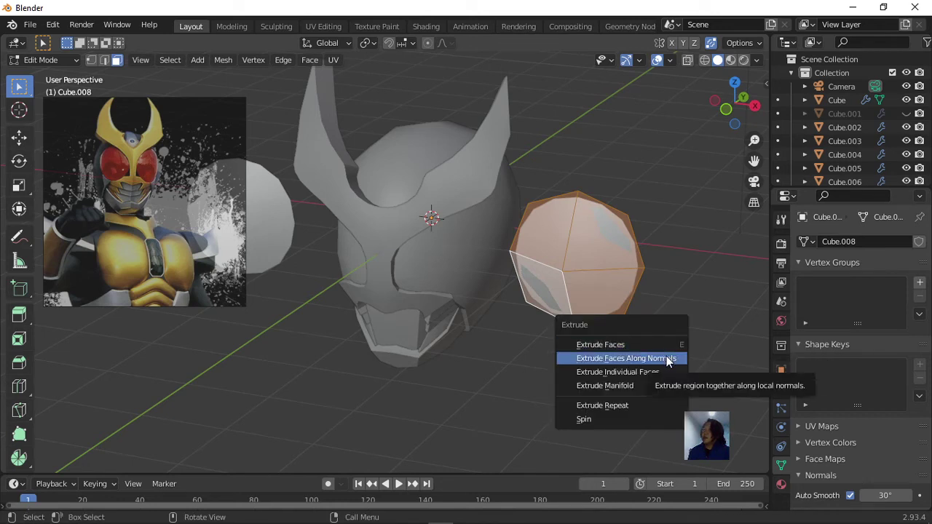
{"action": "left_click", "coordinate": [668, 360]}
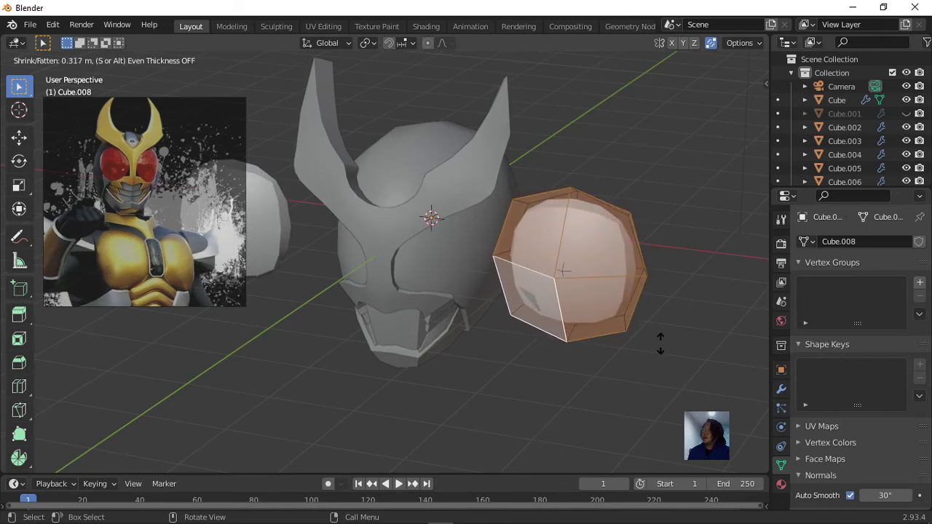
{"action": "left_click", "coordinate": [657, 341]}
{"action": "mouse_move", "coordinate": [649, 345]}
{"action": "middle_mouse_down"}
{"action": "mouse_move", "coordinate": [525, 339]}
{"action": "mouse_move", "coordinate": [592, 333]}
{"action": "mouse_move", "coordinate": [670, 308]}
{"action": "mouse_move", "coordinate": [668, 297]}
{"action": "middle_mouse_up"}
{"action": "key", "text": "ctrl+z"}
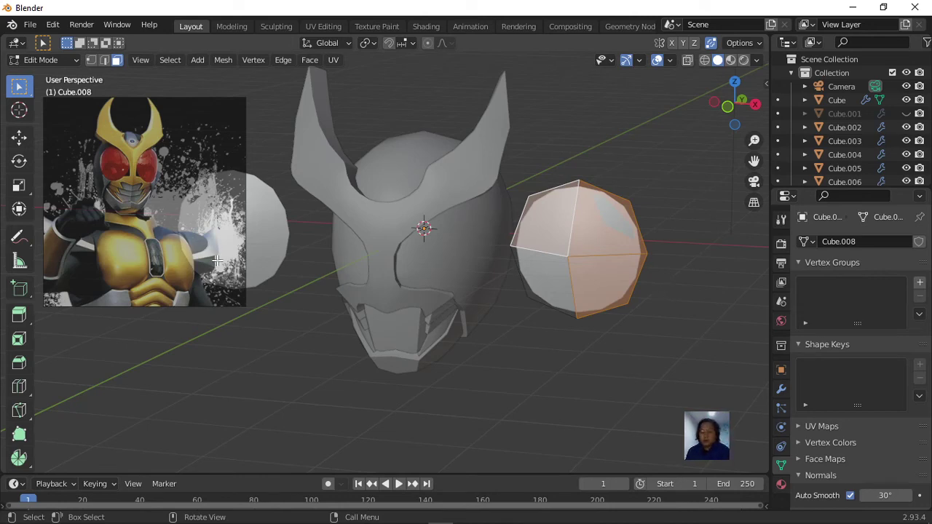
{"action": "key", "text": "1"}
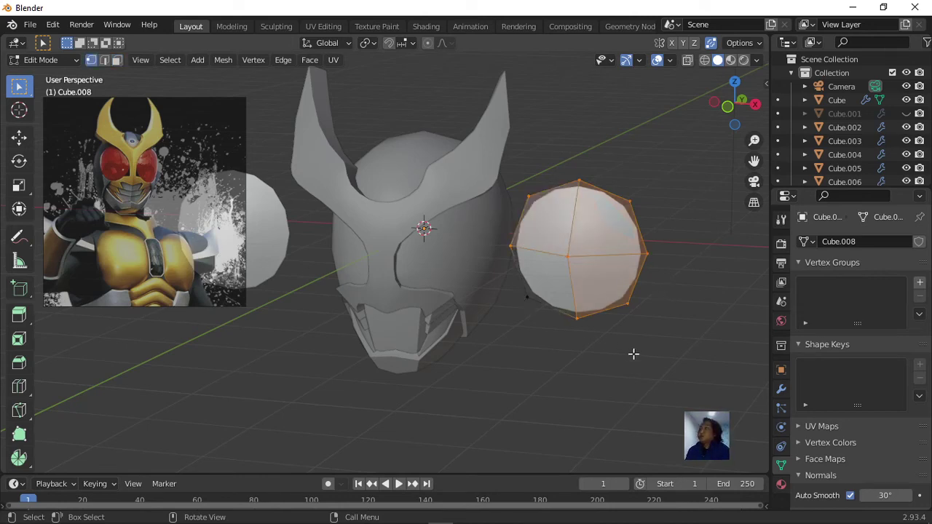
{"action": "left_click", "coordinate": [634, 354]}
{"action": "mouse_move", "coordinate": [566, 313]}
{"action": "middle_mouse_down"}
{"action": "mouse_move", "coordinate": [603, 294]}
{"action": "mouse_move", "coordinate": [543, 314]}
{"action": "middle_mouse_up"}
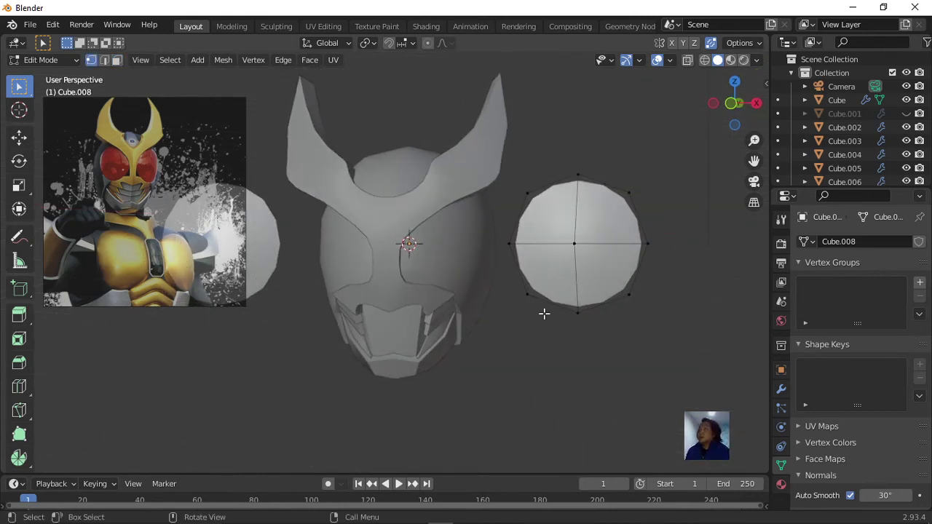
{"action": "key", "text": "3"}
{"action": "left_click", "coordinate": [567, 275]}
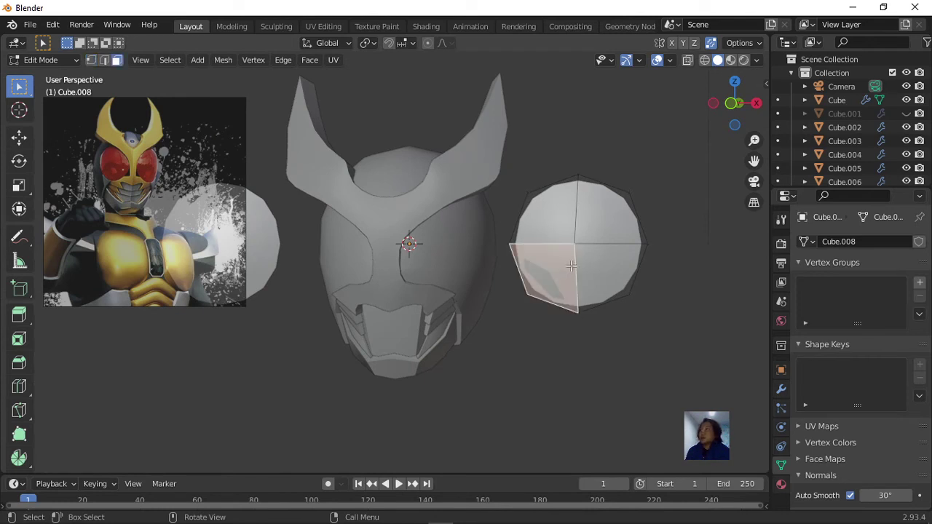
{"action": "left_click", "coordinate": [600, 266], "text": "shift"}
{"action": "left_click", "coordinate": [604, 223], "text": "shift"}
{"action": "left_click", "coordinate": [553, 216], "text": "shift"}
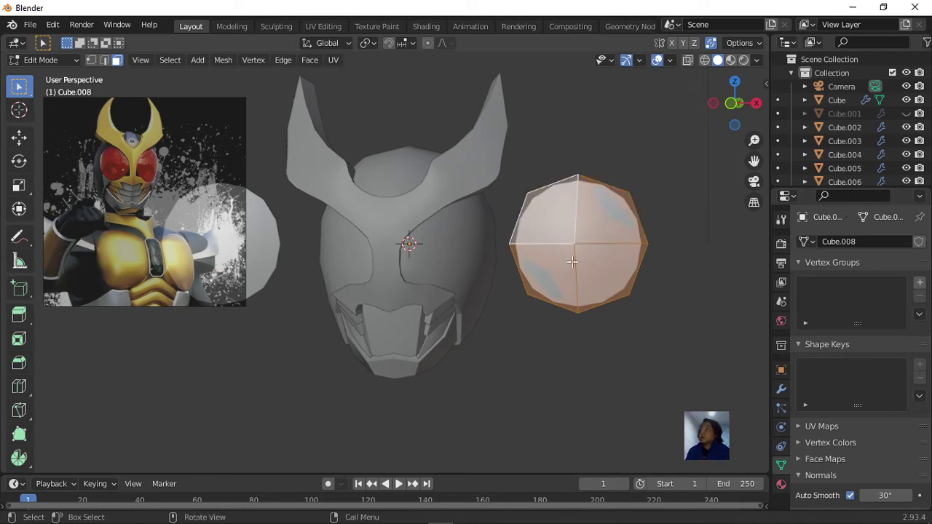
{"action": "key", "text": "i"}
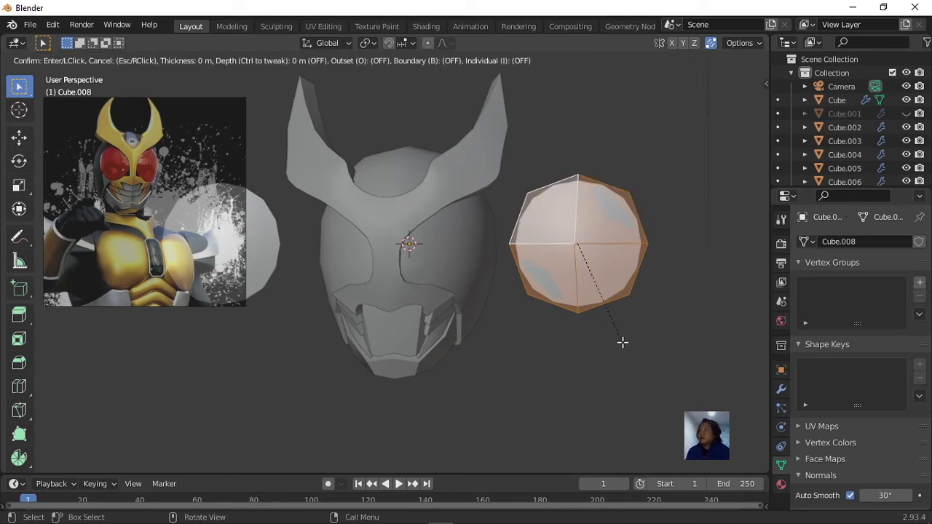
{"action": "right_click", "coordinate": [635, 379]}
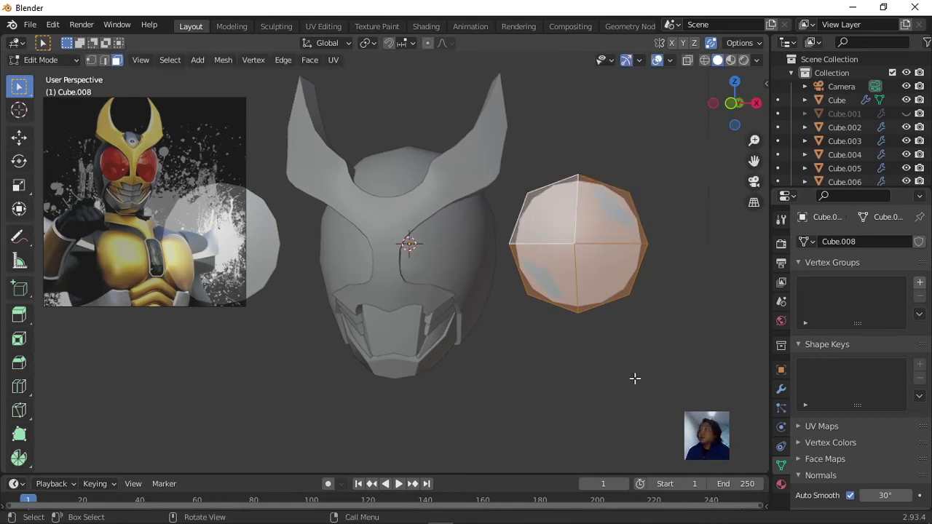
{"action": "scroll", "coordinate": [595, 263], "scroll_direction": "down", "scroll_amount": 1}
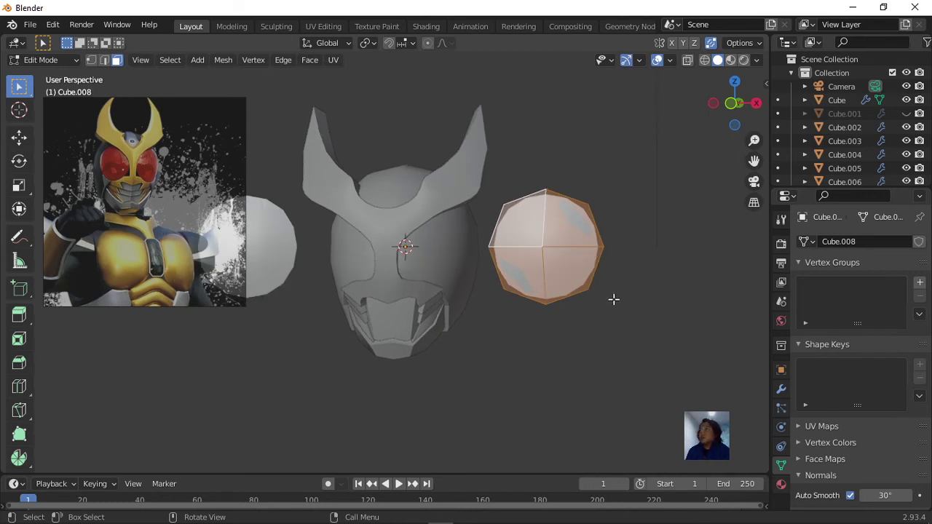
{"action": "scroll", "coordinate": [614, 299], "scroll_direction": "up", "scroll_amount": 2}
{"action": "scroll", "coordinate": [635, 303], "scroll_direction": "down", "scroll_amount": 2}
{"action": "mouse_move", "coordinate": [635, 303]}
{"action": "middle_mouse_down"}
{"action": "mouse_move", "coordinate": [580, 317]}
{"action": "mouse_move", "coordinate": [539, 313]}
{"action": "middle_mouse_up"}
{"action": "scroll", "coordinate": [565, 327], "scroll_direction": "up", "scroll_amount": 2}
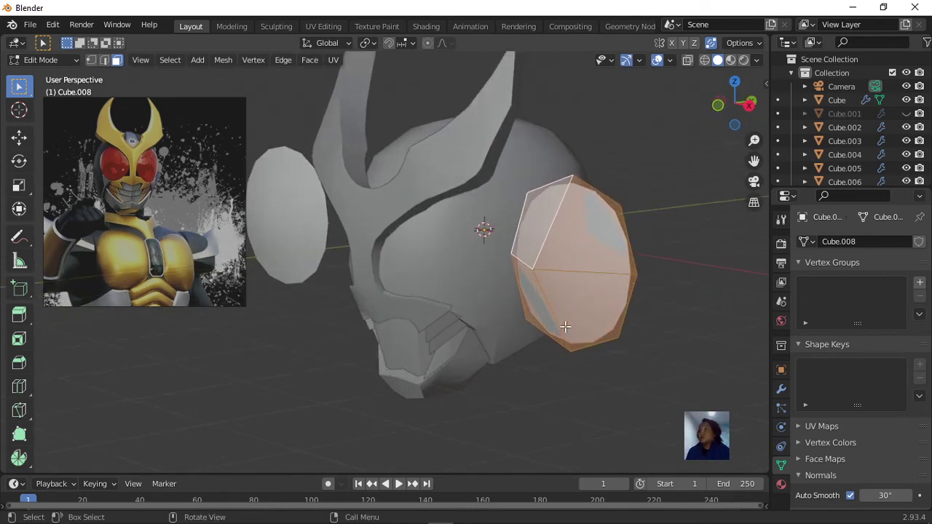
{"action": "scroll", "coordinate": [613, 300], "scroll_direction": "down", "scroll_amount": 2}
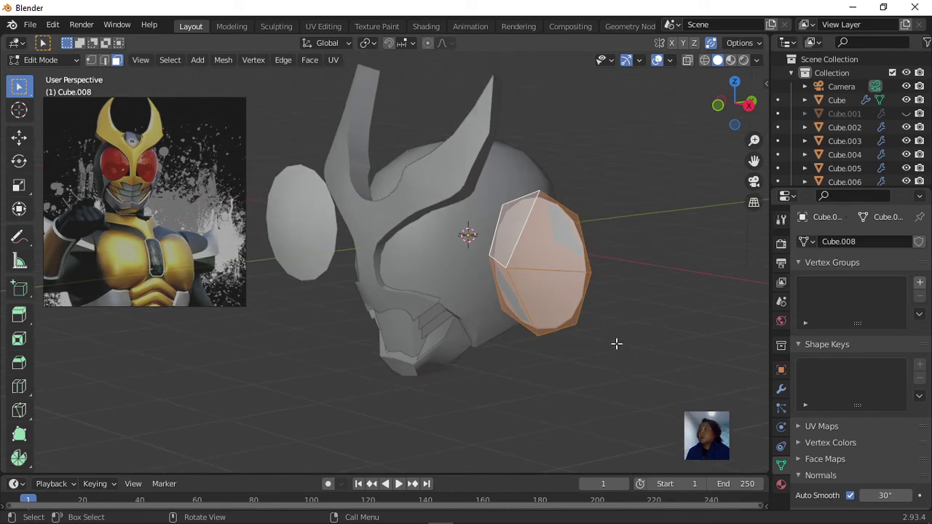
{"action": "mouse_move", "coordinate": [616, 343]}
{"action": "middle_mouse_down"}
{"action": "mouse_move", "coordinate": [670, 357]}
{"action": "mouse_move", "coordinate": [689, 342]}
{"action": "middle_mouse_up"}
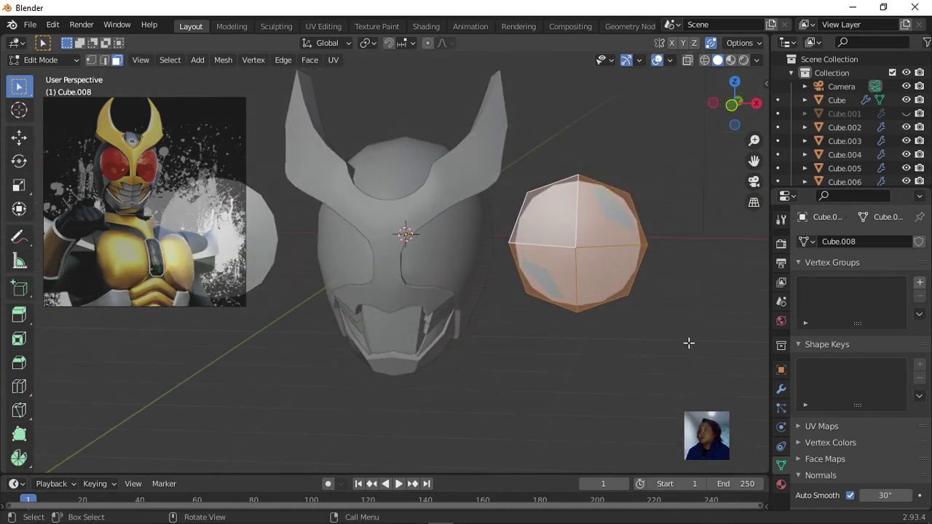
Step: Nudge the eye disc's centre vertex slightly in vertex select mode
{"action": "key", "text": "1"}
{"action": "left_click", "coordinate": [599, 255]}
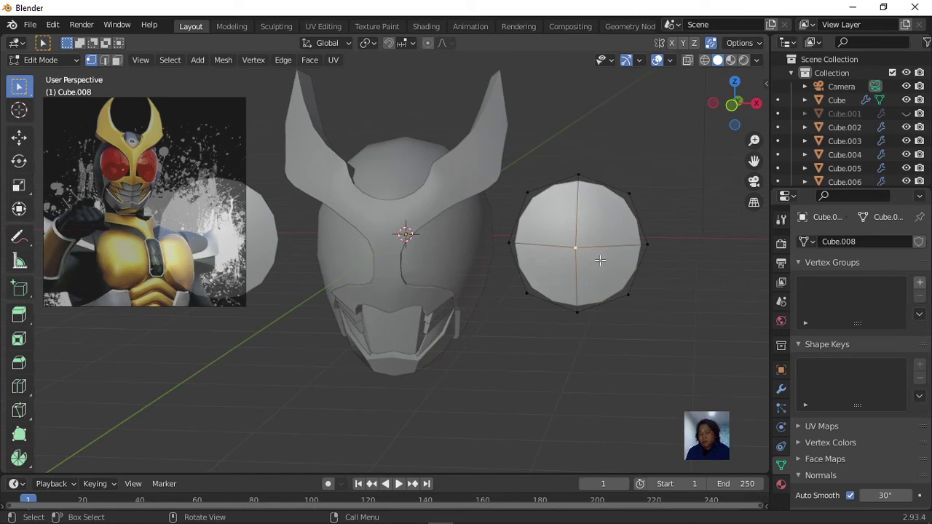
{"action": "key", "text": "g"}
{"action": "left_click", "coordinate": [605, 260]}
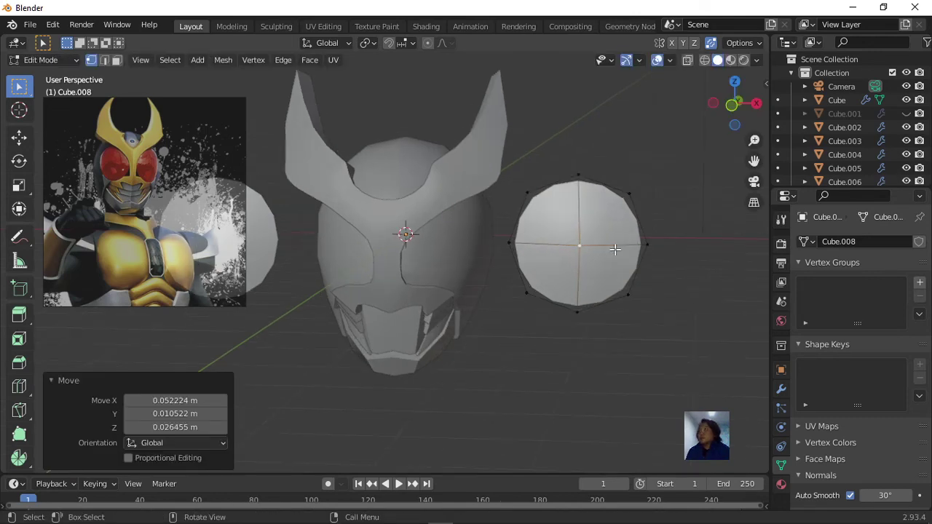
{"action": "mouse_move", "coordinate": [648, 229]}
{"action": "middle_mouse_down"}
{"action": "mouse_move", "coordinate": [510, 241]}
{"action": "mouse_move", "coordinate": [548, 225]}
{"action": "middle_mouse_up"}
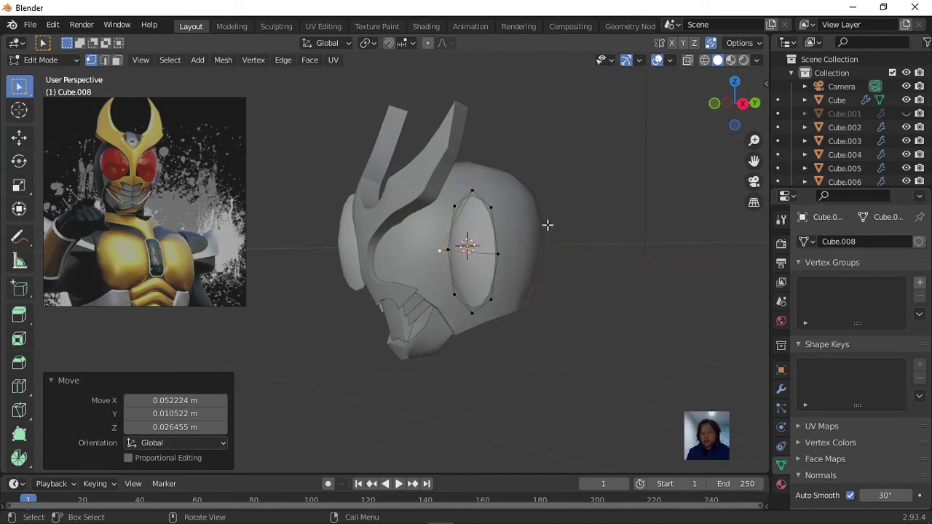
Step: Extrude the whole disc 0.39778 m outward along its normals
{"action": "key", "text": "a"}
{"action": "middle_click_drag", "start_coordinate": [556, 283], "coordinate": [510, 280]}
{"action": "key", "text": "e"}
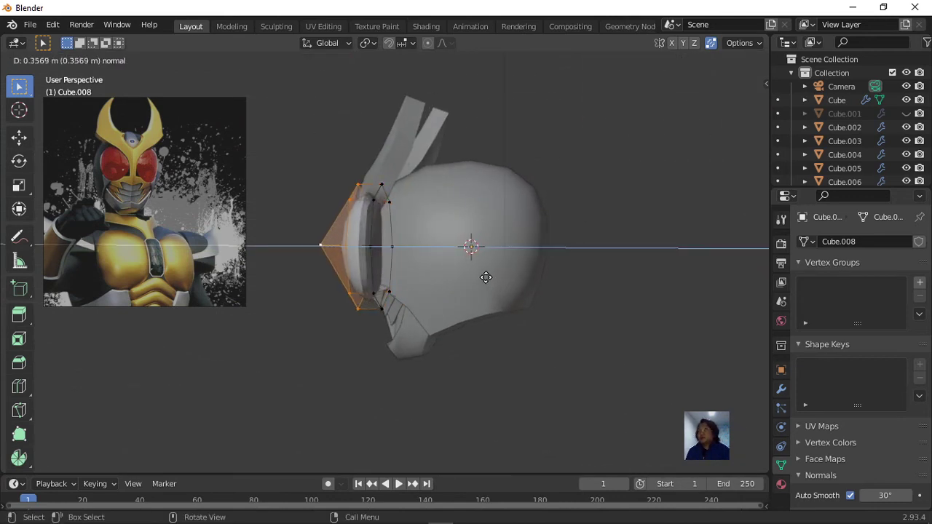
{"action": "left_click", "coordinate": [483, 278]}
{"action": "mouse_move", "coordinate": [484, 280]}
{"action": "middle_mouse_down"}
{"action": "mouse_move", "coordinate": [453, 303]}
{"action": "mouse_move", "coordinate": [505, 283]}
{"action": "middle_mouse_up"}
Step: Turn X-ray on and select the stray vertex on the eye disc
{"action": "key", "text": "alt+z"}
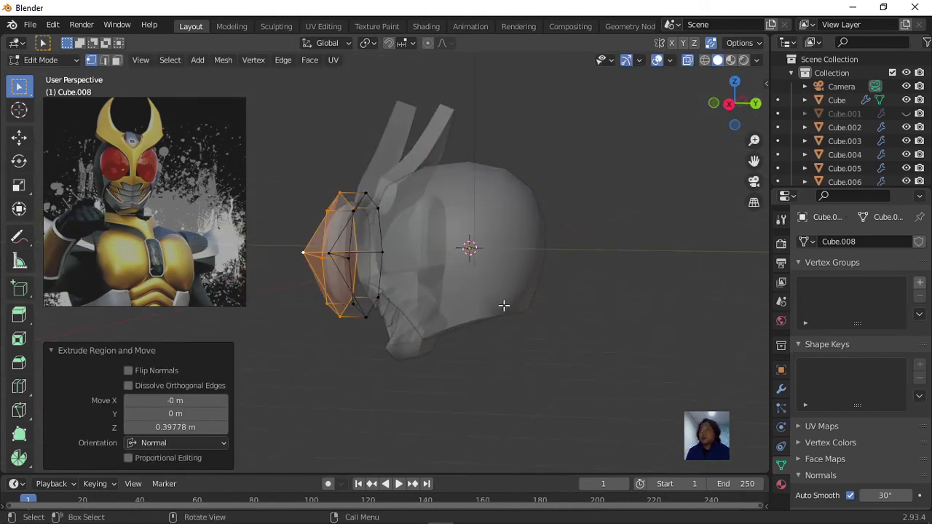
{"action": "mouse_move", "coordinate": [438, 302]}
{"action": "middle_mouse_down"}
{"action": "mouse_move", "coordinate": [437, 291]}
{"action": "mouse_move", "coordinate": [406, 301]}
{"action": "mouse_move", "coordinate": [393, 322]}
{"action": "middle_mouse_up"}
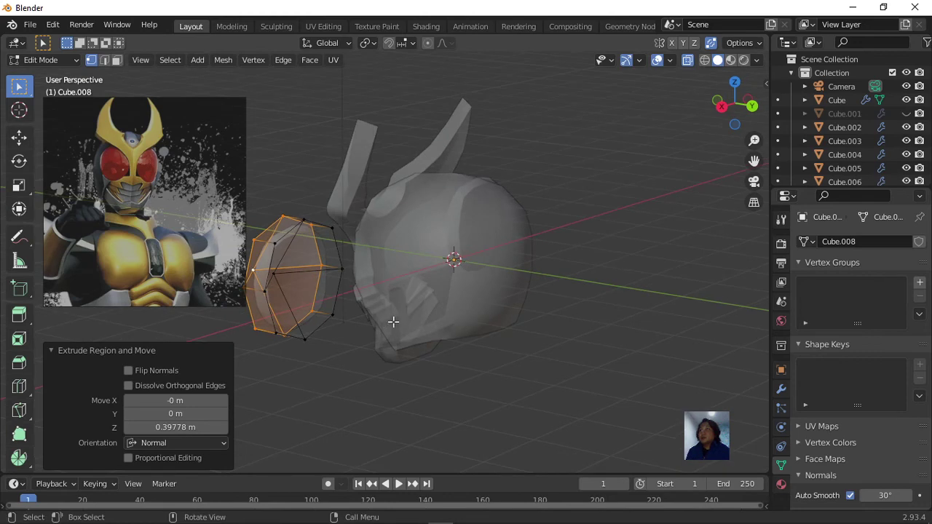
{"action": "left_click", "coordinate": [278, 277]}
Step: Delete the stray vertex, removing the extruded shell from the eye disc
{"action": "key", "text": "x"}
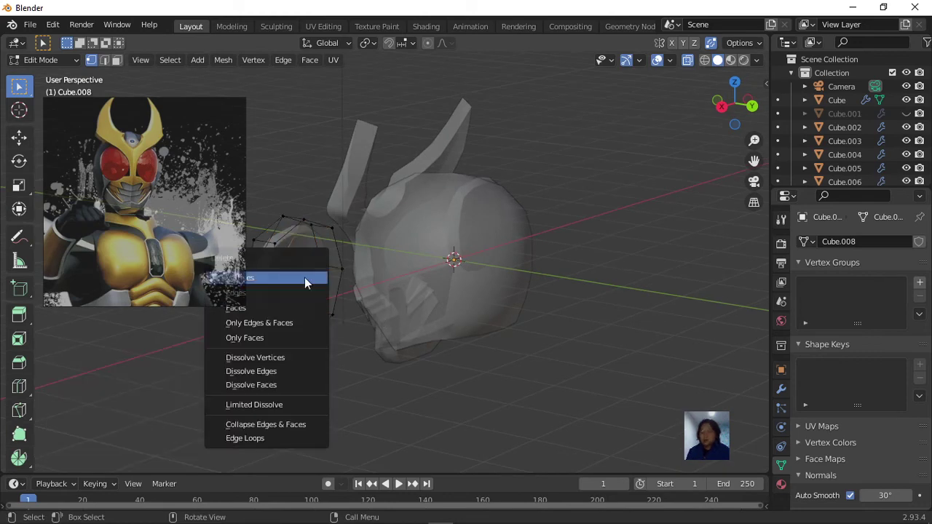
{"action": "left_click", "coordinate": [305, 278]}
{"action": "mouse_move", "coordinate": [354, 277]}
{"action": "middle_mouse_down"}
{"action": "mouse_move", "coordinate": [389, 295]}
{"action": "mouse_move", "coordinate": [619, 266]}
{"action": "mouse_move", "coordinate": [578, 254]}
{"action": "mouse_move", "coordinate": [585, 265]}
{"action": "middle_mouse_up"}
{"action": "scroll", "coordinate": [585, 265], "scroll_direction": "up", "scroll_amount": 1}
{"action": "scroll", "coordinate": [609, 248], "scroll_direction": "up", "scroll_amount": 2}
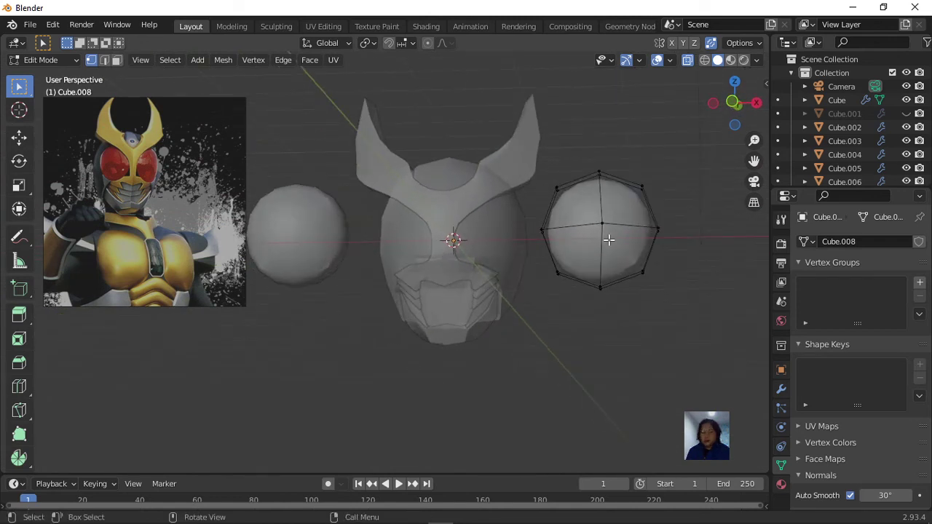
Step: Select the disc's four front faces in face mode and begin scaling them inward
{"action": "key", "text": "3"}
{"action": "left_click", "coordinate": [635, 215]}
{"action": "left_click", "coordinate": [583, 235], "text": "shift"}
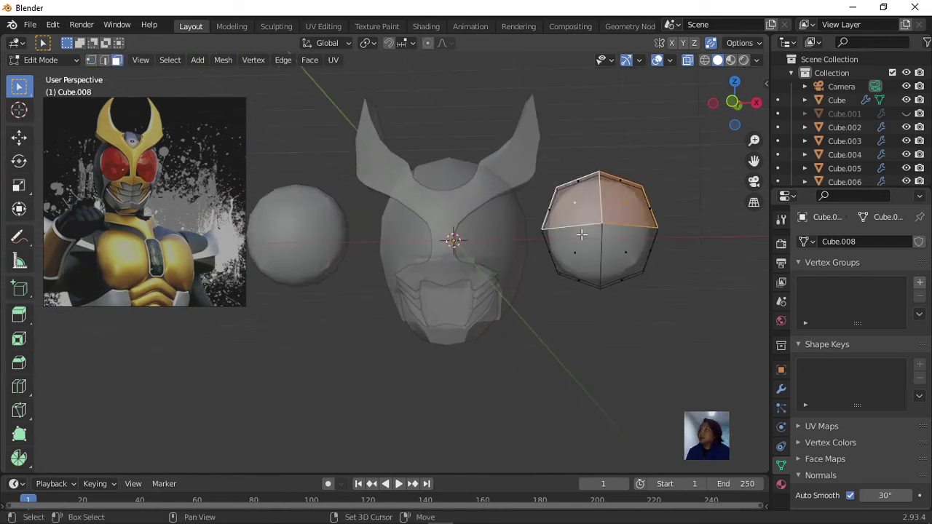
{"action": "left_click", "coordinate": [585, 253], "text": "shift"}
{"action": "left_click", "coordinate": [628, 249], "text": "shift"}
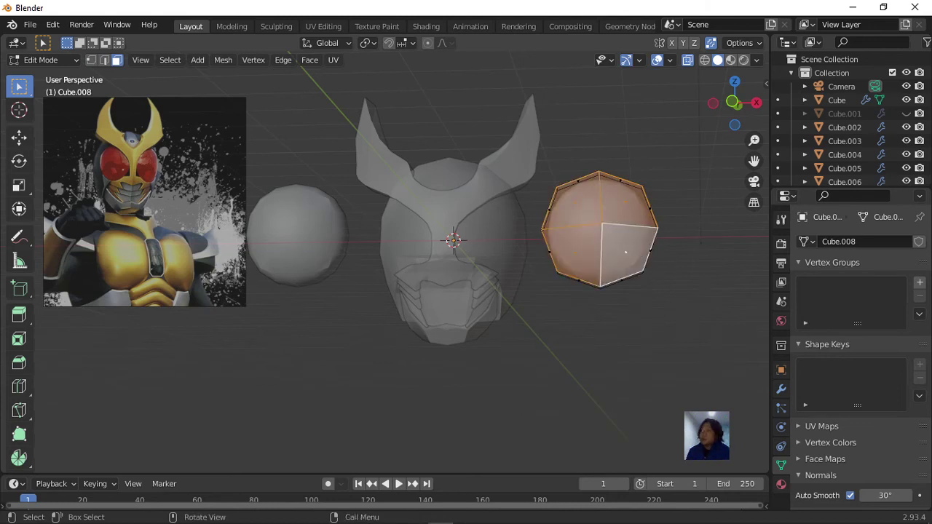
{"action": "key", "text": "s"}
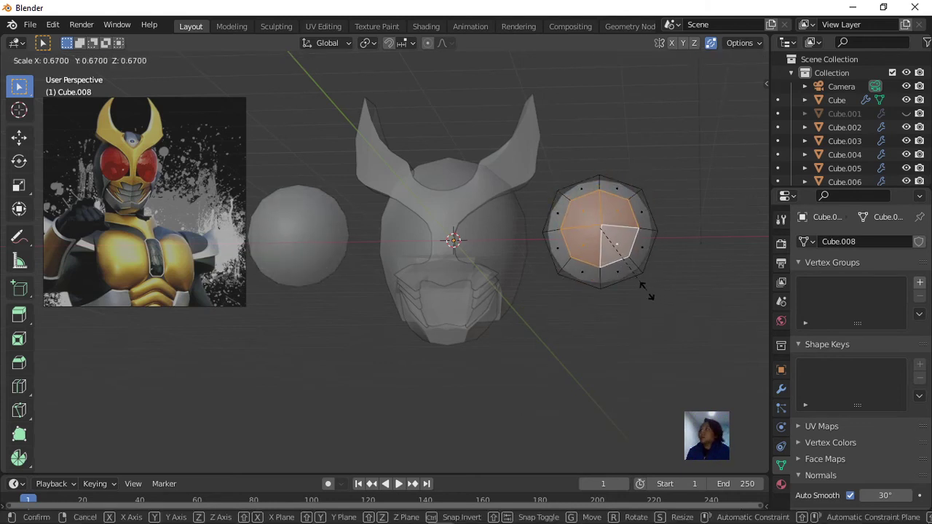
Step: Confirm the face shrink at about 0.69 and move the whole disc over the eye socket
{"action": "left_click", "coordinate": [651, 292]}
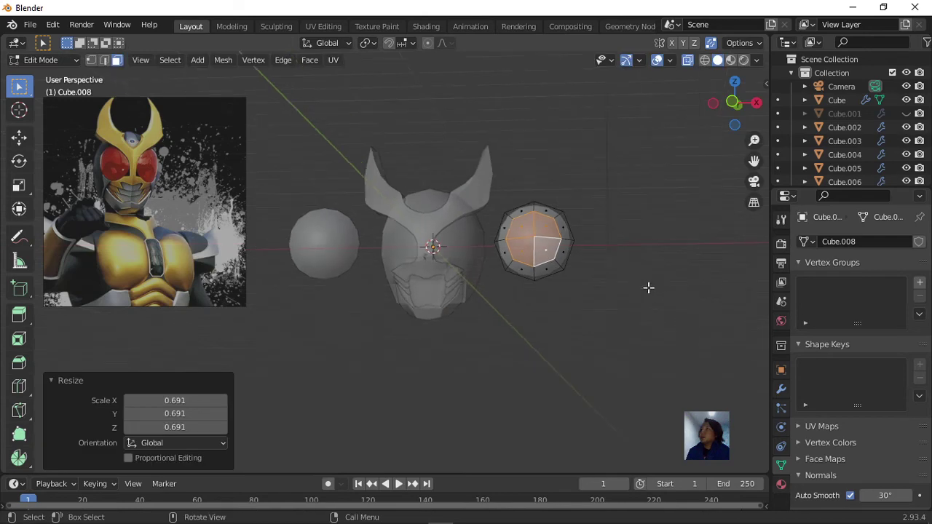
{"action": "middle_click_drag", "start_coordinate": [647, 287], "coordinate": [650, 325]}
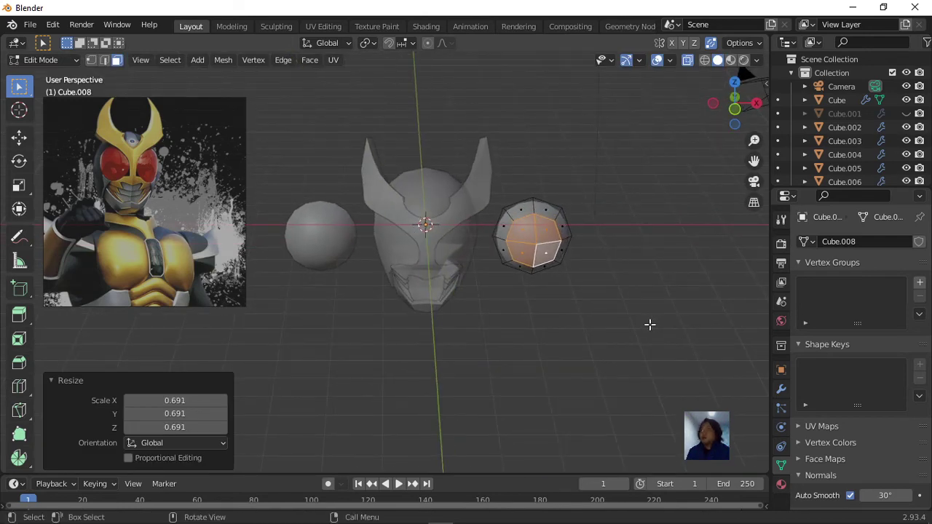
{"action": "key", "text": "a"}
{"action": "middle_click_drag", "start_coordinate": [584, 304], "coordinate": [582, 266]}
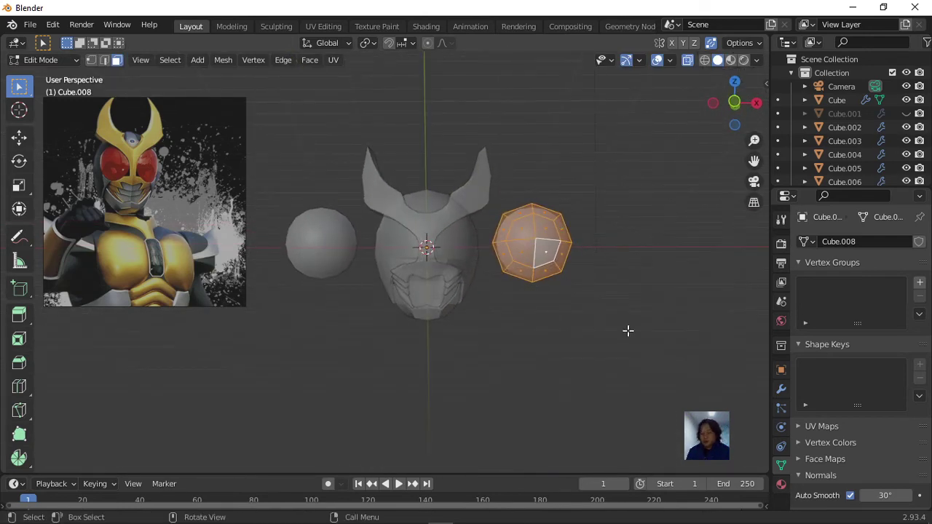
{"action": "key", "text": "g"}
{"action": "left_click", "coordinate": [570, 332]}
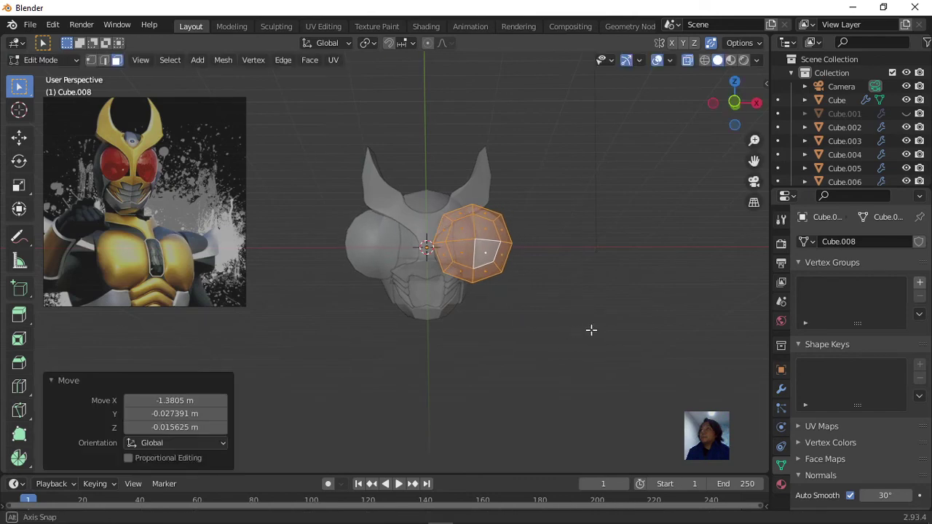
Step: Turn X-ray off, rotate the disc -38.6°, and shift it -0.08192 m X, -0.14922 m Y
{"action": "mouse_move", "coordinate": [591, 328]}
{"action": "middle_mouse_down"}
{"action": "mouse_move", "coordinate": [522, 357]}
{"action": "mouse_move", "coordinate": [497, 389]}
{"action": "mouse_move", "coordinate": [510, 379]}
{"action": "middle_mouse_up"}
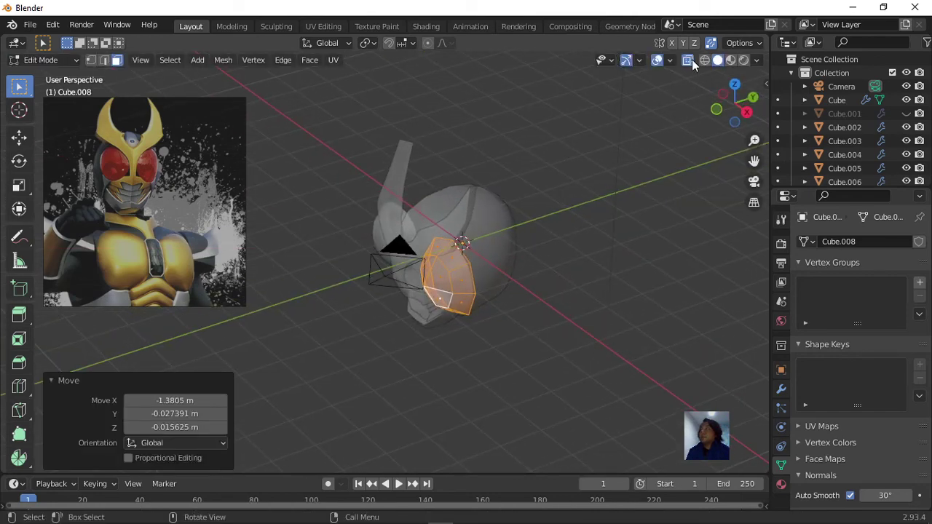
{"action": "left_click", "coordinate": [692, 61]}
{"action": "mouse_move", "coordinate": [527, 322]}
{"action": "middle_mouse_down"}
{"action": "mouse_move", "coordinate": [503, 371]}
{"action": "mouse_move", "coordinate": [506, 422]}
{"action": "middle_mouse_up"}
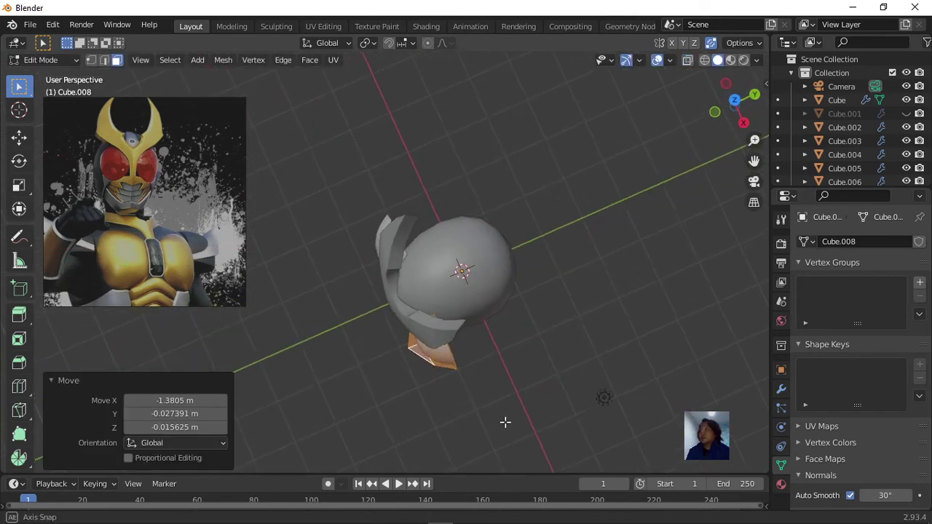
{"action": "key", "text": "r"}
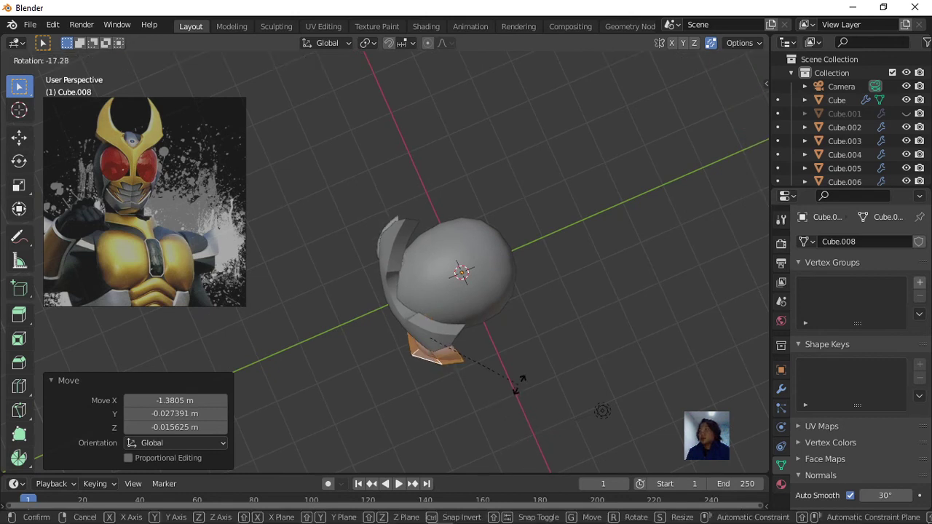
{"action": "left_click", "coordinate": [537, 349]}
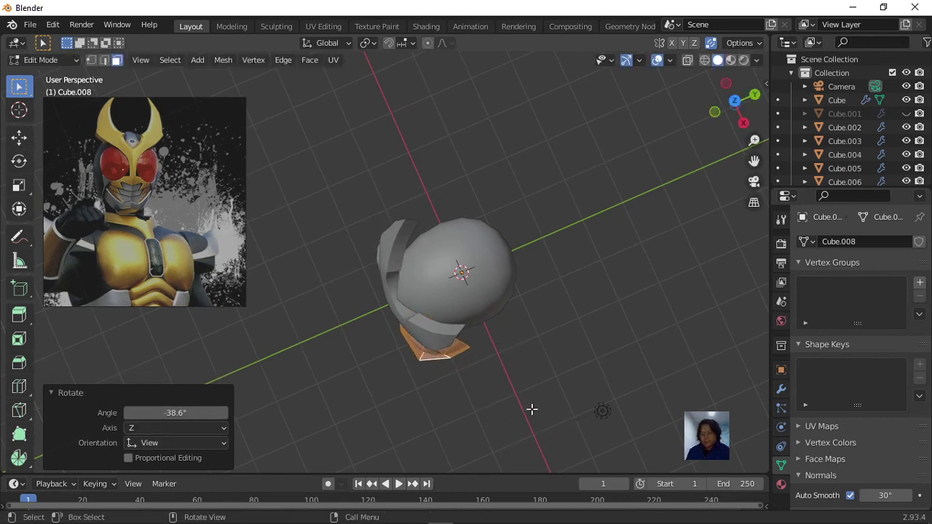
{"action": "key", "text": "g"}
{"action": "left_click", "coordinate": [524, 408]}
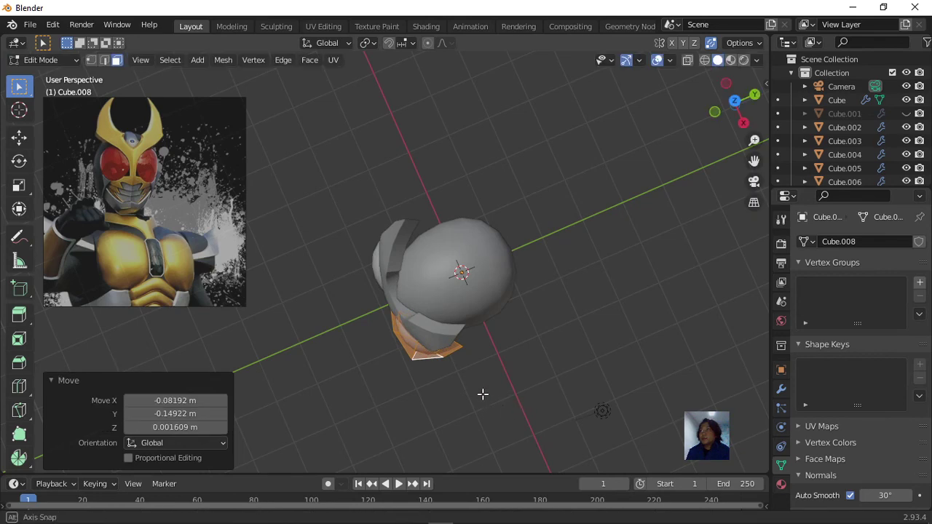
{"action": "mouse_move", "coordinate": [483, 391]}
{"action": "middle_mouse_down"}
{"action": "mouse_move", "coordinate": [566, 306]}
{"action": "mouse_move", "coordinate": [597, 228]}
{"action": "mouse_move", "coordinate": [576, 228]}
{"action": "middle_mouse_up"}
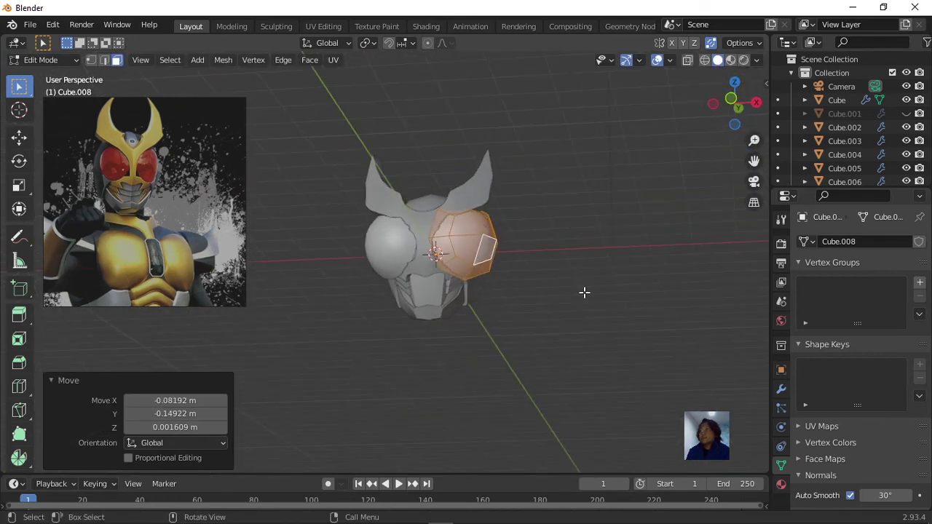
{"action": "key", "text": "s"}
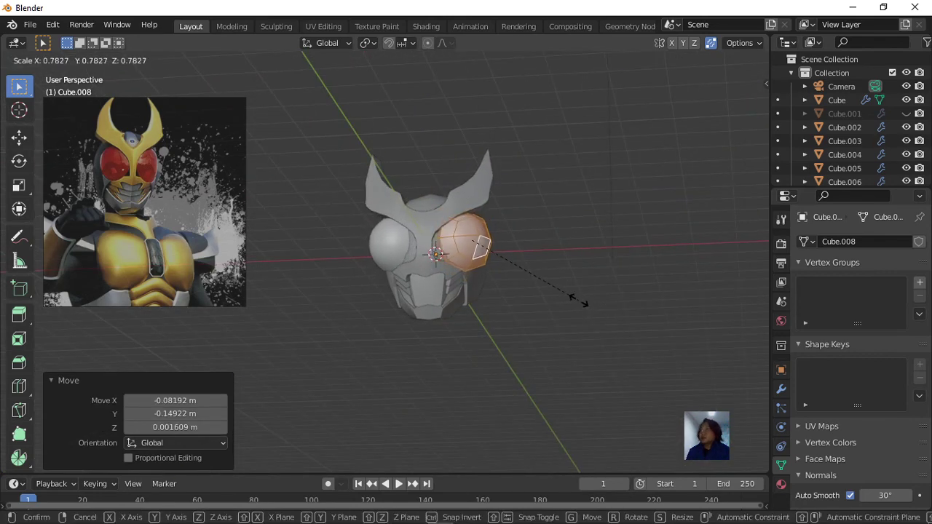
Step: Scale the eye disc to 0.686 and shift it sideways toward the socket
{"action": "left_click", "coordinate": [561, 294]}
{"action": "mouse_move", "coordinate": [564, 294]}
{"action": "middle_mouse_down"}
{"action": "mouse_move", "coordinate": [599, 289]}
{"action": "mouse_move", "coordinate": [597, 298]}
{"action": "mouse_move", "coordinate": [487, 298]}
{"action": "mouse_move", "coordinate": [432, 314]}
{"action": "mouse_move", "coordinate": [482, 289]}
{"action": "mouse_move", "coordinate": [546, 305]}
{"action": "mouse_move", "coordinate": [672, 289]}
{"action": "mouse_move", "coordinate": [660, 284]}
{"action": "middle_mouse_up"}
{"action": "key", "text": "g"}
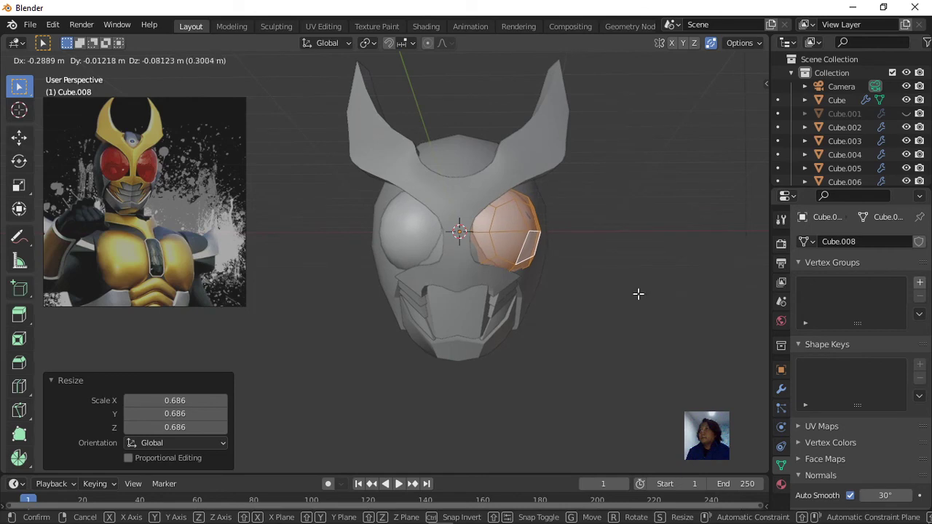
{"action": "left_click", "coordinate": [638, 293]}
{"action": "mouse_move", "coordinate": [601, 287]}
{"action": "middle_mouse_down"}
{"action": "mouse_move", "coordinate": [730, 297]}
{"action": "mouse_move", "coordinate": [544, 278]}
{"action": "mouse_move", "coordinate": [507, 294]}
{"action": "mouse_move", "coordinate": [595, 310]}
{"action": "mouse_move", "coordinate": [605, 293]}
{"action": "mouse_move", "coordinate": [620, 294]}
{"action": "middle_mouse_up"}
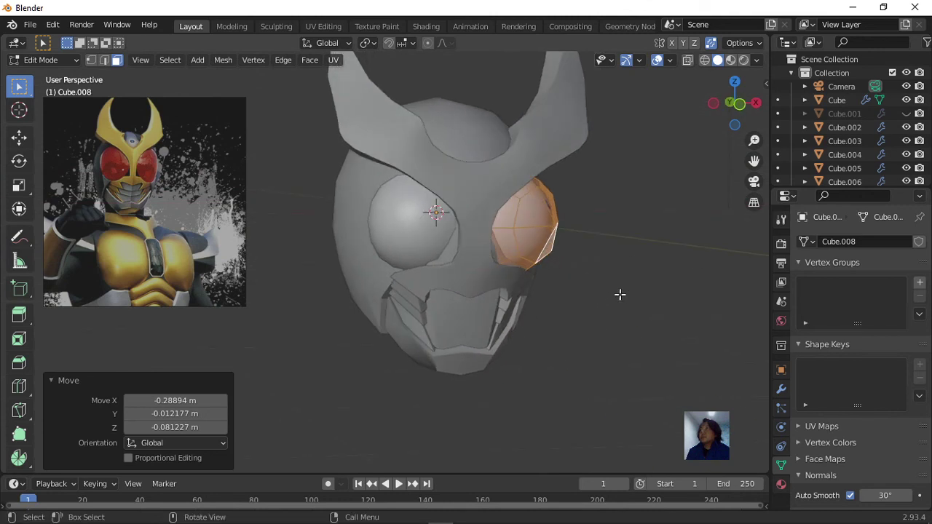
{"action": "left_click", "coordinate": [537, 220]}
Step: Move the eye disc further into the socket from a side view
{"action": "middle_click_drag", "start_coordinate": [592, 235], "coordinate": [542, 239]}
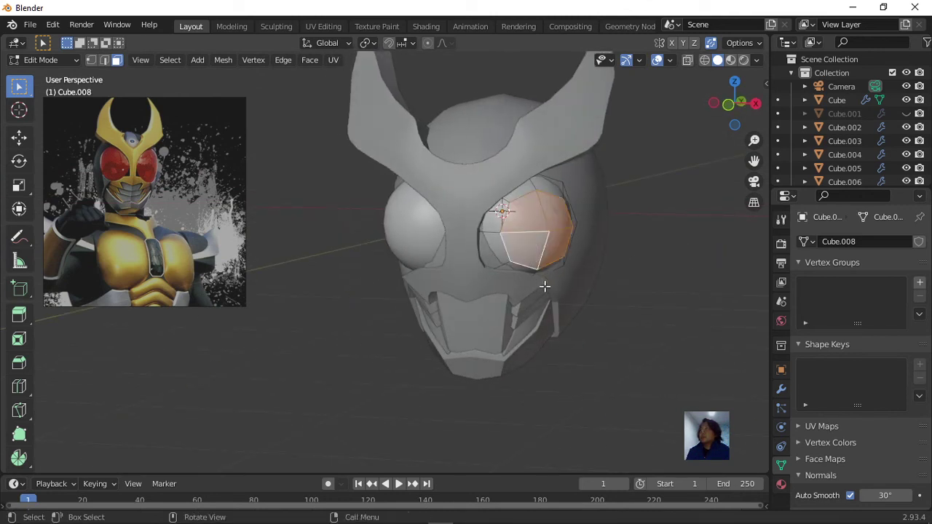
{"action": "middle_click_drag", "start_coordinate": [544, 286], "coordinate": [691, 294]}
{"action": "key", "text": "g"}
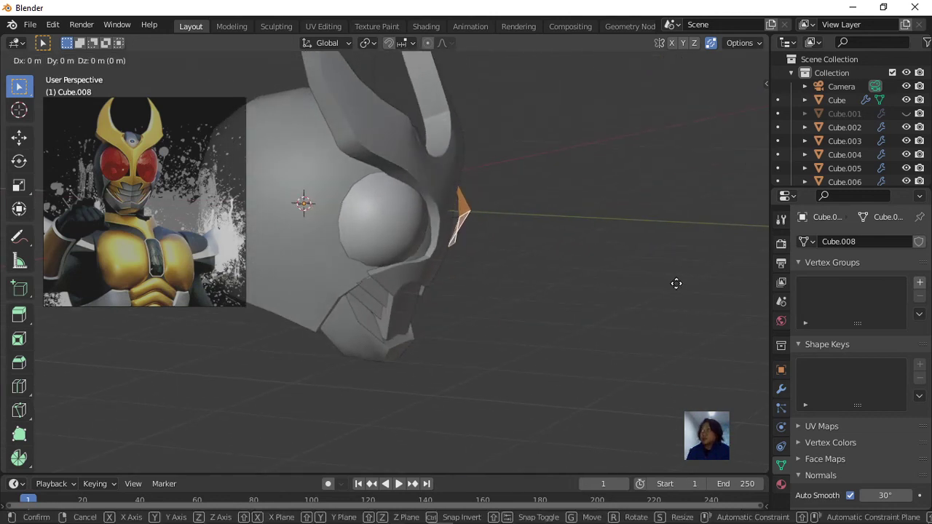
{"action": "left_click", "coordinate": [668, 283]}
{"action": "mouse_move", "coordinate": [604, 290]}
{"action": "middle_mouse_down"}
{"action": "mouse_move", "coordinate": [578, 272]}
{"action": "mouse_move", "coordinate": [434, 262]}
{"action": "middle_mouse_up"}
{"action": "scroll", "coordinate": [569, 240], "scroll_direction": "down", "scroll_amount": 1}
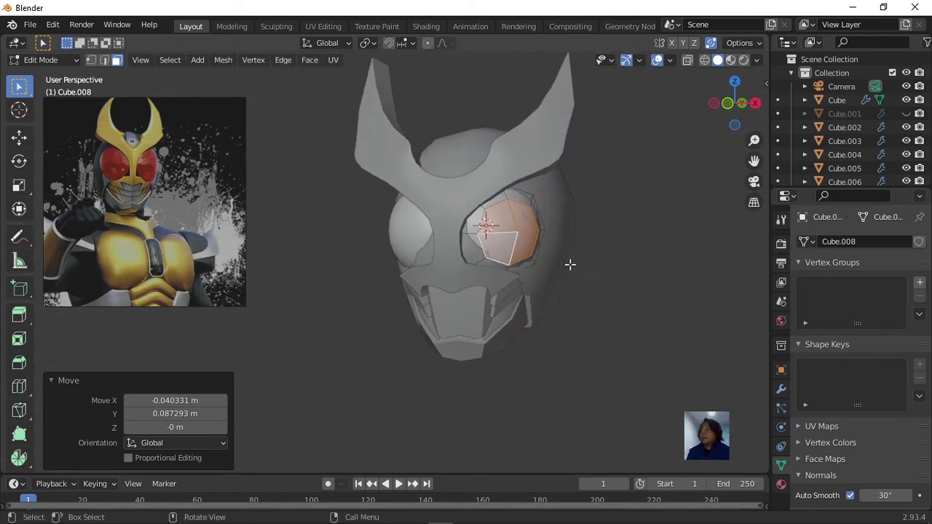
Step: Nudge and tilt the disc -5.73° so both mirrored eyes seat in the sockets, then exit to Object Mode
{"action": "mouse_move", "coordinate": [570, 264]}
{"action": "middle_mouse_down"}
{"action": "mouse_move", "coordinate": [545, 335]}
{"action": "mouse_move", "coordinate": [633, 324]}
{"action": "middle_mouse_up"}
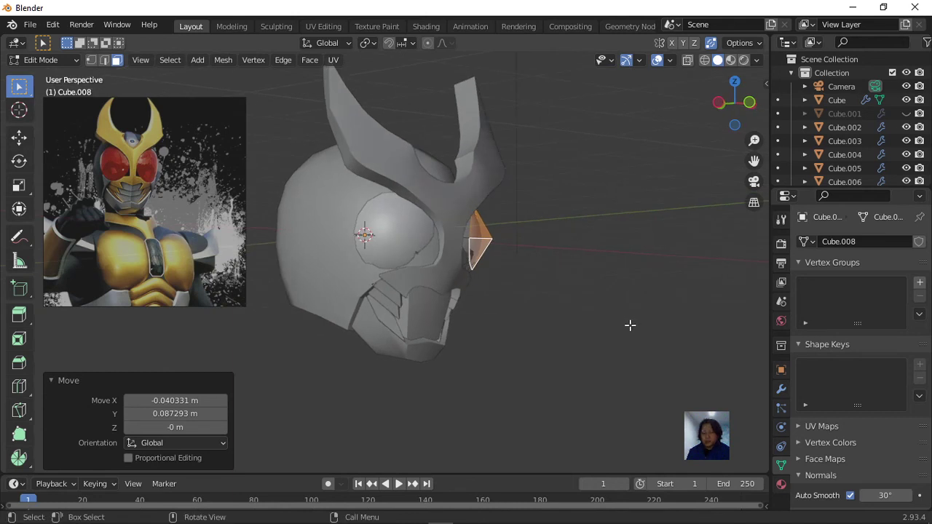
{"action": "middle_click_drag", "start_coordinate": [561, 313], "coordinate": [579, 321]}
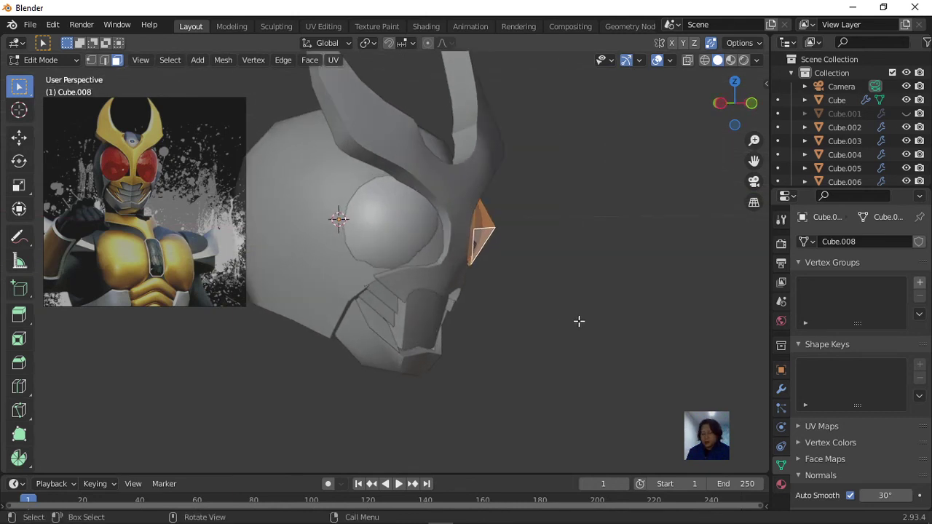
{"action": "key", "text": "g"}
{"action": "left_click", "coordinate": [583, 322]}
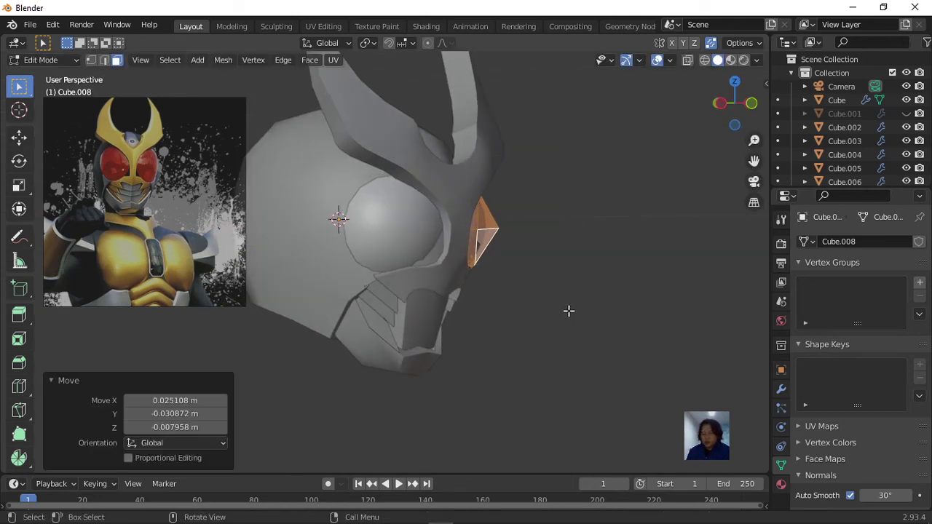
{"action": "key", "text": "r"}
{"action": "left_click", "coordinate": [578, 300]}
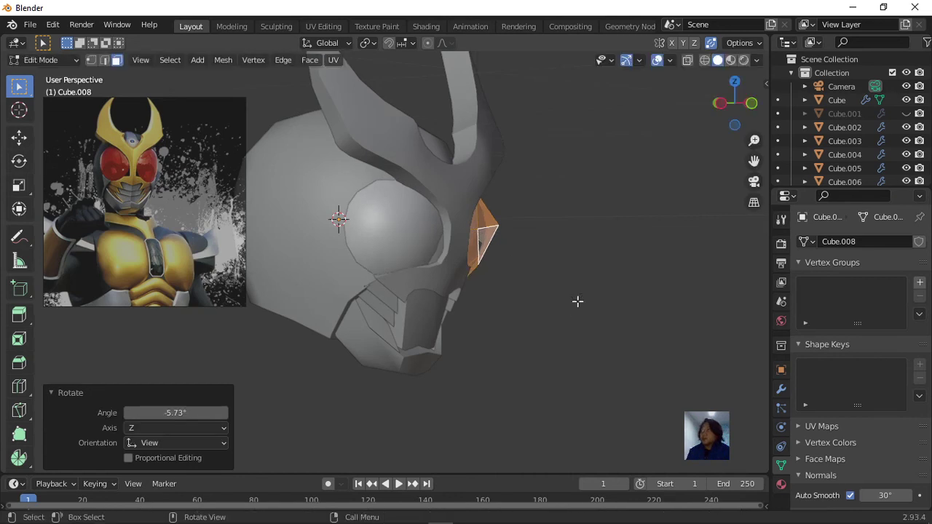
{"action": "middle_click_drag", "start_coordinate": [576, 301], "coordinate": [447, 313]}
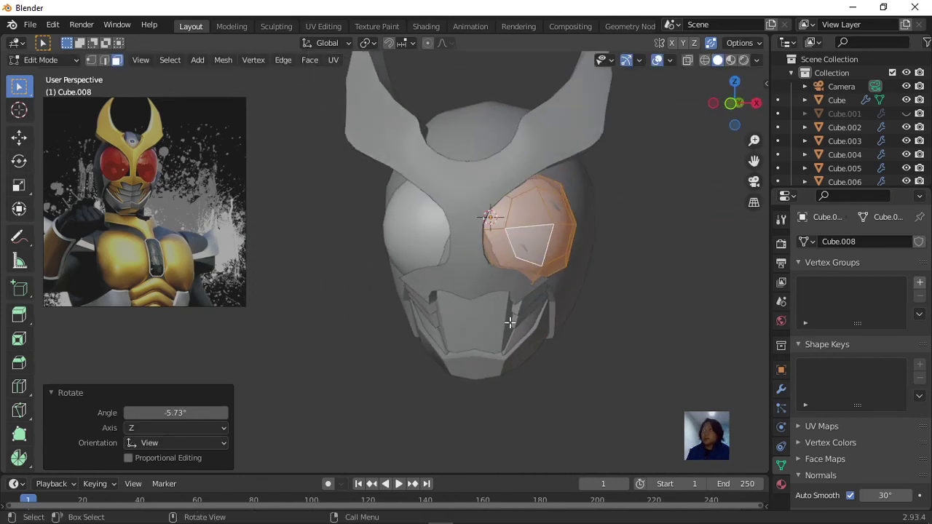
{"action": "key", "text": "Tab"}
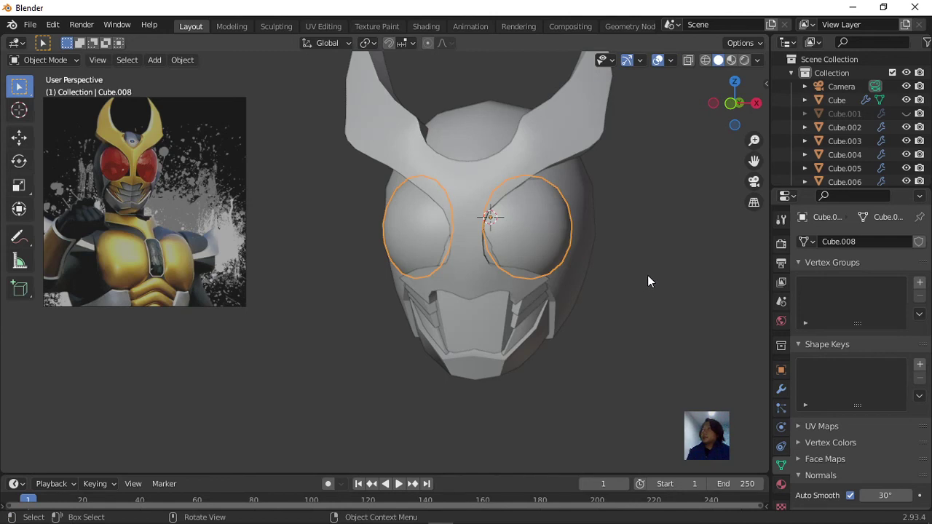
{"action": "left_click", "coordinate": [647, 275]}
{"action": "scroll", "coordinate": [619, 281], "scroll_direction": "down", "scroll_amount": 2}
{"action": "mouse_move", "coordinate": [621, 290]}
{"action": "middle_mouse_down"}
{"action": "mouse_move", "coordinate": [512, 287]}
{"action": "mouse_move", "coordinate": [609, 296]}
{"action": "mouse_move", "coordinate": [726, 289]}
{"action": "mouse_move", "coordinate": [605, 269]}
{"action": "mouse_move", "coordinate": [613, 300]}
{"action": "mouse_move", "coordinate": [456, 298]}
{"action": "mouse_move", "coordinate": [566, 316]}
{"action": "mouse_move", "coordinate": [627, 274]}
{"action": "mouse_move", "coordinate": [629, 306]}
{"action": "mouse_move", "coordinate": [551, 297]}
{"action": "mouse_move", "coordinate": [629, 327]}
{"action": "mouse_move", "coordinate": [547, 285]}
{"action": "mouse_move", "coordinate": [524, 295]}
{"action": "mouse_move", "coordinate": [637, 294]}
{"action": "mouse_move", "coordinate": [707, 309]}
{"action": "mouse_move", "coordinate": [514, 305]}
{"action": "mouse_move", "coordinate": [483, 321]}
{"action": "mouse_move", "coordinate": [352, 321]}
{"action": "mouse_move", "coordinate": [514, 277]}
{"action": "mouse_move", "coordinate": [594, 309]}
{"action": "mouse_move", "coordinate": [578, 293]}
{"action": "mouse_move", "coordinate": [418, 306]}
{"action": "mouse_move", "coordinate": [356, 293]}
{"action": "mouse_move", "coordinate": [381, 270]}
{"action": "mouse_move", "coordinate": [462, 316]}
{"action": "mouse_move", "coordinate": [487, 295]}
{"action": "mouse_move", "coordinate": [514, 303]}
{"action": "middle_mouse_up"}
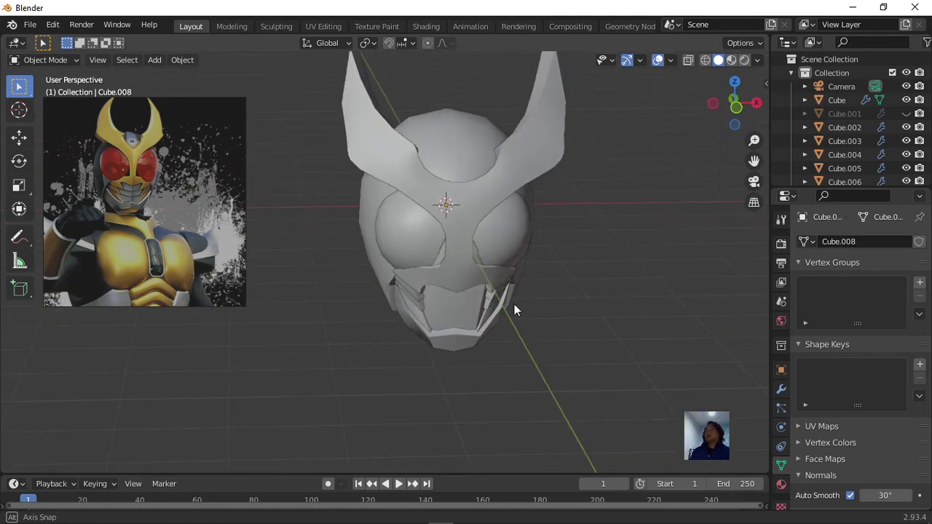
{"action": "scroll", "coordinate": [517, 296], "scroll_direction": "up", "scroll_amount": 1}
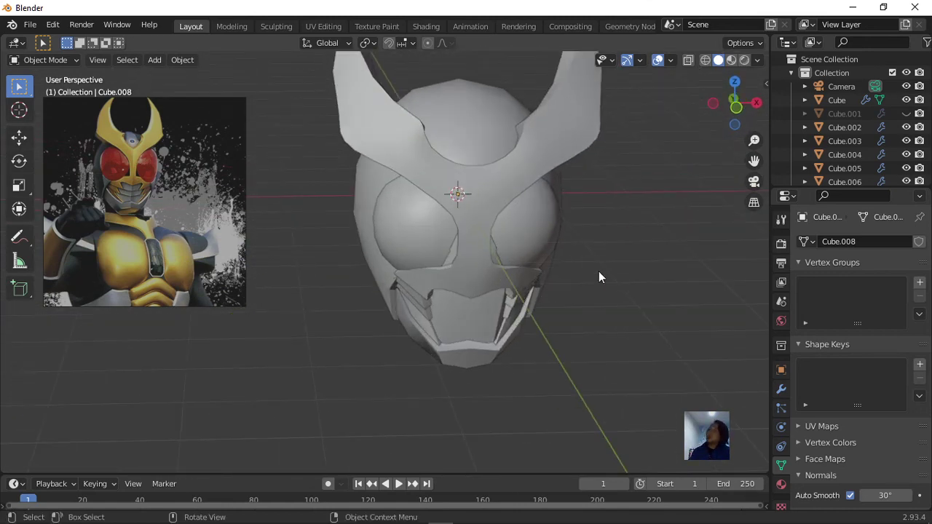